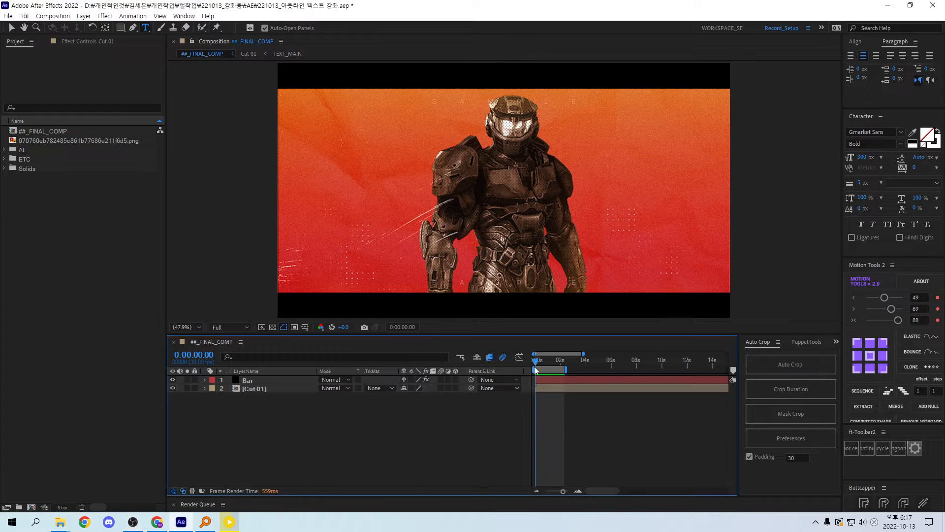
- Preview the SAMPLE title animation in ##_FINAL_COMP and move the current time to 0:00:01:11
{"action": "key", "text": "space"}
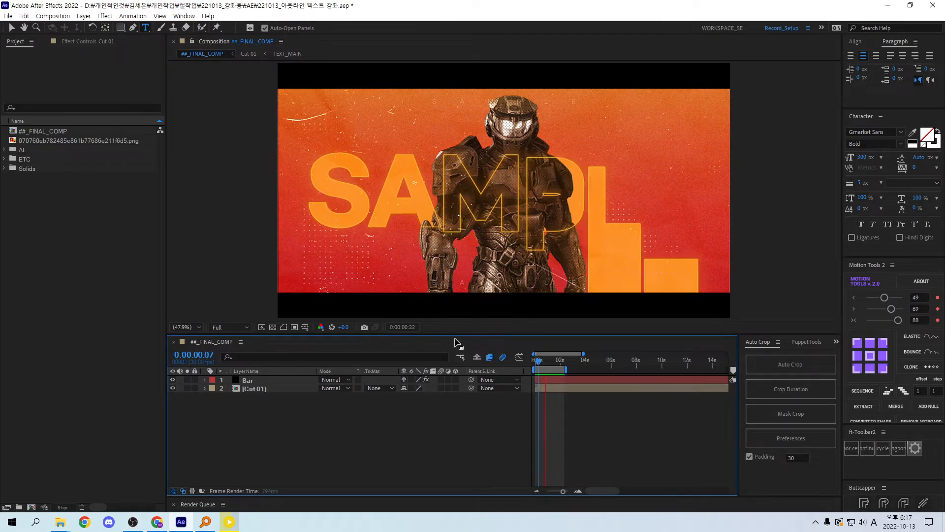
{"action": "key", "text": "space"}
{"action": "left_click_drag", "start_coordinate": [571, 189], "coordinate": [554, 202]}
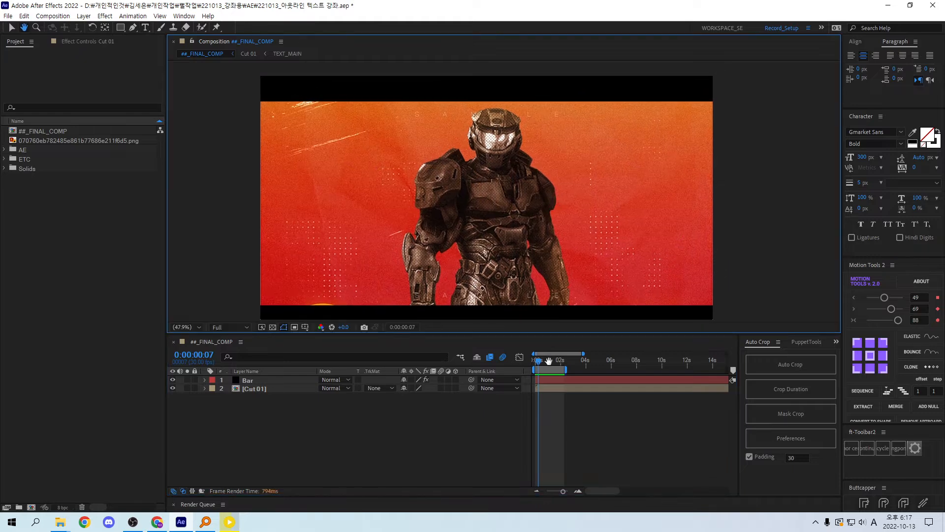
{"action": "left_click_drag", "start_coordinate": [543, 361], "coordinate": [552, 362]}
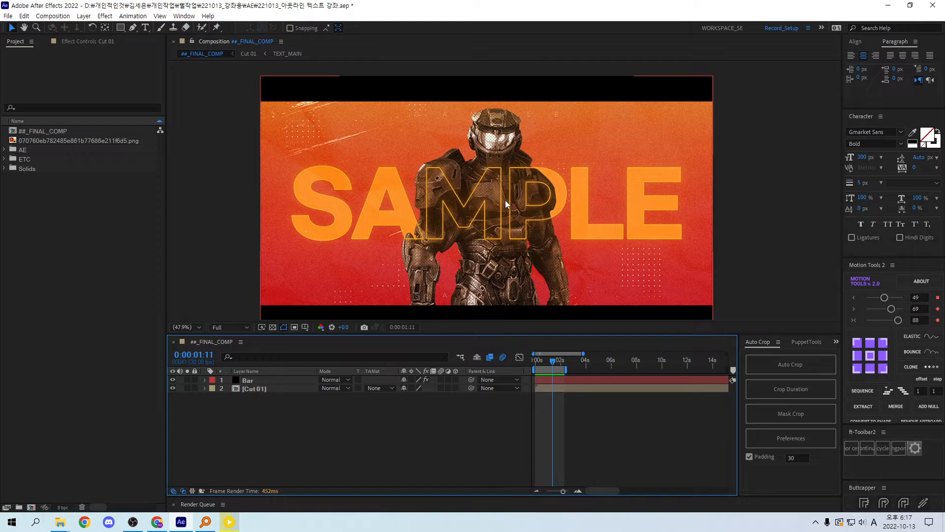
- Replace the SAMPLE text in TEXT_MAIN, nested inside Cut 01, with ABCDE and return to ##_FINAL_COMP
{"action": "left_click", "coordinate": [290, 424]}
{"action": "left_click", "coordinate": [253, 391]}
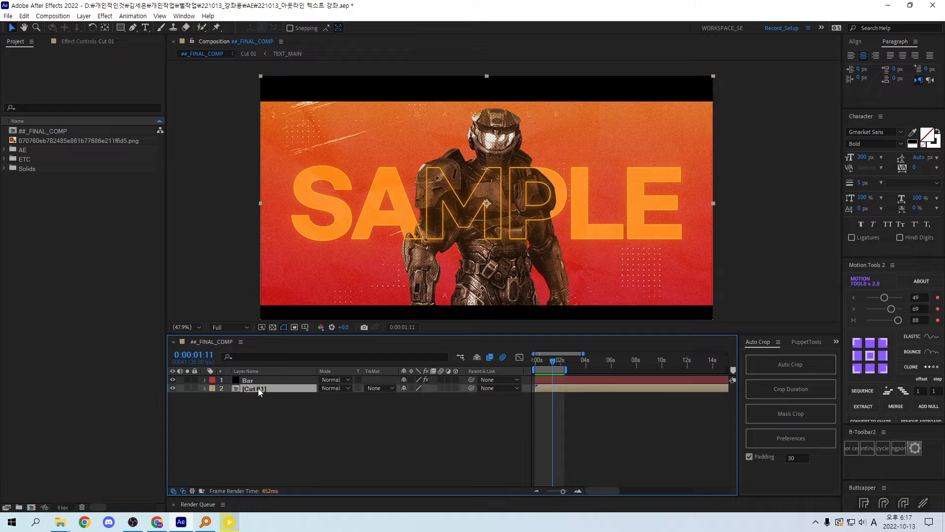
{"action": "double_click", "coordinate": [255, 393]}
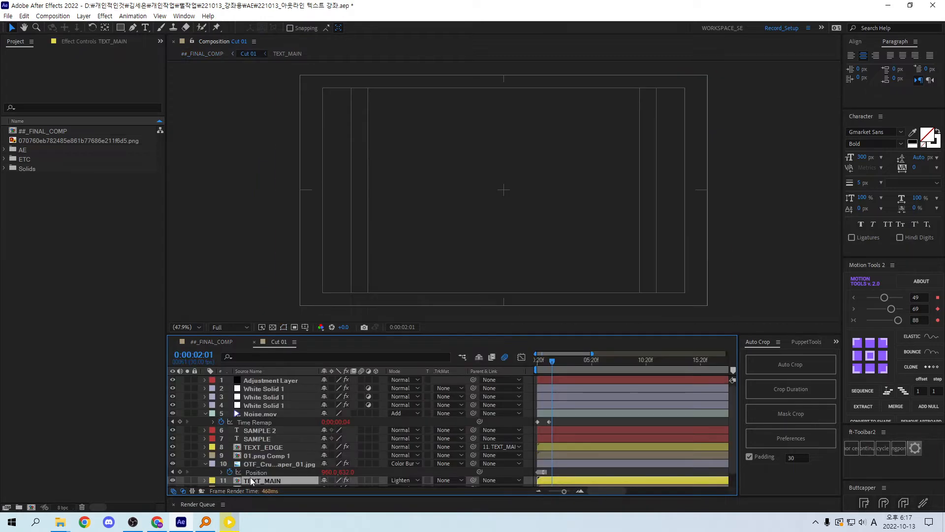
{"action": "double_click", "coordinate": [253, 481]}
{"action": "double_click", "coordinate": [266, 380]}
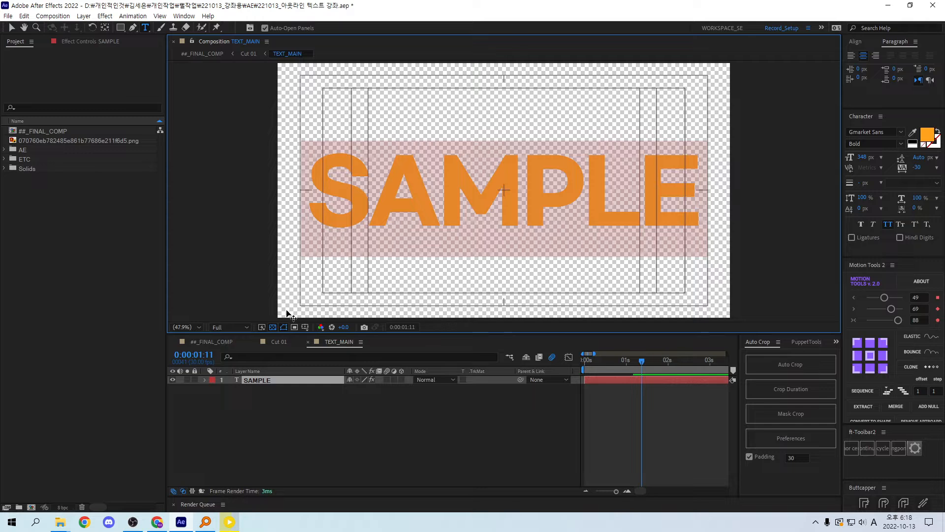
{"action": "type", "text": "ABCD"}
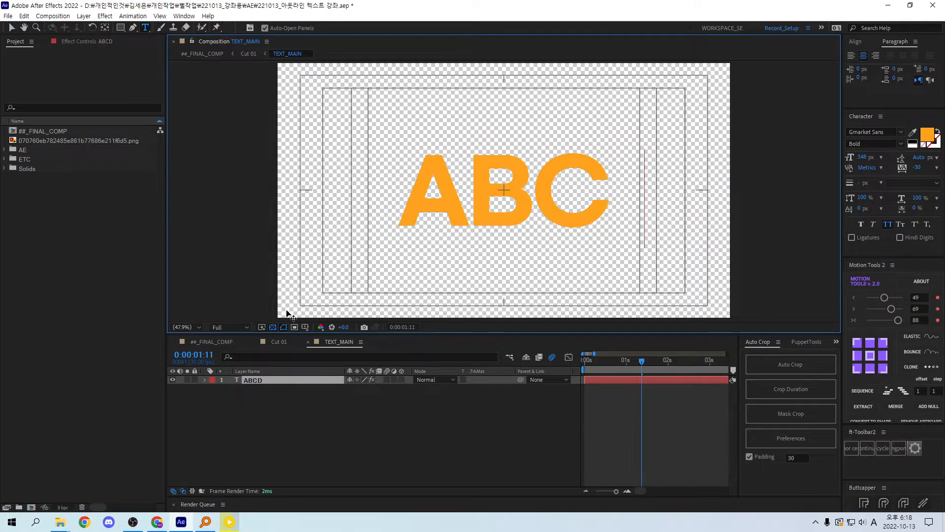
{"action": "type", "text": "E"}
{"action": "key", "text": "Escape"}
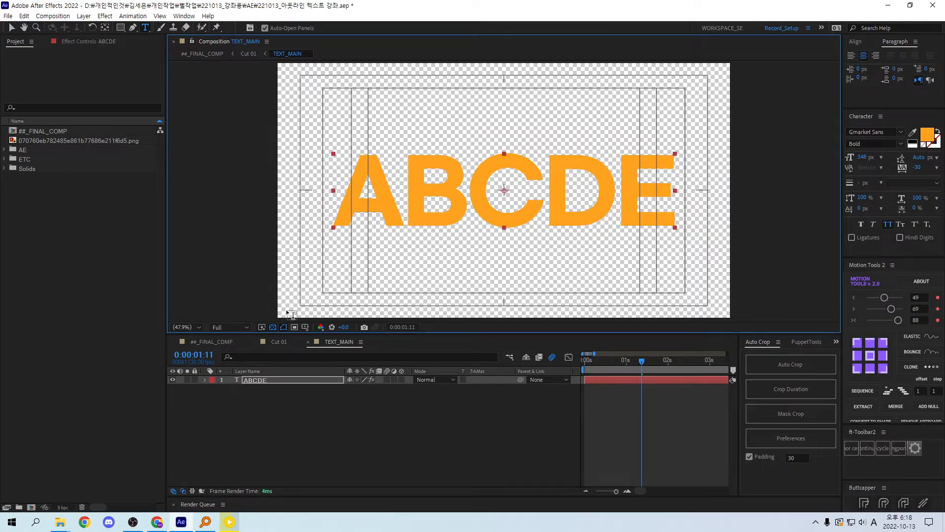
{"action": "left_click", "coordinate": [433, 433]}
{"action": "key", "text": "ctrl+w"}
{"action": "key", "text": "ctrl+w"}
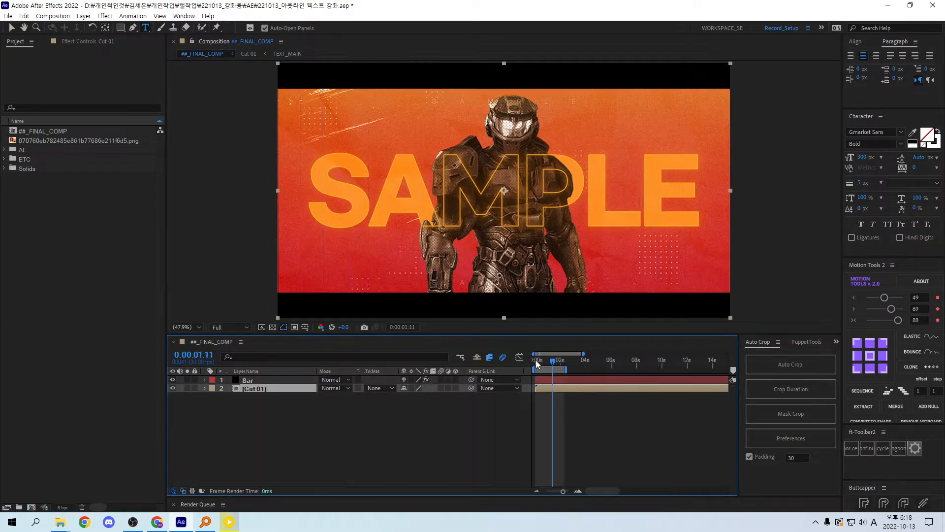
- Examine the ABCDE title over the character in an enlarged composition view fitted to the panel
{"action": "left_click", "coordinate": [543, 429]}
{"action": "key", "text": "grave"}
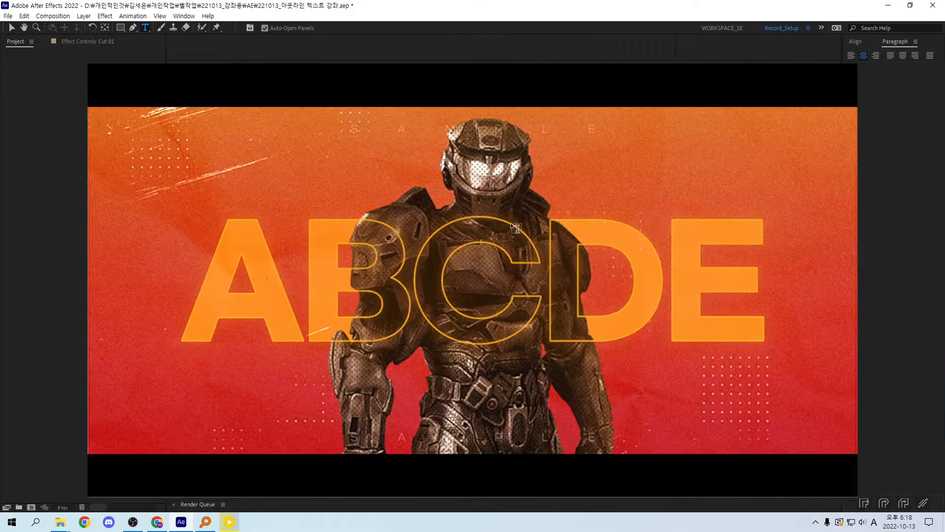
{"action": "scroll", "coordinate": [439, 288], "scroll_direction": "up", "scroll_amount": 1}
{"action": "scroll", "coordinate": [441, 290], "scroll_direction": "down", "scroll_amount": 1}
{"action": "key", "text": "shift+slash"}
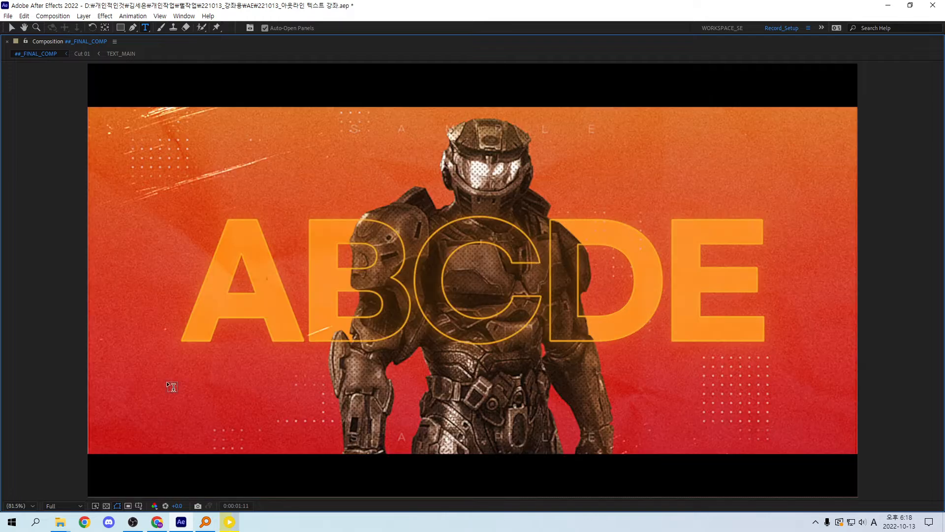
{"action": "key", "text": "v"}
{"action": "left_click", "coordinate": [337, 309]}
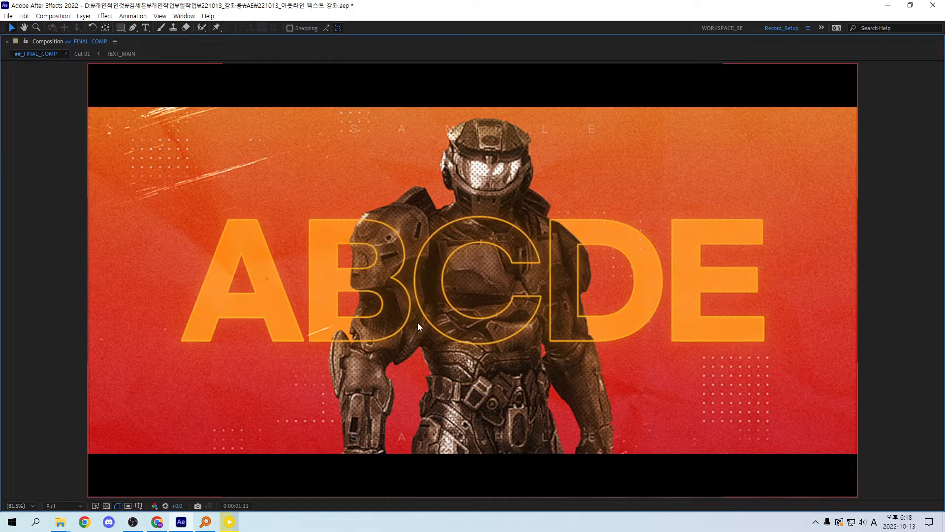
{"action": "key", "text": "grave"}
- Play back the ABCDE title animation and check the rising letters in the enlarged view
{"action": "key", "text": "space"}
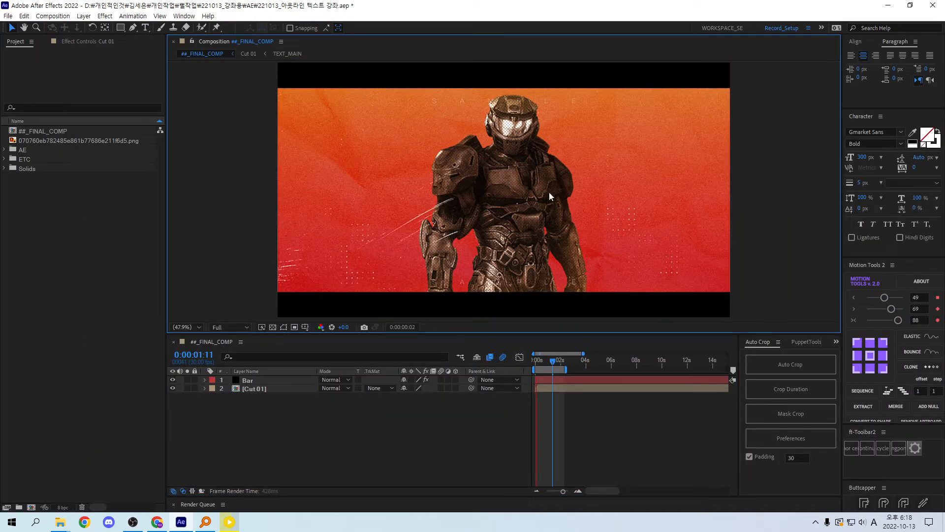
{"action": "key", "text": "space"}
{"action": "key", "text": "grave"}
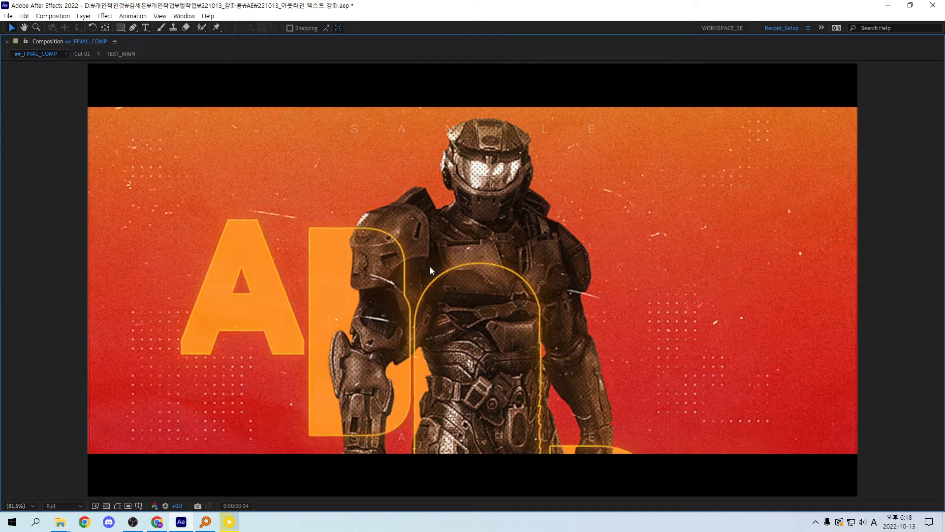
{"action": "key", "text": "grave"}
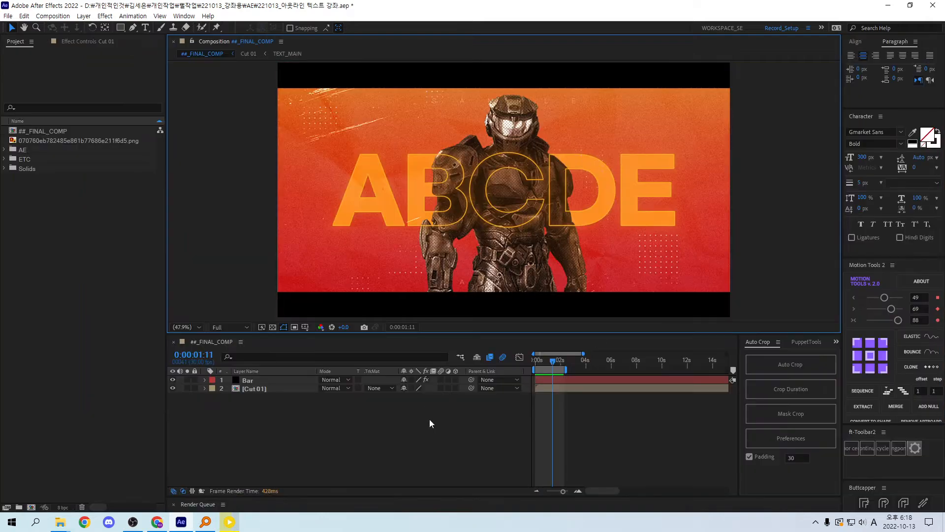
- Scrub to 0:00:00:22 and inspect the partly revealed letters in the enlarged composition view
{"action": "left_click", "coordinate": [542, 365]}
{"action": "left_click_drag", "start_coordinate": [541, 364], "coordinate": [545, 362]}
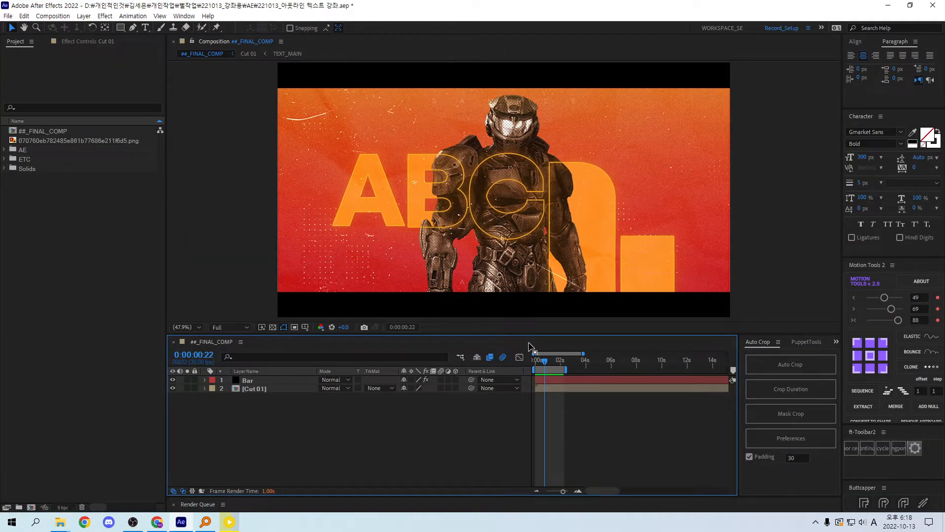
{"action": "key", "text": "grave"}
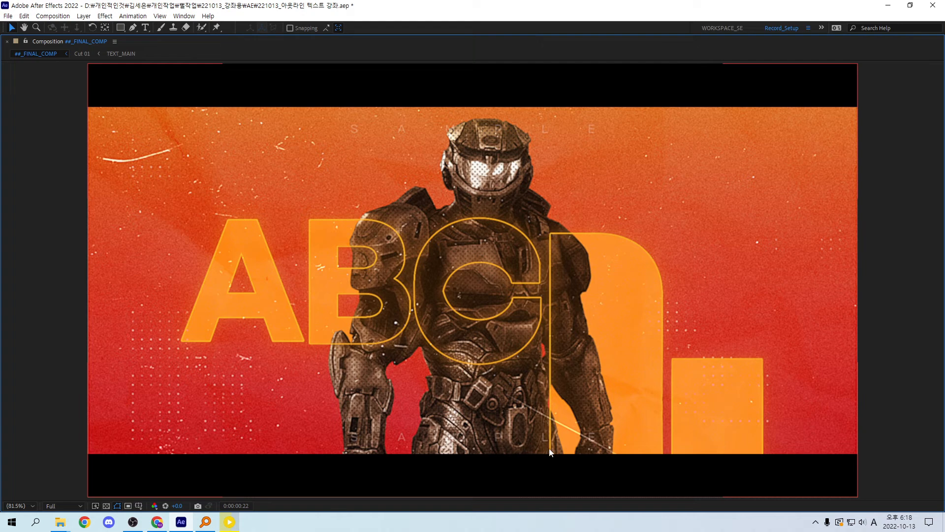
{"action": "key", "text": "grave"}
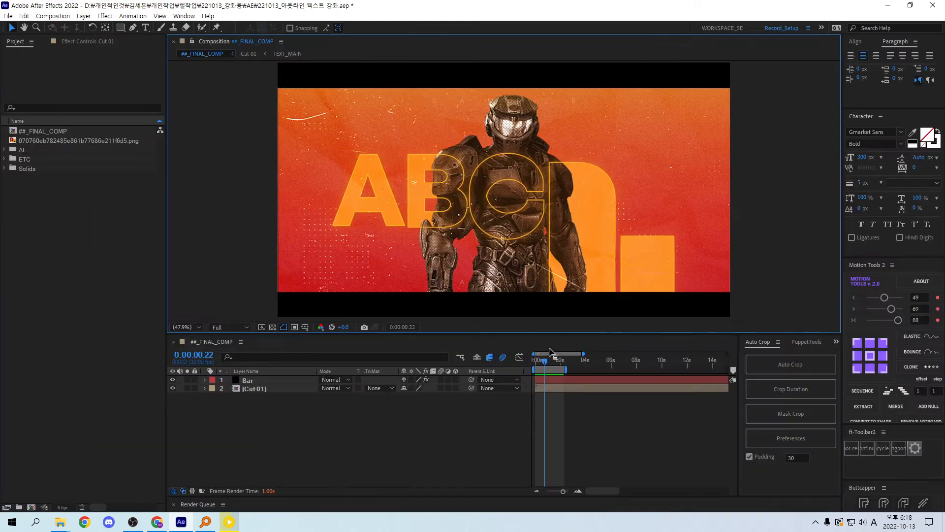
- Move to 0:00:01:18 and inspect the full title with its outline over the character in the enlarged view
{"action": "left_click", "coordinate": [544, 361]}
{"action": "left_click", "coordinate": [549, 361]}
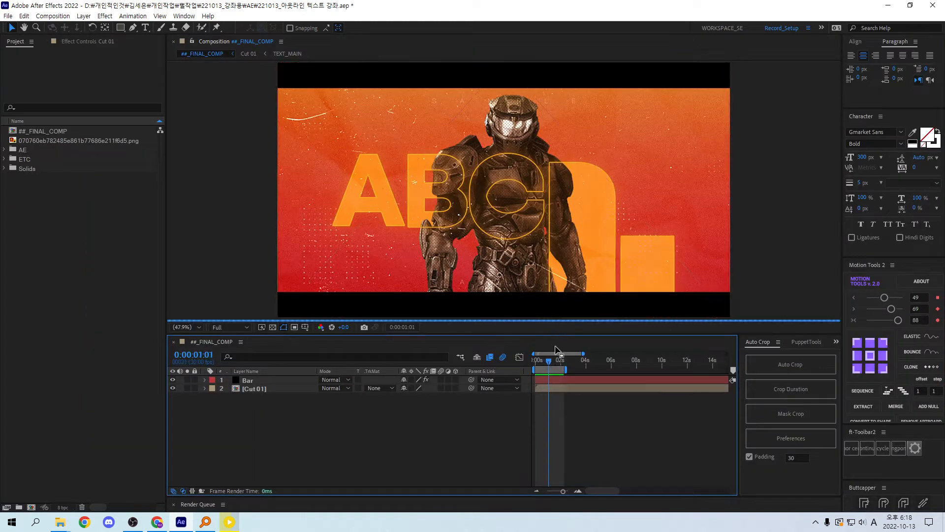
{"action": "left_click", "coordinate": [557, 361]}
{"action": "key", "text": "grave"}
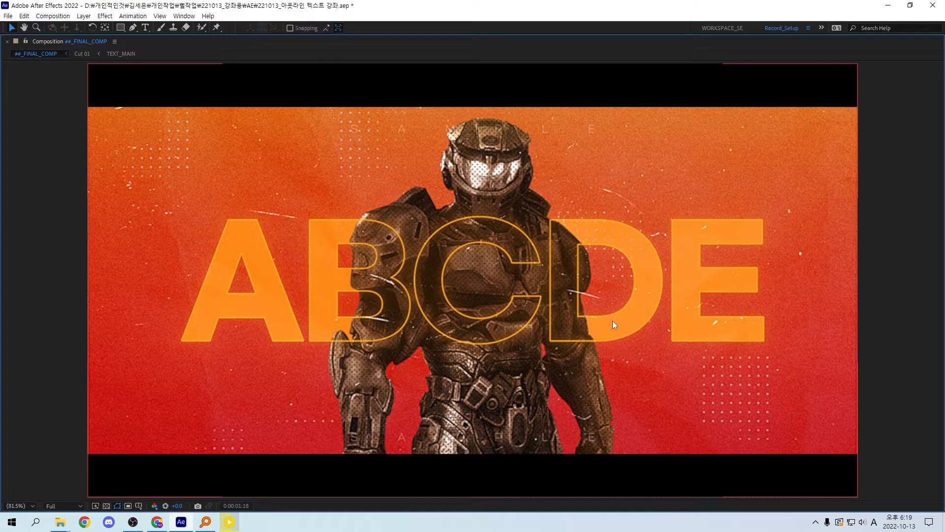
{"action": "key", "text": "grave"}
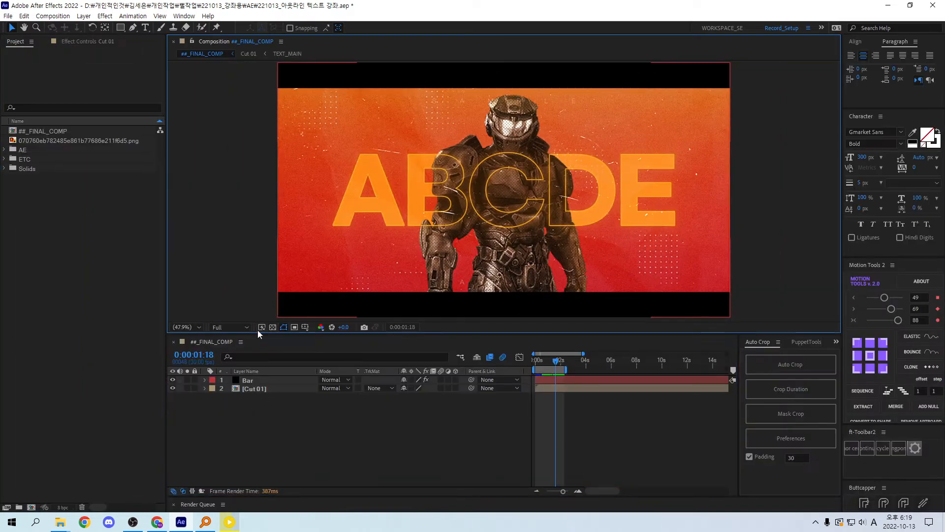
- Create a new 1920 × 1080, 30 fps composition named ##_FINAAAAL
{"action": "left_click", "coordinate": [76, 271]}
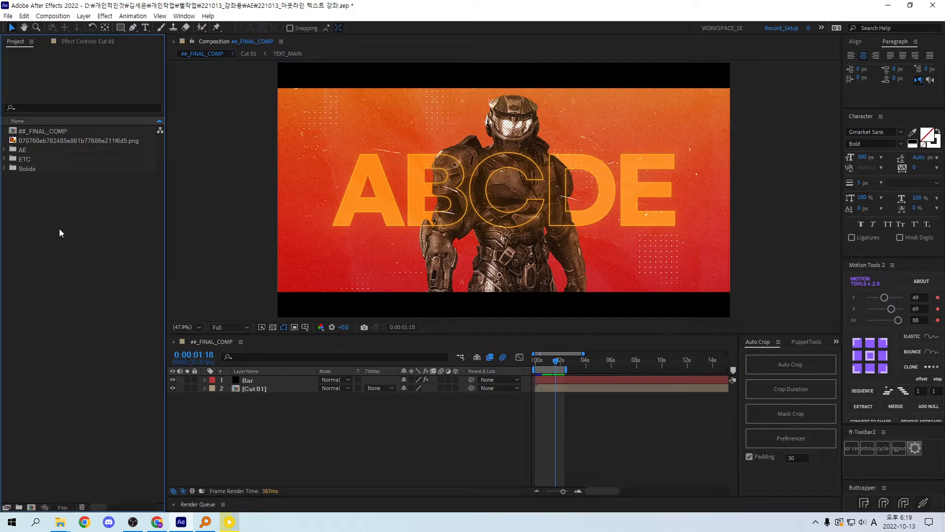
{"action": "key", "text": "ctrl+k"}
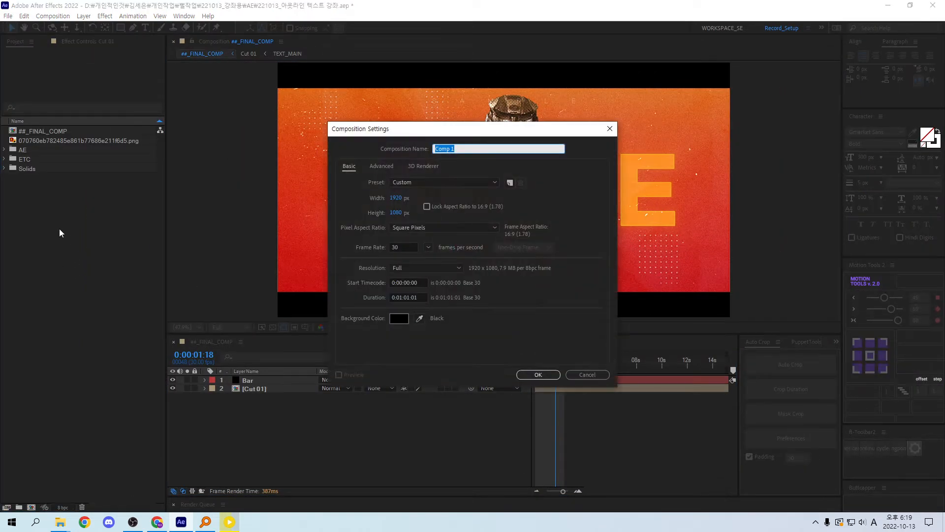
{"action": "type", "text": "##_FINAAAAL"}
{"action": "key", "text": "Return"}
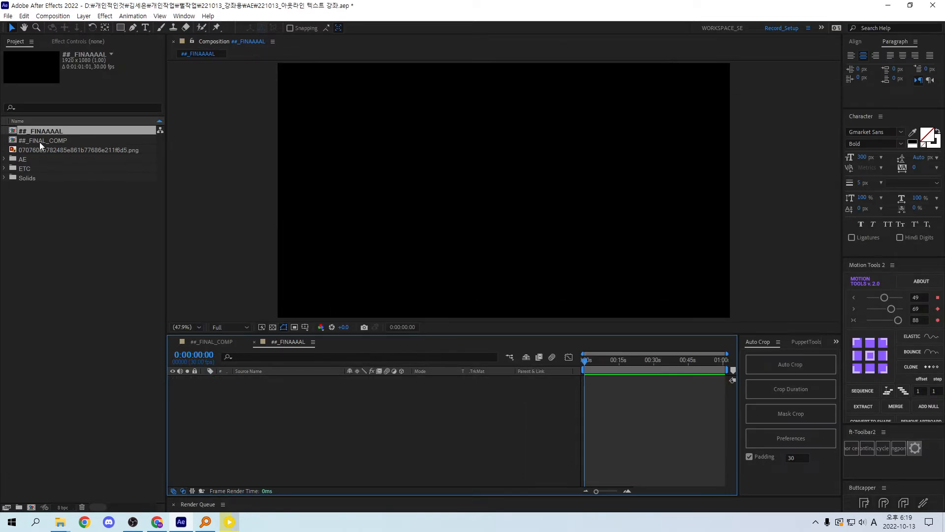
{"action": "left_click", "coordinate": [154, 284]}
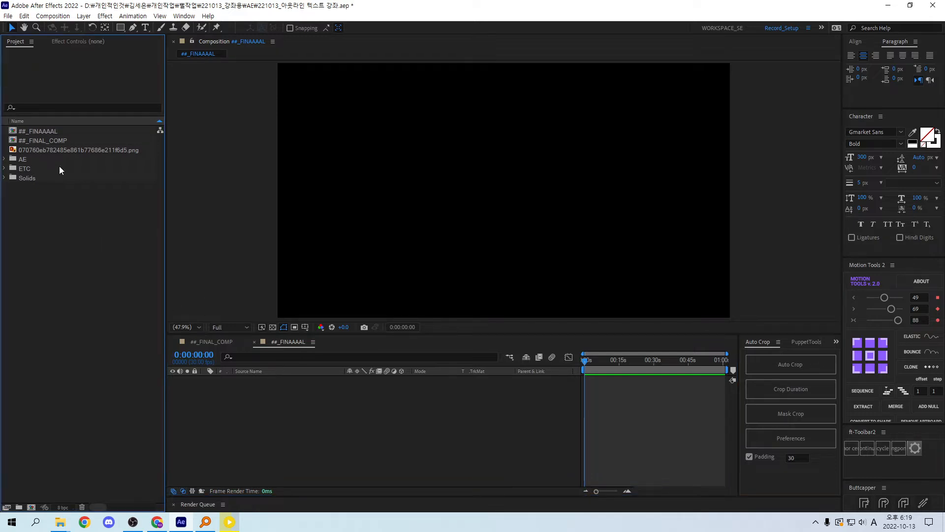
- Add a text layer to ##_FINAAAAL and swap its character colours to a white fill without stroke
{"action": "left_click", "coordinate": [326, 415]}
{"action": "key", "text": "ctrl+alt+shift+t"}
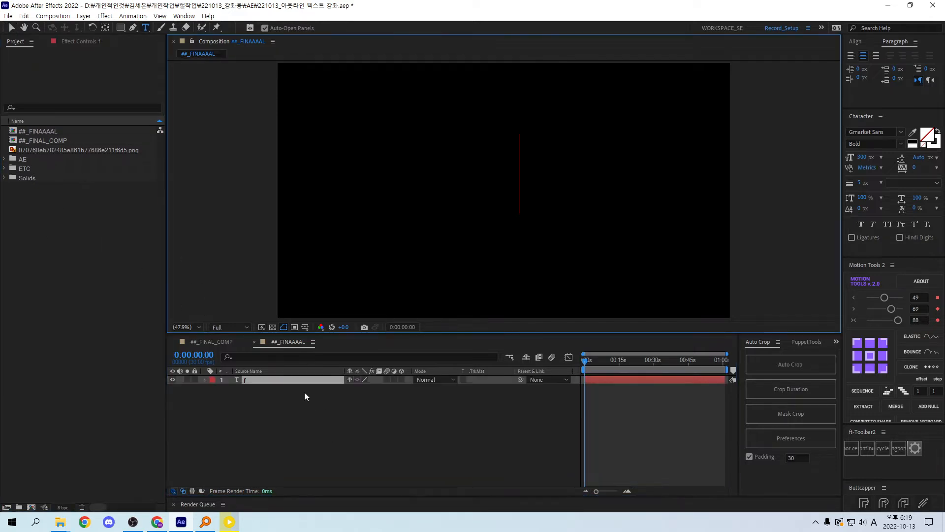
{"action": "left_click", "coordinate": [938, 132]}
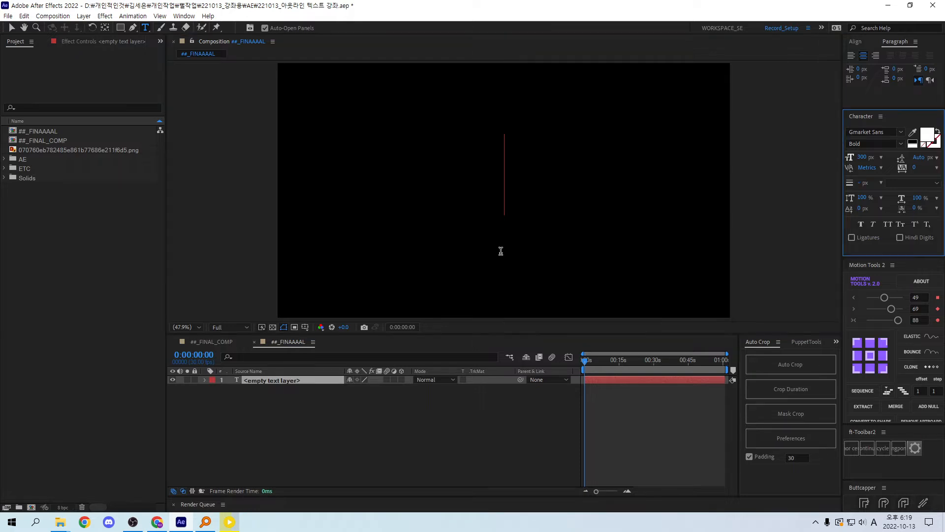
- Enter TEXT as the content of the empty text layer
{"action": "left_click", "coordinate": [271, 412]}
{"action": "left_click", "coordinate": [271, 380]}
{"action": "double_click", "coordinate": [271, 380]}
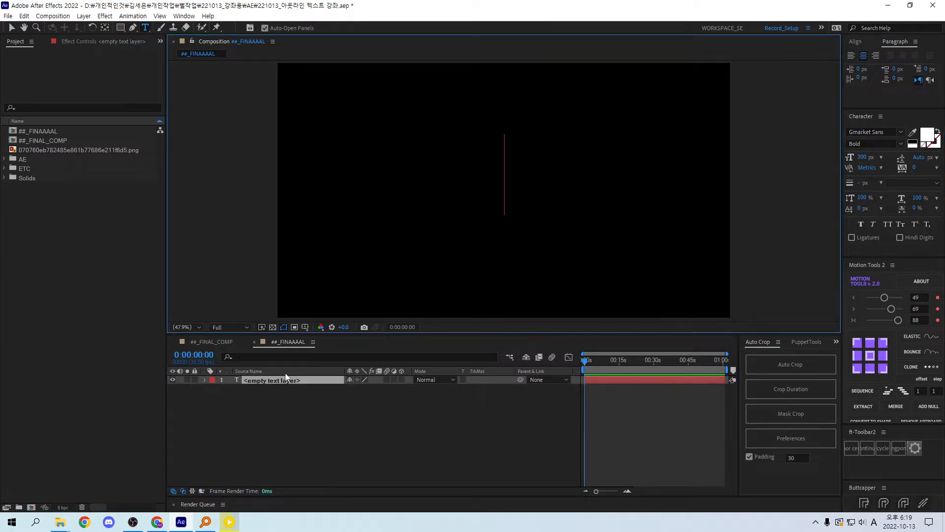
{"action": "left_click", "coordinate": [285, 373]}
{"action": "left_click", "coordinate": [272, 381]}
{"action": "double_click", "coordinate": [269, 381]}
{"action": "type", "text": "TEXT"}
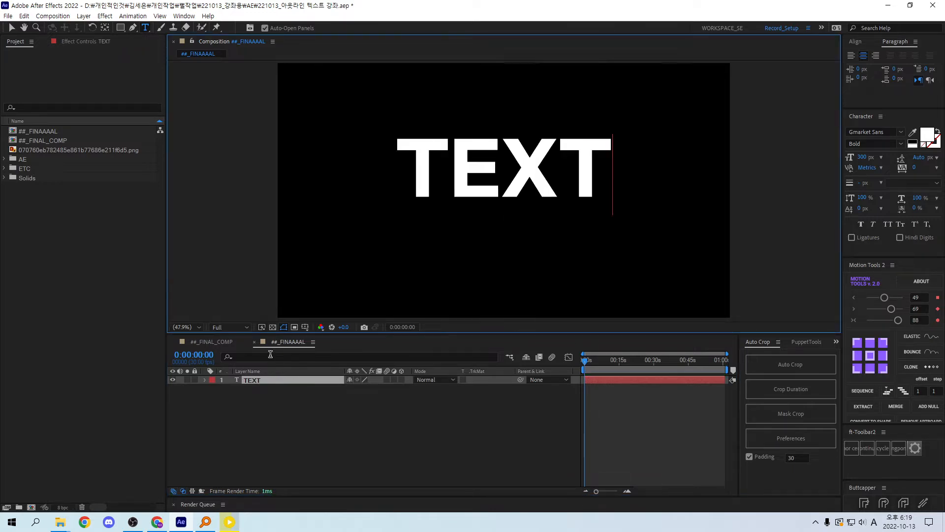
- Centre the TEXT layer's anchor point on its letters and centre the layer in the composition
{"action": "key", "text": "Escape"}
{"action": "key", "text": "ctrl+alt+Home"}
{"action": "key", "text": "ctrl+Home"}
{"action": "left_click", "coordinate": [388, 412]}
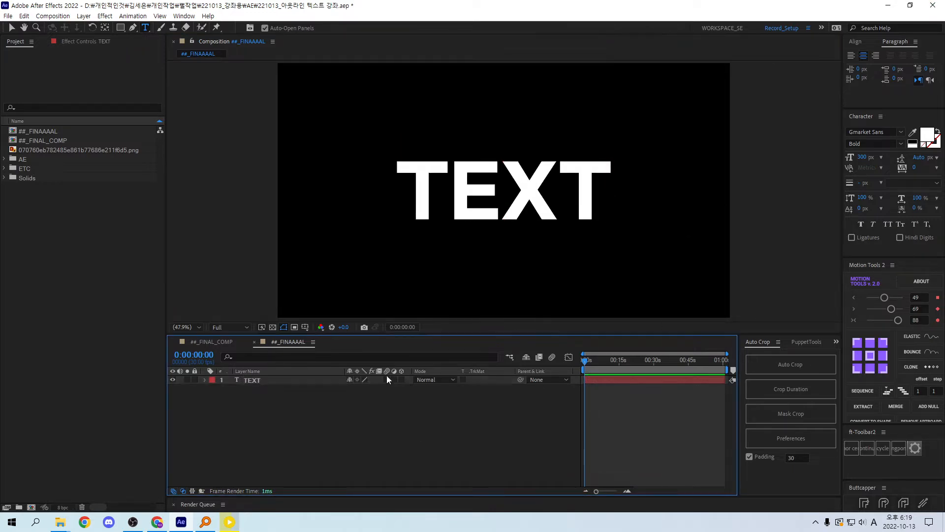
- Switch to PotPlayer, view the sample video 221013_샘플.mp4 full screen, and return to After Effects
{"action": "left_click", "coordinate": [229, 522]}
{"action": "double_click", "coordinate": [447, 314]}
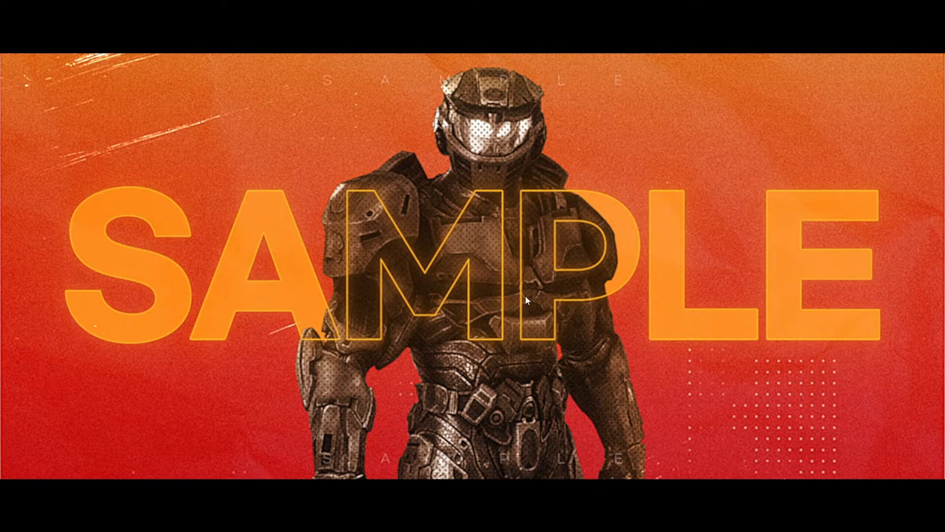
{"action": "double_click", "coordinate": [708, 435]}
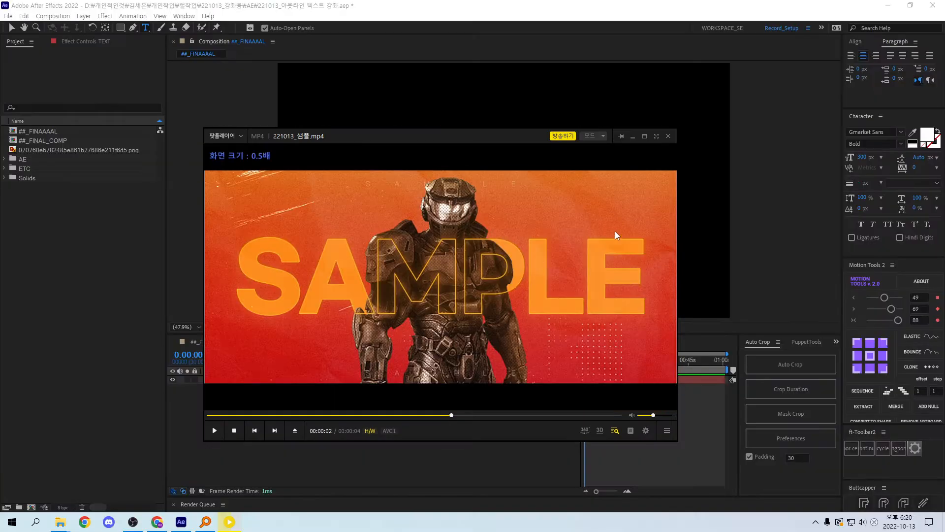
{"action": "left_click", "coordinate": [658, 144]}
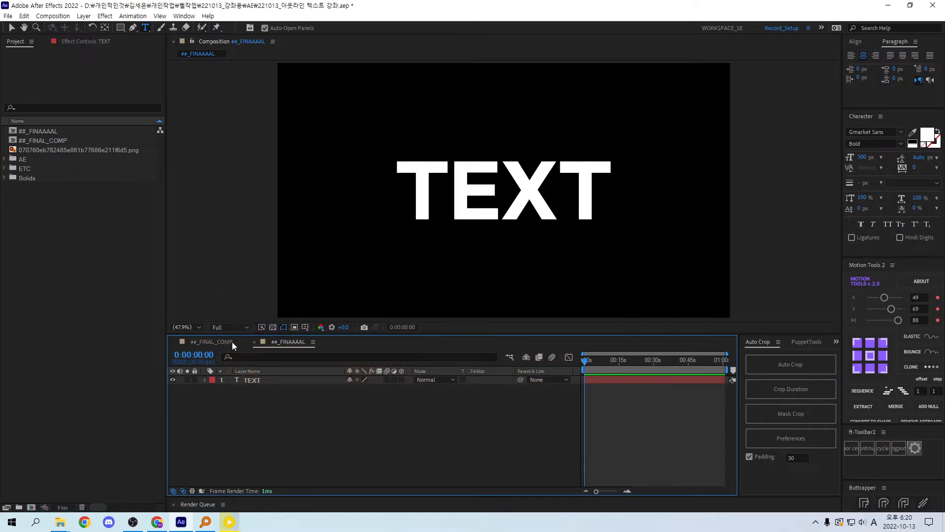
- Place the armoured character PNG above the TEXT layer and lower it until the helmet fits inside the frame
{"action": "left_click_drag", "start_coordinate": [70, 151], "coordinate": [556, 187]}
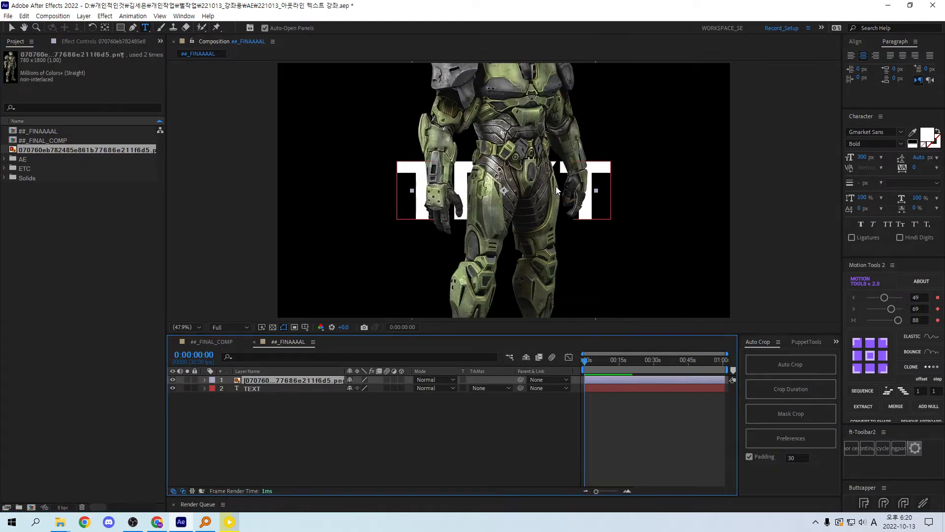
{"action": "key", "text": "ctrl+home"}
{"action": "key", "text": "v"}
{"action": "left_click_drag", "start_coordinate": [507, 158], "coordinate": [507, 246]}
{"action": "left_click", "coordinate": [256, 388]}
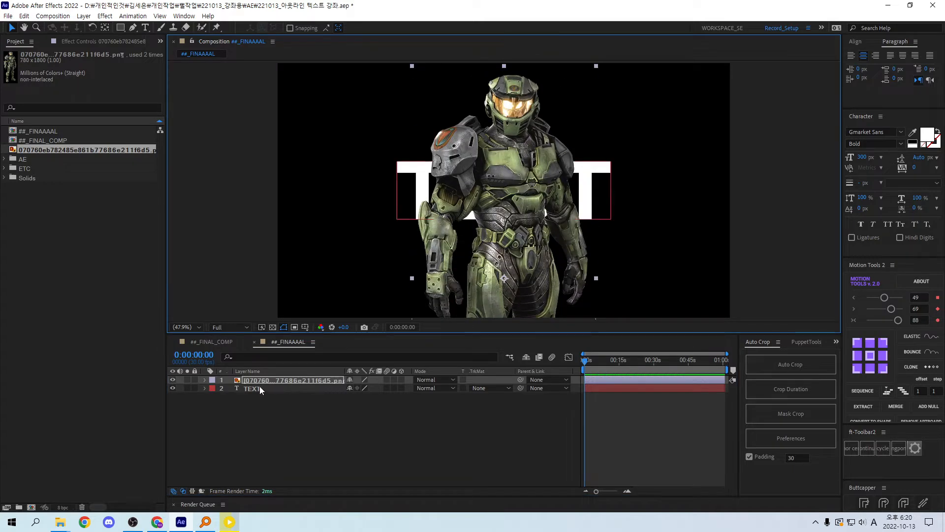
- Duplicate the TEXT layer, place the copy above the character and swap its fill and stroke to leave only an outline
{"action": "key", "text": "ctrl+d"}
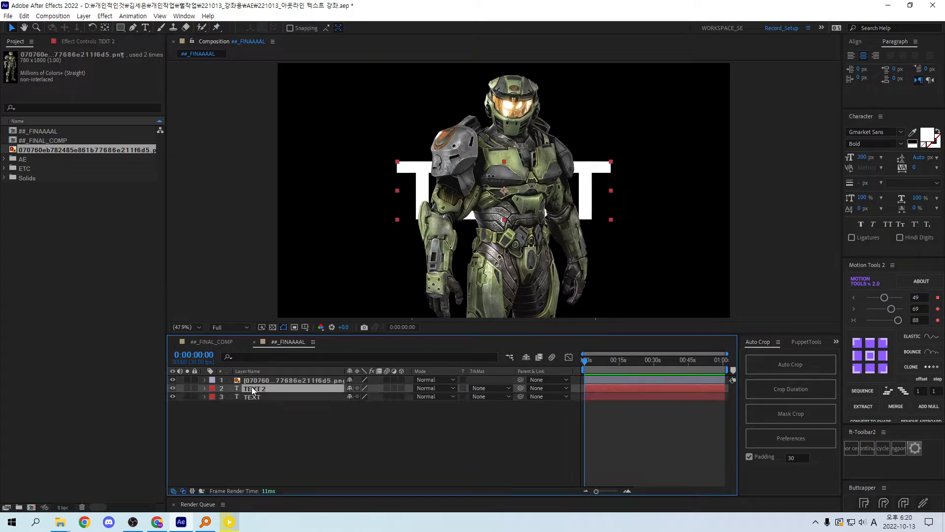
{"action": "left_click_drag", "start_coordinate": [253, 389], "coordinate": [254, 378]}
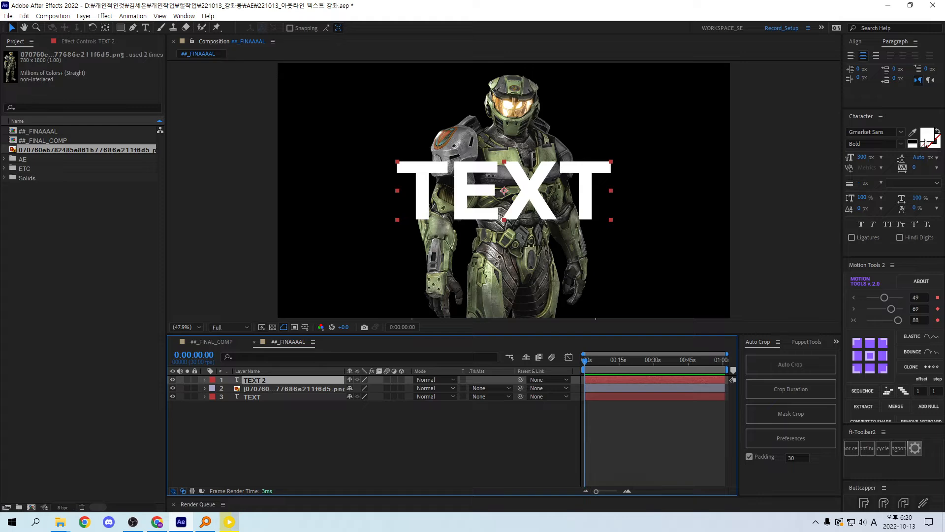
{"action": "left_click", "coordinate": [937, 131]}
{"action": "left_click", "coordinate": [938, 132]}
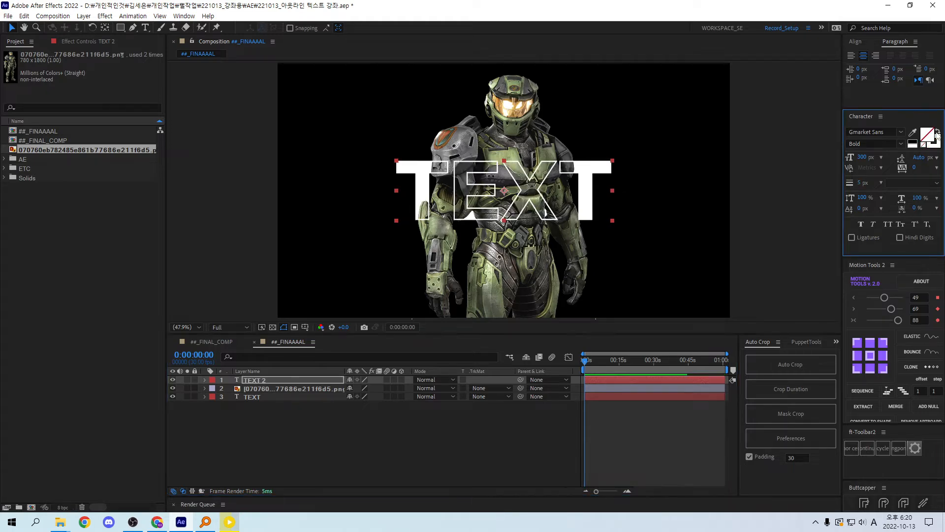
{"action": "left_click", "coordinate": [392, 427]}
- Check the sample video in PotPlayer, return to After Effects and set the outlined TEXT 2 layer's stroke width to 2 px
{"action": "left_click", "coordinate": [229, 521]}
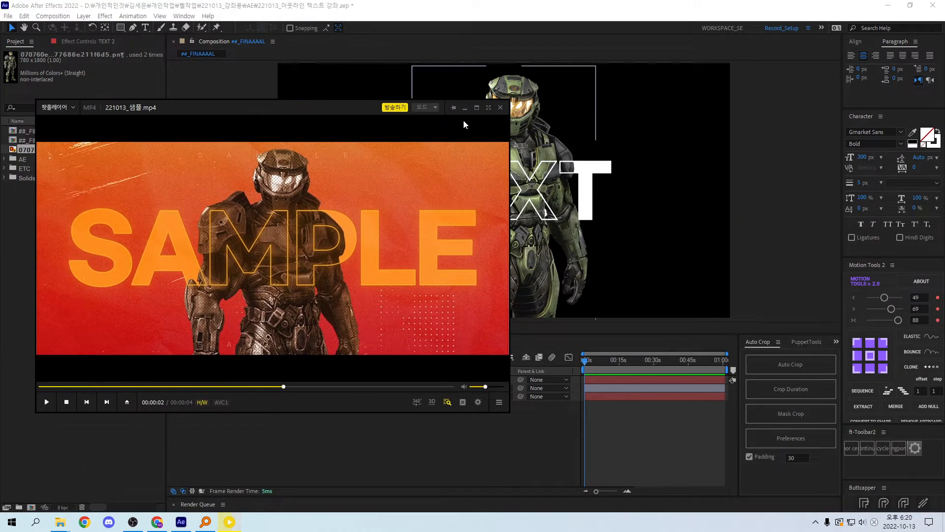
{"action": "left_click", "coordinate": [465, 108]}
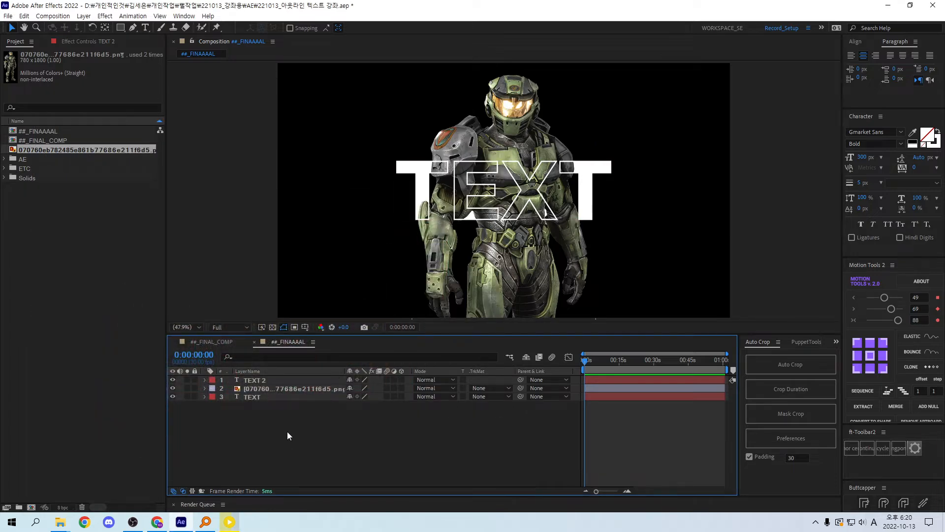
{"action": "left_click", "coordinate": [263, 379]}
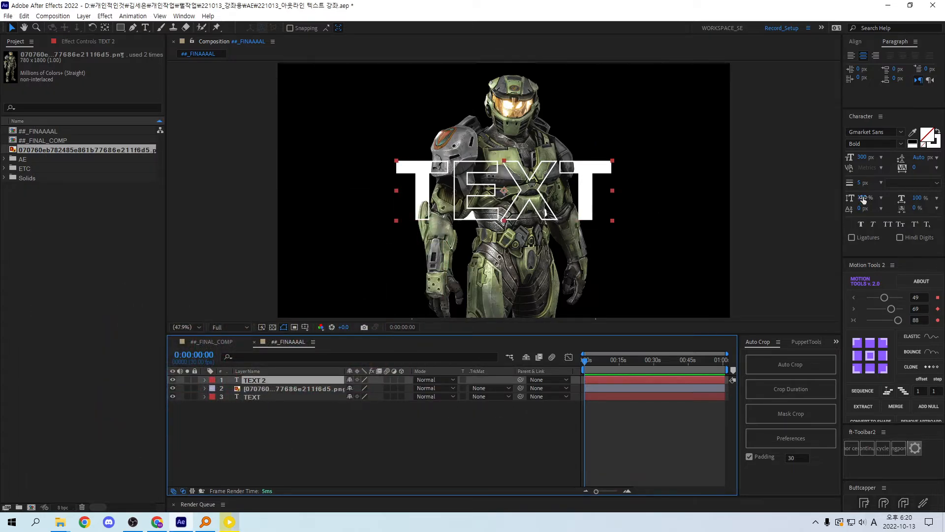
{"action": "left_click", "coordinate": [862, 182]}
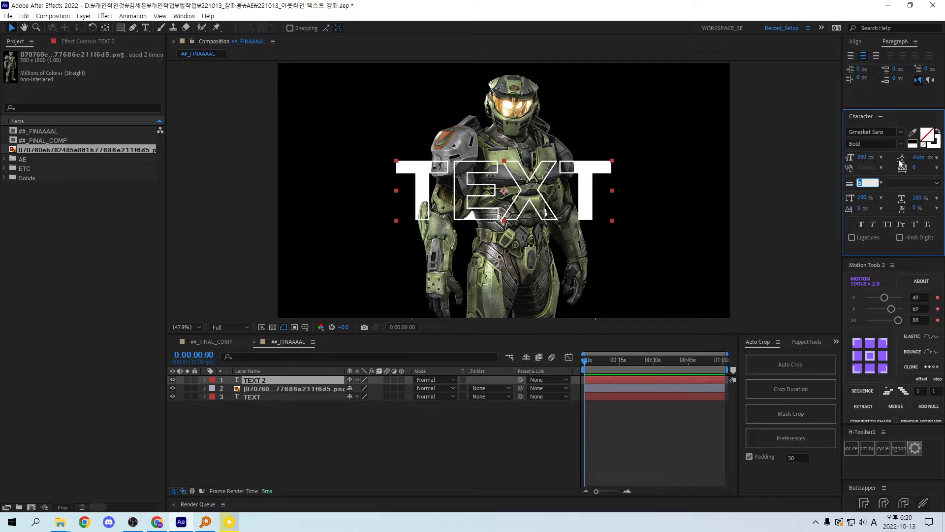
{"action": "type", "text": "2"}
{"action": "key", "text": "Return"}
{"action": "left_click", "coordinate": [370, 403]}
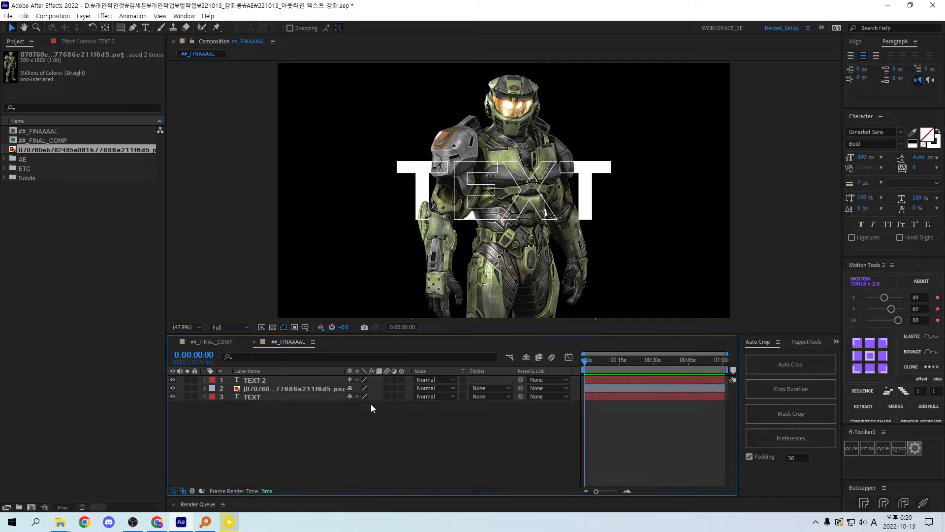
- Move the filled TEXT layer away from its outline copy as a test and undo the move
{"action": "left_click", "coordinate": [256, 381]}
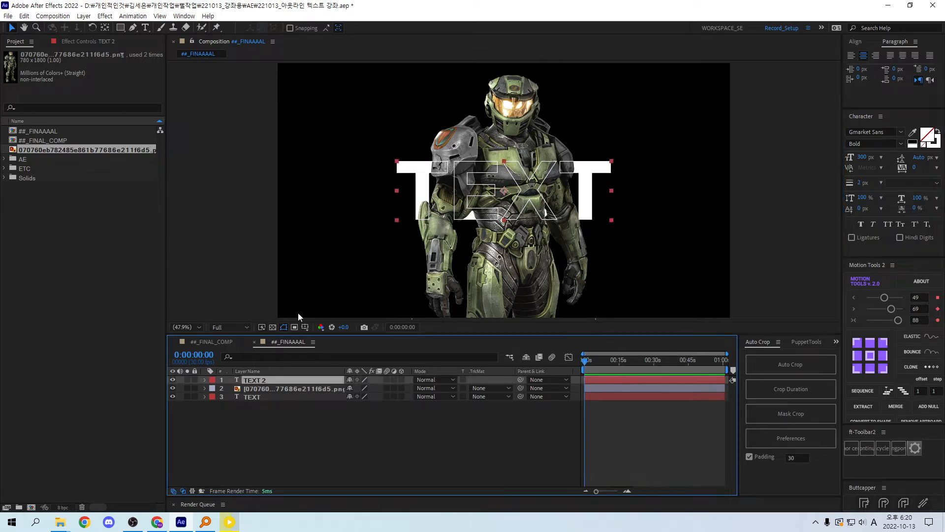
{"action": "left_click", "coordinate": [255, 396]}
{"action": "left_click_drag", "start_coordinate": [422, 207], "coordinate": [340, 242]}
{"action": "key", "text": "ctrl+z"}
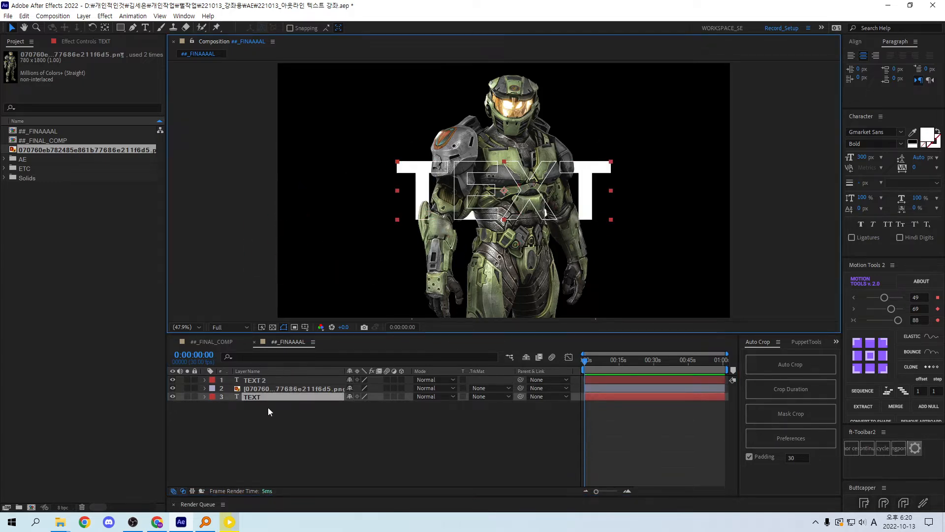
- Parent the TEXT 2 outline layer to the TEXT layer, test the link by moving TEXT, and undo the move
{"action": "left_click", "coordinate": [289, 379]}
{"action": "left_click_drag", "start_coordinate": [521, 379], "coordinate": [297, 397]}
{"action": "left_click", "coordinate": [291, 404]}
{"action": "left_click", "coordinate": [291, 397]}
{"action": "left_click_drag", "start_coordinate": [467, 184], "coordinate": [529, 213]}
{"action": "left_click", "coordinate": [257, 404]}
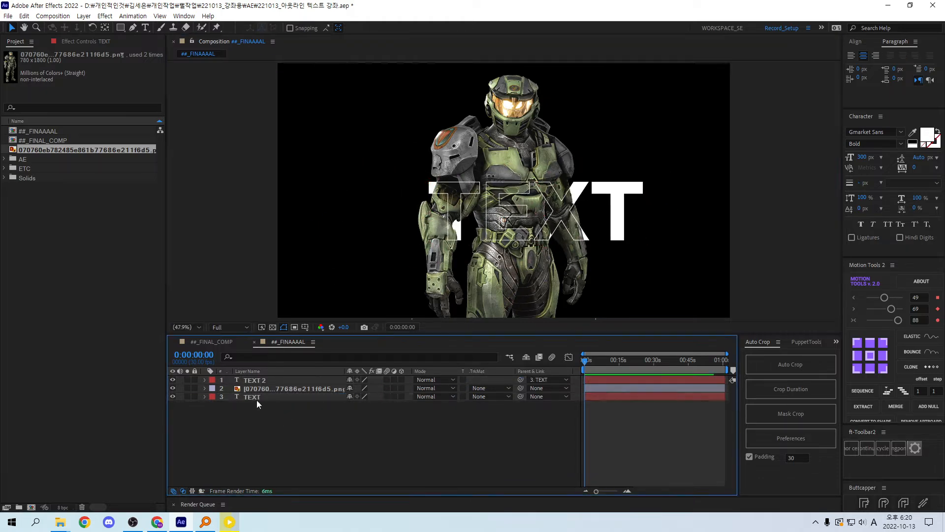
{"action": "key", "text": "ctrl+z"}
- Replace the wording of both the filled text layer and its outline copy with fsdjsdfoijsdf
{"action": "double_click", "coordinate": [255, 398]}
{"action": "type", "text": "fsdjsdfoijsdf"}
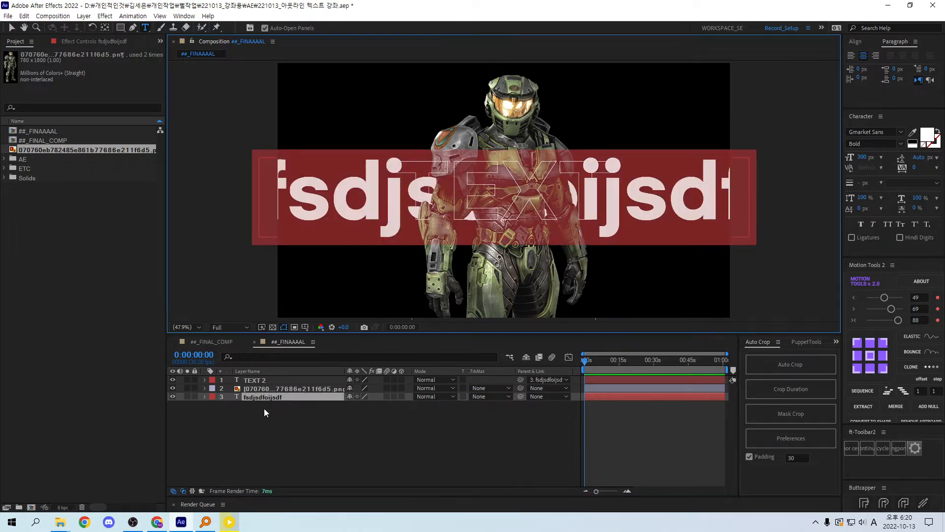
{"action": "left_click", "coordinate": [270, 381]}
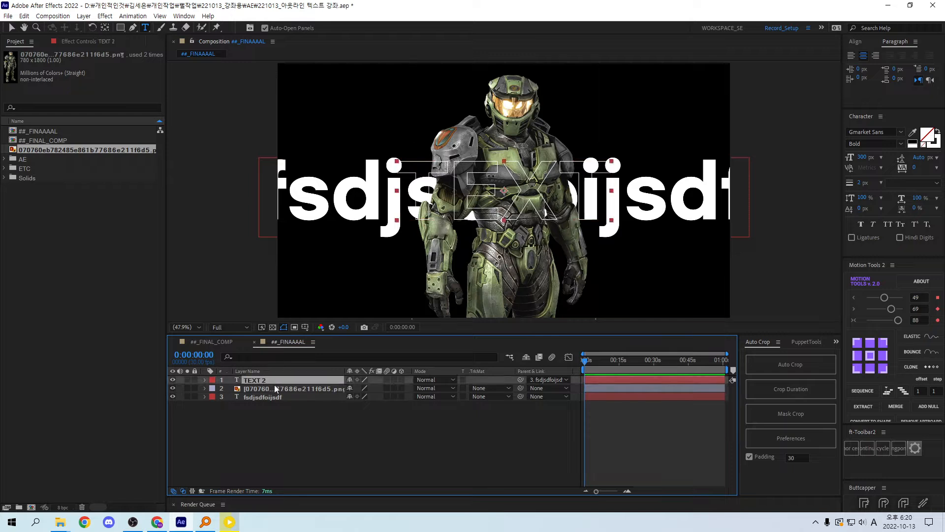
{"action": "double_click", "coordinate": [273, 383]}
{"action": "type", "text": "fsdjsdfoijsdf"}
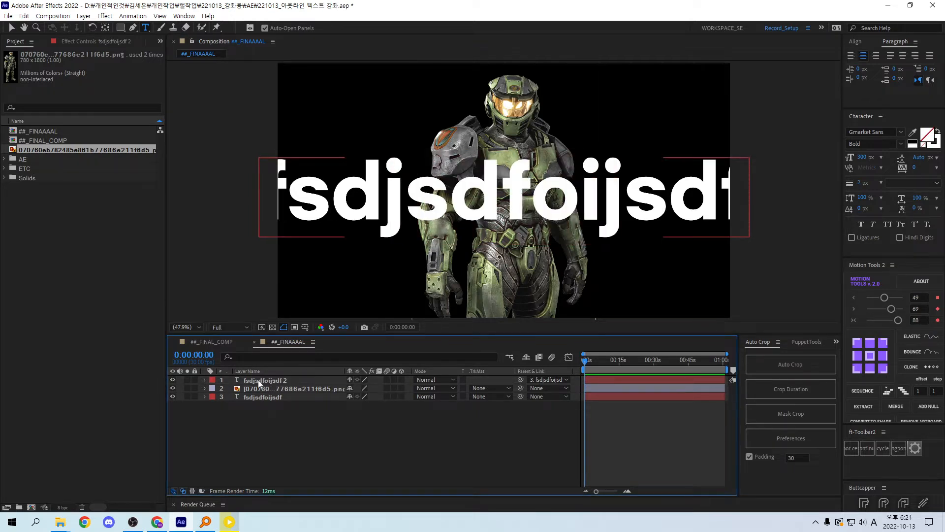
- Return the outline layer to TEXT and replace its wording again with fsdjsdfoijsdf from the filled layer
{"action": "left_click", "coordinate": [269, 381]}
{"action": "type", "text": "TEXT"}
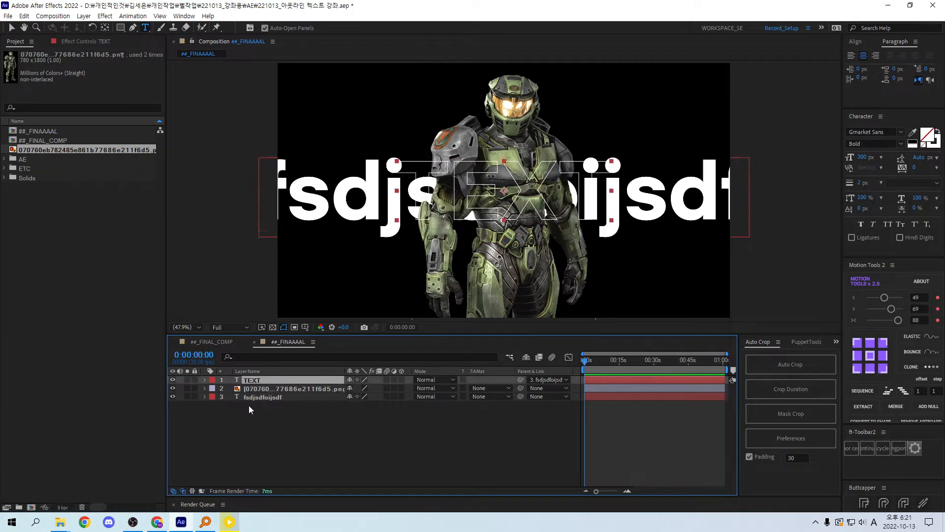
{"action": "left_click", "coordinate": [256, 398]}
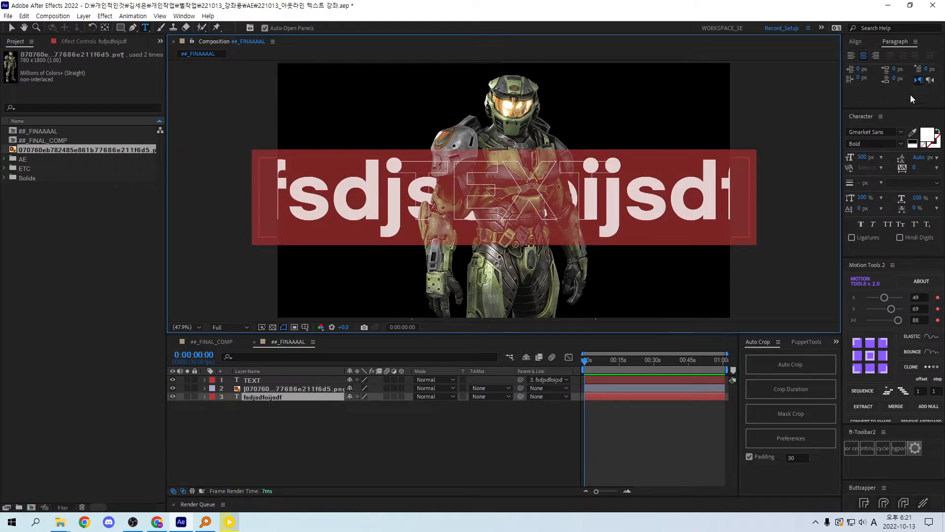
{"action": "left_click", "coordinate": [286, 380]}
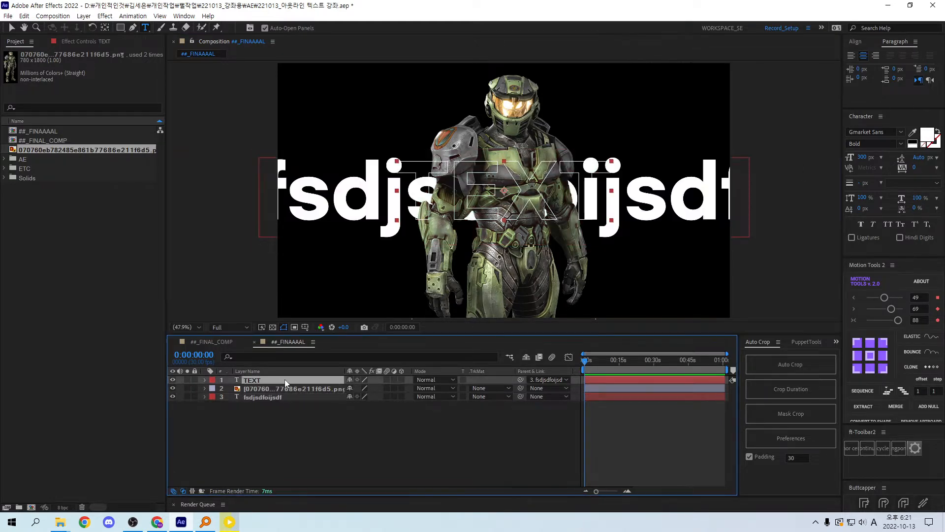
{"action": "key", "text": "ctrl+z"}
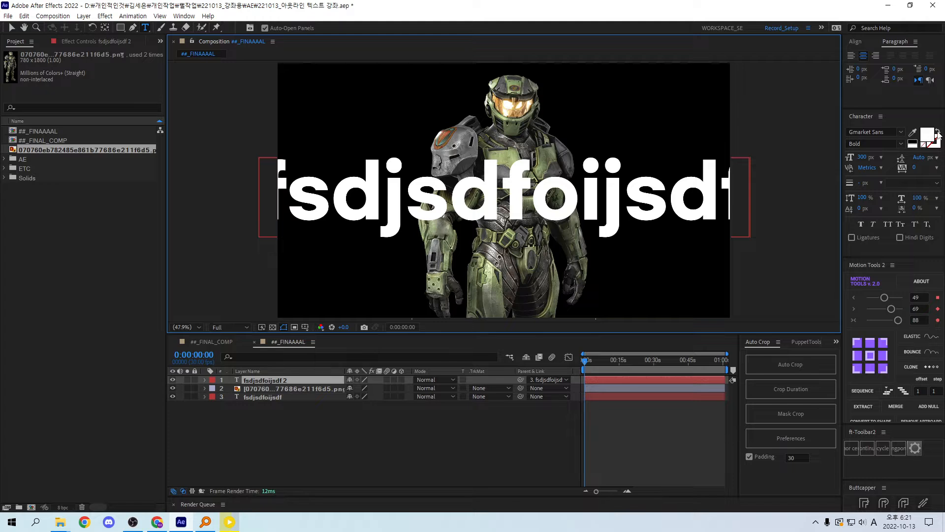
- Swap the fill and stroke of all characters in the upper fsdjsdfoijsdf layer to turn it back into an outline
{"action": "left_click", "coordinate": [938, 133]}
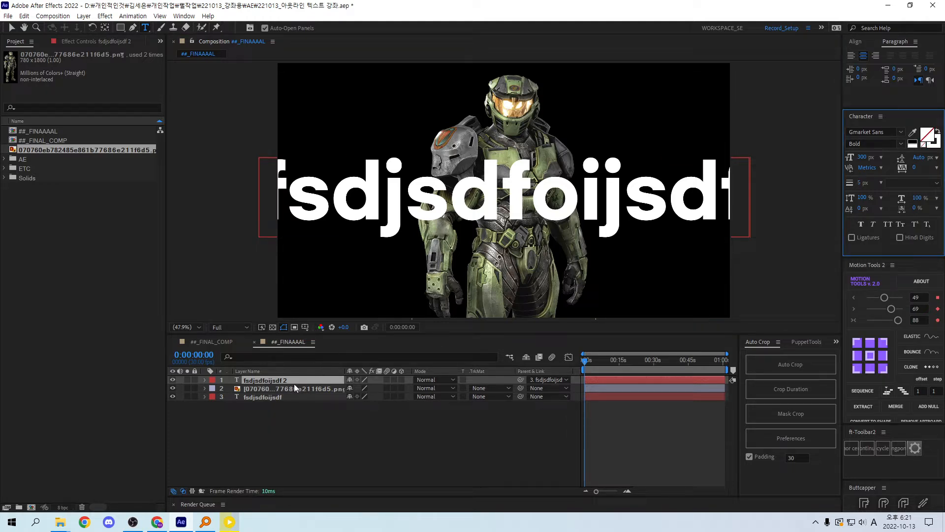
{"action": "left_click", "coordinate": [270, 380]}
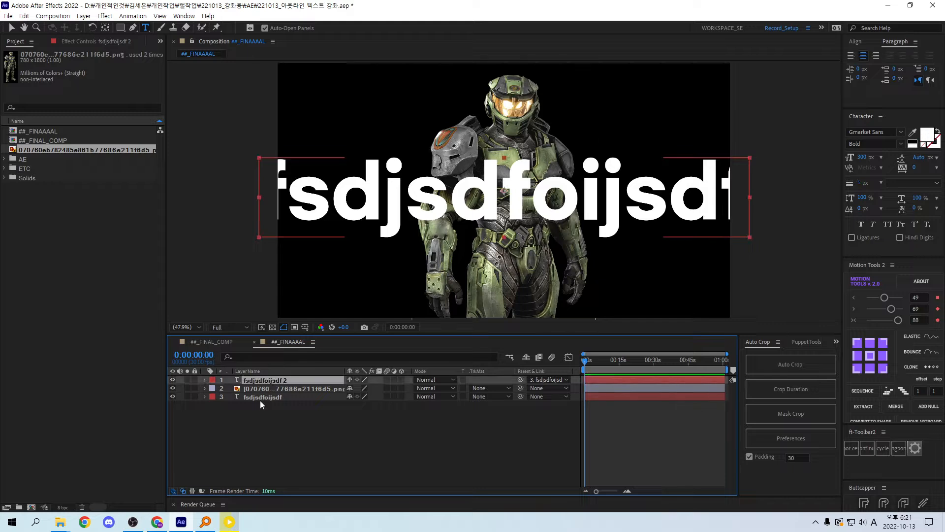
{"action": "left_click", "coordinate": [260, 397]}
{"action": "left_click", "coordinate": [265, 381]}
{"action": "double_click", "coordinate": [270, 380]}
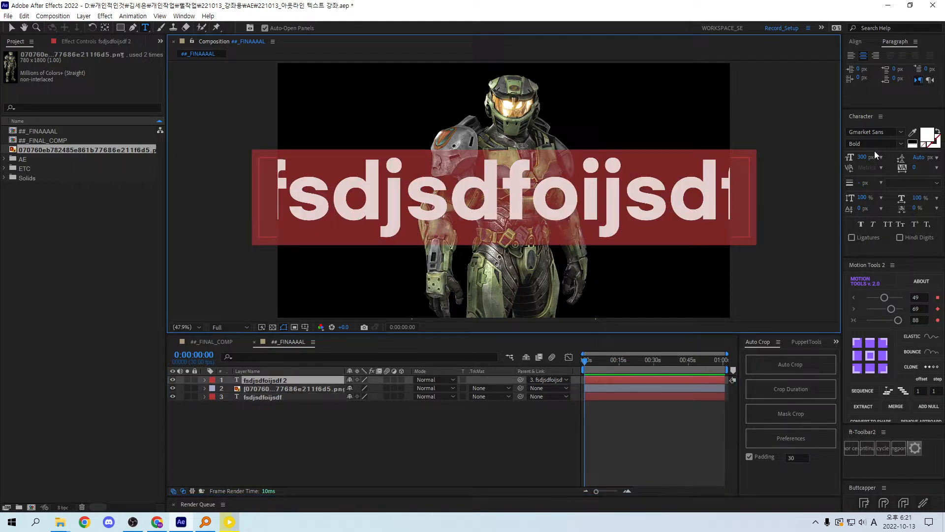
{"action": "left_click", "coordinate": [937, 132]}
{"action": "left_click", "coordinate": [356, 414]}
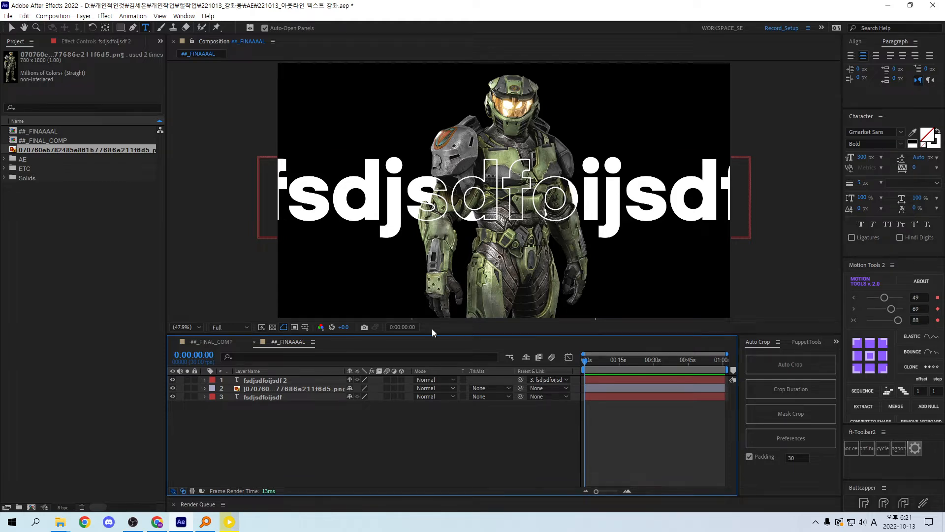
- Add a Tracking animator to the lower fsdjsdfoijsdf layer and set its Tracking Amount to 94
{"action": "left_click", "coordinate": [204, 395]}
{"action": "left_click", "coordinate": [276, 397]}
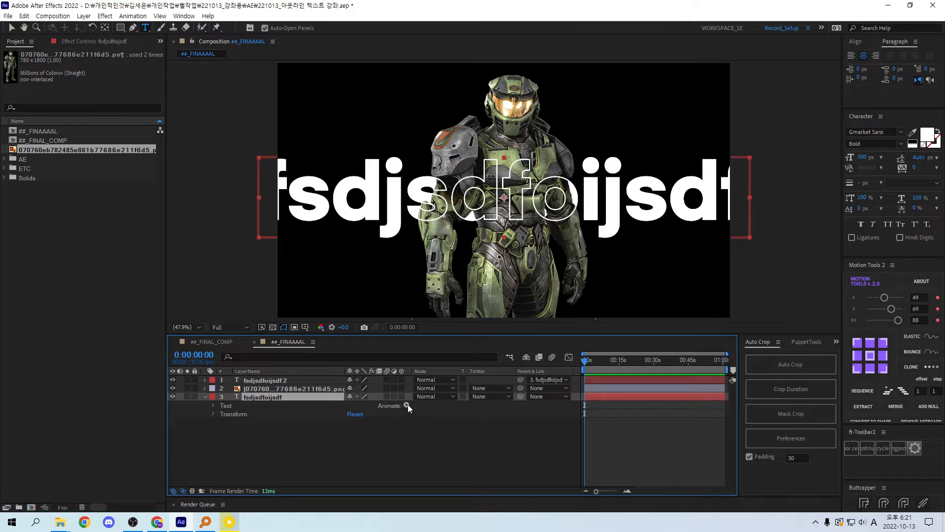
{"action": "left_click", "coordinate": [406, 405]}
{"action": "left_click", "coordinate": [443, 334]}
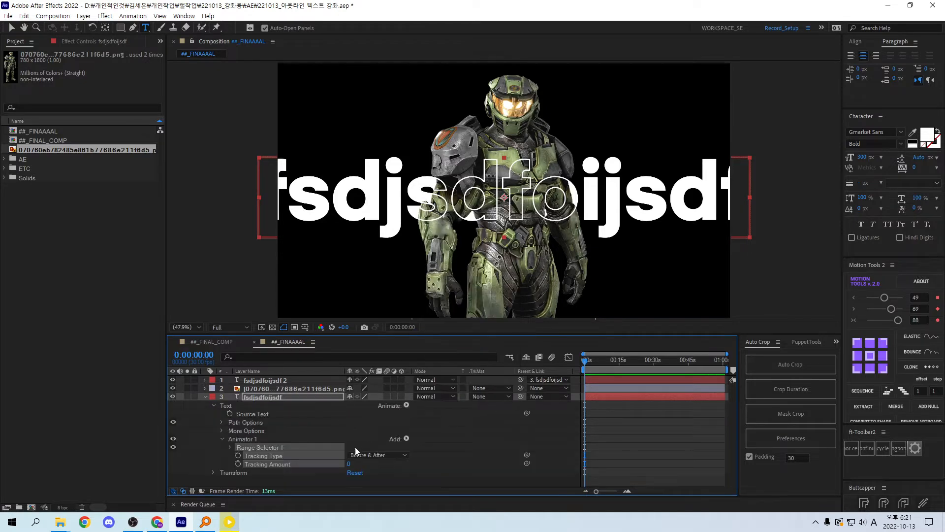
{"action": "mouse_move", "coordinate": [348, 463]}
{"action": "left_mouse_down"}
{"action": "mouse_move", "coordinate": [393, 463]}
{"action": "mouse_move", "coordinate": [350, 463]}
{"action": "left_mouse_up"}
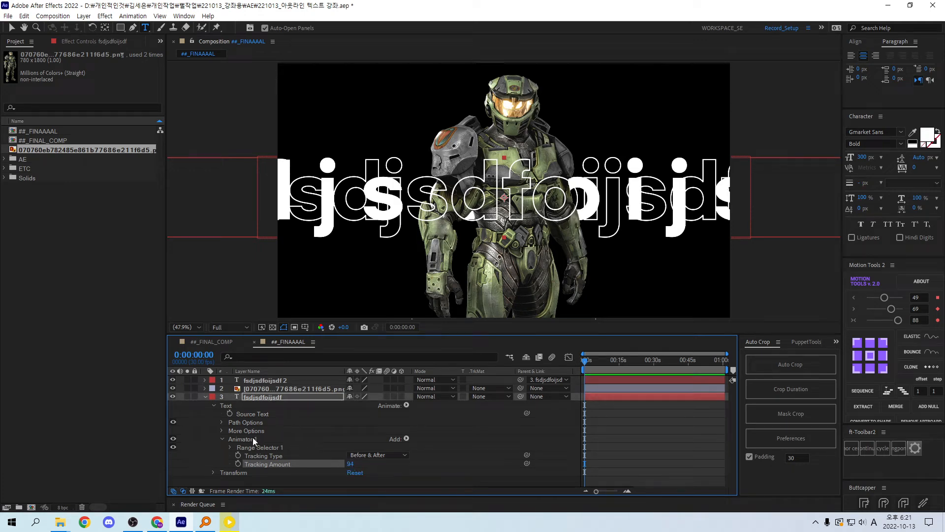
- Paste the lower layer's Tracking animator onto the outlined fsdjsdfoijsdf 2 layer and collapse the lower layer's properties
{"action": "left_click", "coordinate": [266, 379]}
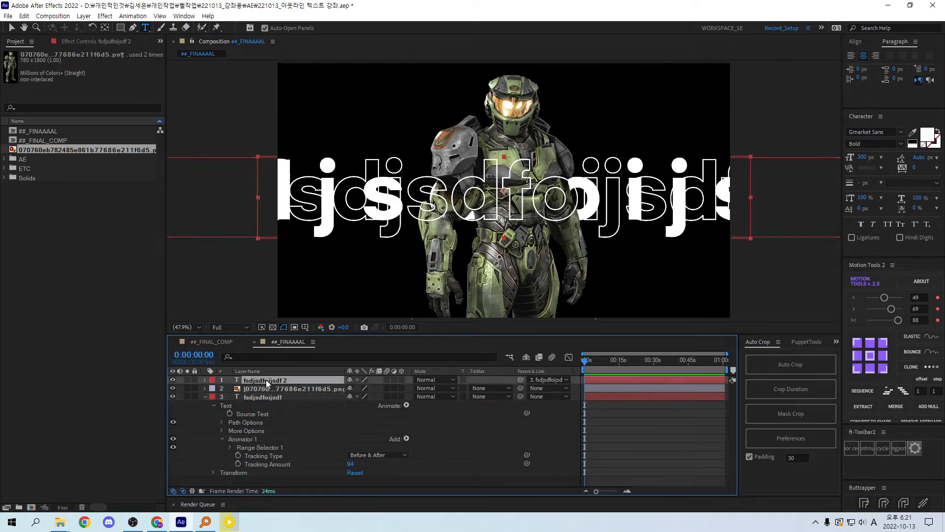
{"action": "key", "text": "ctrl+v"}
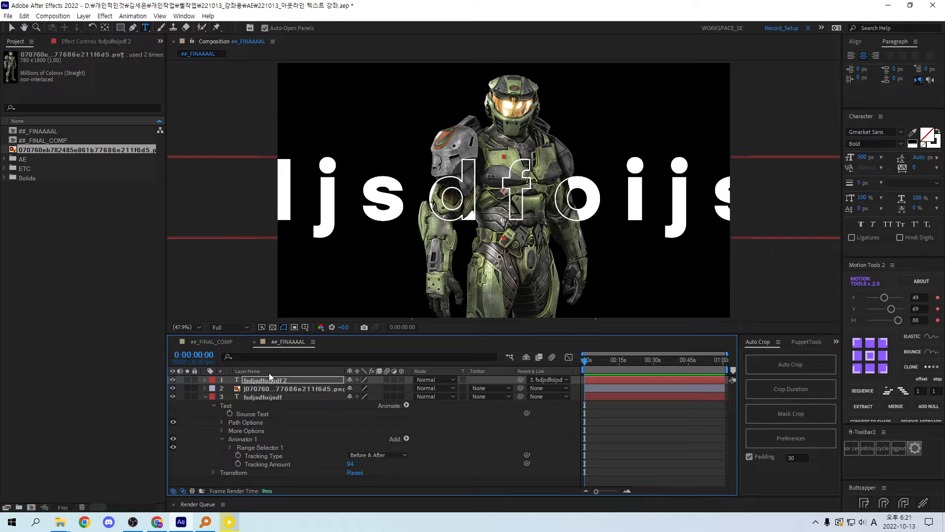
{"action": "left_click", "coordinate": [624, 436]}
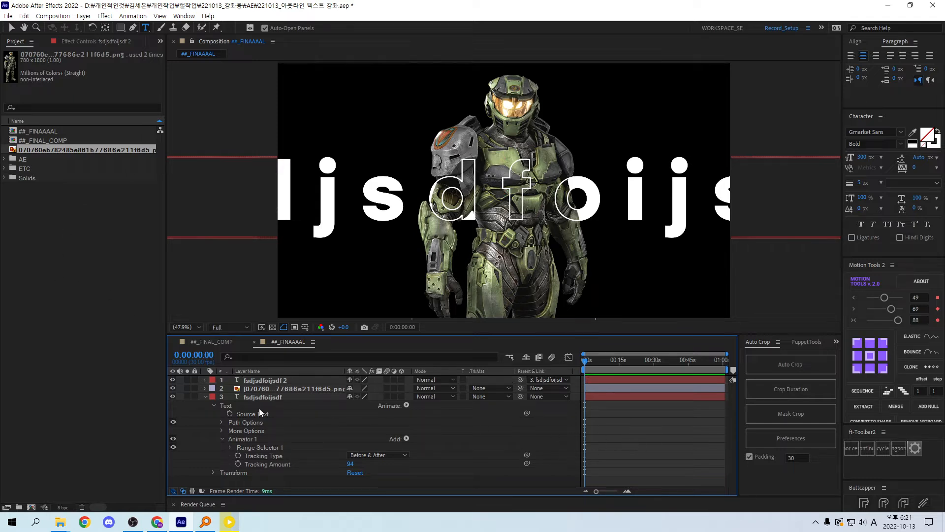
{"action": "left_click", "coordinate": [205, 397]}
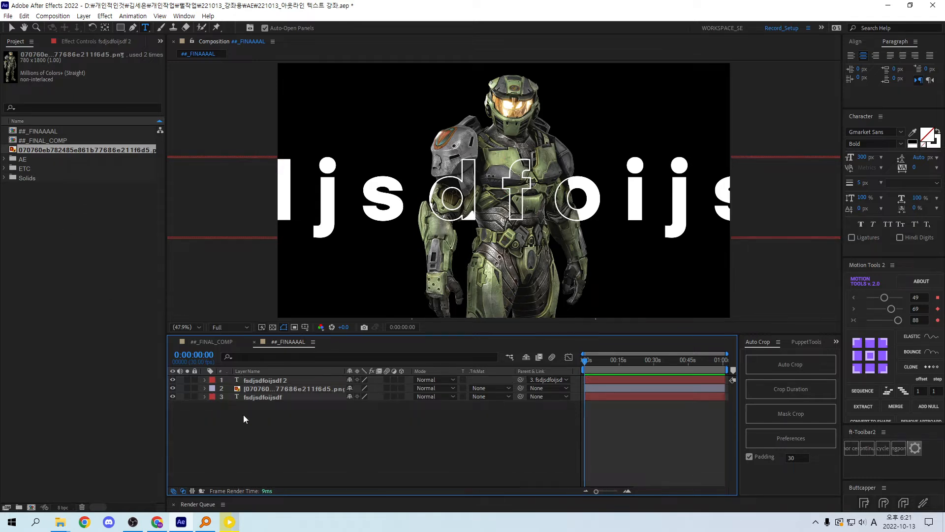
- Undo the tracking animators, the fill and stroke swap and the upper layer's wording change
{"action": "key", "text": "ctrl+z"}
{"action": "key", "text": "ctrl+z"}
{"action": "key", "text": "ctrl+z"}
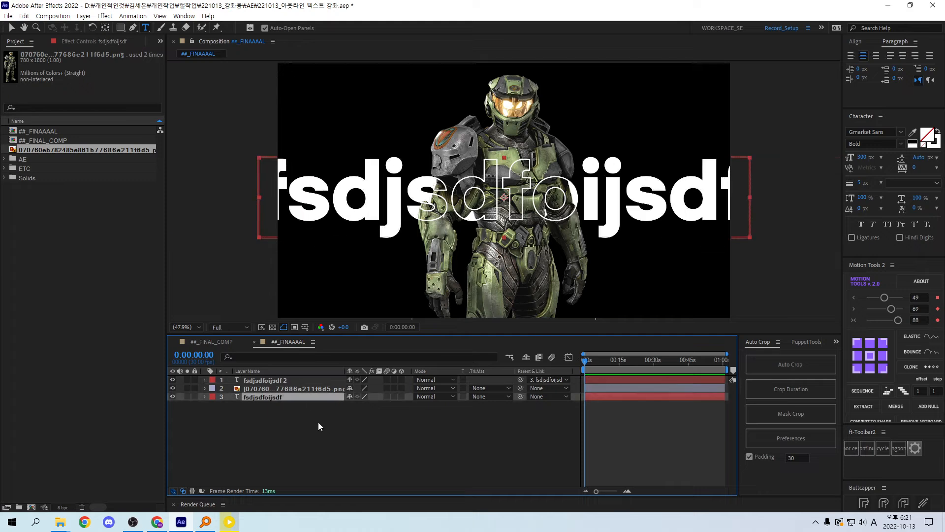
{"action": "key", "text": "ctrl+z"}
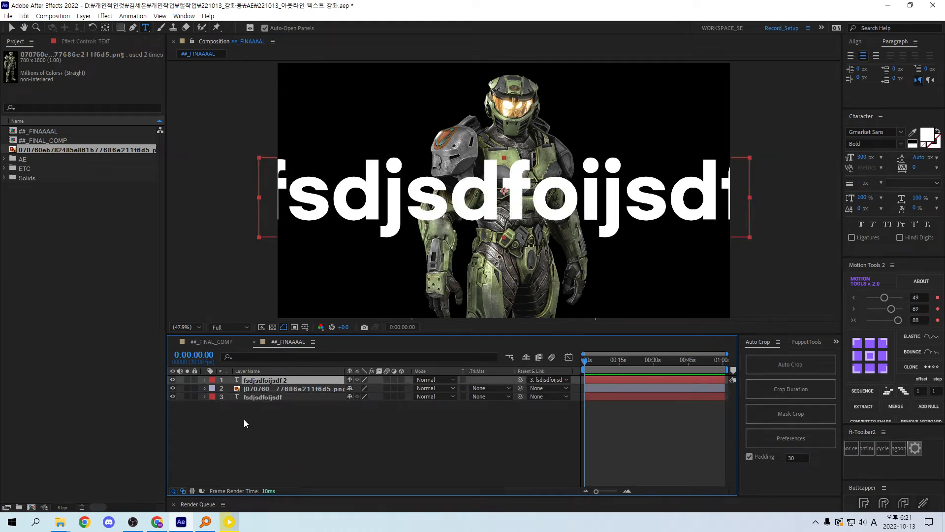
{"action": "key", "text": "ctrl+z"}
{"action": "left_click", "coordinate": [264, 428]}
- Bring the filled text layer beneath the character back to TEXT under the name TEXT 2 and delete the outlined layer above it
{"action": "left_click", "coordinate": [270, 400]}
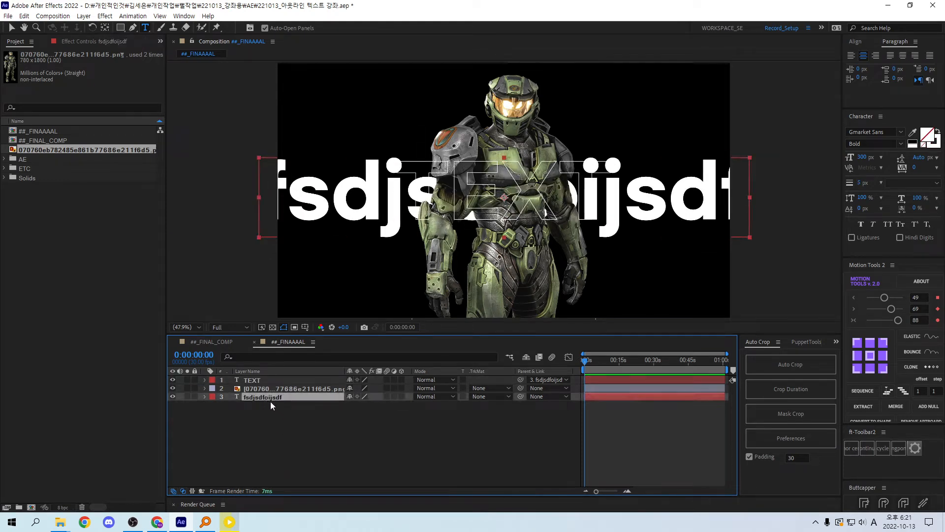
{"action": "key", "text": "Return"}
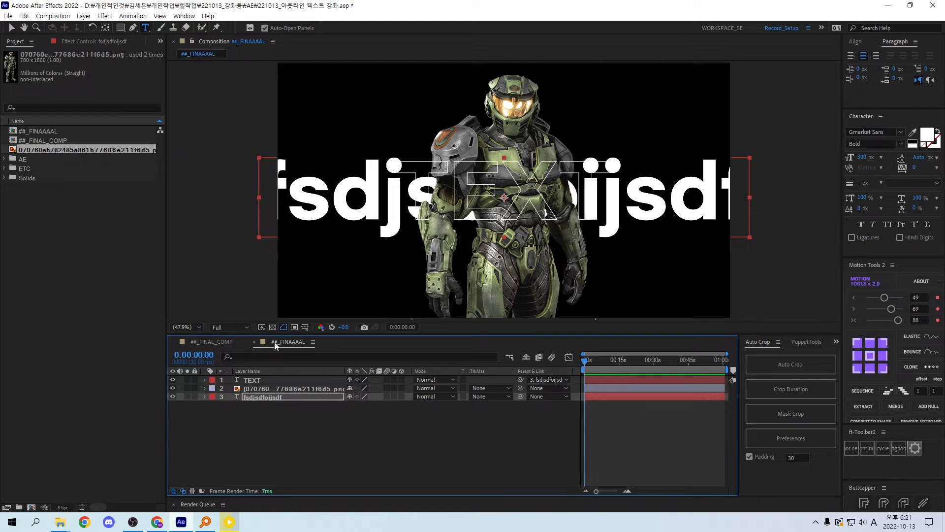
{"action": "type", "text": "TEXT 2"}
{"action": "key", "text": "Return"}
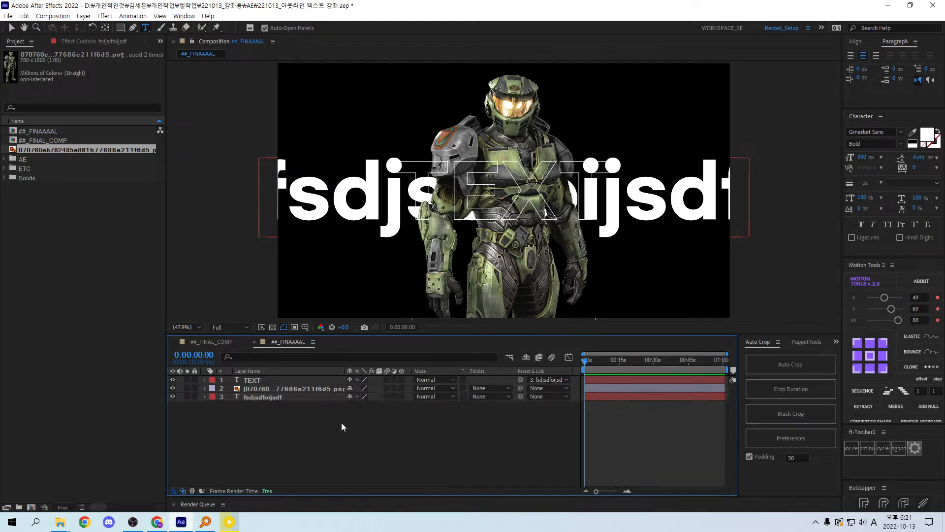
{"action": "left_click", "coordinate": [255, 380]}
{"action": "key", "text": "Delete"}
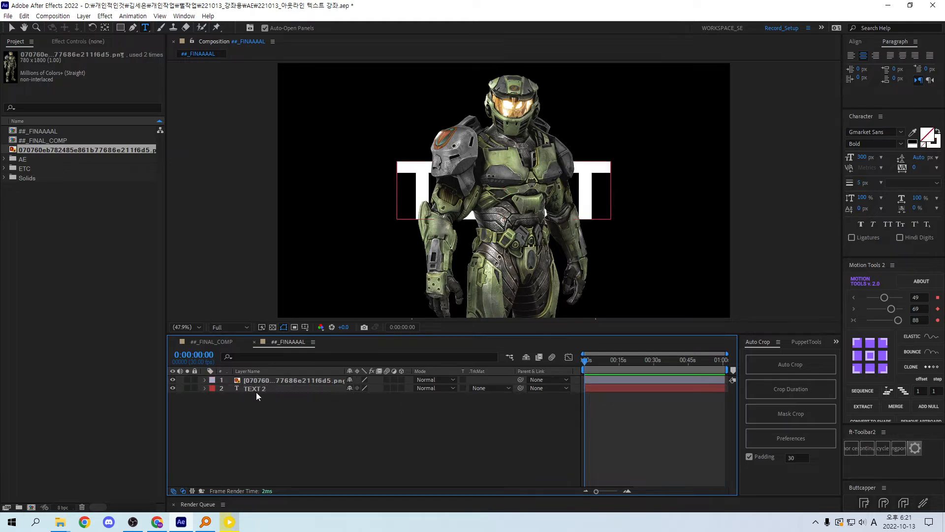
- Move the TEXT 2 layer above the character image layer
{"action": "left_click", "coordinate": [256, 391]}
{"action": "key", "text": "ctrl+]"}
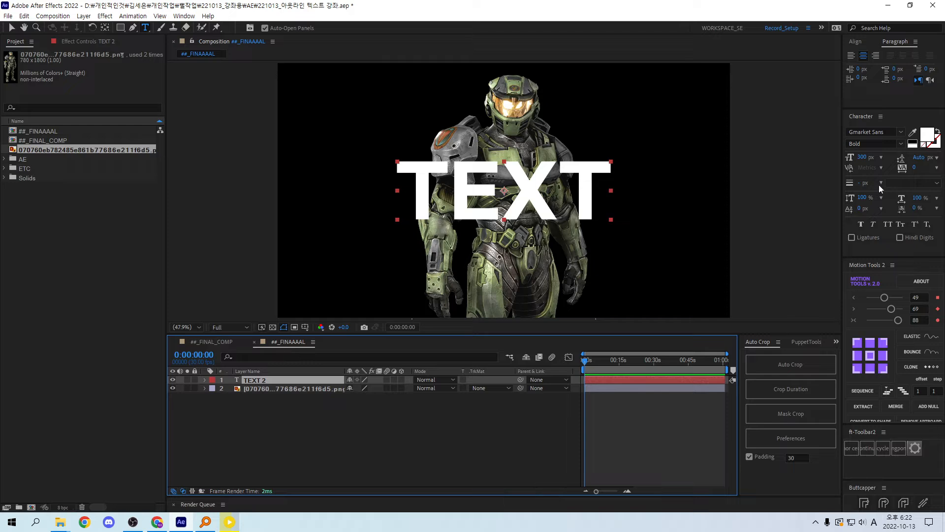
{"action": "left_click", "coordinate": [867, 158]}
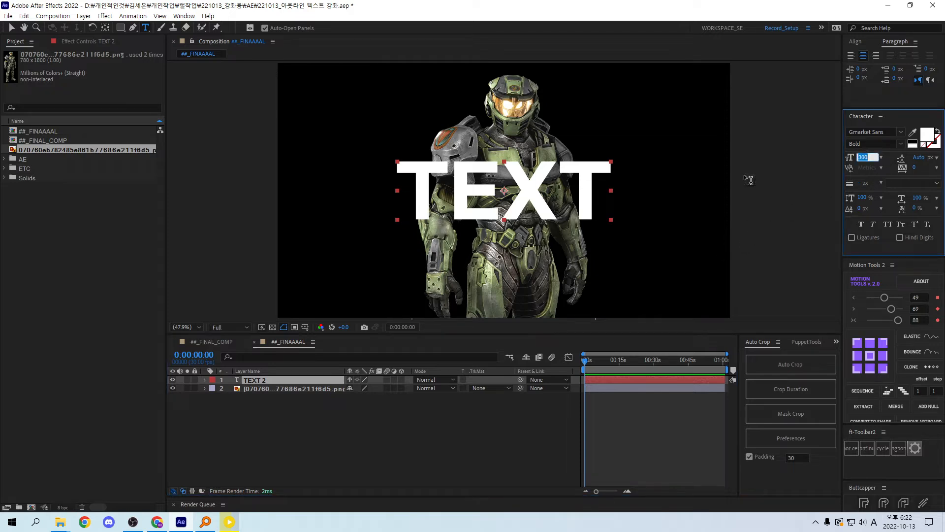
{"action": "left_click", "coordinate": [281, 395]}
{"action": "left_click", "coordinate": [273, 380]}
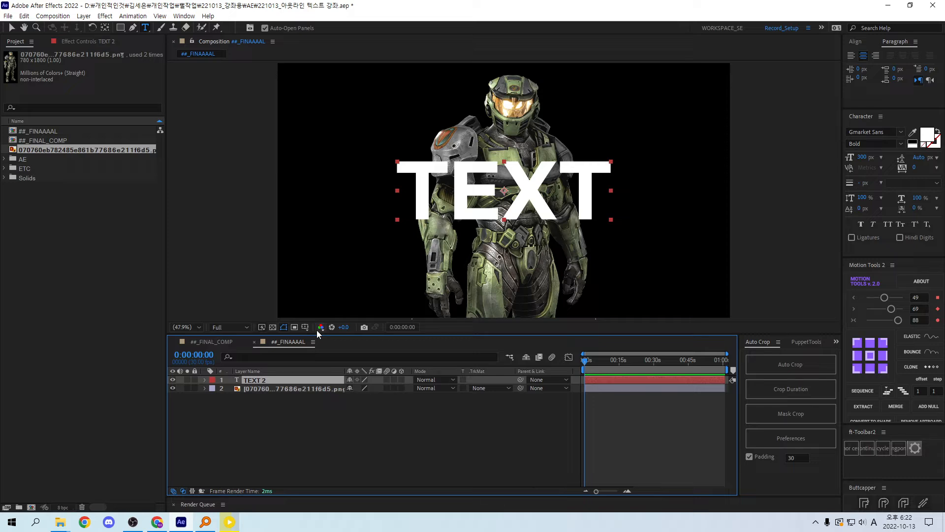
- Open TEXT_MAIN through the Cut 01 layer of ##_FINAL_COMP and replace the ABCDE text with dsfsdfdsf
{"action": "left_click", "coordinate": [212, 343]}
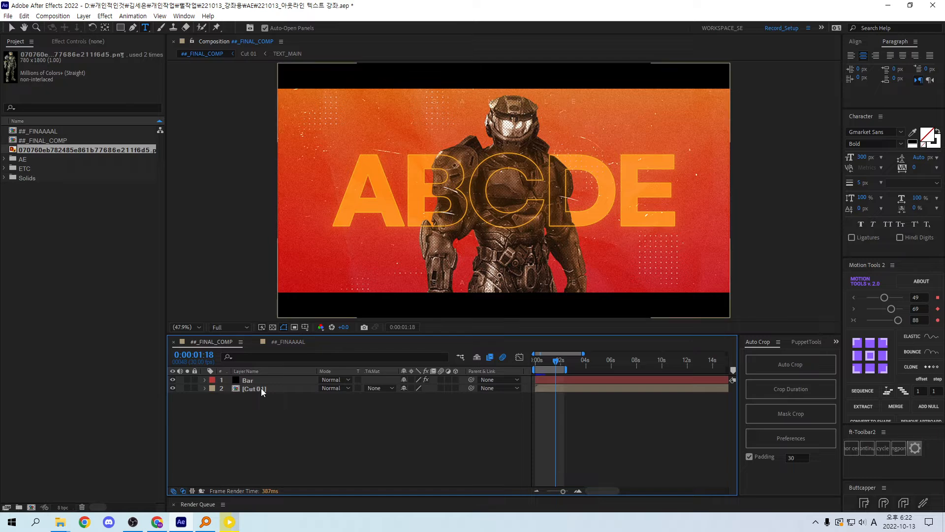
{"action": "left_click", "coordinate": [261, 388]}
{"action": "double_click", "coordinate": [263, 389]}
{"action": "double_click", "coordinate": [252, 480]}
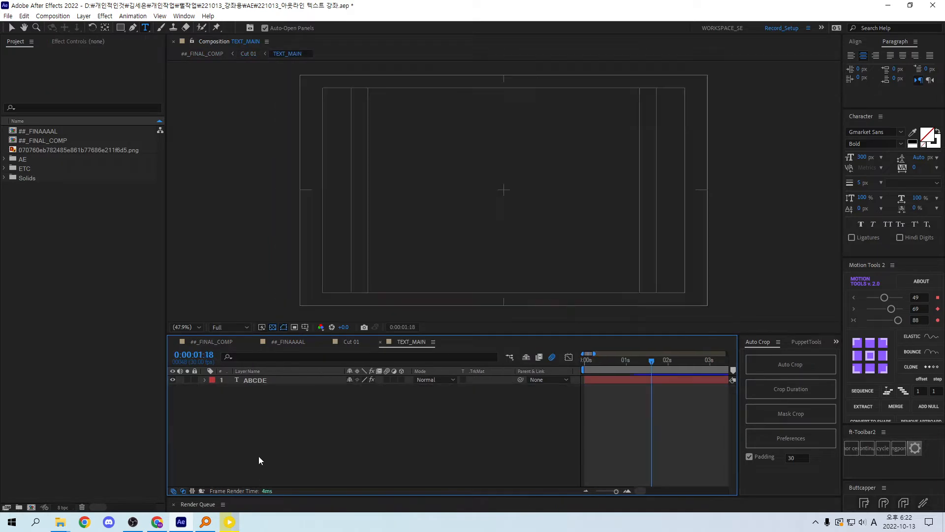
{"action": "double_click", "coordinate": [266, 383]}
{"action": "type", "text": "dsfsdfdsf"}
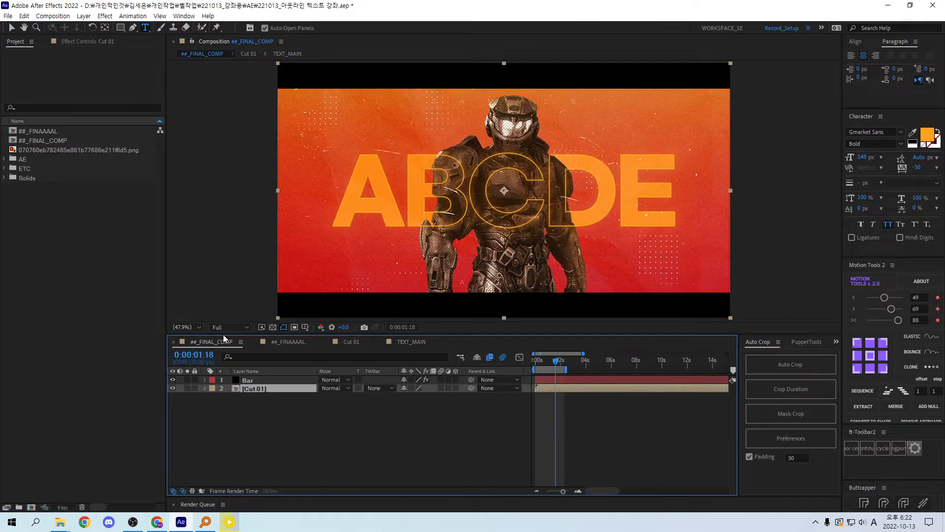
- Examine the reworded title's animation in ##_FINAL_COMP around 0:00:00:21 and 0:00:00:19
{"action": "left_click", "coordinate": [224, 340]}
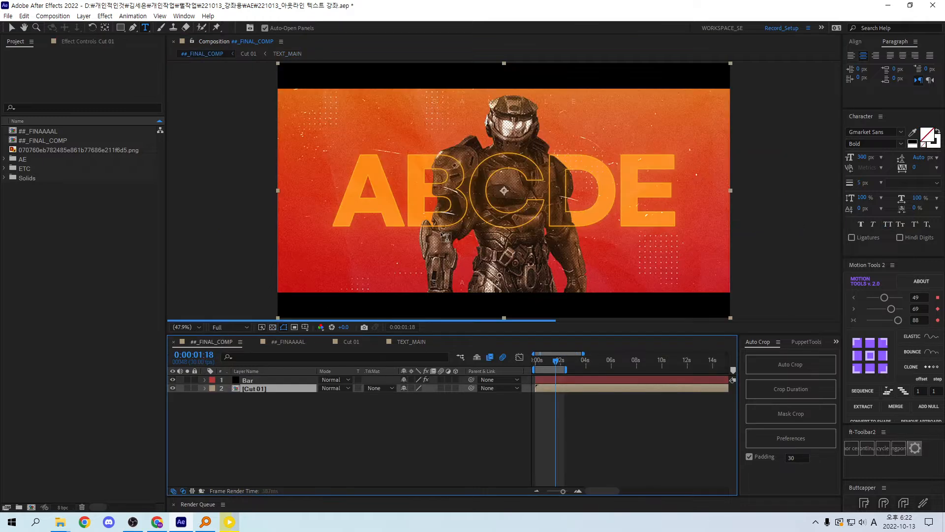
{"action": "key", "text": "v"}
{"action": "left_click_drag", "start_coordinate": [556, 362], "coordinate": [544, 359]}
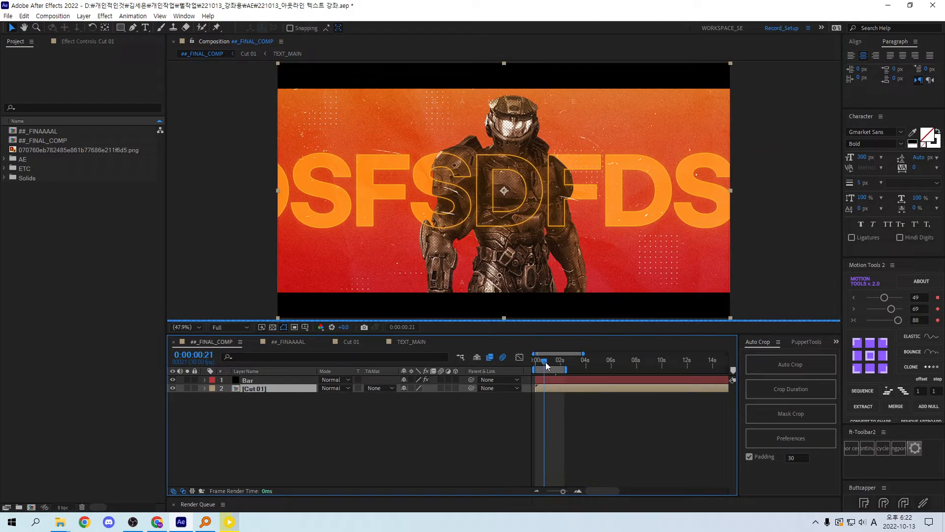
{"action": "left_click_drag", "start_coordinate": [543, 360], "coordinate": [542, 361]}
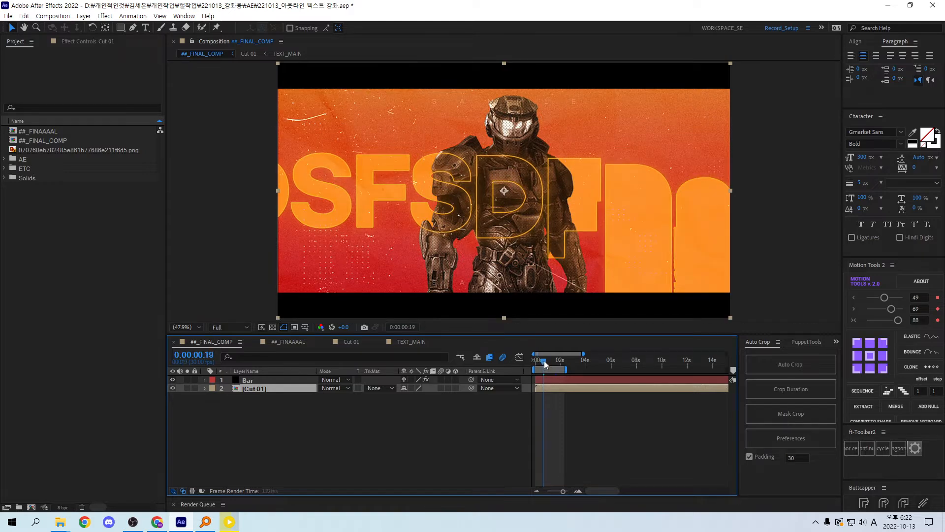
- Examine the title's letter animation inside TEXT_MAIN at 0:00:00:08 and close the nested compositions
{"action": "left_click", "coordinate": [294, 341]}
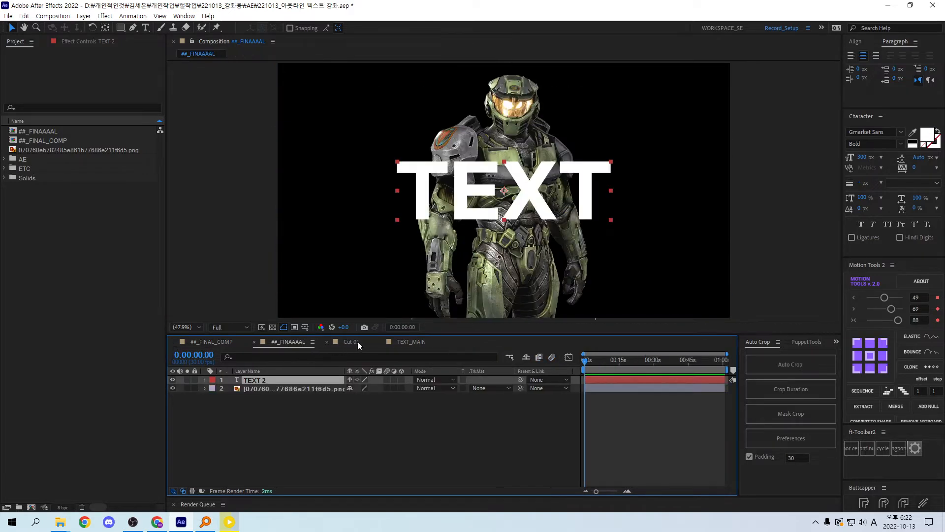
{"action": "left_click", "coordinate": [411, 341]}
{"action": "left_click", "coordinate": [615, 378]}
{"action": "left_click", "coordinate": [595, 360]}
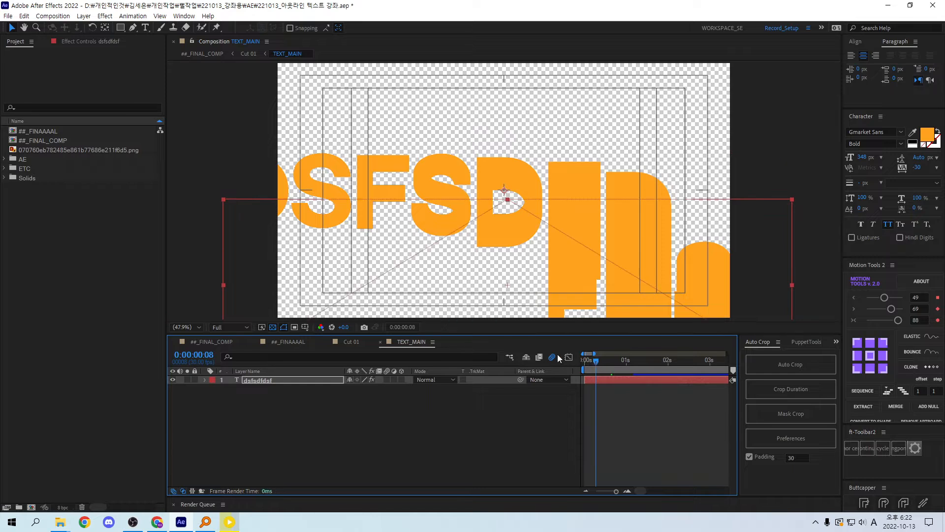
{"action": "left_click", "coordinate": [380, 342]}
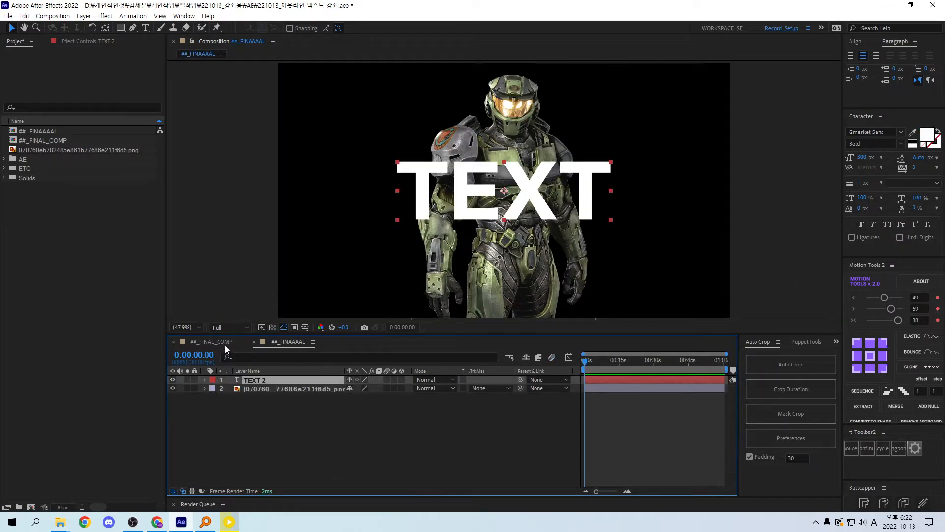
- Pre-compose the TEXT 2 layer in ##_FINAAAAL under the name TEXT_MAIN, moving all attributes into the new composition
{"action": "left_click", "coordinate": [252, 401]}
{"action": "left_click", "coordinate": [249, 380]}
{"action": "key", "text": "ctrl+shift+c"}
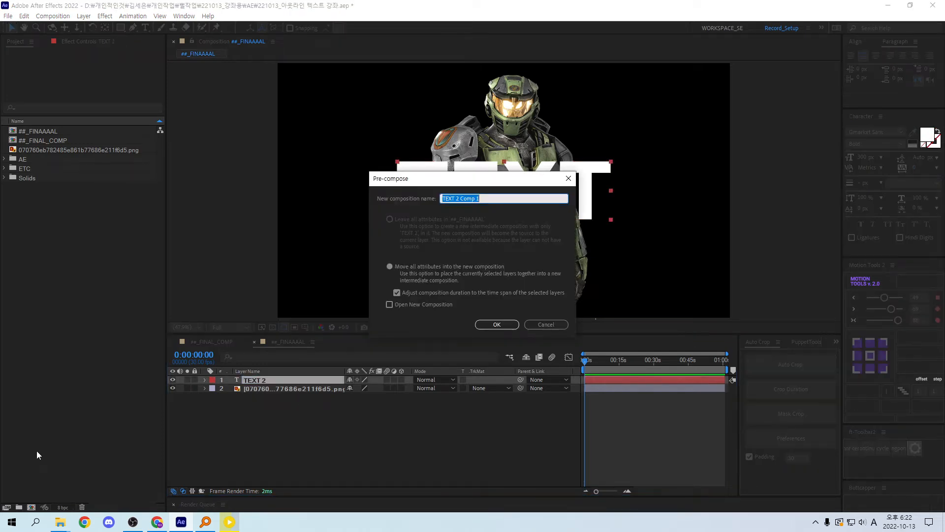
{"action": "type", "text": "TEXT_MAIN"}
{"action": "key", "text": "Return"}
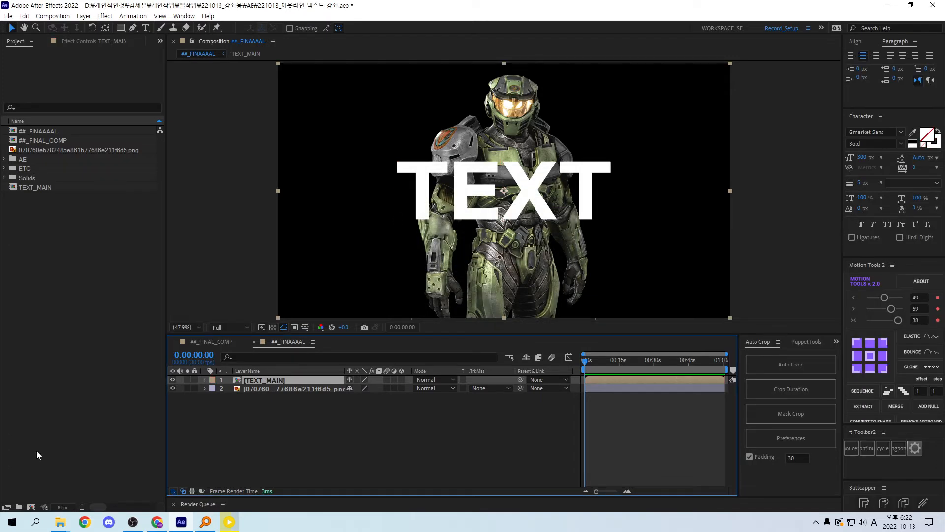
- Move the TEXT_MAIN layer beneath the character image layer
{"action": "left_click", "coordinate": [335, 441]}
{"action": "left_click", "coordinate": [270, 381]}
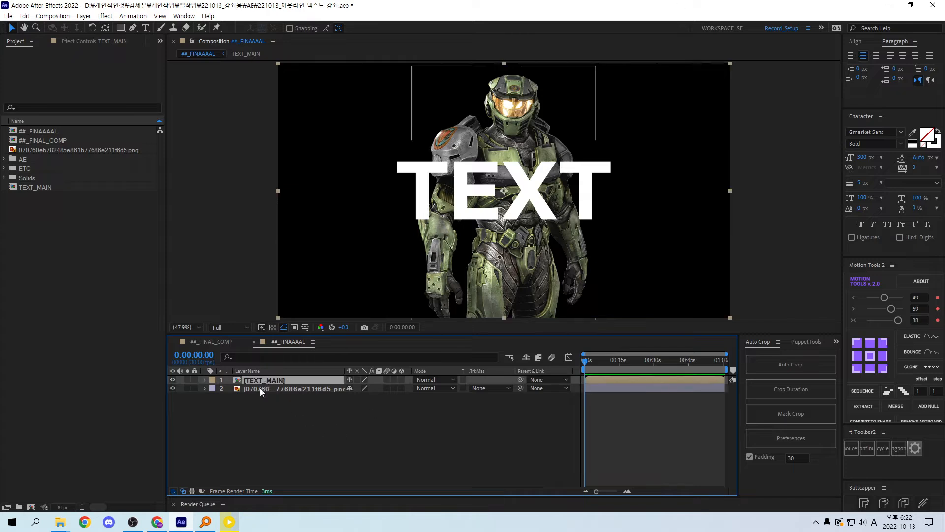
{"action": "left_click", "coordinate": [260, 398]}
{"action": "left_click_drag", "start_coordinate": [258, 377], "coordinate": [262, 399]}
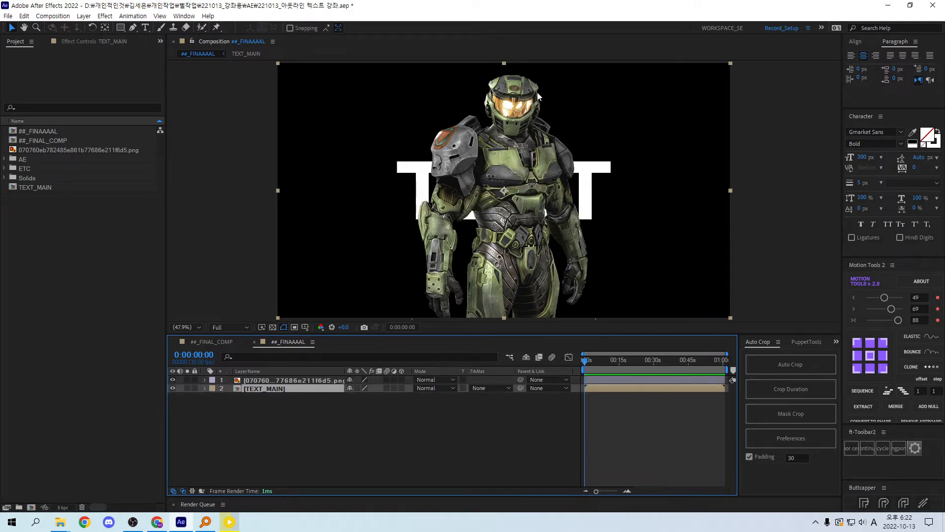
{"action": "left_click", "coordinate": [258, 433]}
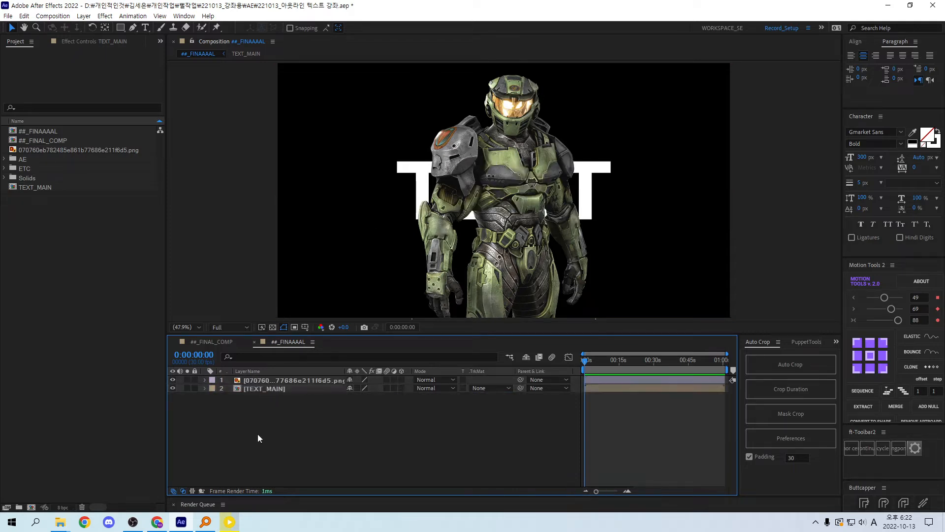
- Try swapping the fill and stroke of TEXT 2 inside TEXT_MAIN and return to ##_FINAAAAL
{"action": "left_click", "coordinate": [263, 387]}
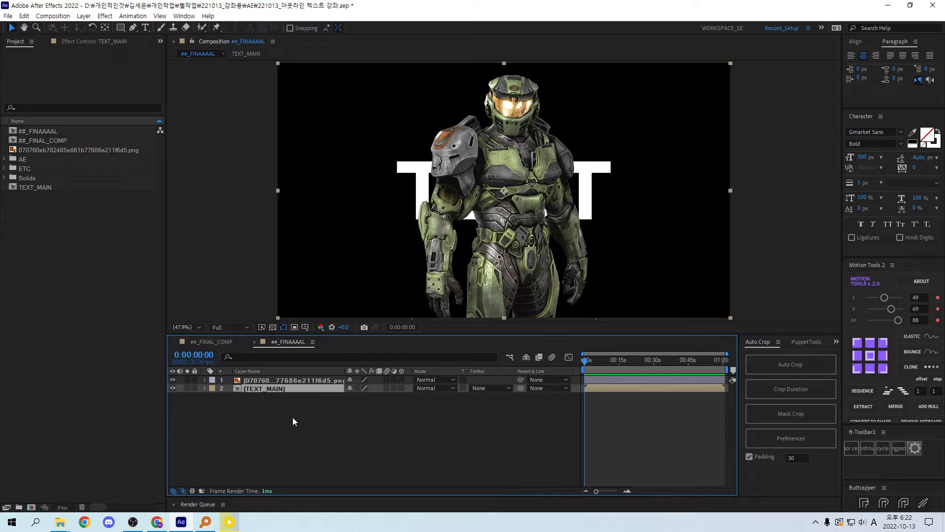
{"action": "double_click", "coordinate": [257, 389]}
{"action": "left_click", "coordinate": [266, 380]}
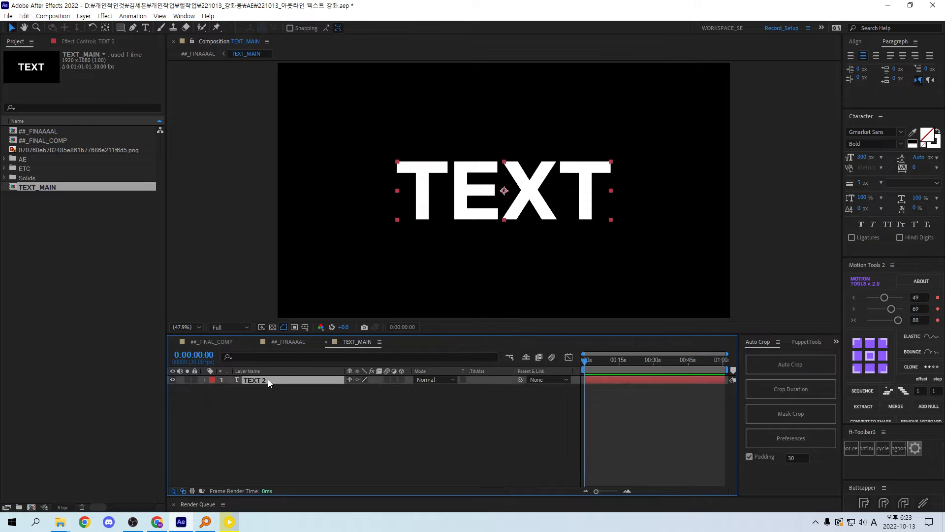
{"action": "left_click", "coordinate": [937, 131]}
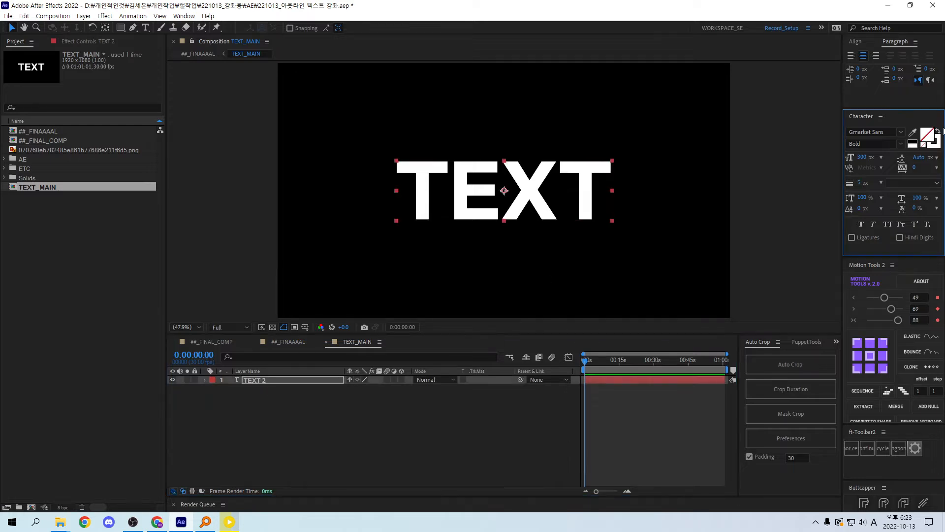
{"action": "left_click", "coordinate": [245, 393]}
{"action": "left_click", "coordinate": [295, 316]}
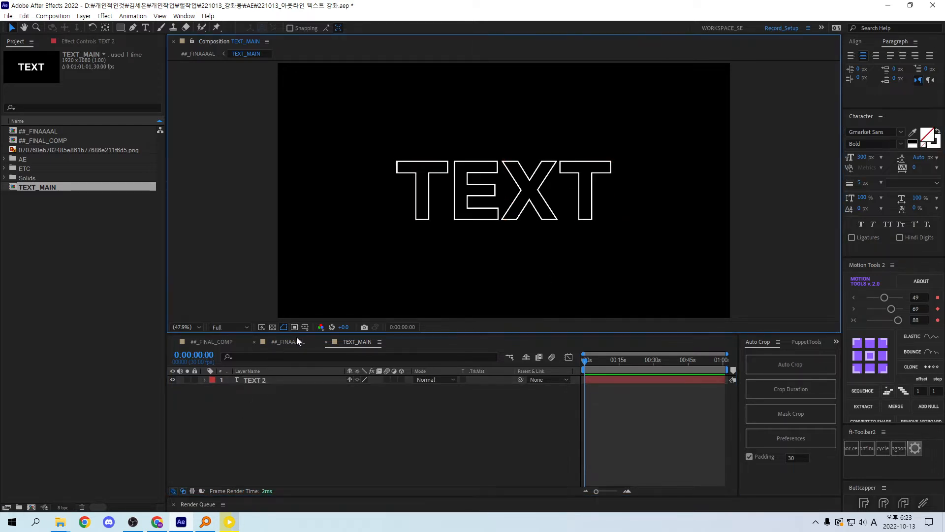
{"action": "left_click", "coordinate": [291, 341]}
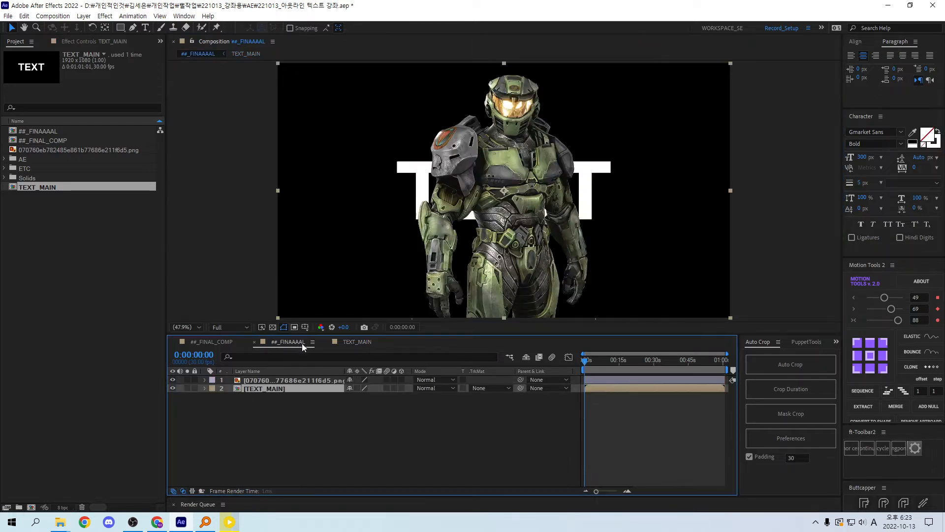
- Duplicate the TEXT_MAIN layer and place the copy above the character image
{"action": "left_click", "coordinate": [258, 389]}
{"action": "key", "text": "ctrl+d"}
{"action": "left_click_drag", "start_coordinate": [255, 391], "coordinate": [274, 380]}
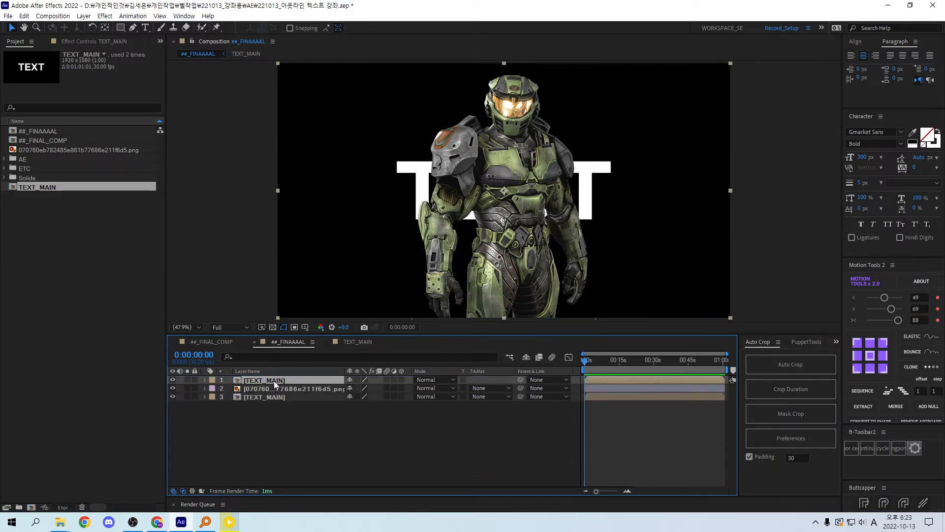
- Swap the fill and stroke of TEXT 2 inside the upper TEXT_MAIN layer and compare both copies in ##_FINAAAAL
{"action": "double_click", "coordinate": [267, 379]}
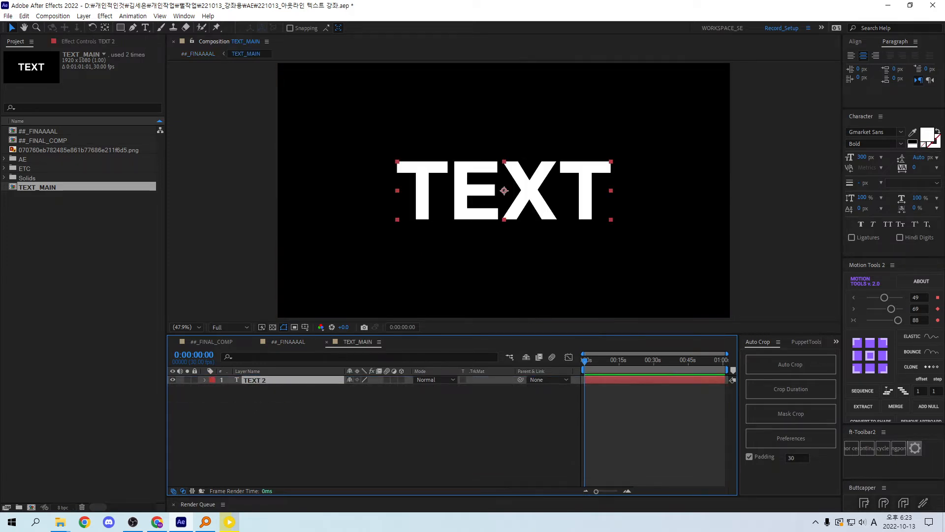
{"action": "left_click", "coordinate": [938, 131]}
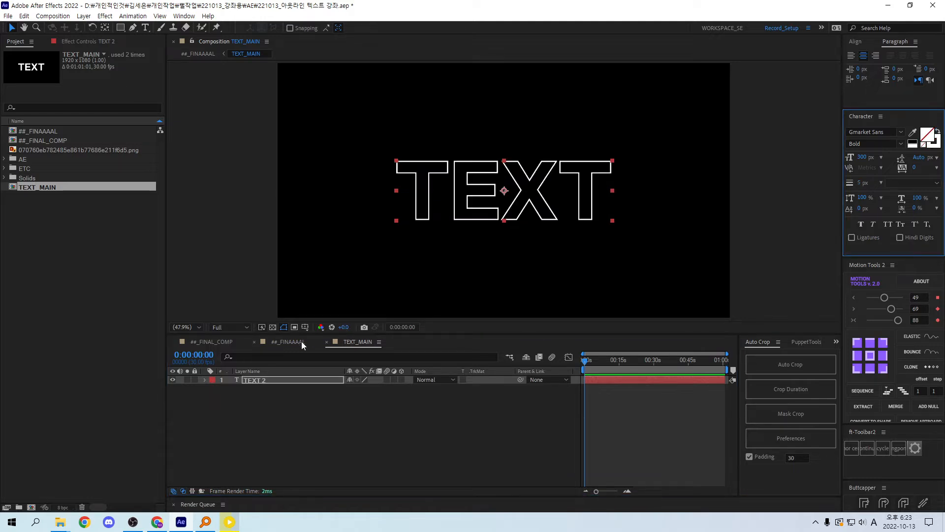
{"action": "left_click", "coordinate": [294, 342]}
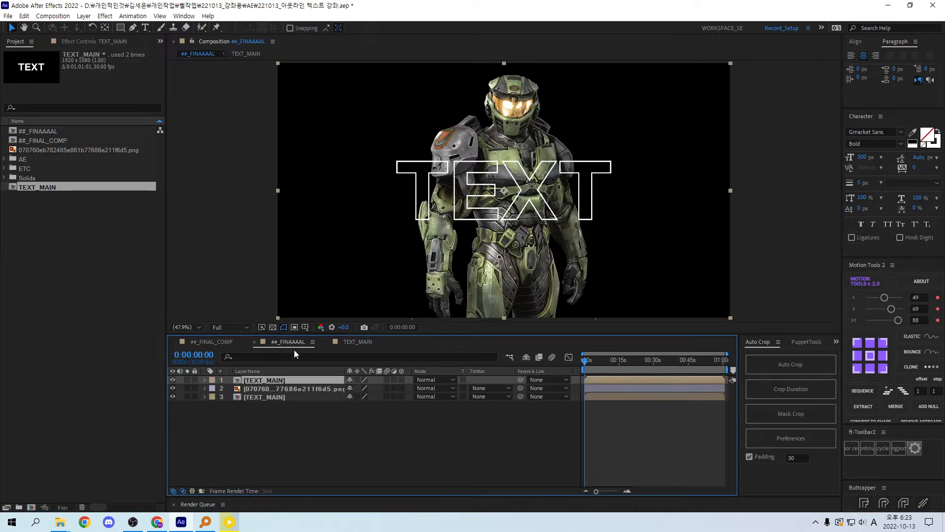
{"action": "left_click", "coordinate": [270, 397]}
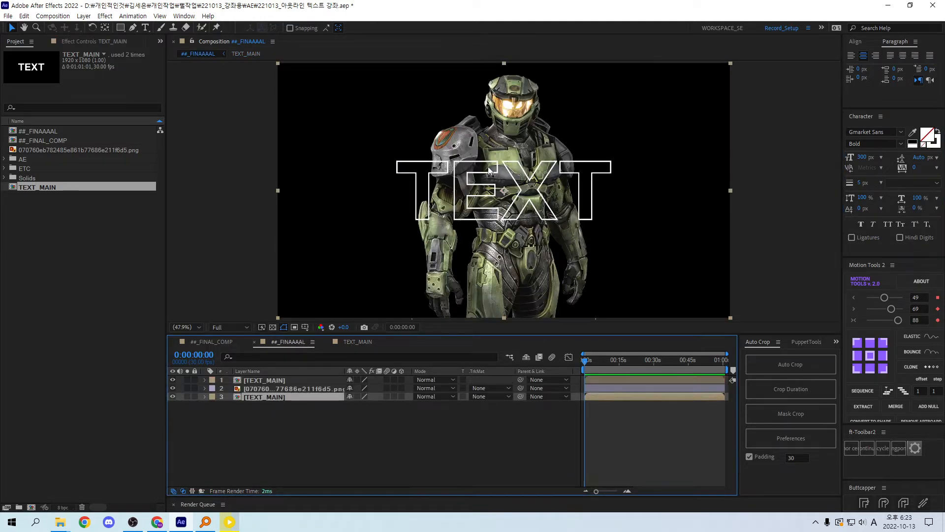
{"action": "left_click", "coordinate": [288, 378]}
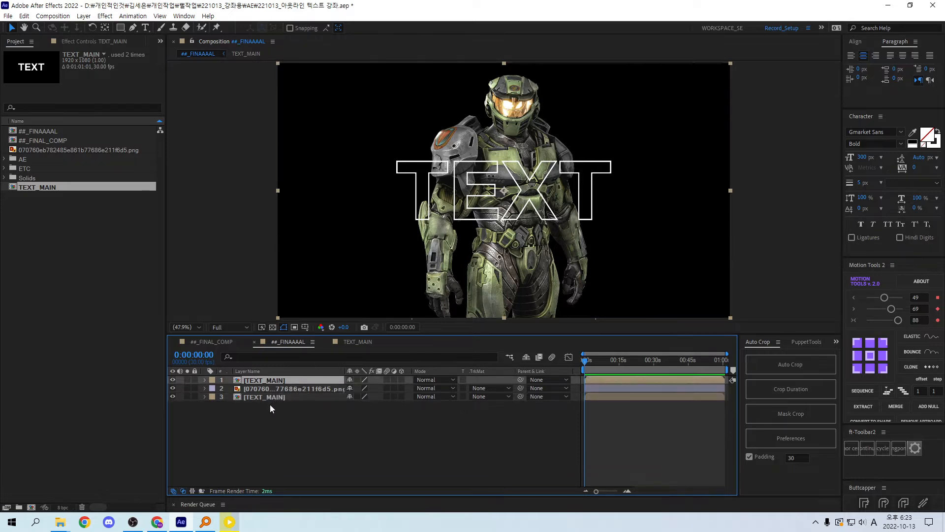
- Duplicate the TEXT_MAIN composition among the project items
{"action": "left_click", "coordinate": [52, 216]}
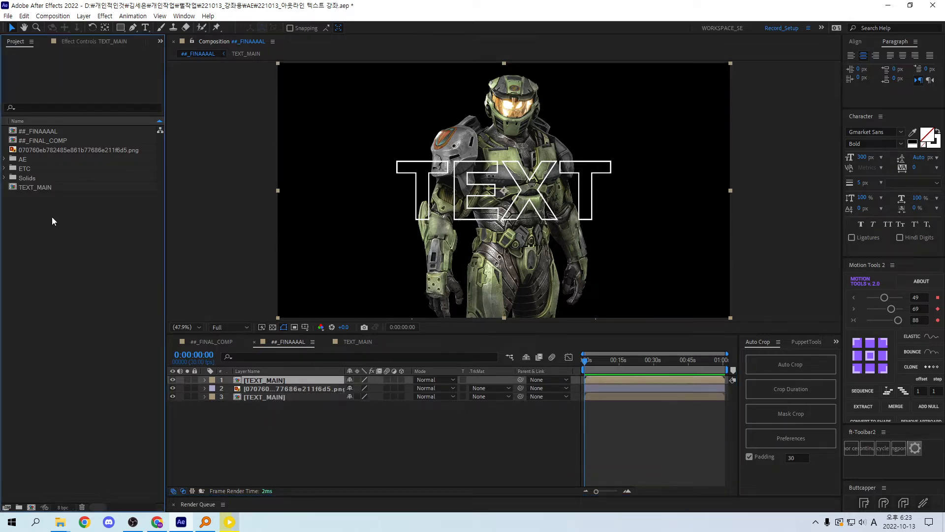
{"action": "left_click", "coordinate": [42, 186]}
{"action": "key", "text": "ctrl+d"}
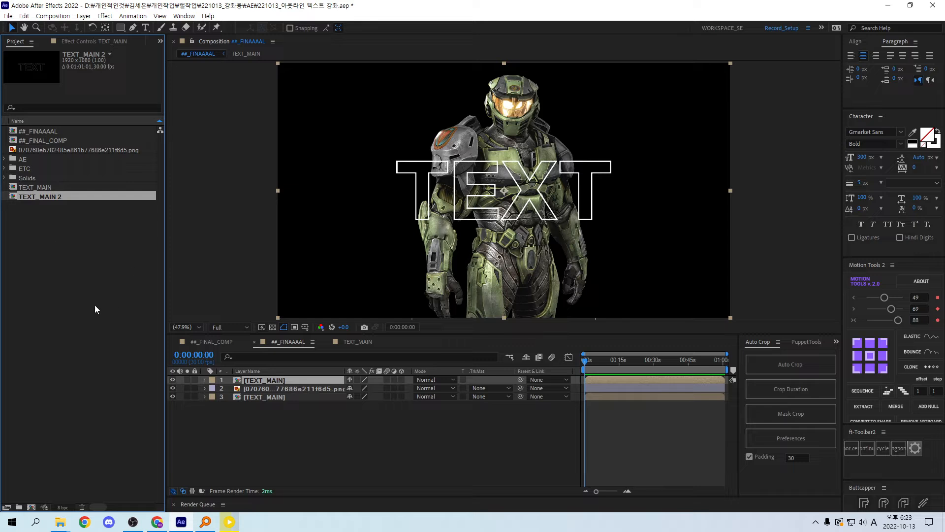
- Replace the source of the TEXT_MAIN layer above the character with the TEXT_MAIN 2 composition
{"action": "key", "text": "ctrl+alt+slash"}
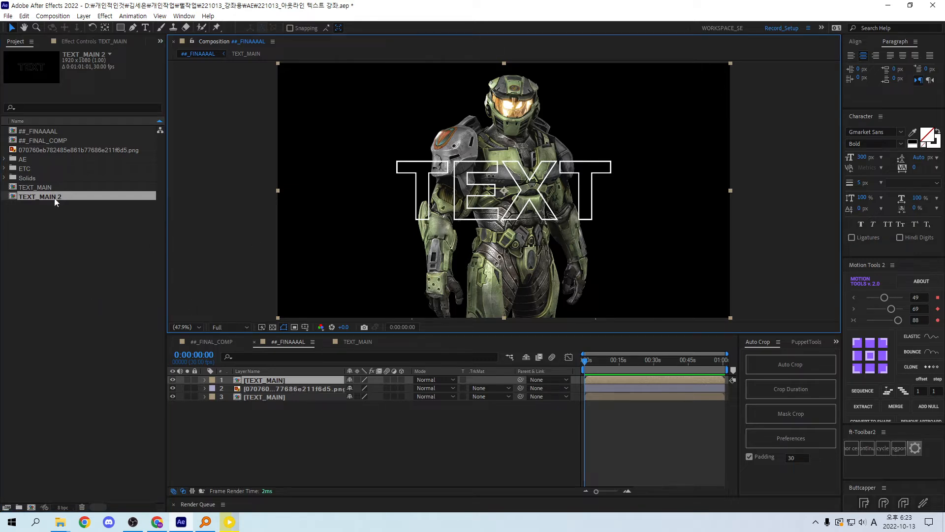
{"action": "right_click", "coordinate": [56, 197]}
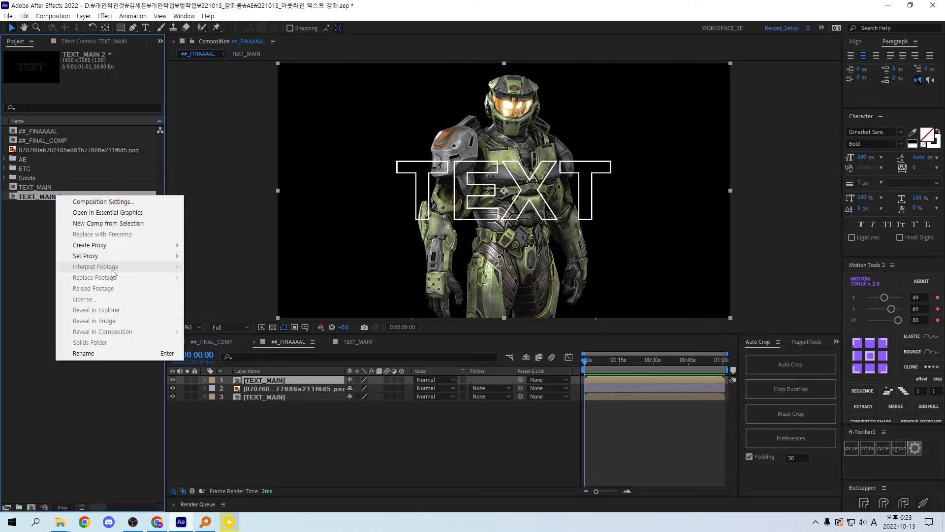
{"action": "left_click", "coordinate": [39, 246]}
{"action": "left_click", "coordinate": [54, 199]}
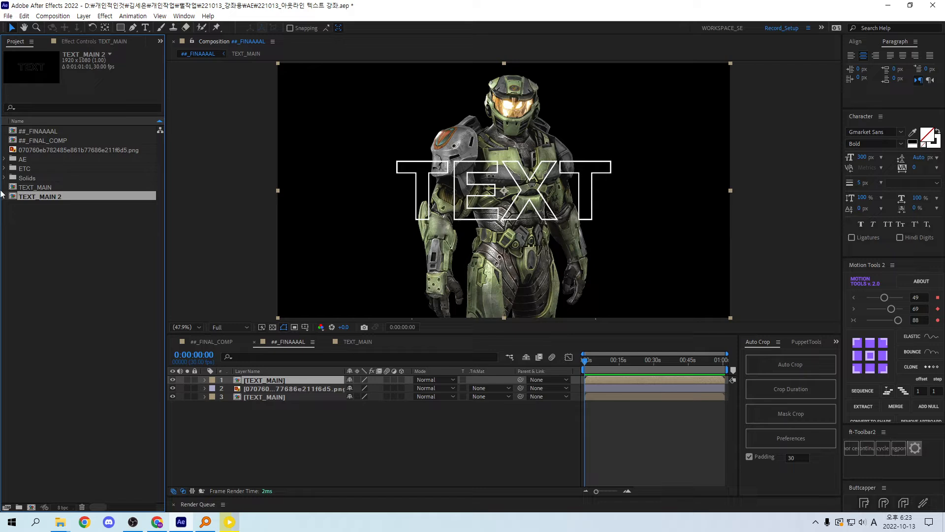
{"action": "left_click_drag", "start_coordinate": [47, 198], "coordinate": [254, 380]}
{"action": "left_click_drag", "start_coordinate": [52, 199], "coordinate": [257, 378]}
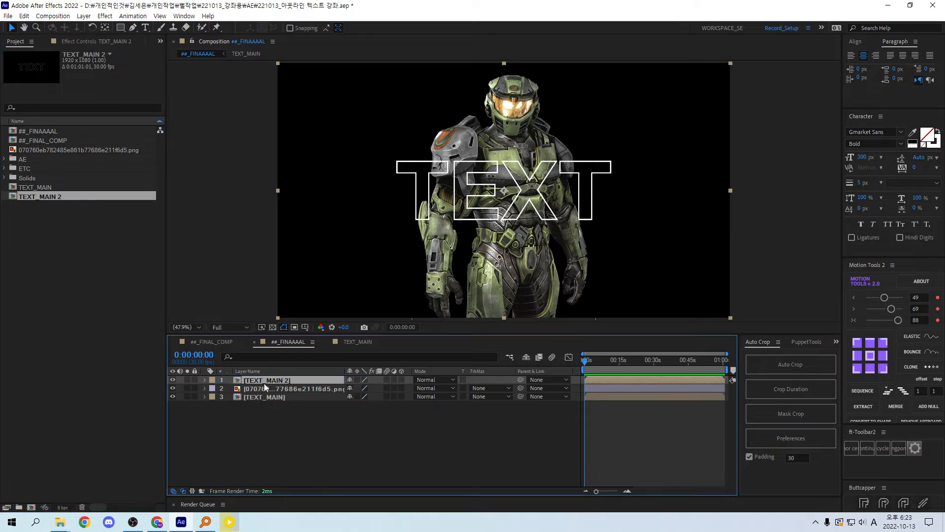
- Check the outlined text inside the TEXT_MAIN 2 composition and return to ##_FINAAAAL
{"action": "double_click", "coordinate": [269, 379]}
{"action": "key", "text": "Tab"}
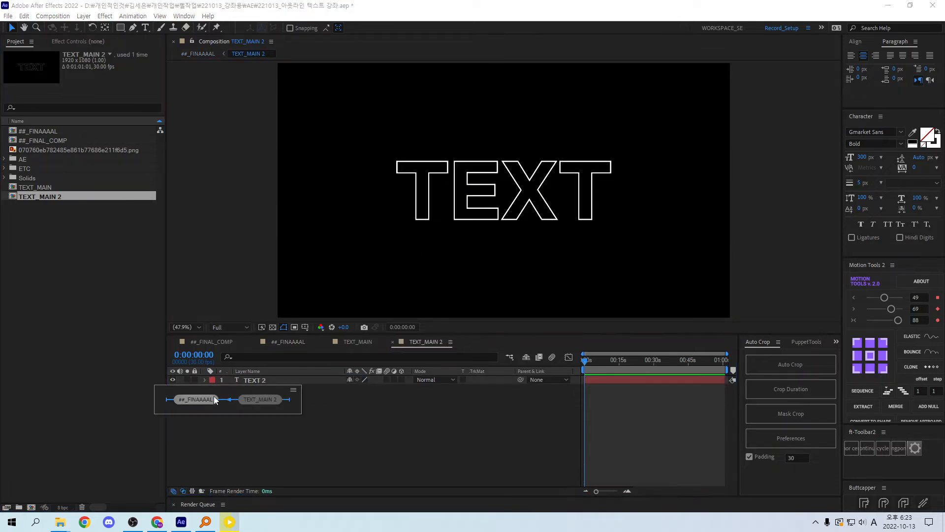
{"action": "left_click", "coordinate": [214, 400]}
{"action": "left_click", "coordinate": [261, 396]}
{"action": "left_click", "coordinate": [269, 380]}
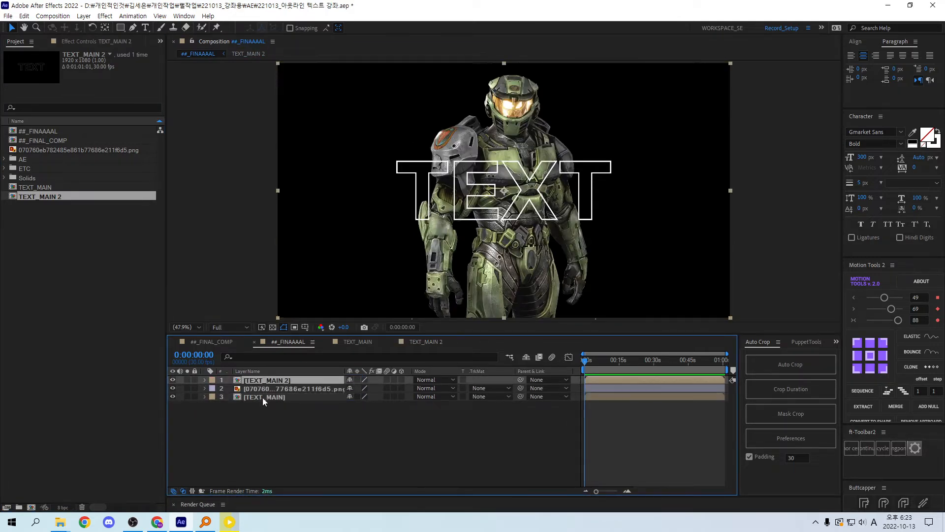
- Swap the fill and stroke of TEXT 2 inside the TEXT_MAIN composition and view the combination in ##_FINAAAAL
{"action": "double_click", "coordinate": [262, 398]}
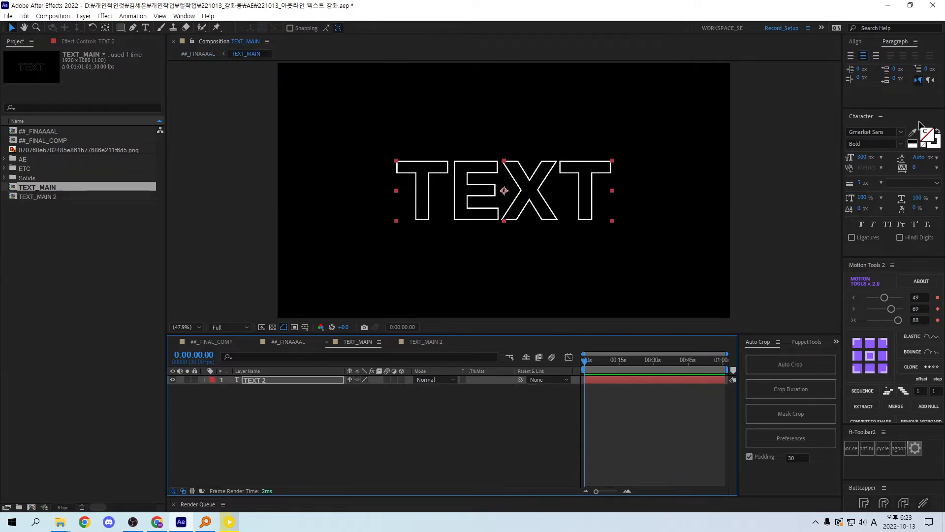
{"action": "left_click", "coordinate": [941, 137]}
{"action": "left_click", "coordinate": [938, 132]}
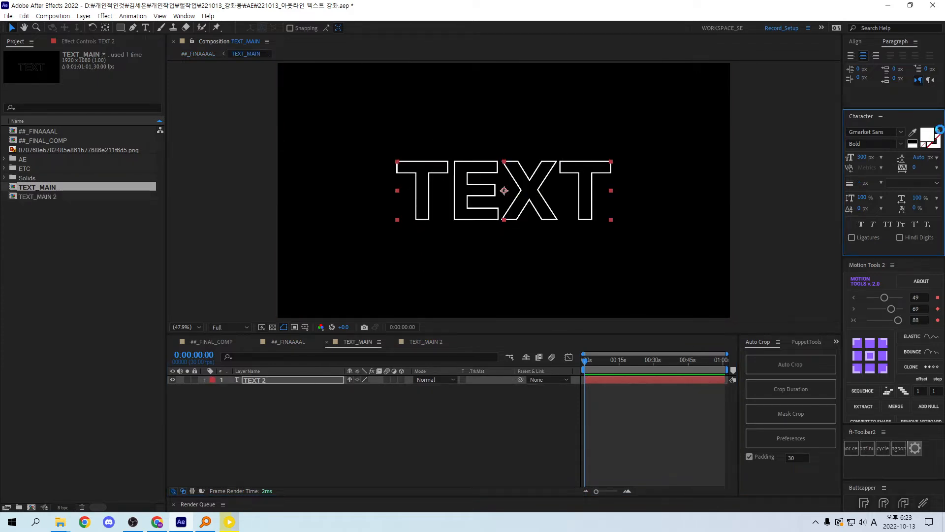
{"action": "left_click", "coordinate": [291, 341]}
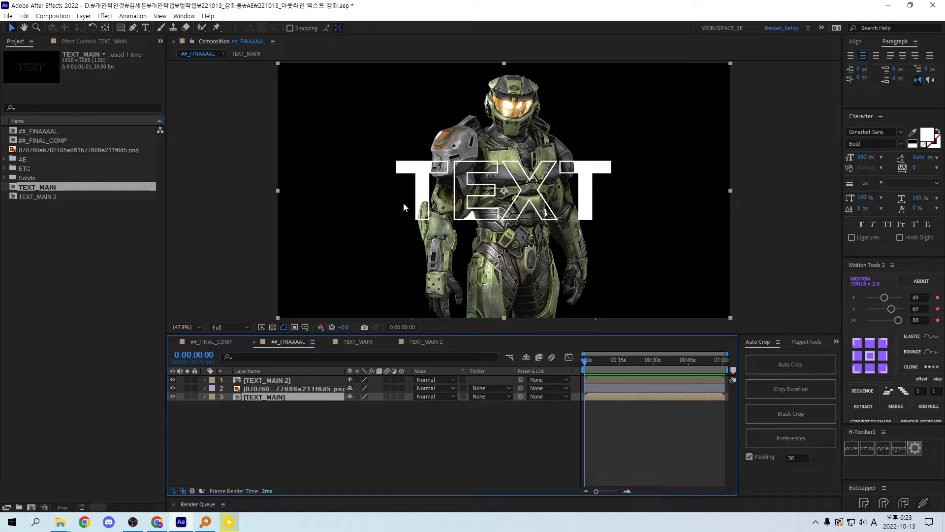
{"action": "left_click", "coordinate": [277, 406]}
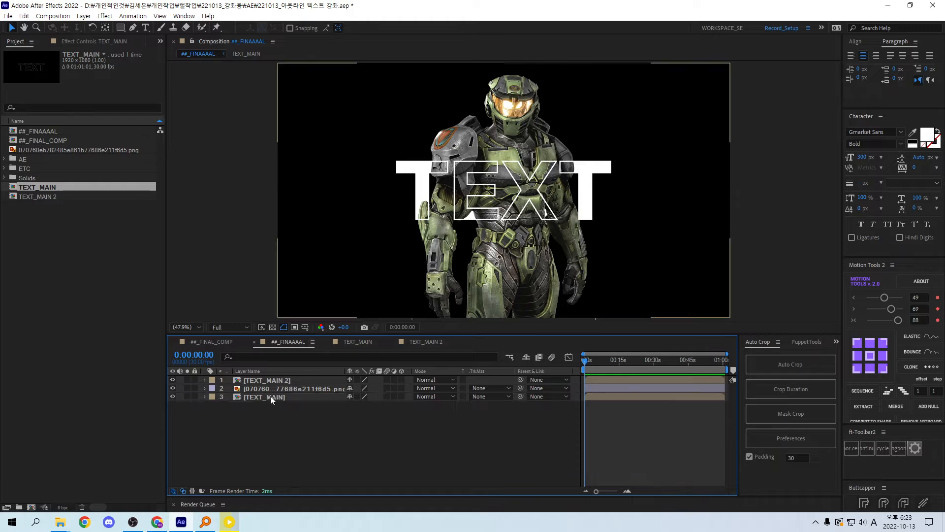
- Compare the text styling in the TEXT_MAIN and TEXT_MAIN 2 compositions by alternating between them
{"action": "double_click", "coordinate": [270, 396]}
{"action": "left_click", "coordinate": [284, 345]}
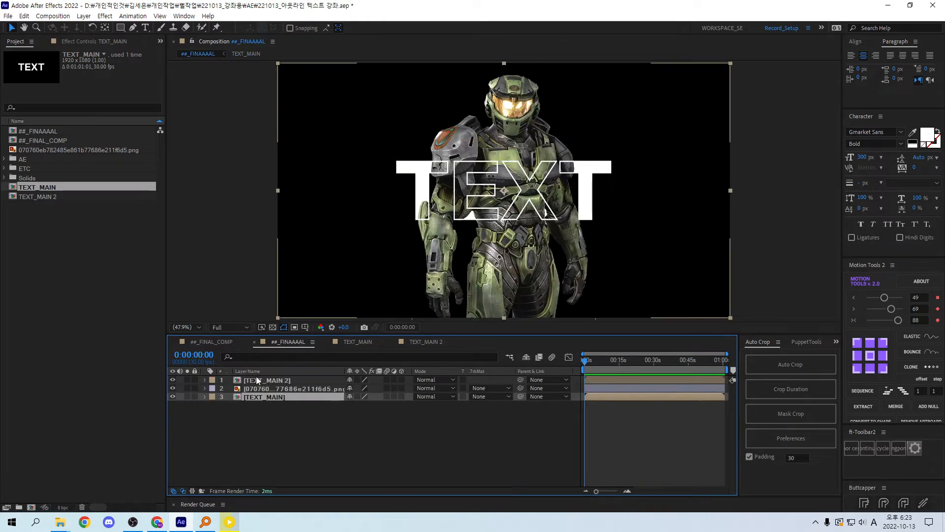
{"action": "left_click", "coordinate": [411, 341]}
{"action": "left_click", "coordinate": [363, 341]}
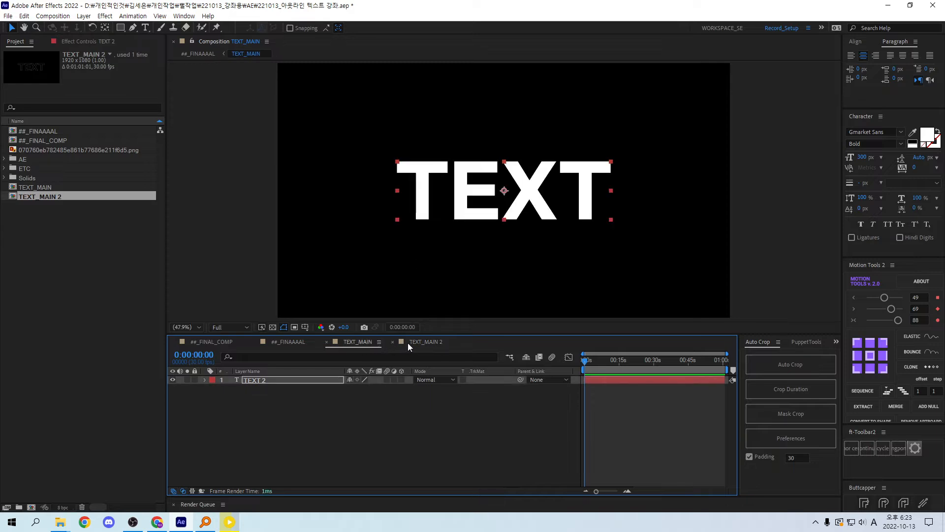
{"action": "left_click", "coordinate": [411, 341]}
{"action": "left_click", "coordinate": [363, 342]}
{"action": "left_click", "coordinate": [411, 341]}
{"action": "left_click", "coordinate": [367, 342]}
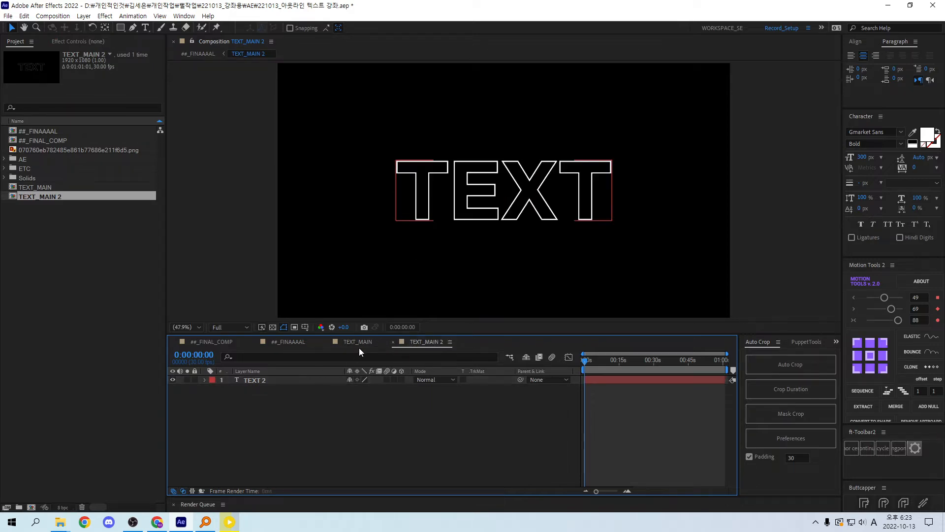
- Replace the wording of the text layer in TEXT_MAIN with "sadasdas" and return to ##_FINAAAAL
{"action": "left_click", "coordinate": [205, 380]}
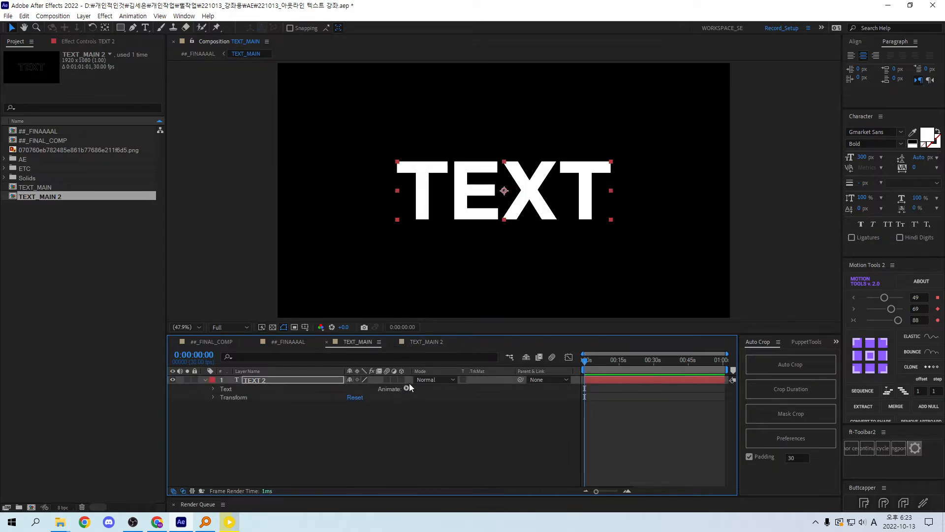
{"action": "left_click", "coordinate": [406, 388]}
{"action": "left_click", "coordinate": [297, 387]}
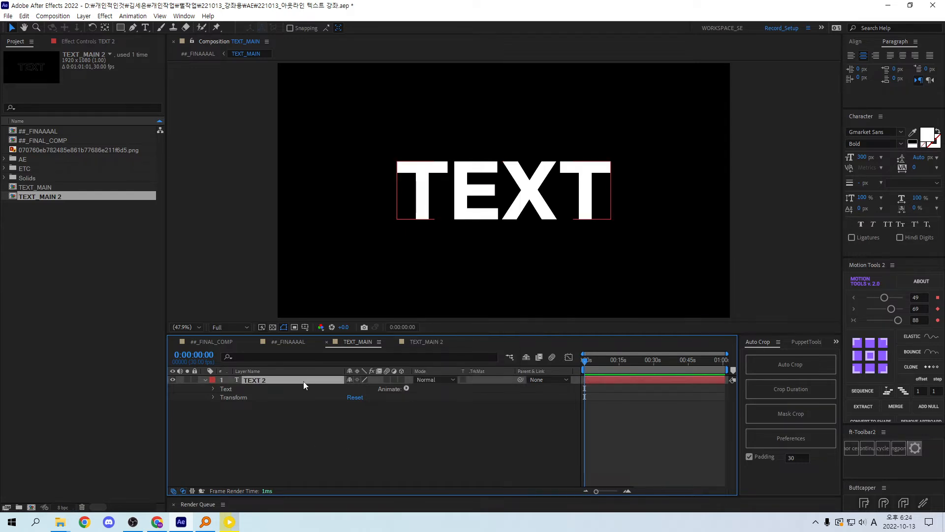
{"action": "double_click", "coordinate": [303, 381]}
{"action": "type", "text": "sadasdas"}
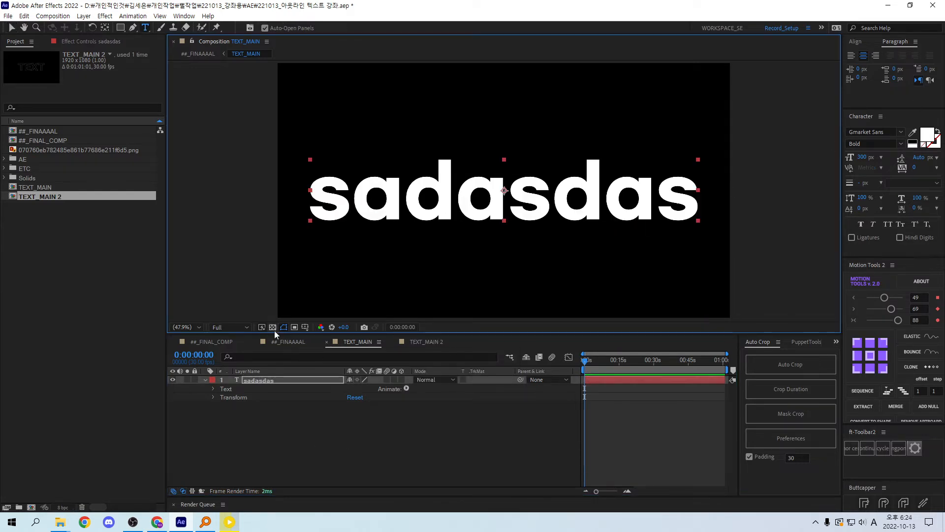
{"action": "left_click", "coordinate": [288, 341]}
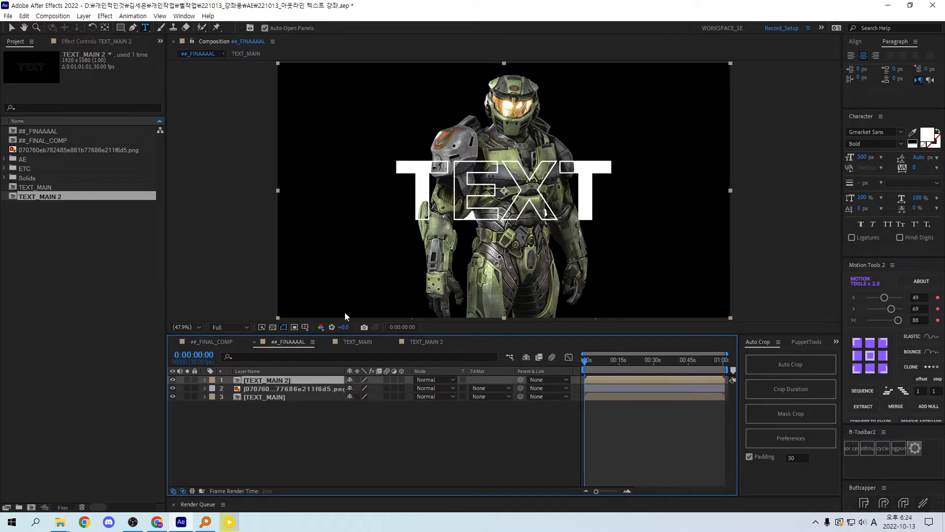
- Examine how the TEXT_MAIN and TEXT_MAIN 2 layers line up around the character in ##_FINAAAAL
{"action": "left_click", "coordinate": [257, 398]}
{"action": "left_click", "coordinate": [256, 378]}
{"action": "left_click", "coordinate": [255, 389]}
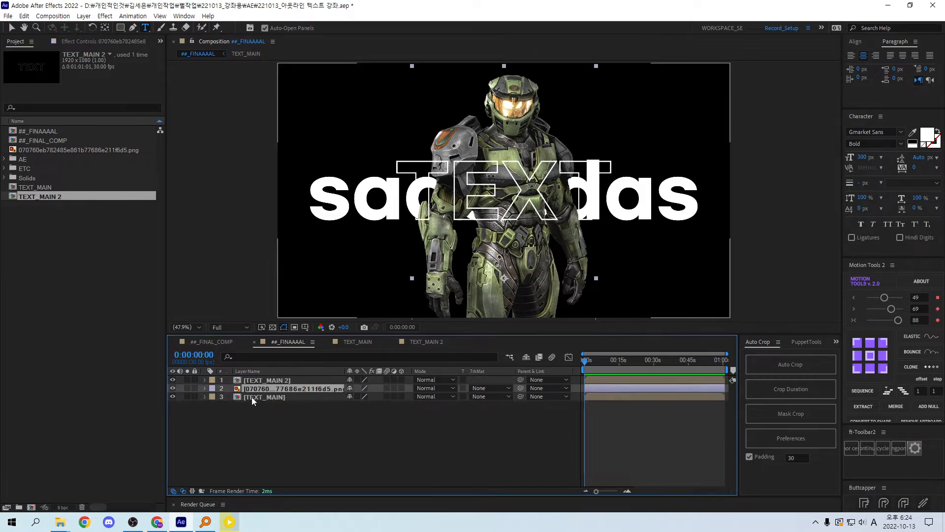
{"action": "left_click", "coordinate": [252, 396]}
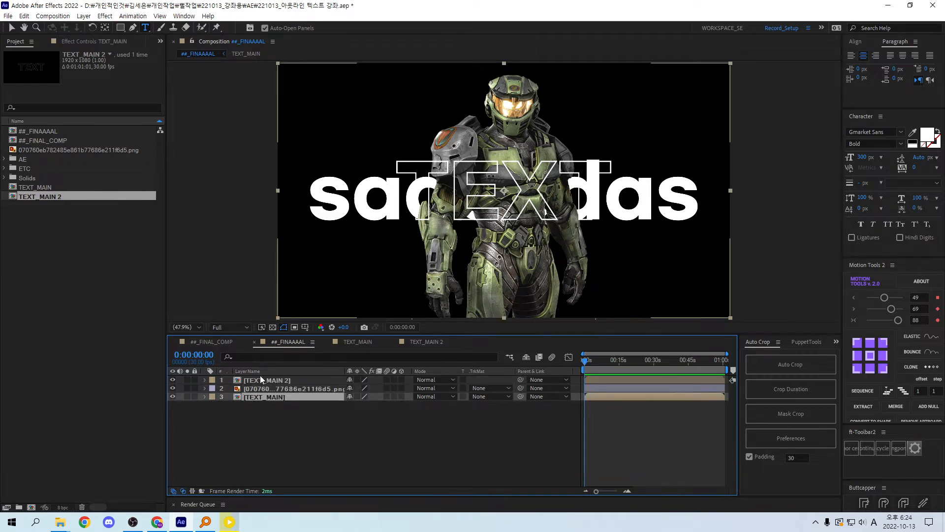
{"action": "left_click", "coordinate": [422, 228]}
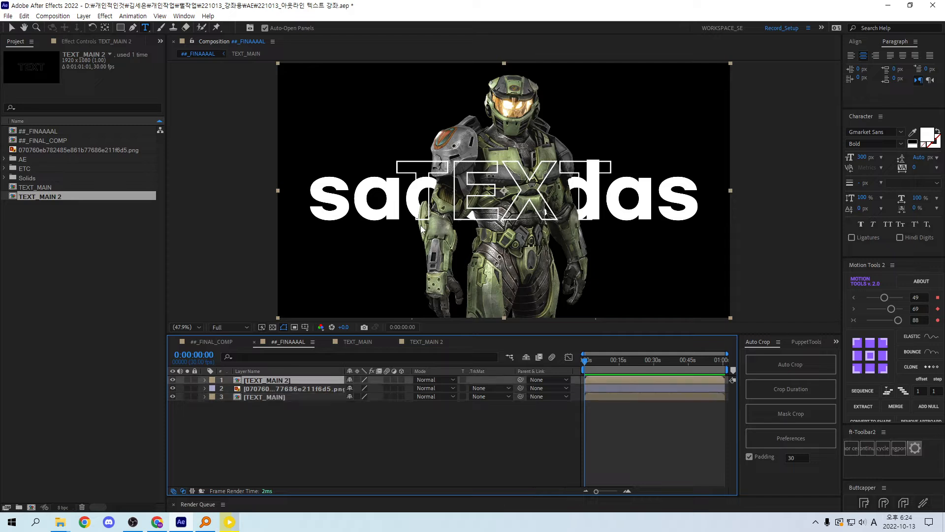
- Undo the wording change, the source replacement and the TEXT_MAIN 2 composition duplicate
{"action": "key", "text": "ctrl+z"}
{"action": "key", "text": "ctrl+shift+z"}
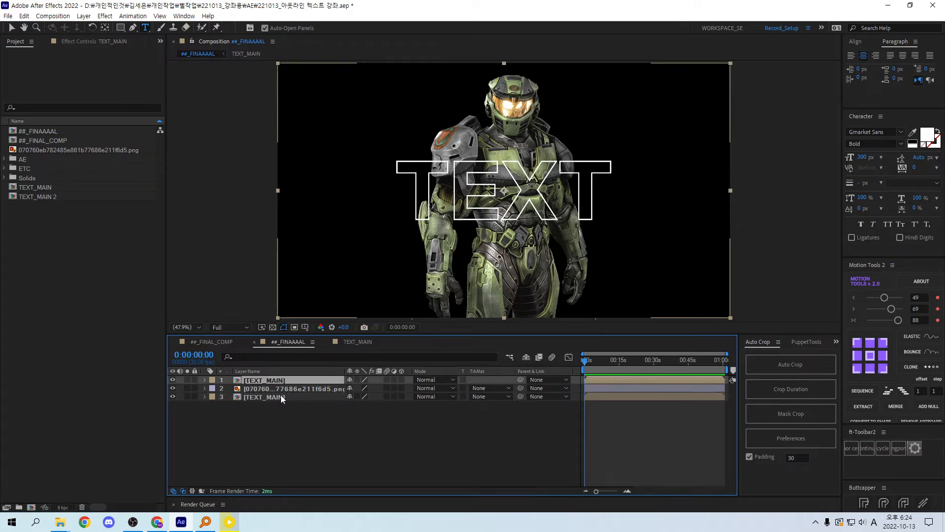
{"action": "key", "text": "ctrl+z"}
{"action": "left_click", "coordinate": [271, 378]}
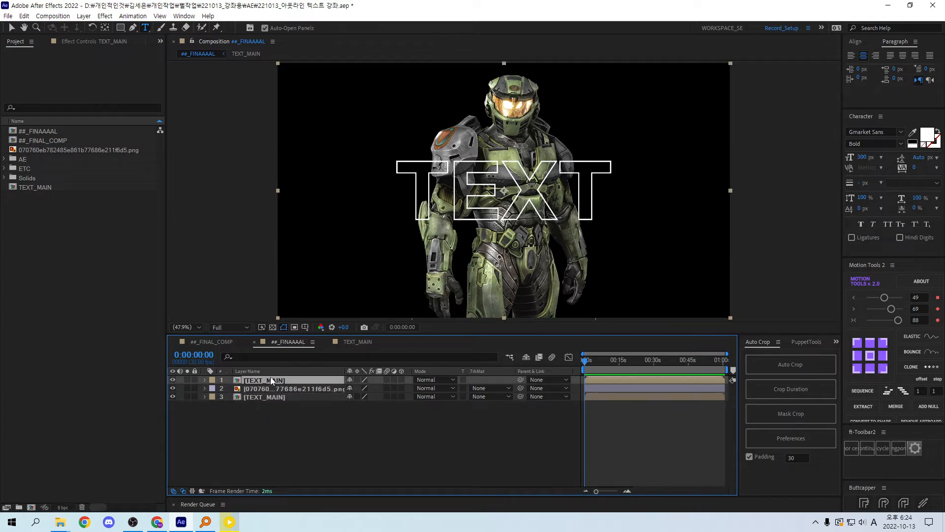
- Swap the fill and stroke of TEXT inside TEXT_MAIN to make it solid white, and return to ##_FINAAAAL
{"action": "double_click", "coordinate": [271, 397]}
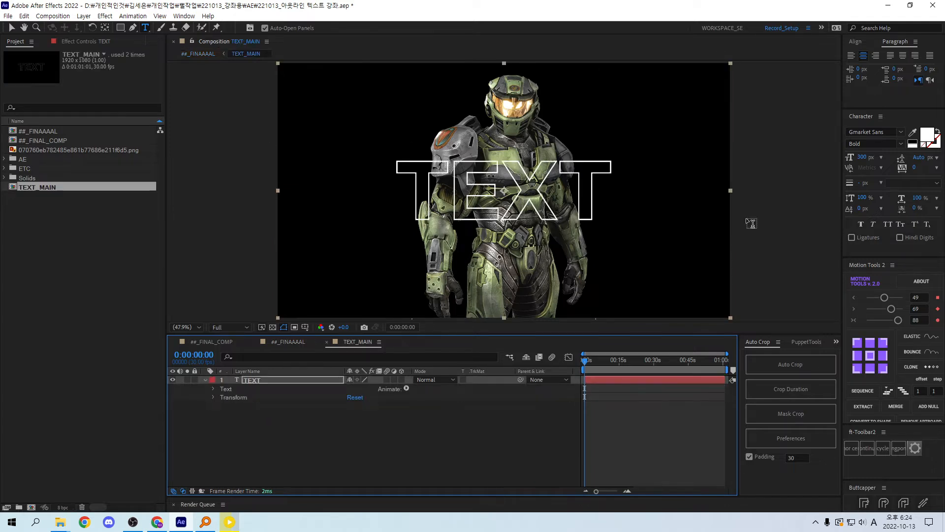
{"action": "left_click", "coordinate": [937, 132]}
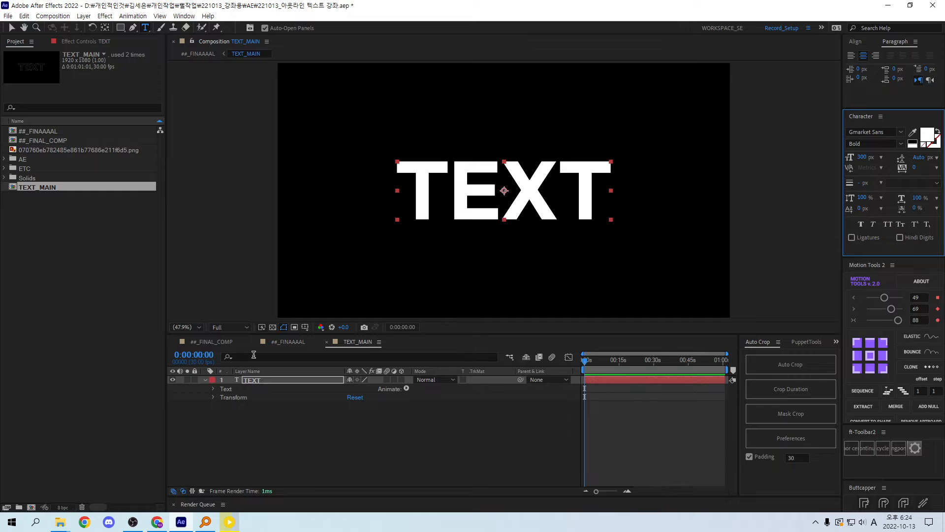
{"action": "left_click", "coordinate": [326, 341]}
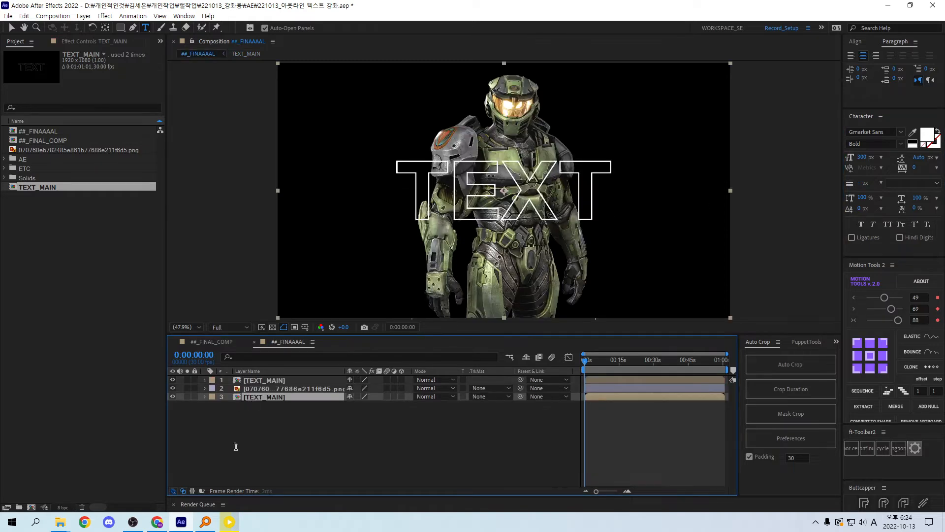
- Delete the TEXT_MAIN layer above the character image
{"action": "left_click", "coordinate": [264, 380]}
{"action": "key", "text": "ctrl+alt+shift+v"}
{"action": "left_click", "coordinate": [255, 419]}
{"action": "left_click", "coordinate": [265, 380]}
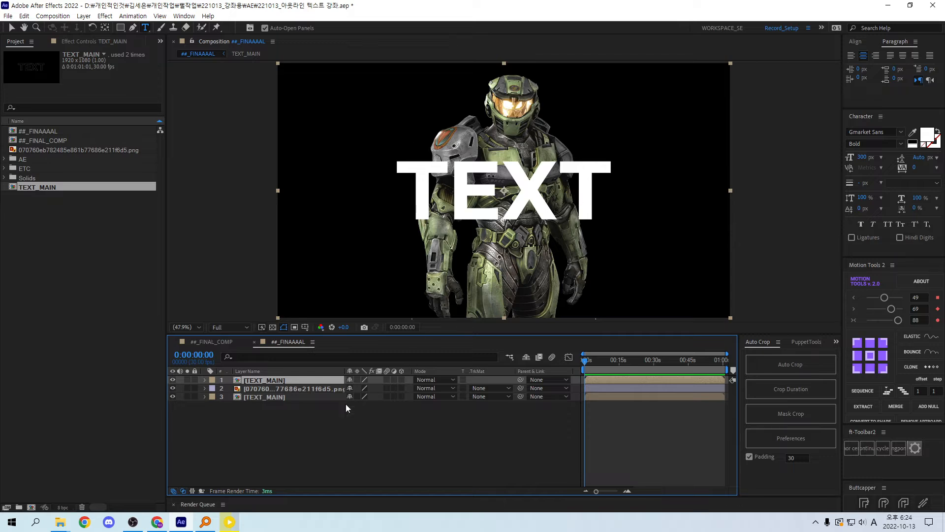
{"action": "key", "text": "Delete"}
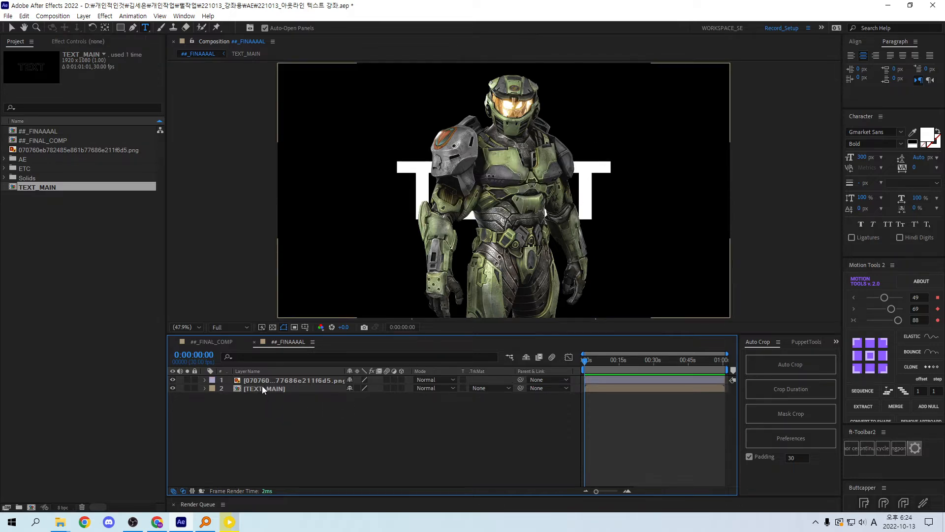
- Duplicate the remaining TEXT_MAIN layer and move the copy above the character image
{"action": "left_click", "coordinate": [262, 388]}
{"action": "key", "text": "ctrl+d"}
{"action": "left_click_drag", "start_coordinate": [262, 388], "coordinate": [267, 378]}
- Apply a Fill effect to the upper TEXT_MAIN layer and set its color to black, 000000
{"action": "key", "text": "ctrl+space"}
{"action": "type", "text": "fill"}
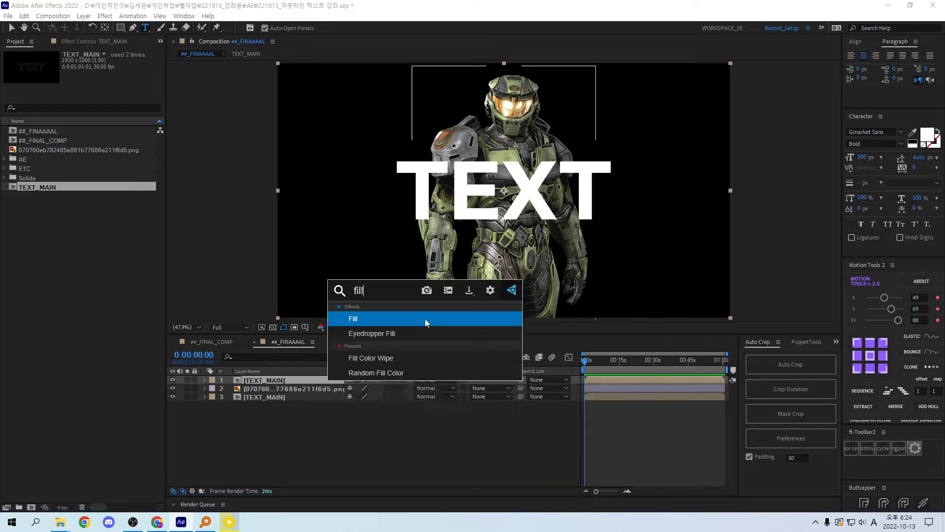
{"action": "left_click", "coordinate": [424, 318]}
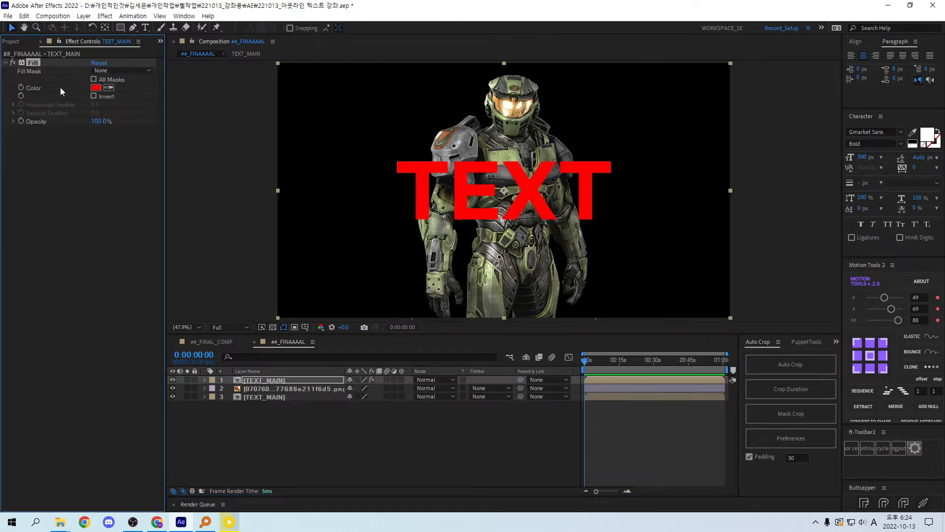
{"action": "left_click", "coordinate": [95, 88]}
{"action": "type", "text": "000000"}
{"action": "key", "text": "Return"}
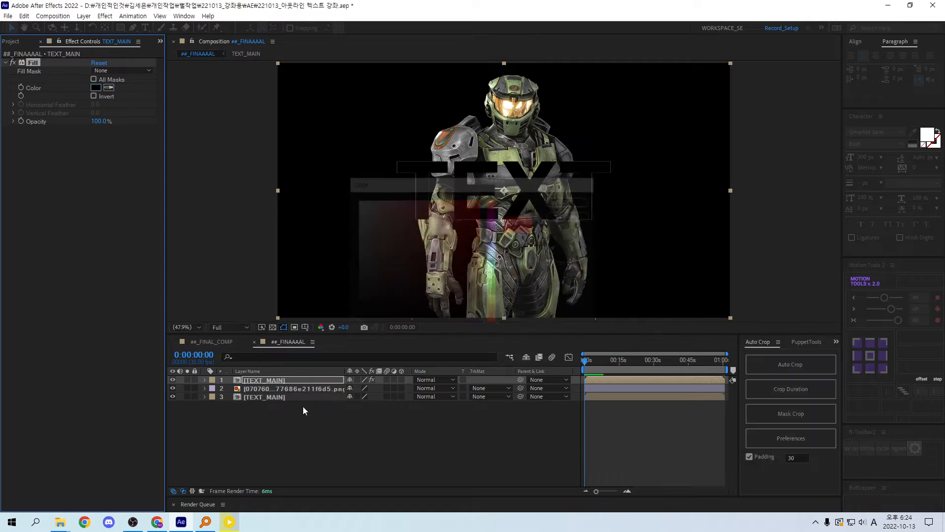
- Show the transparency grid and add a Stroke layer style to the upper TEXT_MAIN layer, with its settings expanded
{"action": "left_click", "coordinate": [270, 327]}
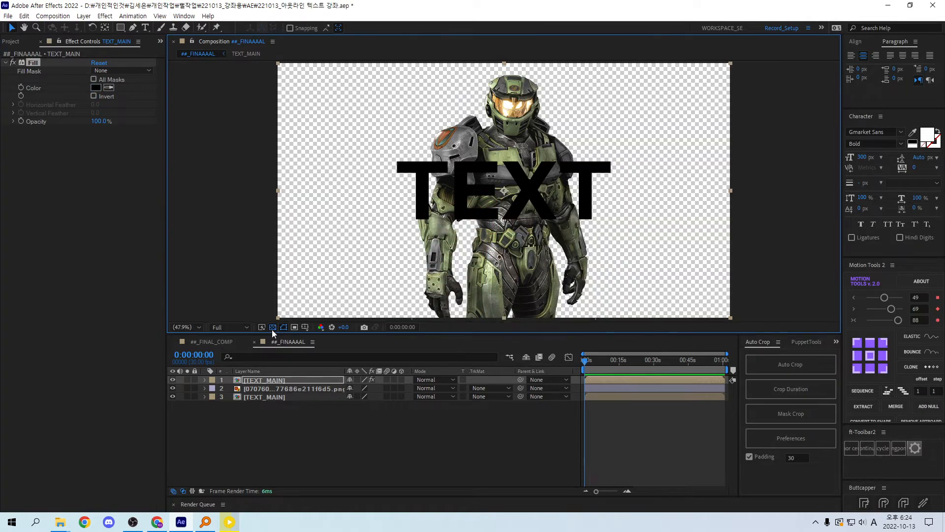
{"action": "left_click", "coordinate": [233, 408]}
{"action": "left_click", "coordinate": [255, 380]}
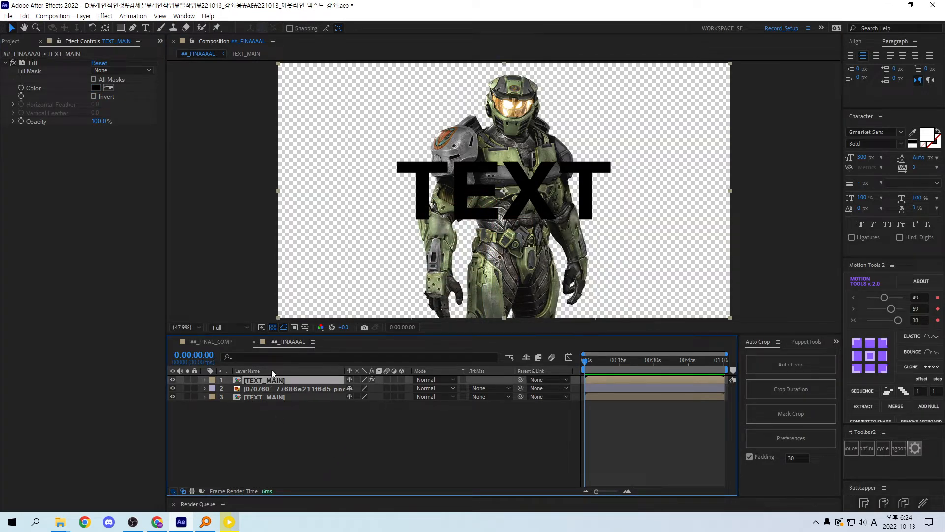
{"action": "right_click", "coordinate": [262, 384]}
{"action": "right_click", "coordinate": [256, 379]}
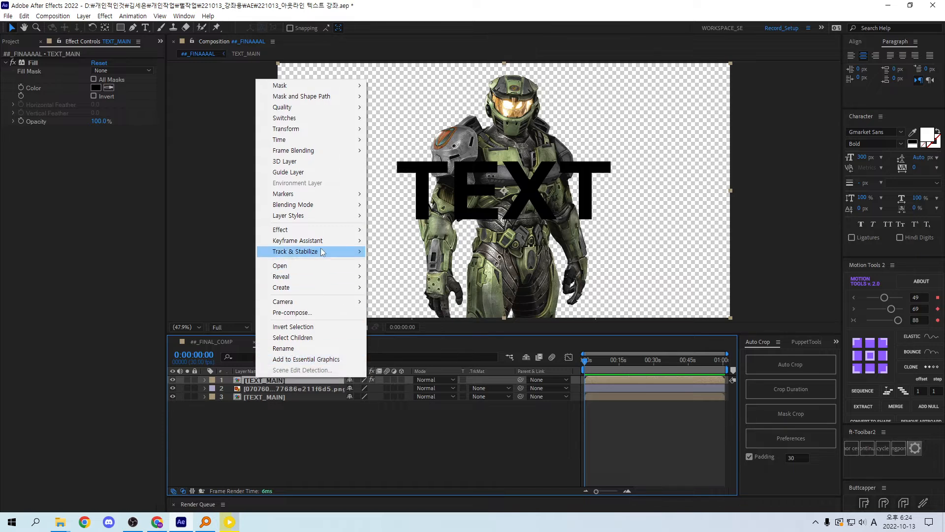
{"action": "mouse_move", "coordinate": [321, 221]}
{"action": "left_click", "coordinate": [389, 341]}
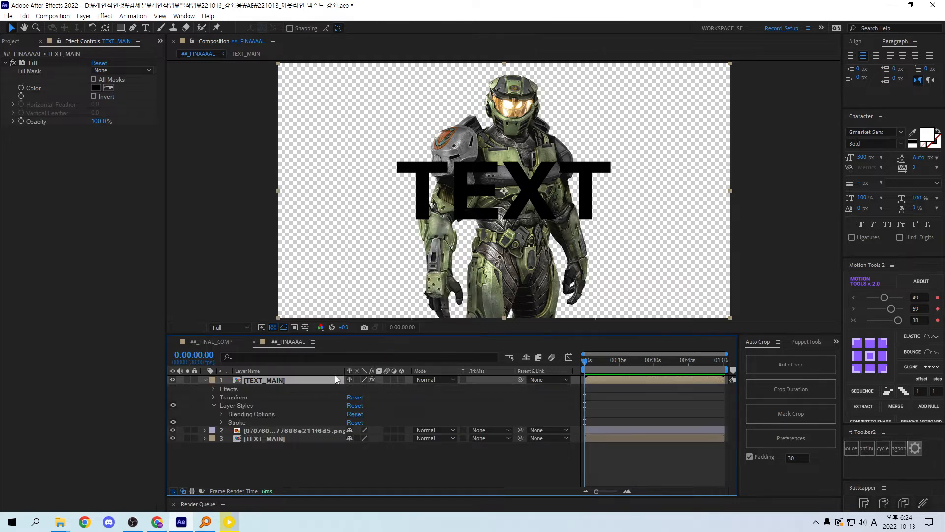
{"action": "left_click", "coordinate": [222, 422]}
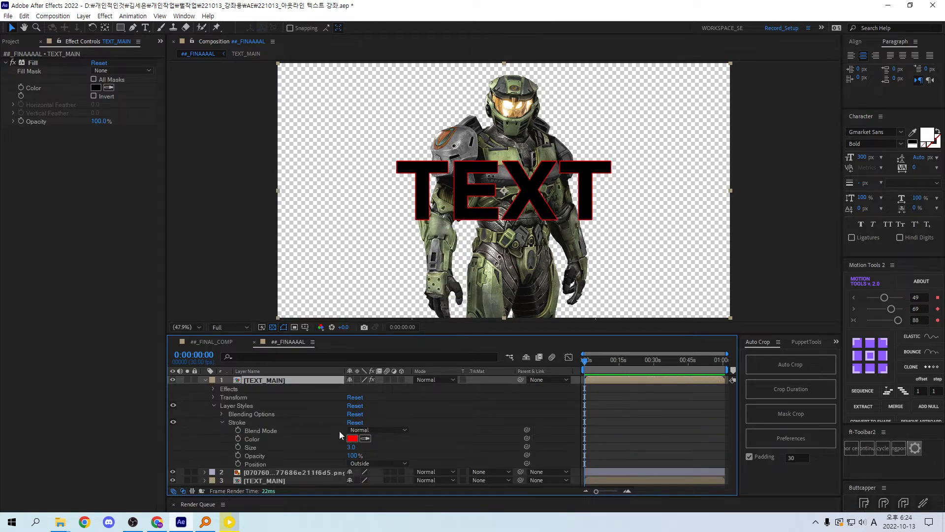
- Set the Stroke style's color on the upper TEXT_MAIN layer to white and examine the outlined letters up close
{"action": "left_click", "coordinate": [352, 438]}
{"action": "left_click", "coordinate": [383, 203]}
{"action": "left_click", "coordinate": [593, 211]}
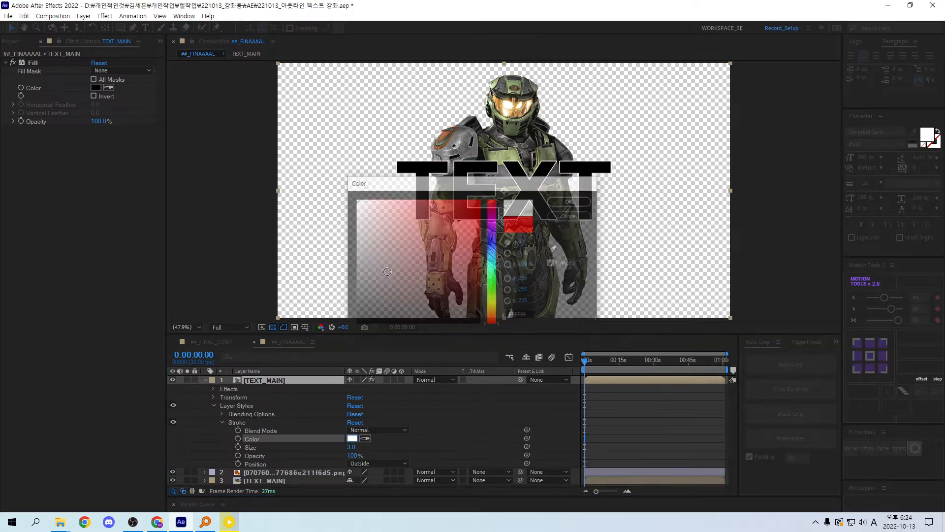
{"action": "left_click", "coordinate": [432, 419]}
{"action": "scroll", "coordinate": [461, 197], "scroll_direction": "up", "scroll_amount": 1}
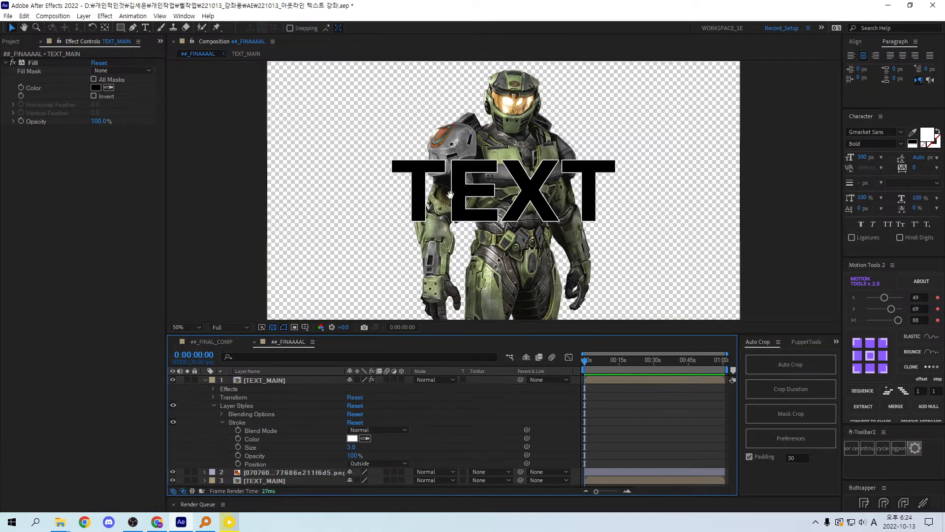
{"action": "middle_click", "coordinate": [455, 189]}
{"action": "scroll", "coordinate": [499, 168], "scroll_direction": "up", "scroll_amount": 2}
{"action": "left_click_drag", "start_coordinate": [509, 120], "coordinate": [435, 154]}
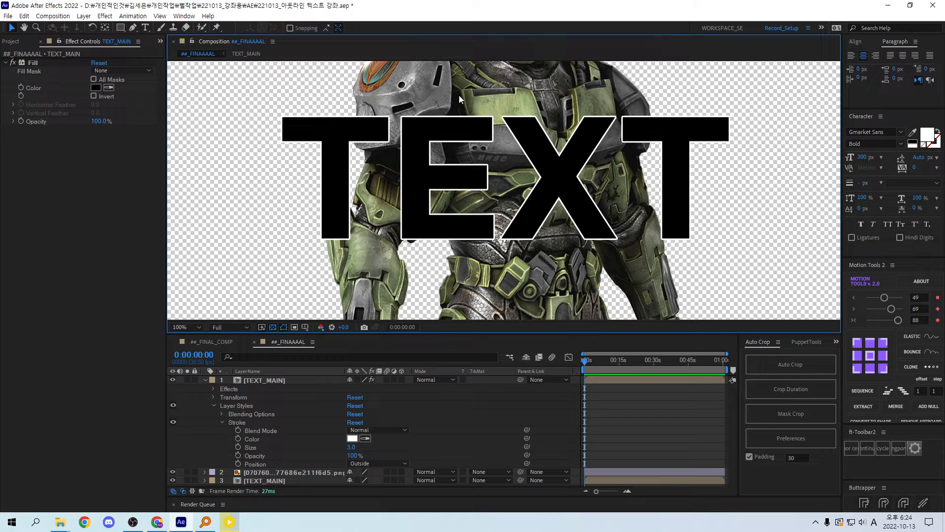
{"action": "left_click", "coordinate": [435, 416]}
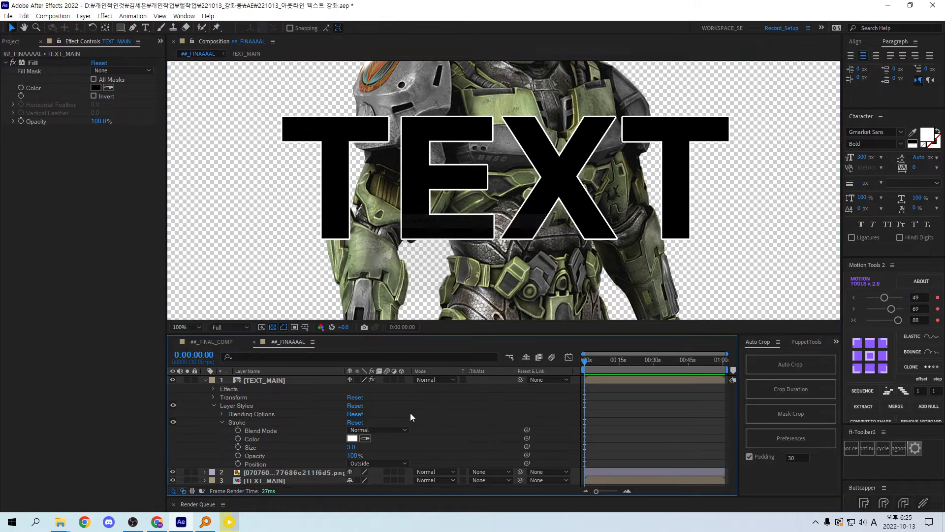
- Check the Fill effect's color and the Stroke style's color on the upper TEXT_MAIN layer
{"action": "key", "text": "space"}
{"action": "left_click", "coordinate": [257, 380]}
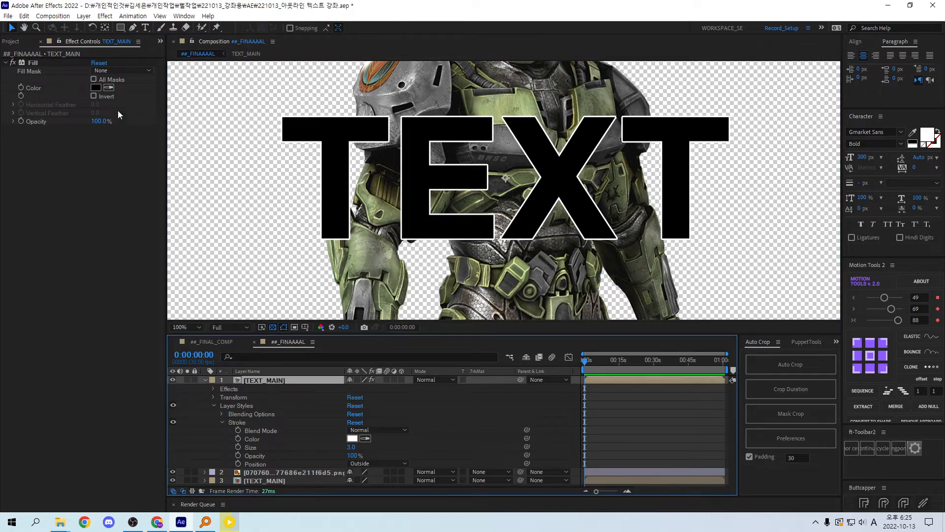
{"action": "left_click", "coordinate": [96, 87]}
{"action": "key", "text": "Escape"}
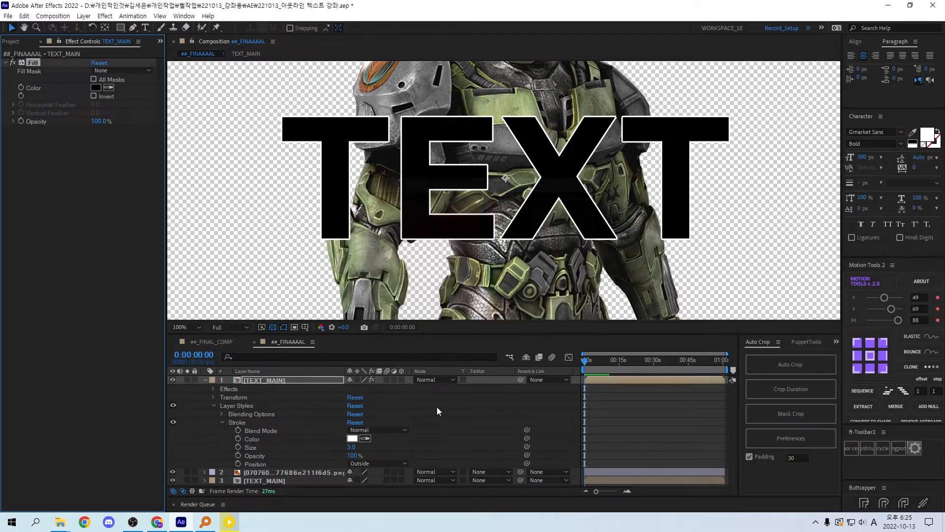
{"action": "left_click", "coordinate": [437, 412]}
{"action": "left_click", "coordinate": [353, 439]}
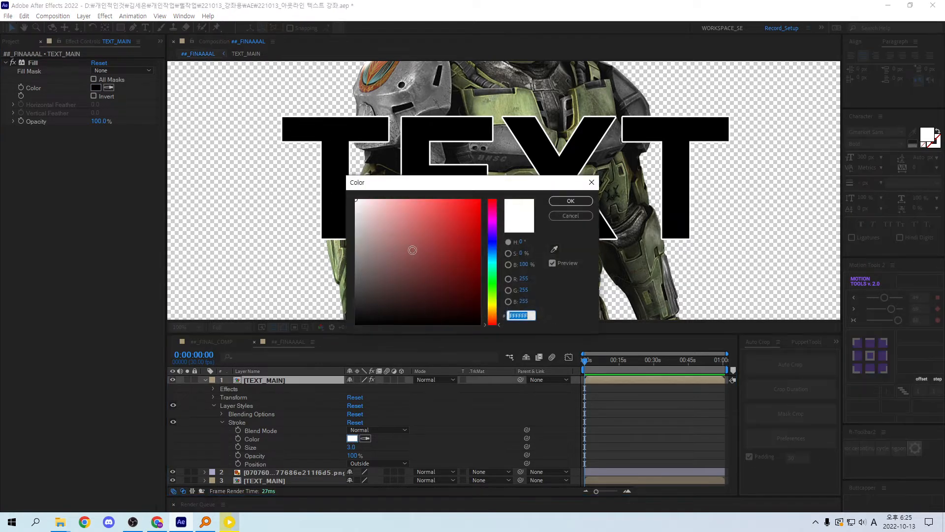
{"action": "key", "text": "Escape"}
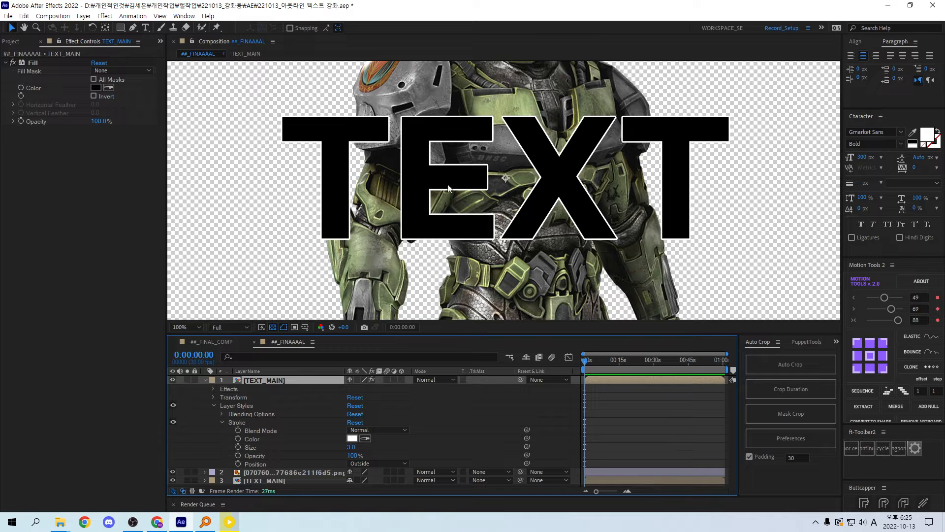
- Collapse the upper TEXT_MAIN layer's properties and search the effects for "unmu" without applying any
{"action": "left_click", "coordinate": [466, 405]}
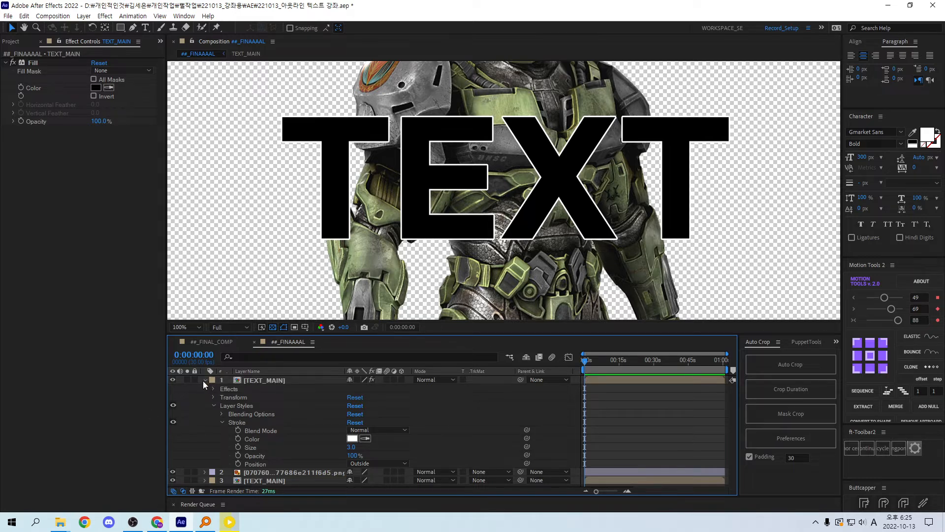
{"action": "left_click", "coordinate": [204, 380]}
{"action": "left_click", "coordinate": [254, 383]}
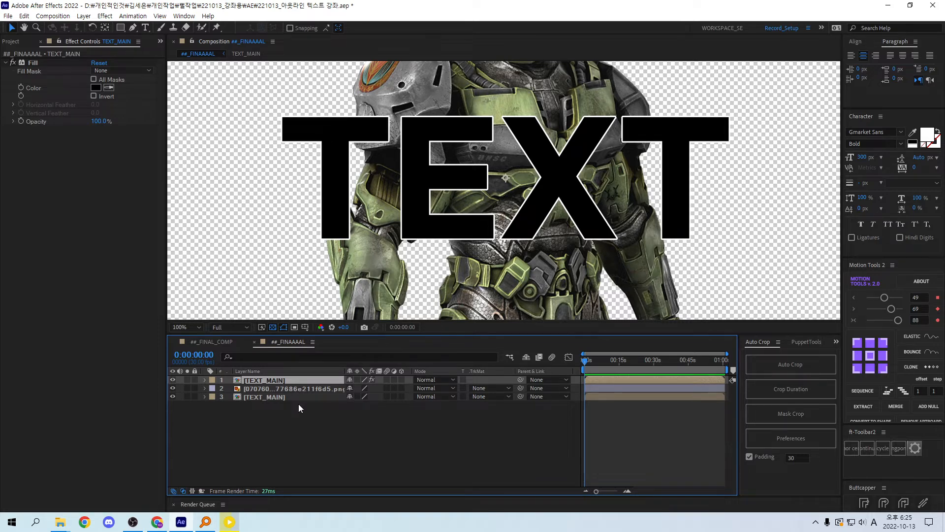
{"action": "key", "text": "ctrl+space"}
{"action": "type", "text": "unmu"}
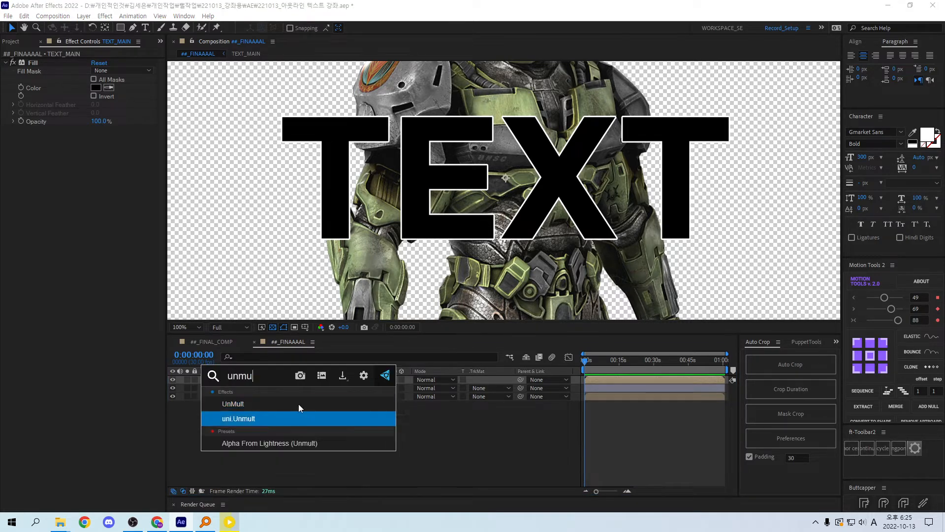
{"action": "left_click", "coordinate": [461, 431]}
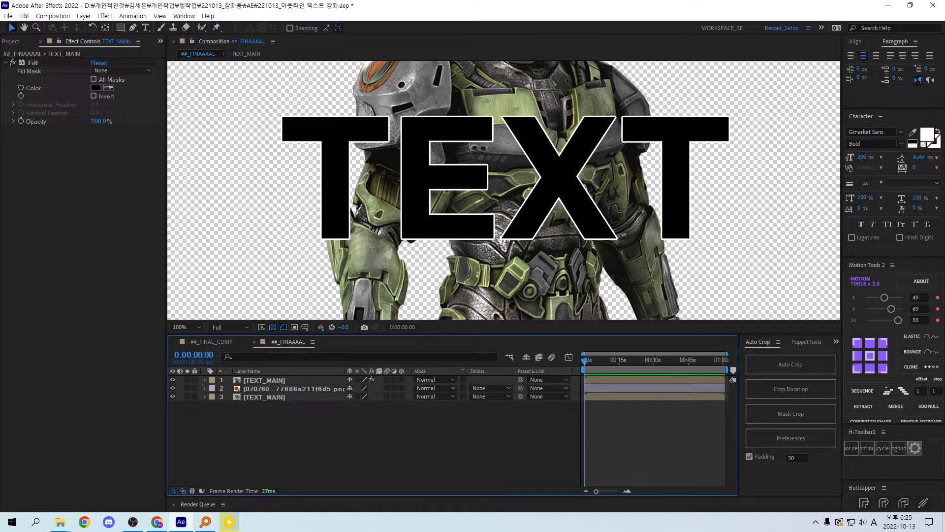
- Switch to Chrome, bring its window with the free Unmult plug-in page onto this screen and maximize it
{"action": "key", "text": "alt+Tab"}
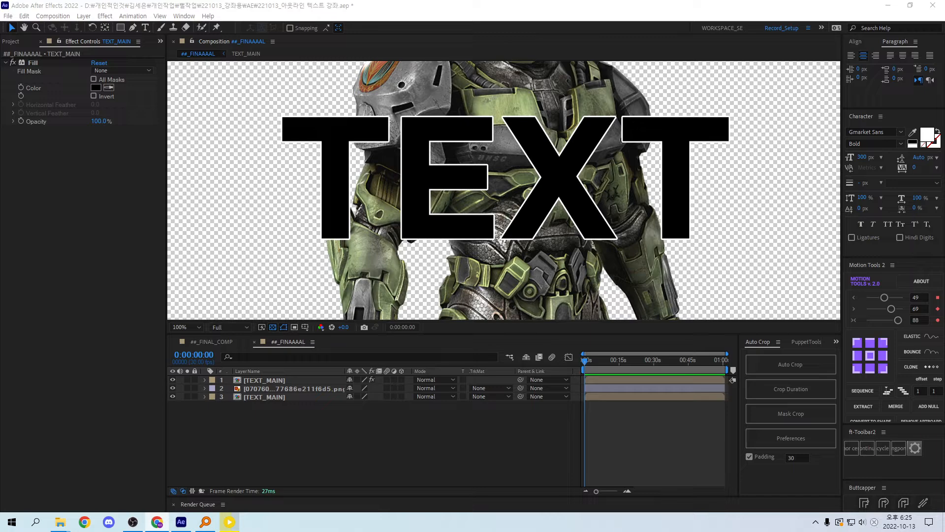
{"action": "left_click_drag", "start_coordinate": [944, 109], "coordinate": [290, 39]}
{"action": "double_click", "coordinate": [392, 35]}
{"action": "left_click", "coordinate": [283, 152]}
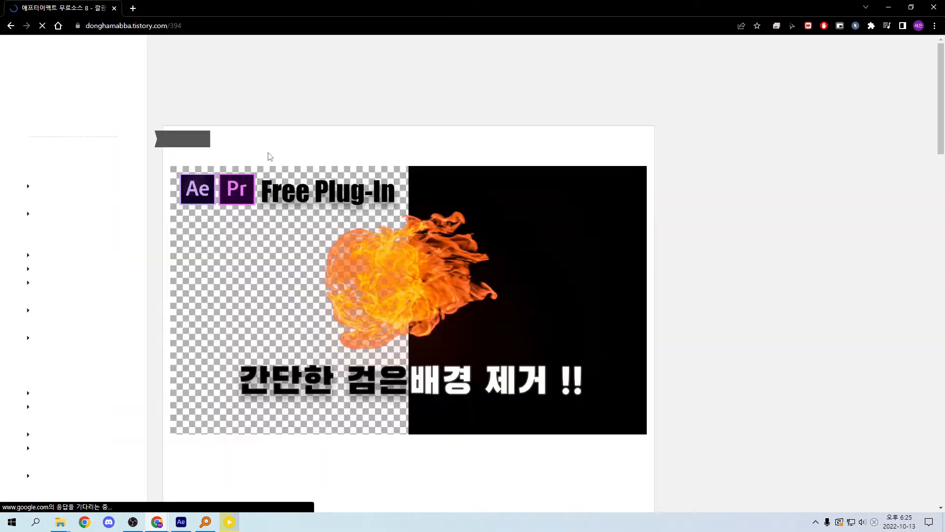
- Read through the Unmult plug-in page, examining its description, original download link and the Windows and Mac zip files
{"action": "scroll", "coordinate": [472, 309], "scroll_direction": "down", "scroll_amount": 1}
{"action": "scroll", "coordinate": [477, 315], "scroll_direction": "down", "scroll_amount": 10}
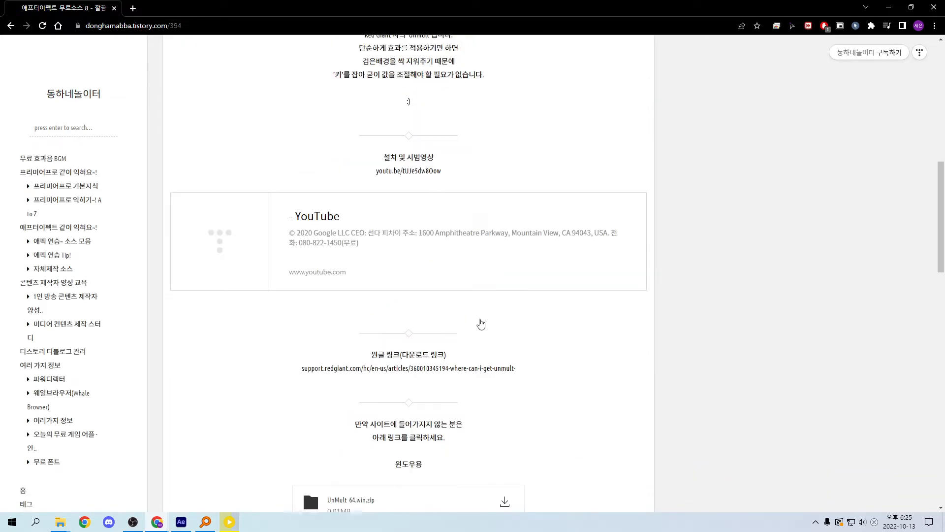
{"action": "scroll", "coordinate": [449, 266], "scroll_direction": "up", "scroll_amount": 9}
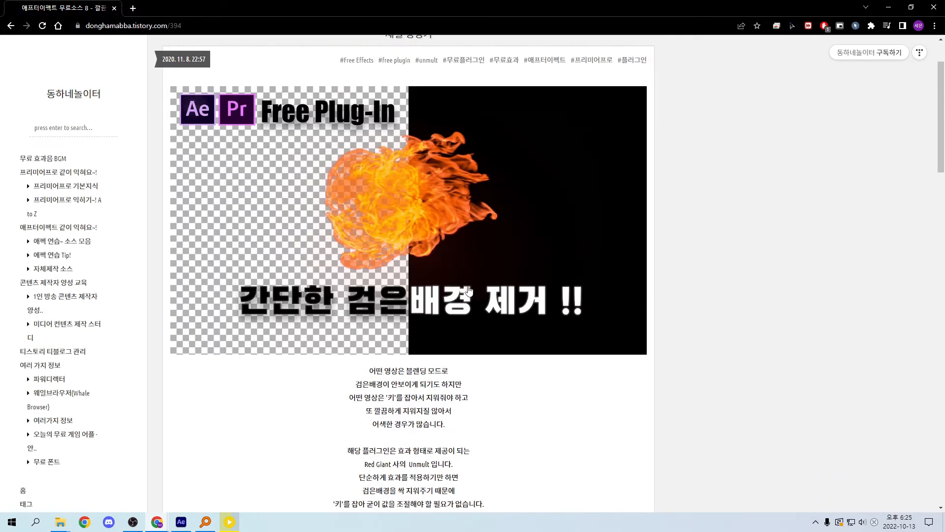
{"action": "scroll", "coordinate": [452, 292], "scroll_direction": "up", "scroll_amount": 2}
{"action": "scroll", "coordinate": [366, 255], "scroll_direction": "down", "scroll_amount": 5}
{"action": "scroll", "coordinate": [366, 255], "scroll_direction": "down", "scroll_amount": 3}
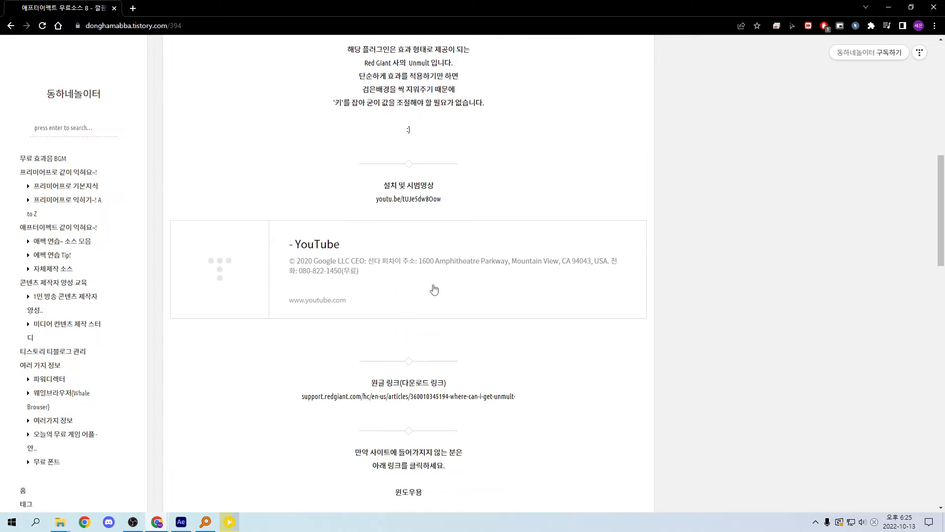
{"action": "scroll", "coordinate": [407, 264], "scroll_direction": "up", "scroll_amount": 4}
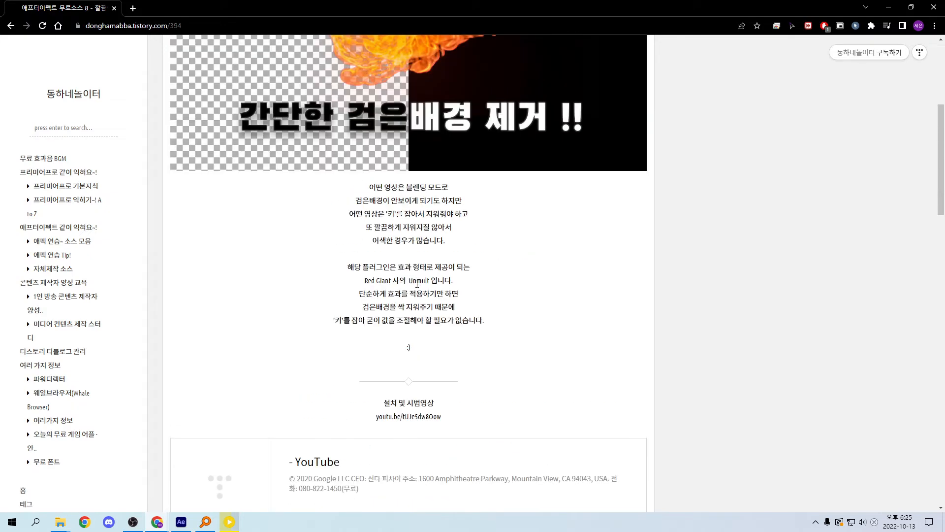
{"action": "scroll", "coordinate": [406, 281], "scroll_direction": "up", "scroll_amount": 5}
{"action": "scroll", "coordinate": [409, 295], "scroll_direction": "down", "scroll_amount": 12}
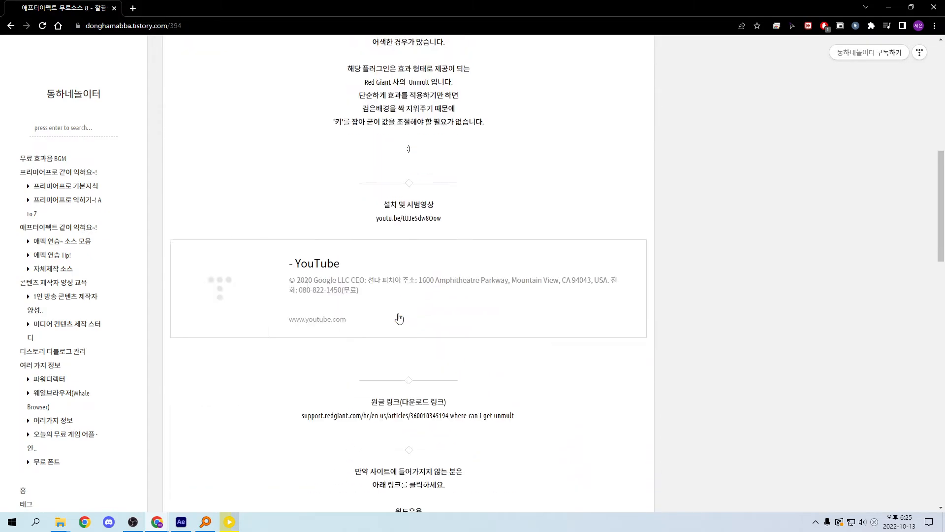
{"action": "scroll", "coordinate": [425, 291], "scroll_direction": "up", "scroll_amount": 3}
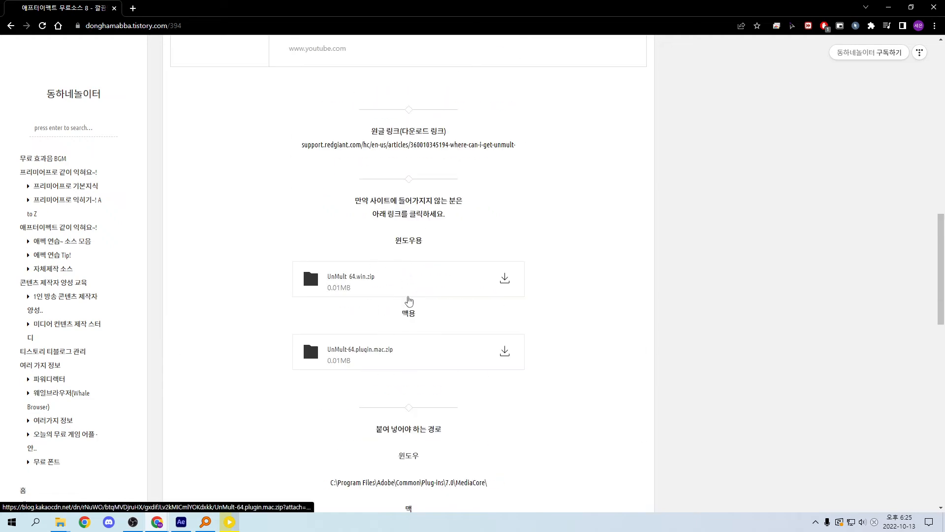
{"action": "scroll", "coordinate": [371, 289], "scroll_direction": "down", "scroll_amount": 3}
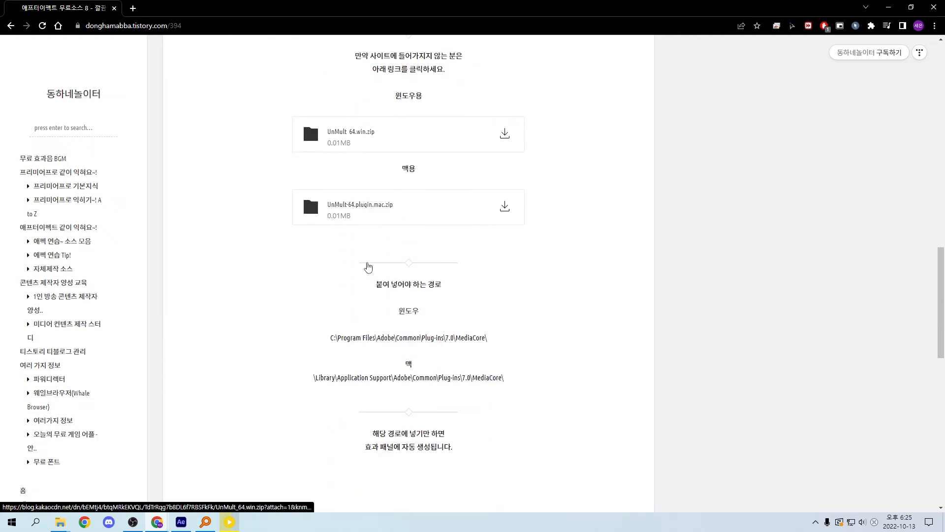
- Examine the Windows and Mac installation paths for the Unmult plug-in, and close the browser
{"action": "left_click_drag", "start_coordinate": [347, 337], "coordinate": [491, 374]}
{"action": "left_click_drag", "start_coordinate": [534, 406], "coordinate": [545, 439]}
{"action": "left_click", "coordinate": [544, 439]}
{"action": "scroll", "coordinate": [406, 365], "scroll_direction": "down", "scroll_amount": 4}
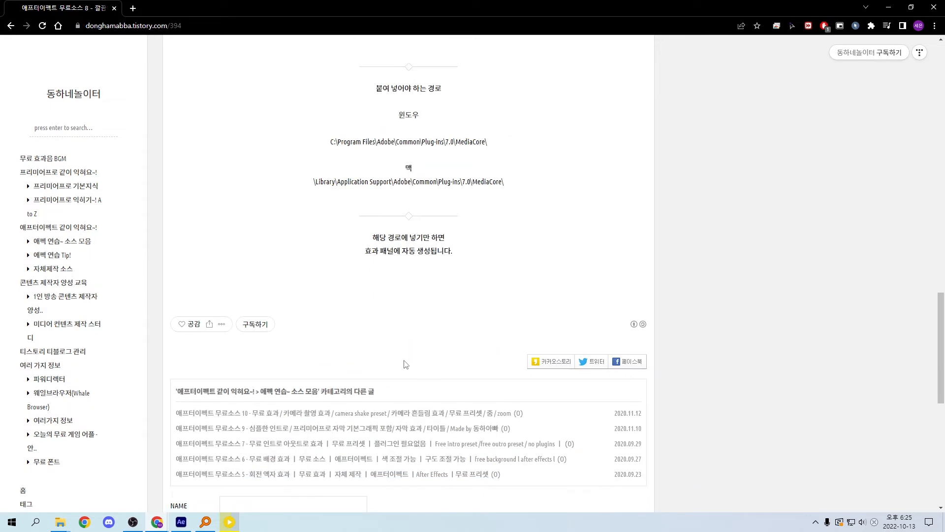
{"action": "left_click_drag", "start_coordinate": [343, 241], "coordinate": [498, 271]}
{"action": "scroll", "coordinate": [495, 247], "scroll_direction": "up", "scroll_amount": 15}
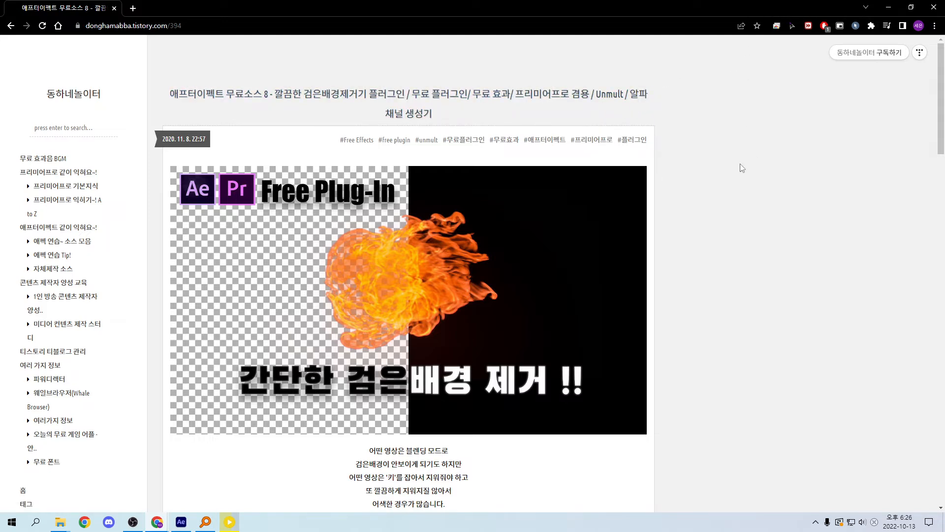
{"action": "left_click", "coordinate": [934, 8]}
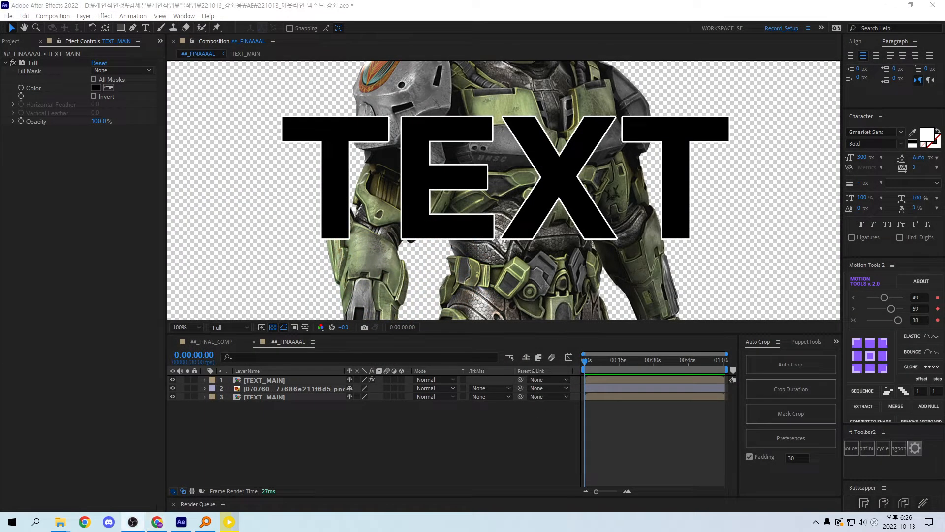
- Try pre-composing the upper TEXT_MAIN layer as TEXT_EDGE with all attributes left in ##_FINAAAAL
{"action": "left_click", "coordinate": [255, 408]}
{"action": "left_click", "coordinate": [264, 379]}
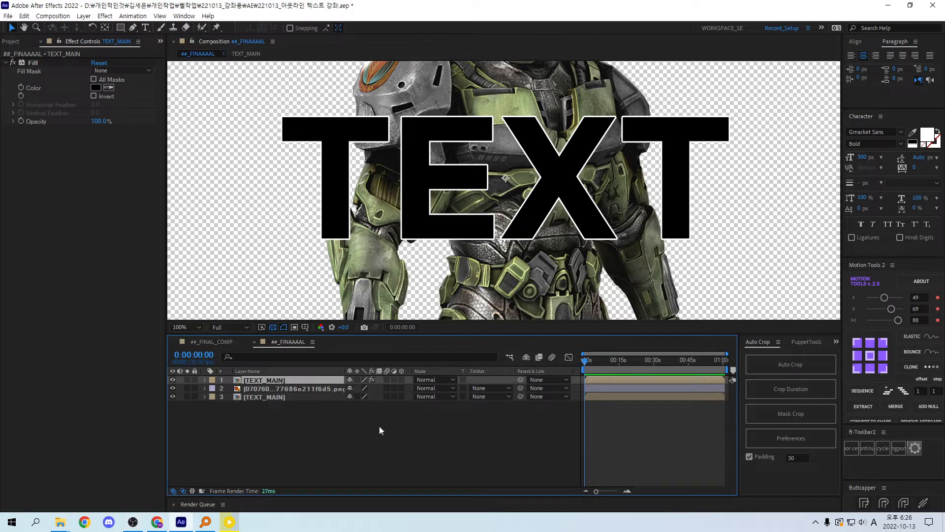
{"action": "key", "text": "ctrl+shift+c"}
{"action": "type", "text": "TEXT_EDGE"}
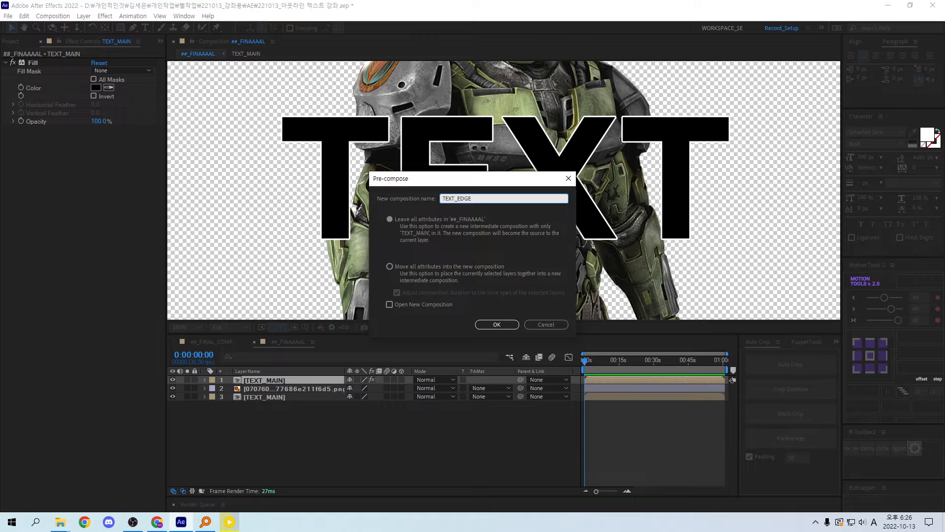
{"action": "key", "text": "Return"}
{"action": "key", "text": "ctrl+z"}
- Try pre-composing the upper TEXT_MAIN layer with all attributes moved into the new composition
{"action": "key", "text": "ctrl+shift+c"}
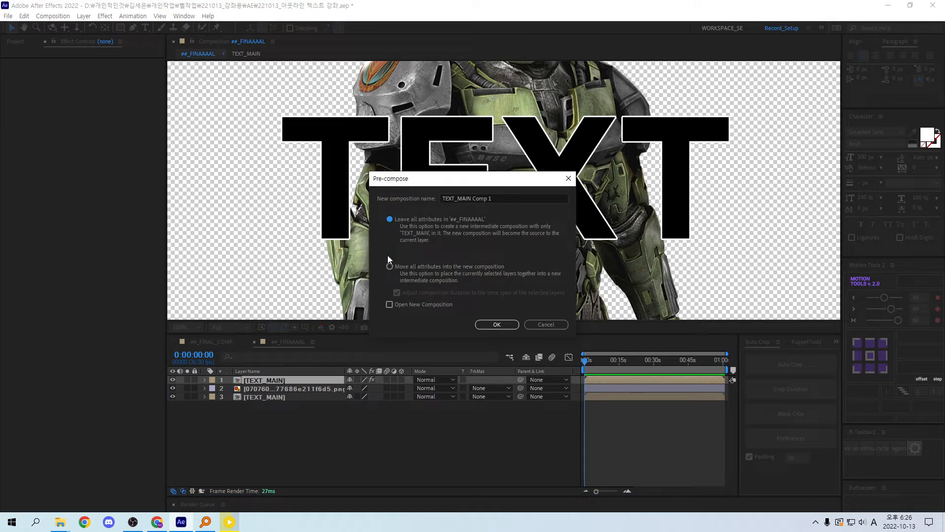
{"action": "left_click", "coordinate": [391, 266]}
{"action": "left_click", "coordinate": [493, 325]}
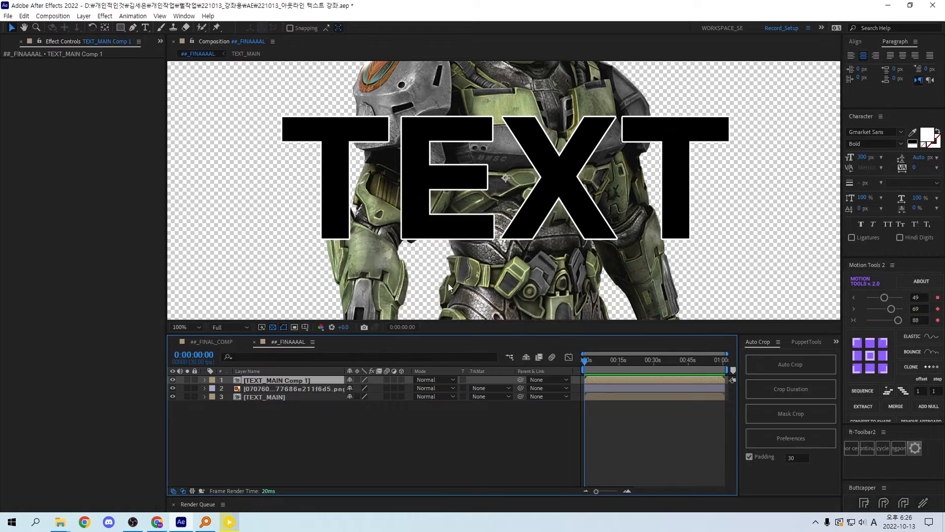
- Try pre-composing the upper TEXT_MAIN layer under the default name with its attributes left in place, and undo it
{"action": "left_click", "coordinate": [399, 222]}
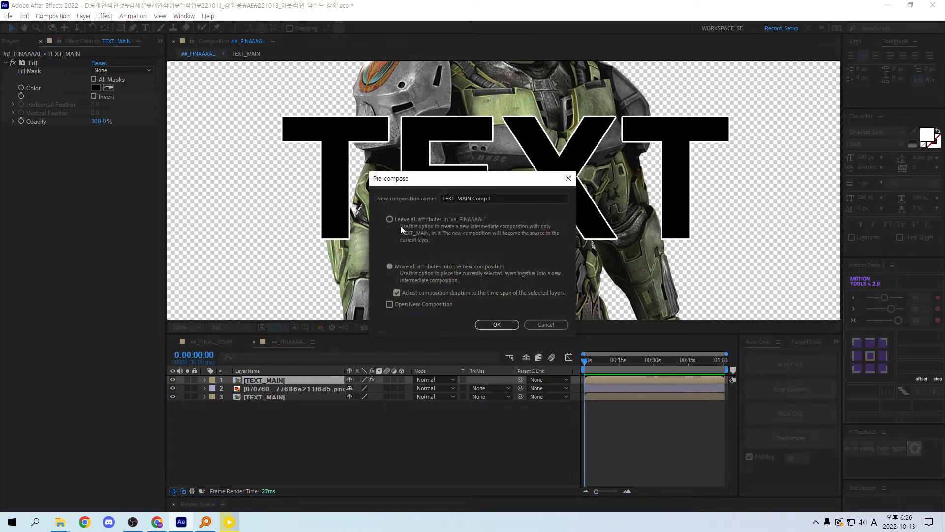
{"action": "key", "text": "Return"}
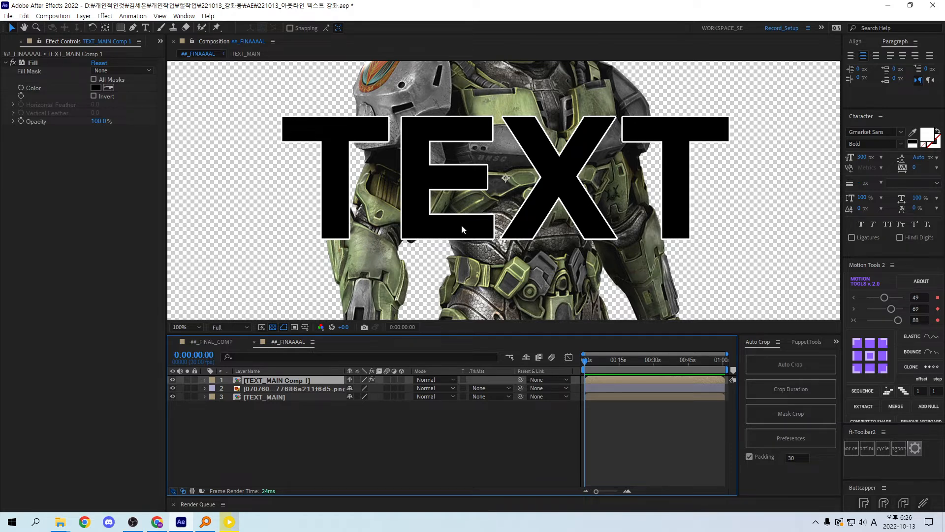
{"action": "key", "text": "shift+slash"}
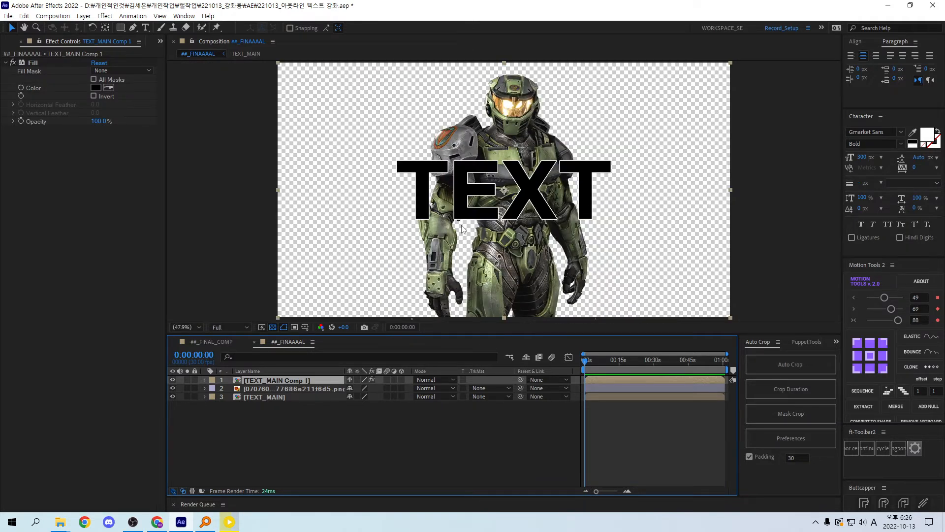
{"action": "key", "text": "ctrl+z"}
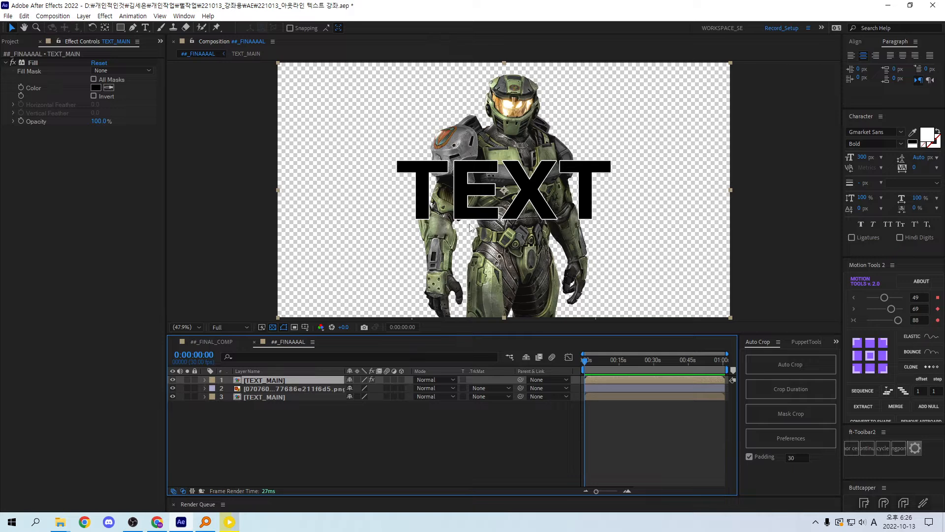
- Pre-compose the upper TEXT_MAIN layer as TEXT_EDGE, moving all attributes into the new composition
{"action": "key", "text": "ctrl+shift+c"}
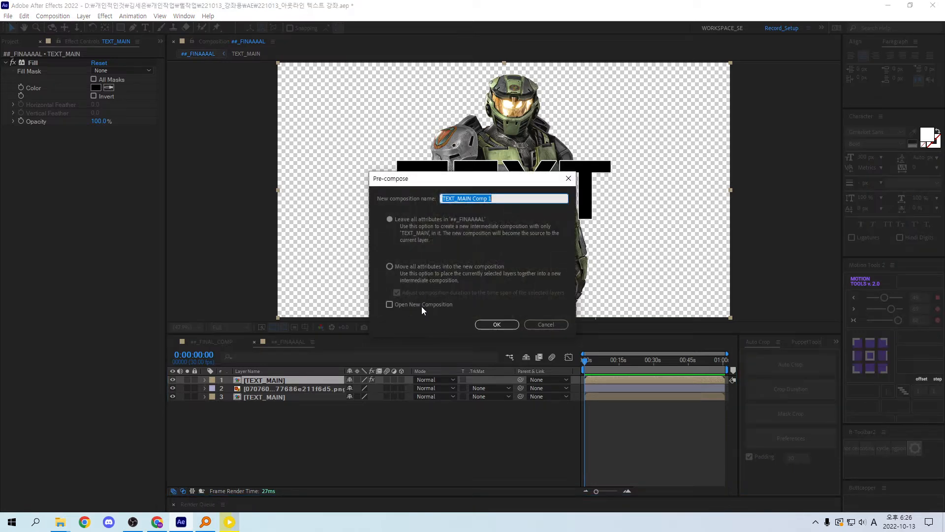
{"action": "left_click", "coordinate": [392, 269]}
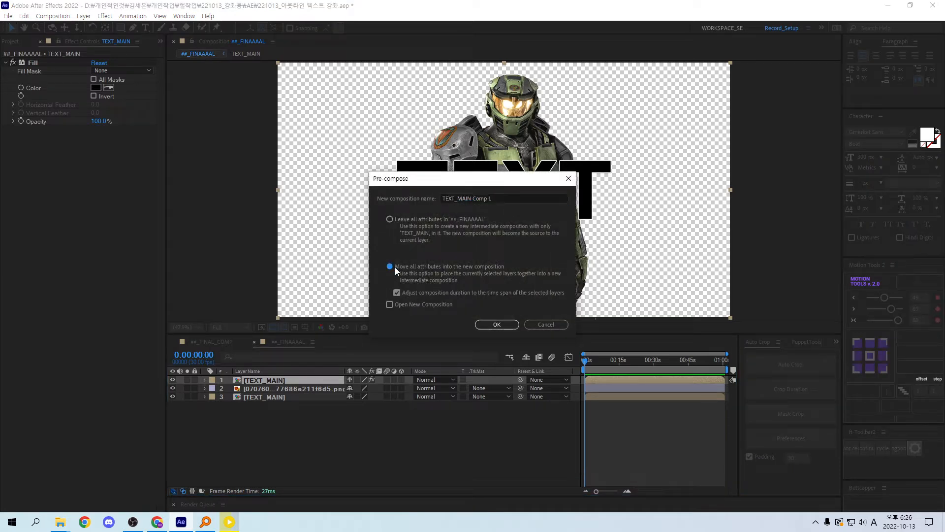
{"action": "left_click", "coordinate": [495, 199]}
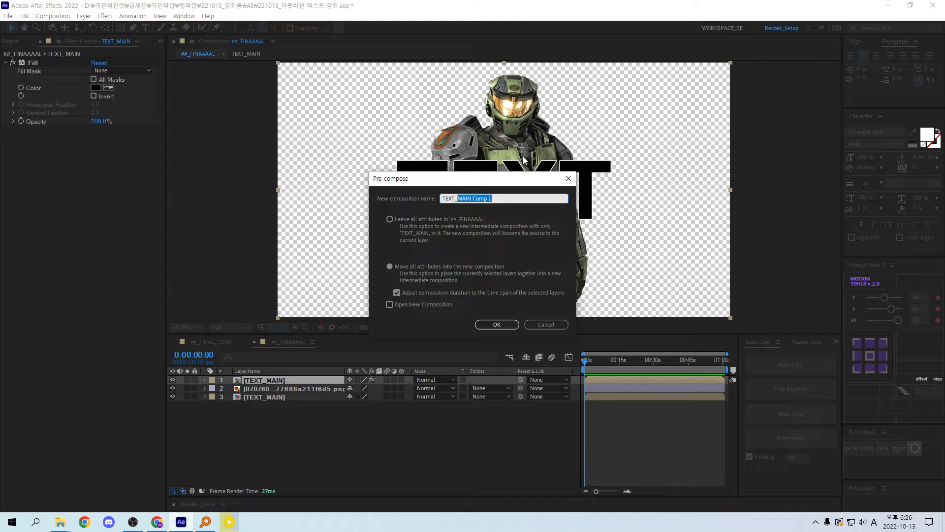
{"action": "type", "text": "EDGE"}
{"action": "key", "text": "Return"}
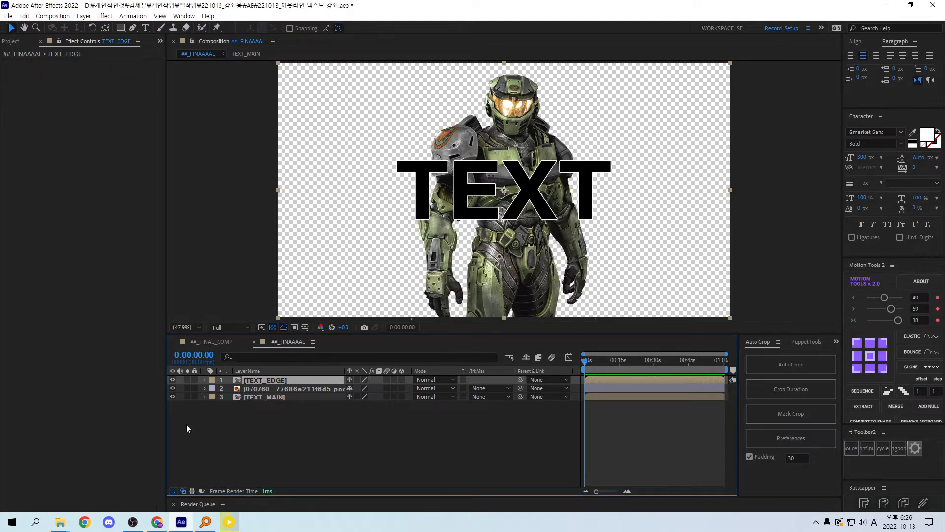
- Shift the TEXT_EDGE layer rightward in the frame, away from the white text behind the character
{"action": "left_click", "coordinate": [263, 430]}
{"action": "left_click", "coordinate": [262, 380]}
{"action": "key", "text": "period"}
{"action": "left_click_drag", "start_coordinate": [459, 199], "coordinate": [574, 158]}
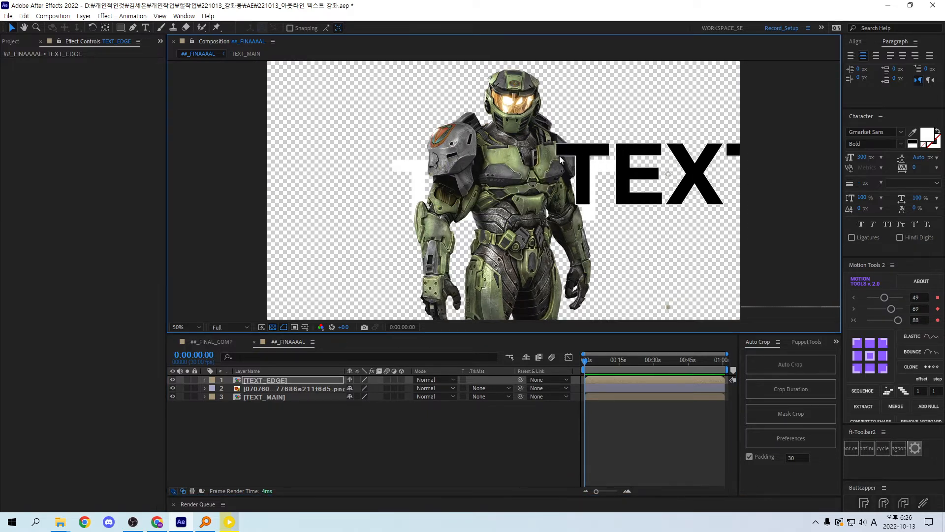
{"action": "left_click_drag", "start_coordinate": [538, 187], "coordinate": [524, 203]}
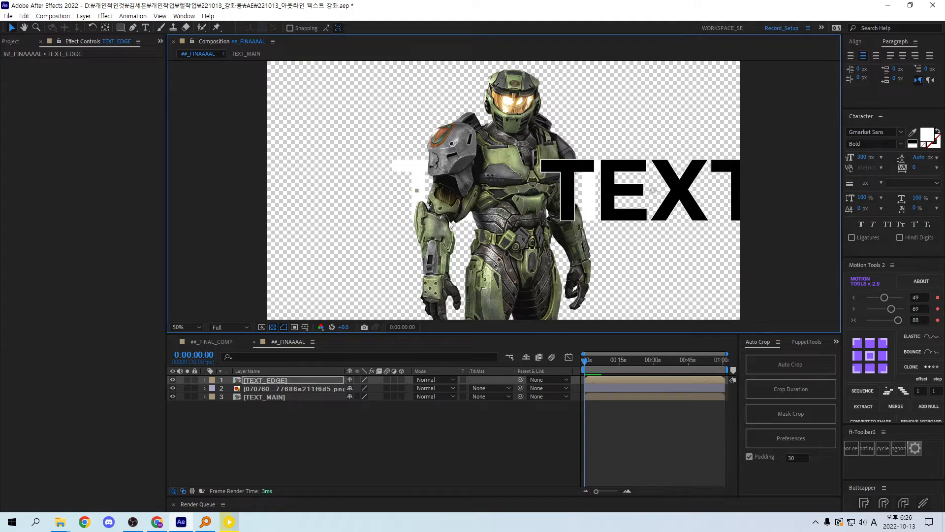
- Open the TEXT_EDGE composition and select the TEXT_MAIN layer inside it
{"action": "double_click", "coordinate": [263, 380]}
{"action": "left_click", "coordinate": [260, 380]}
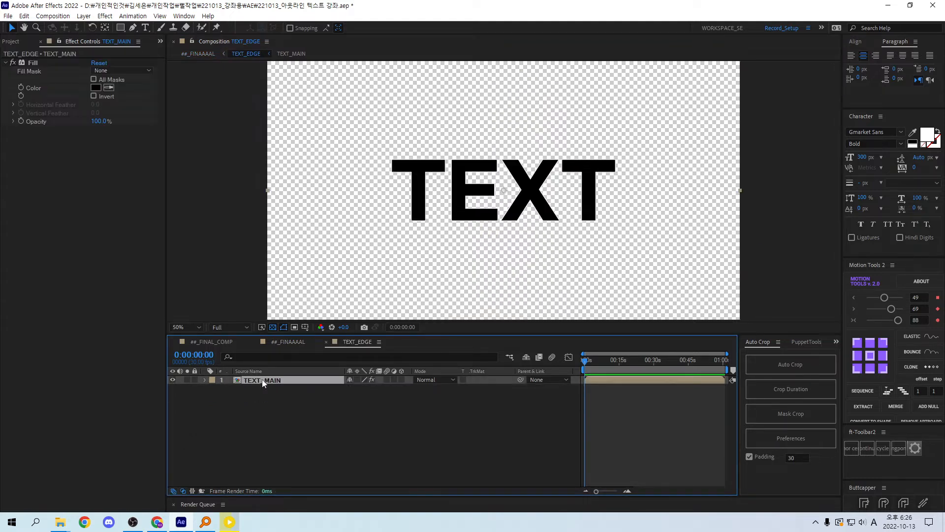
- Inspect the text layer inside the nested TEXT_MAIN composition and return to the ##_FINAAAAL composition
{"action": "double_click", "coordinate": [262, 380]}
{"action": "left_click", "coordinate": [291, 422]}
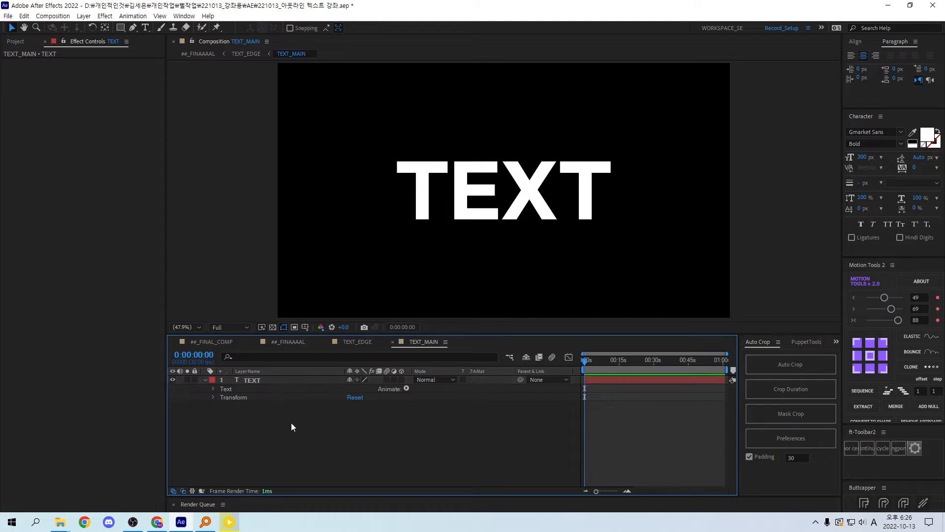
{"action": "left_click", "coordinate": [271, 378]}
{"action": "double_click", "coordinate": [267, 380]}
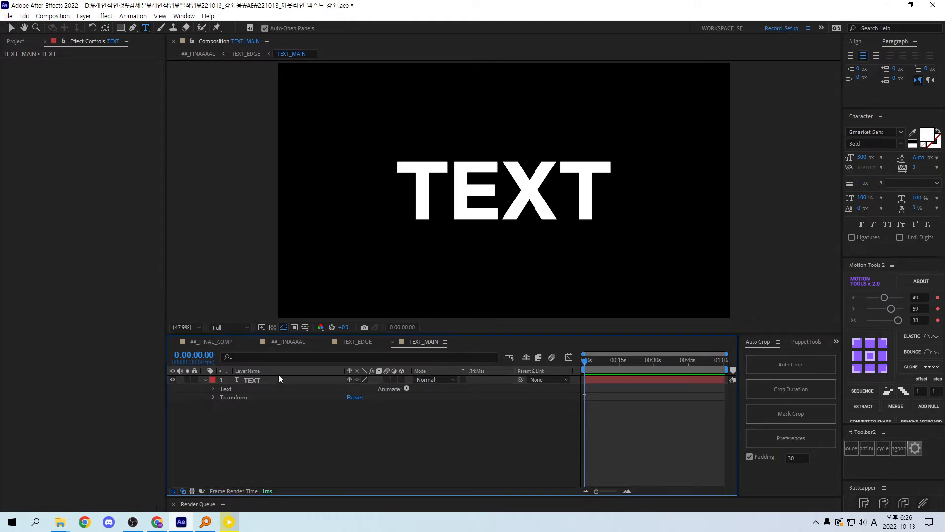
{"action": "left_click", "coordinate": [291, 341]}
{"action": "left_click", "coordinate": [300, 419]}
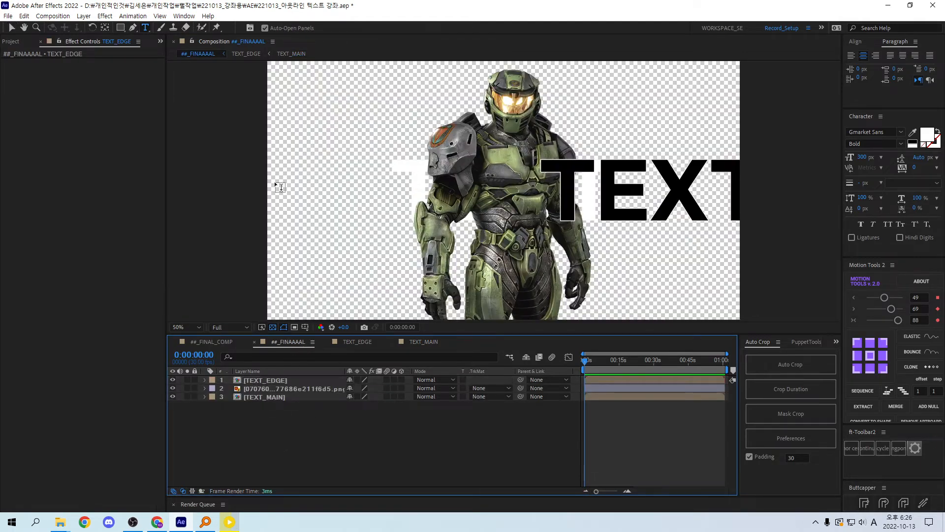
- Open a second, locked viewer of the ##_FINAAAAL composition and switch off its transparency grid
{"action": "key", "text": "v"}
{"action": "key", "text": "ctrl+alt+shift+n"}
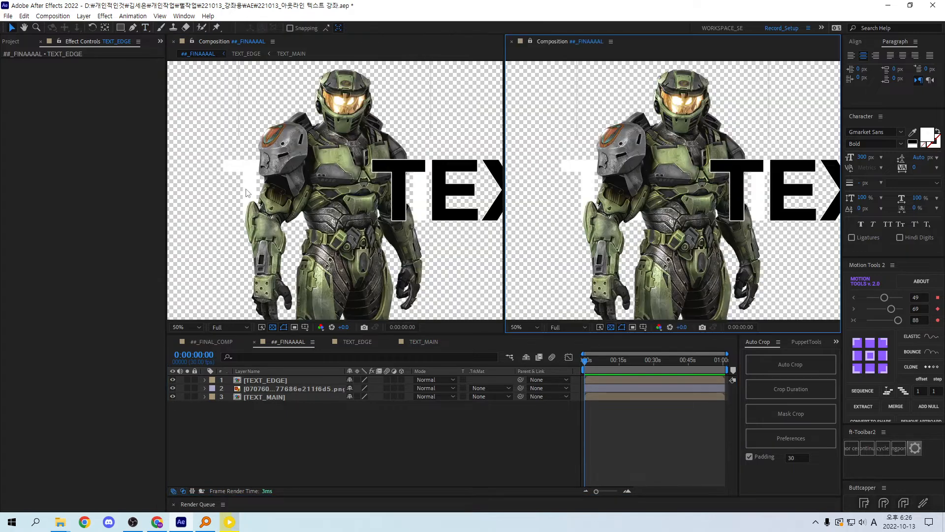
{"action": "double_click", "coordinate": [553, 107]}
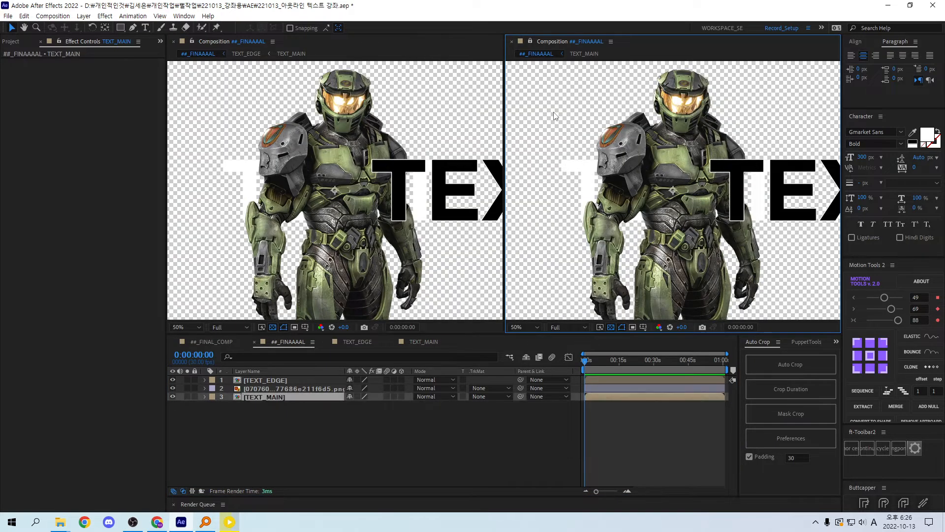
{"action": "left_click_drag", "start_coordinate": [625, 203], "coordinate": [606, 203]}
{"action": "left_click", "coordinate": [611, 326]}
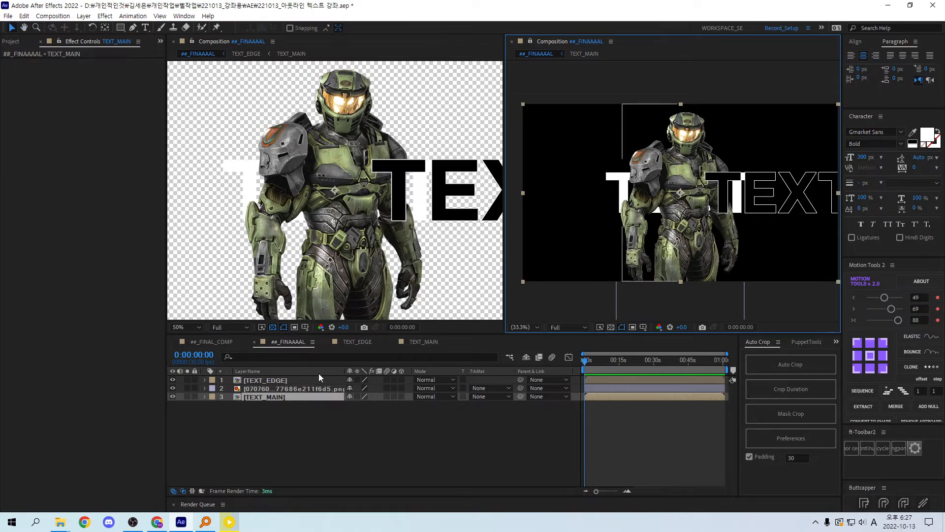
- Replace the wording of the text layer inside the TEXT_MAIN composition with ABCDE
{"action": "double_click", "coordinate": [269, 397]}
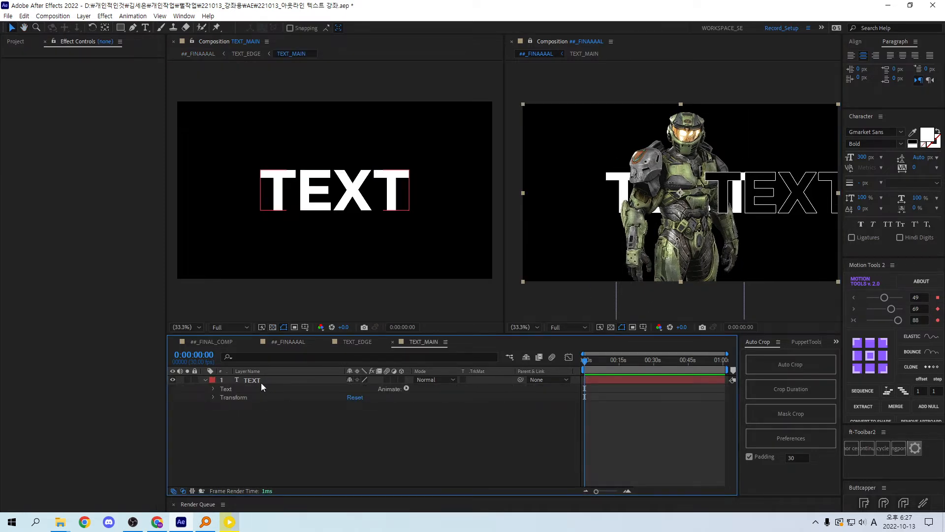
{"action": "left_click", "coordinate": [263, 381]}
{"action": "double_click", "coordinate": [265, 382]}
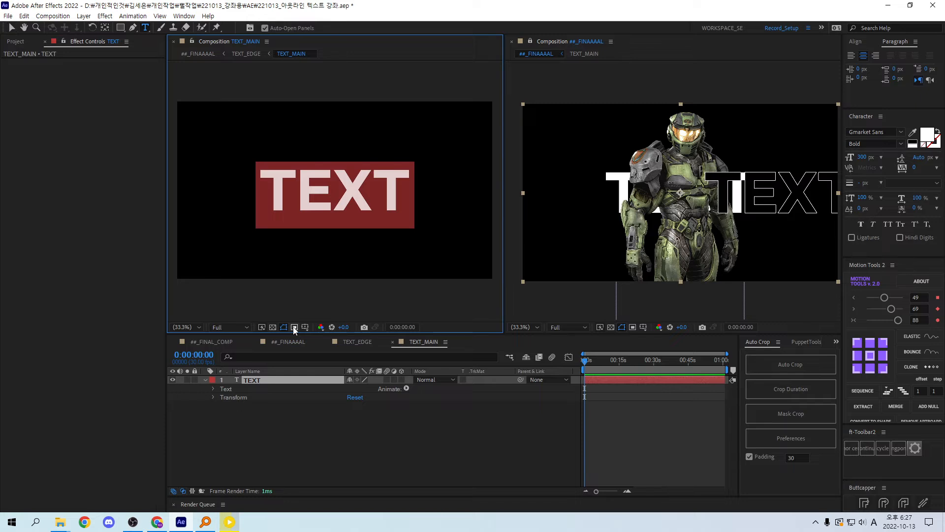
{"action": "type", "text": "ABCDE"}
{"action": "key", "text": "KP_Enter"}
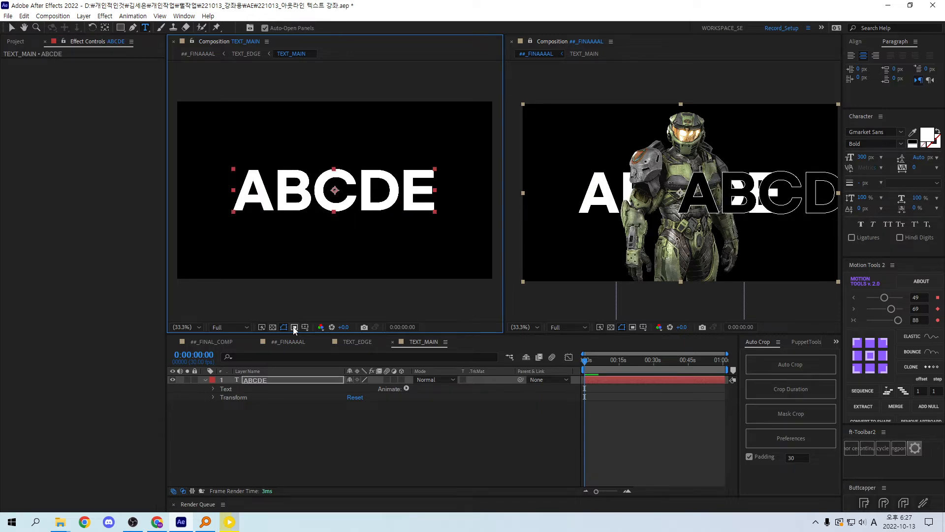
- Check the new text in TEXT_EDGE and its nested TEXT_MAIN, and close both compositions
{"action": "left_click", "coordinate": [357, 341]}
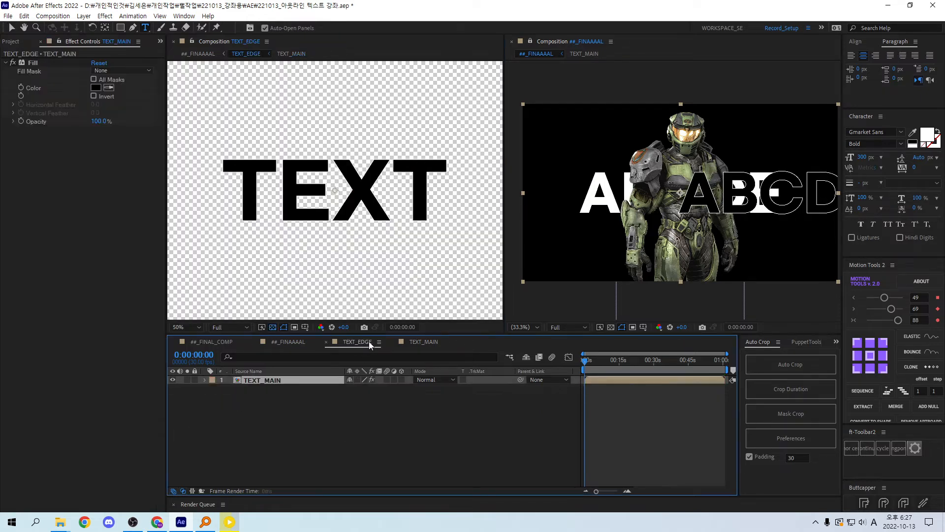
{"action": "double_click", "coordinate": [259, 382]}
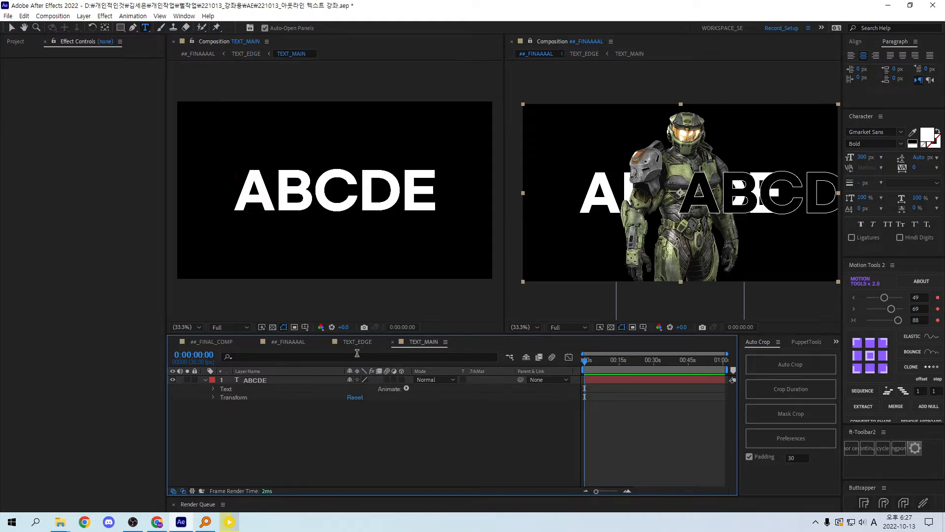
{"action": "key", "text": "ctrl+w"}
{"action": "key", "text": "ctrl+w"}
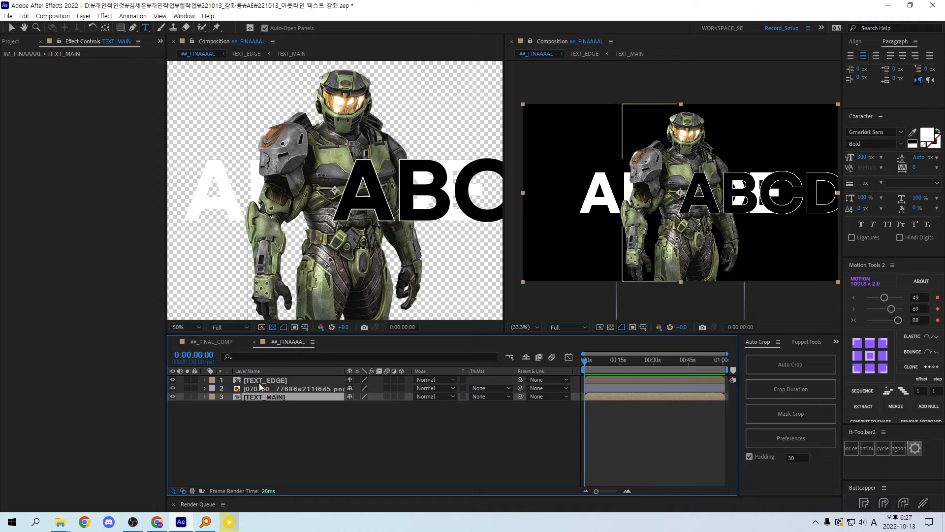
- Realign the TEXT_EDGE layer with the white text behind the character and close the second viewer
{"action": "left_click", "coordinate": [271, 380]}
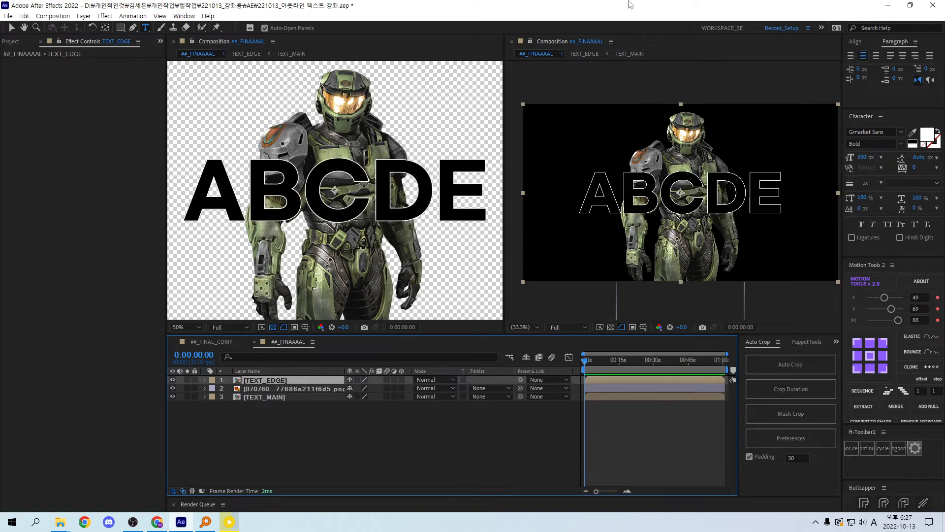
{"action": "left_click", "coordinate": [512, 41]}
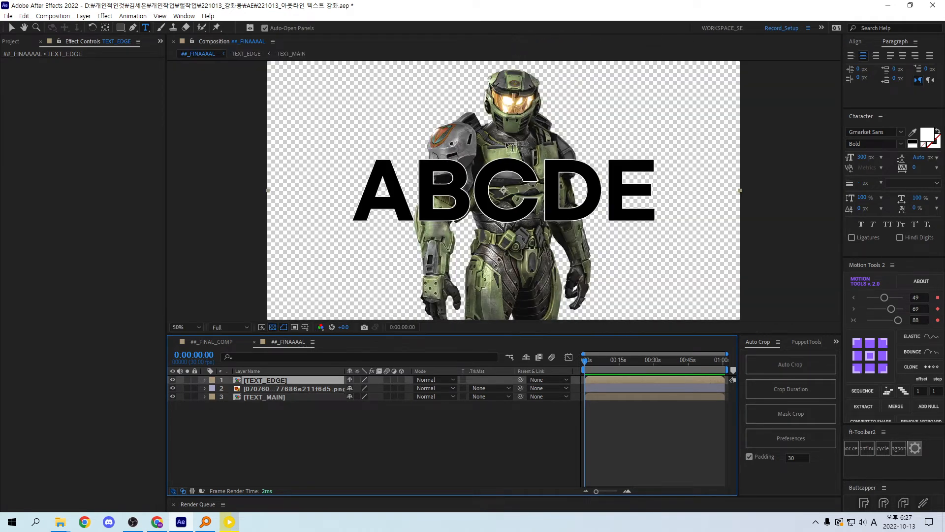
- Apply the UnMult effect to the TEXT_EDGE layer to remove its black fill
{"action": "left_click", "coordinate": [247, 415]}
{"action": "left_click", "coordinate": [268, 382]}
{"action": "key", "text": "ctrl+space"}
{"action": "type", "text": "Filunmult"}
{"action": "key", "text": "Return"}
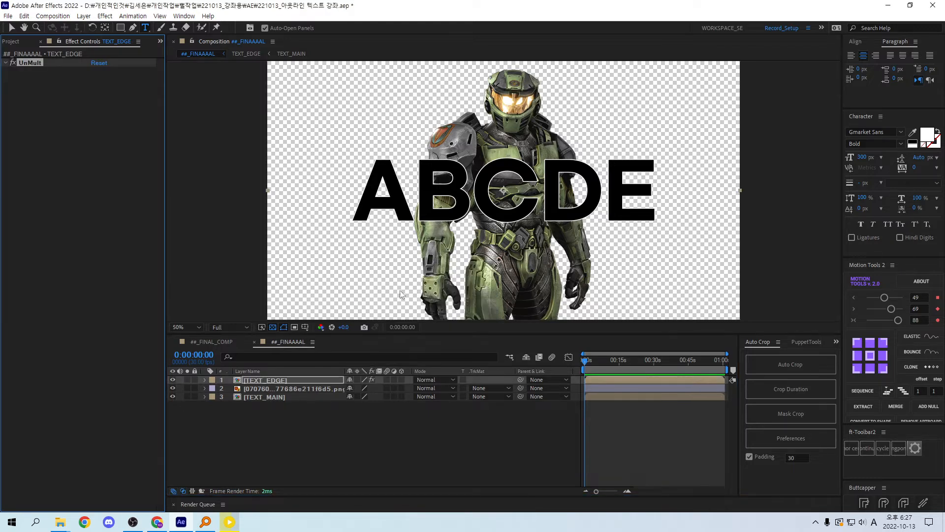
{"action": "left_click", "coordinate": [297, 447]}
- Switch off the transparency grid and inspect the text outline over the character at 100% magnification
{"action": "left_click", "coordinate": [263, 381]}
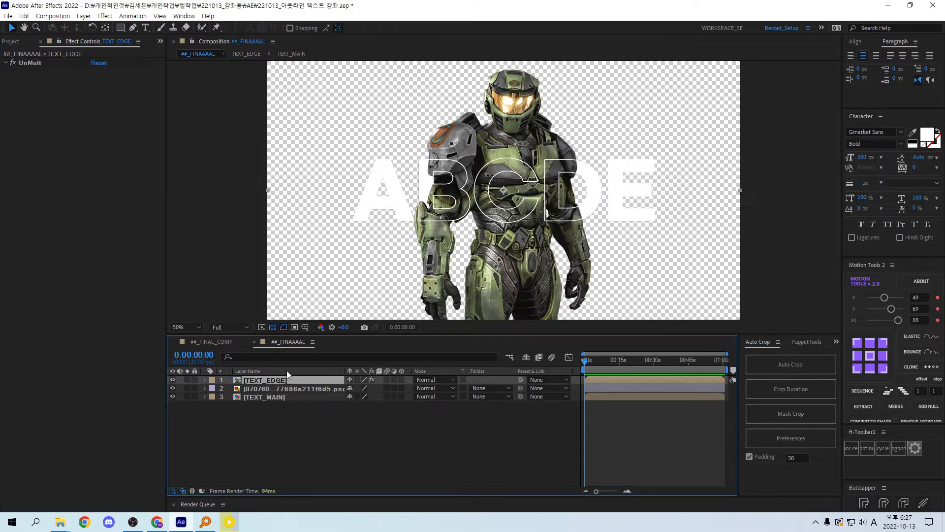
{"action": "left_click", "coordinate": [272, 327]}
{"action": "key", "text": "slash"}
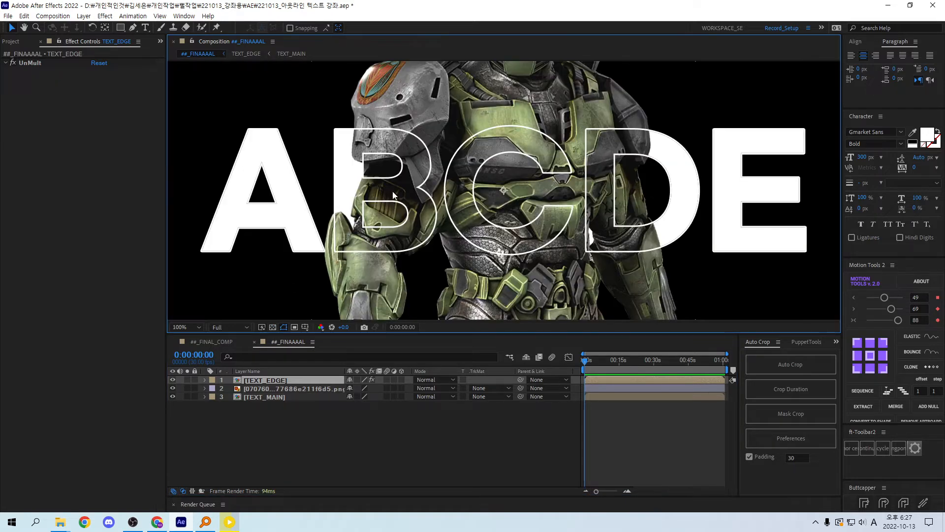
{"action": "key", "text": "comma"}
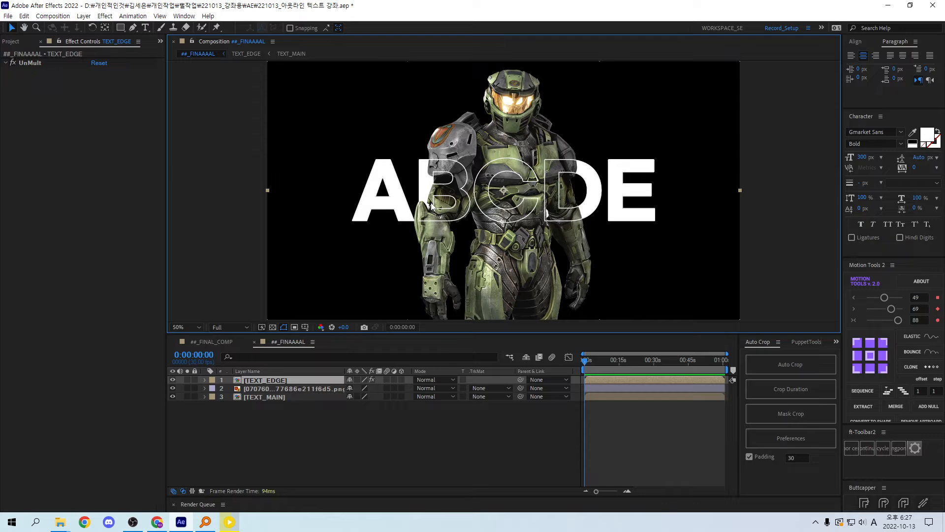
{"action": "key", "text": "slash"}
{"action": "key", "text": "comma"}
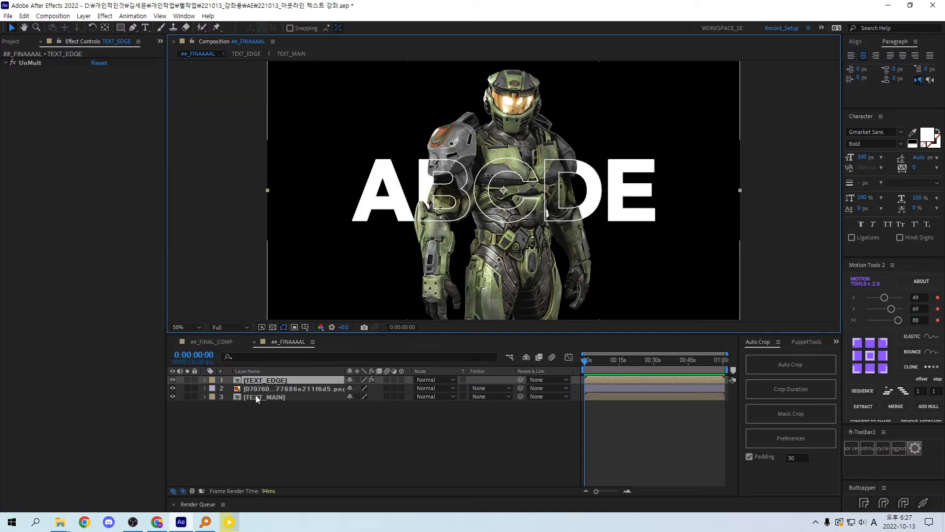
{"action": "double_click", "coordinate": [255, 396]}
{"action": "double_click", "coordinate": [265, 379]}
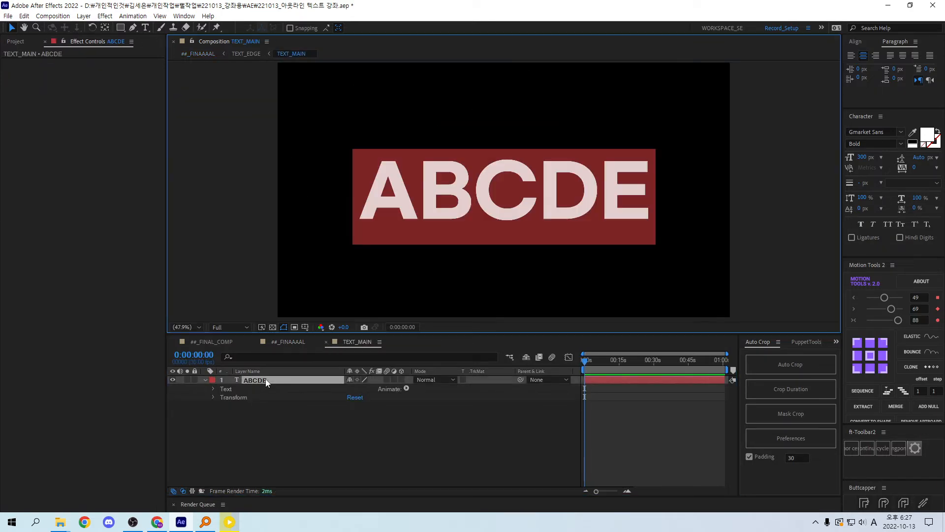
{"action": "left_click", "coordinate": [280, 436]}
{"action": "left_click", "coordinate": [288, 341]}
{"action": "left_click", "coordinate": [238, 274]}
{"action": "key", "text": "Escape"}
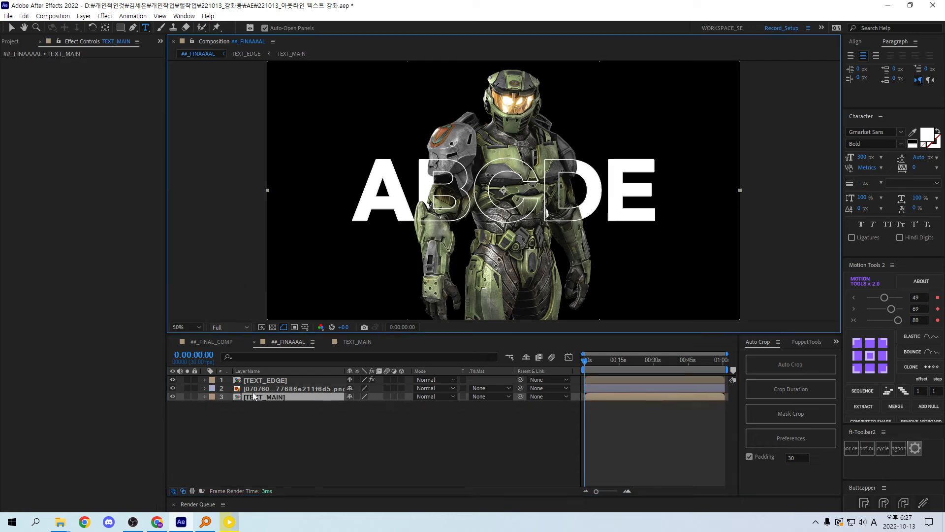
- Open a second, locked viewer of ##_FINAAAAL and bring up the TEXT_MAIN composition in the first viewer
{"action": "key", "text": "v"}
{"action": "key", "text": "ctrl+alt+shift+n"}
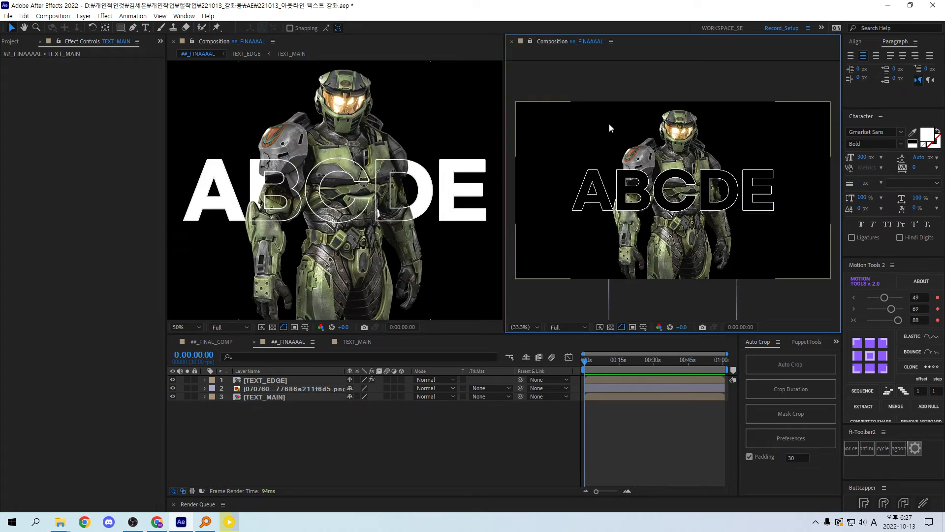
{"action": "left_click", "coordinate": [255, 397]}
{"action": "double_click", "coordinate": [255, 397]}
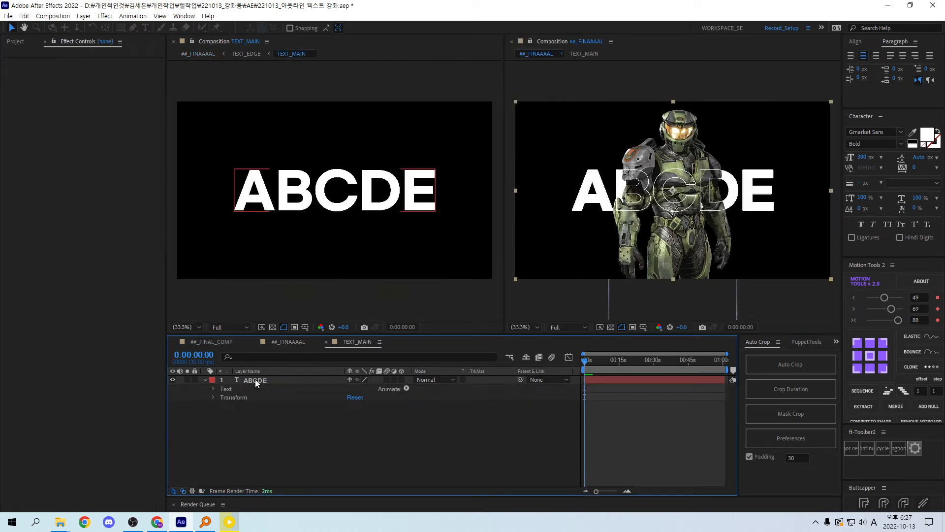
- Try LOVE and ANYTHING as the wording of the TEXT_MAIN text layer, and undo back to LOVE
{"action": "double_click", "coordinate": [255, 380]}
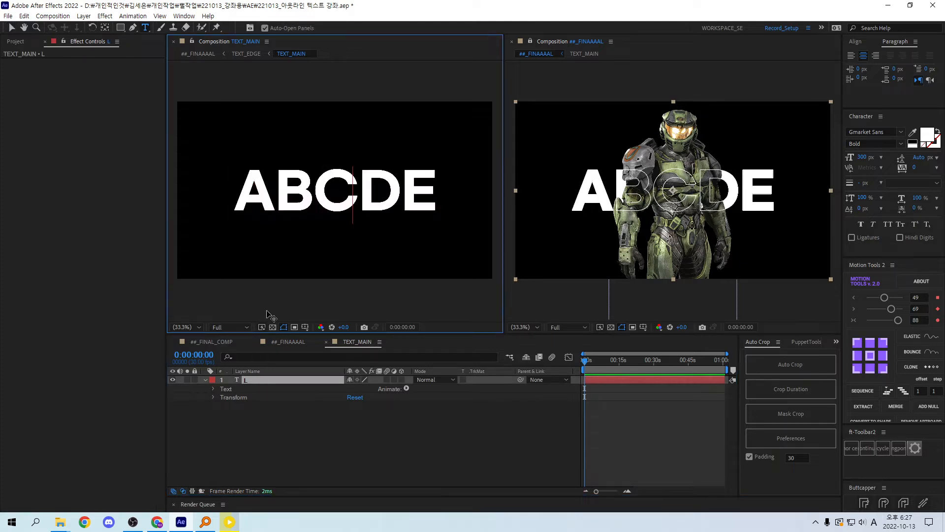
{"action": "type", "text": "LOVE"}
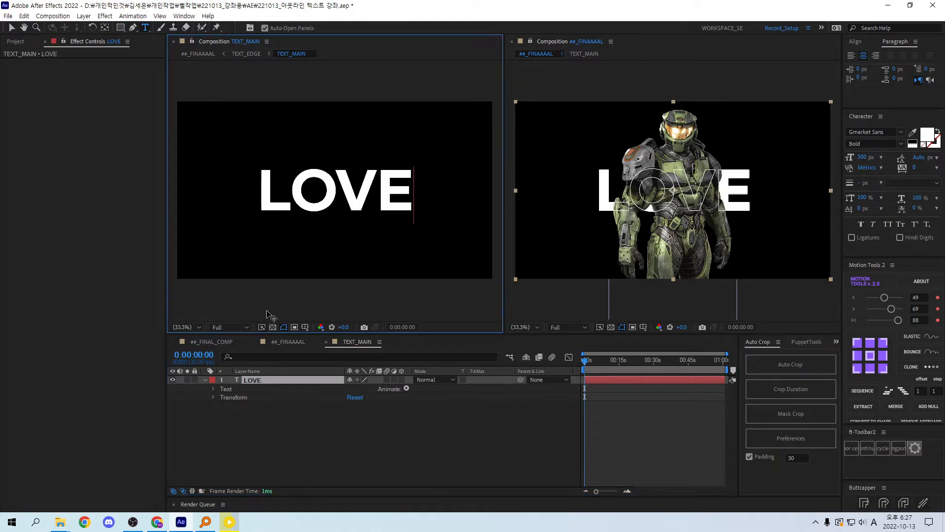
{"action": "key", "text": "BackSpace"}
{"action": "key", "text": "BackSpace"}
{"action": "key", "text": "BackSpace"}
{"action": "key", "text": "BackSpace"}
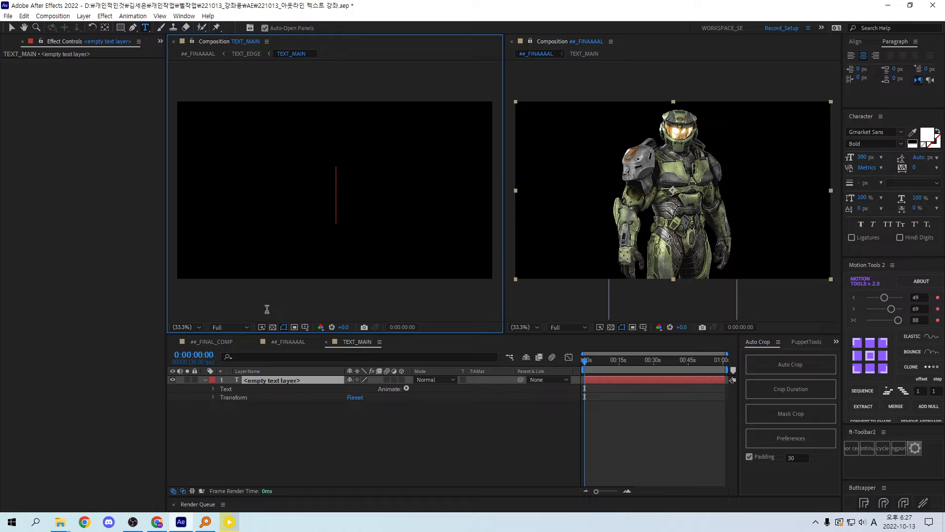
{"action": "type", "text": "ANYTHING"}
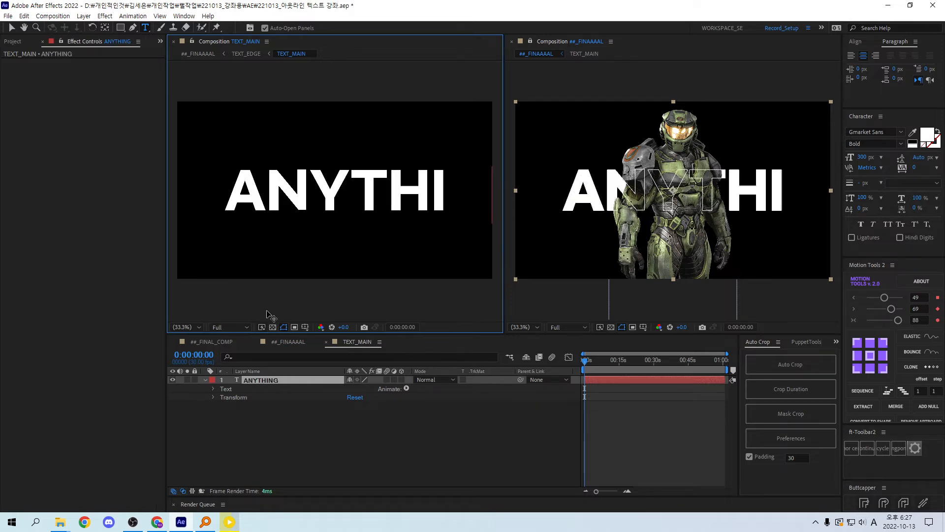
{"action": "key", "text": "ctrl+z"}
{"action": "key", "text": "ctrl+z"}
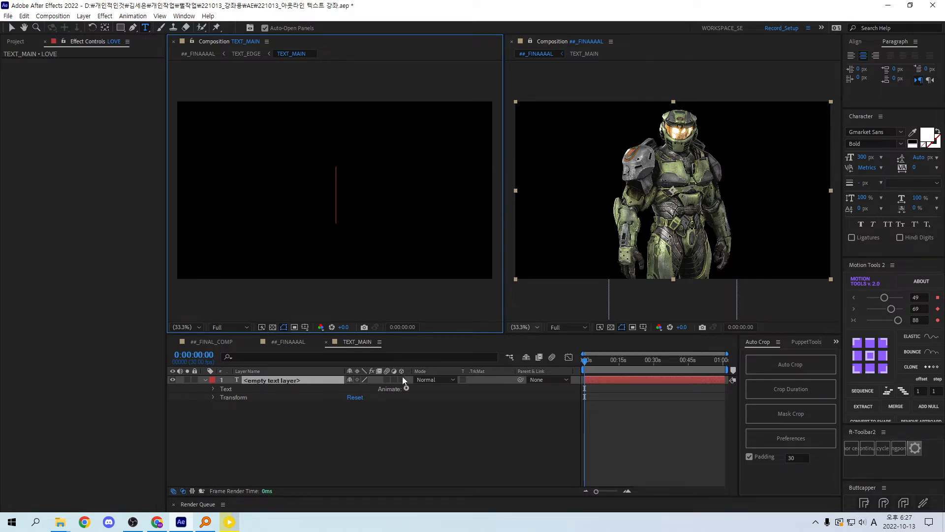
- Insert GAME in front of LOVE, and replace the whole wording with ABCDE
{"action": "key", "text": "Home"}
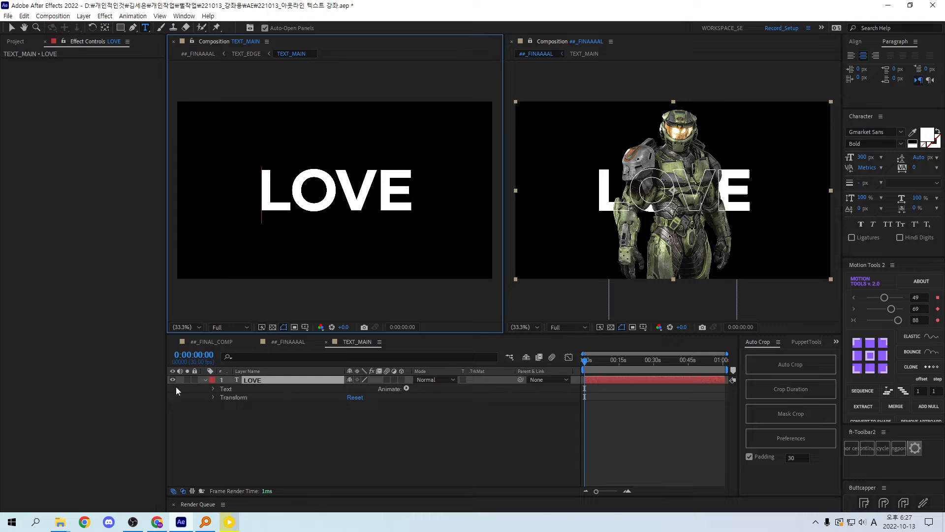
{"action": "type", "text": "GAME"}
{"action": "key", "text": "shift+End"}
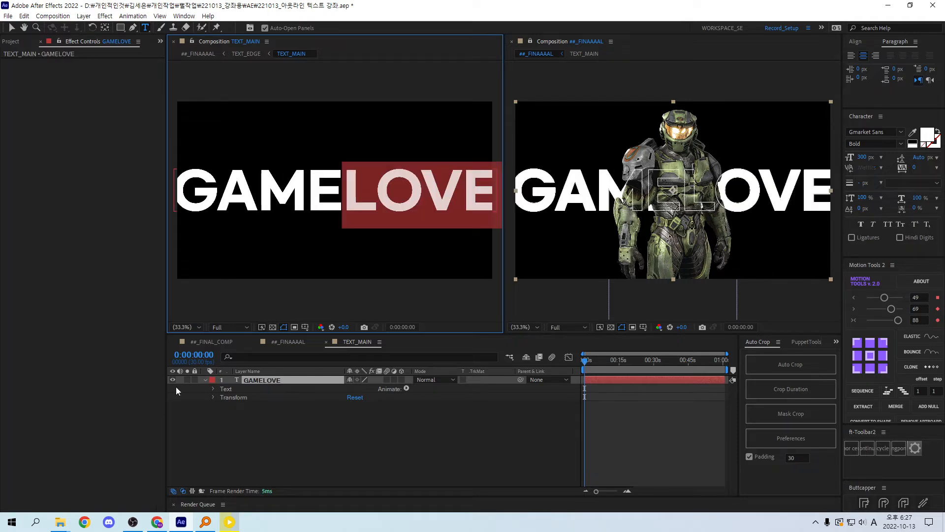
{"action": "key", "text": "ctrl+a"}
{"action": "type", "text": "ABCDE"}
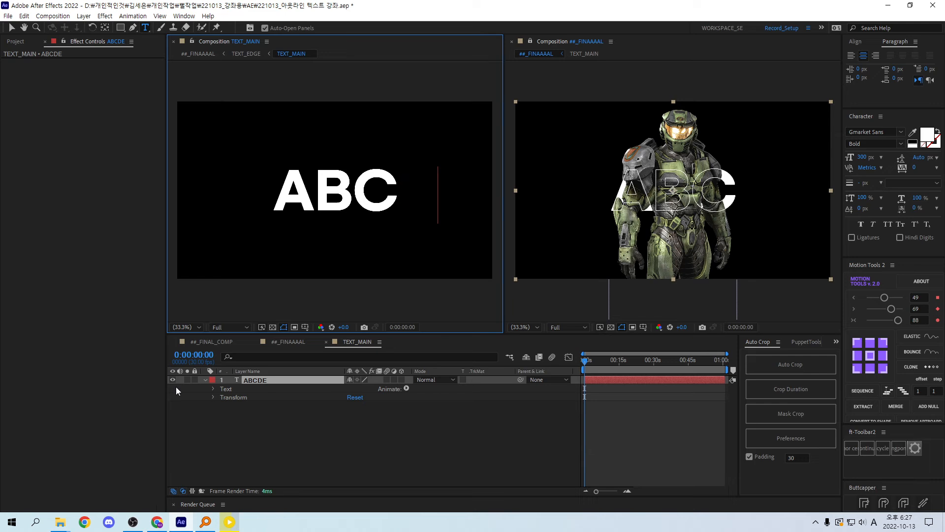
{"action": "key", "text": "Escape"}
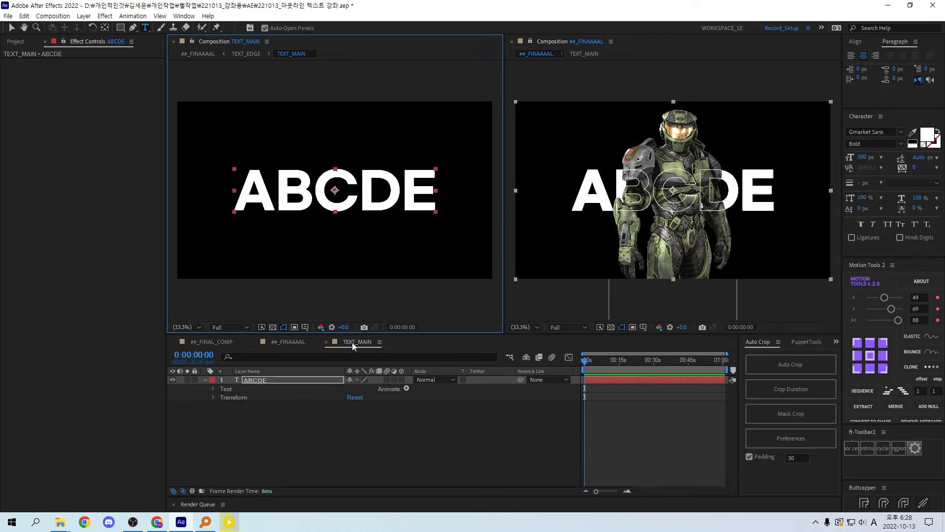
- Close the TEXT_MAIN composition and add a dark green solid, colour 2B2F21, beneath all layers of ##_FINAAAAL
{"action": "left_click", "coordinate": [326, 342]}
{"action": "scroll", "coordinate": [370, 143], "scroll_direction": "down", "scroll_amount": 1}
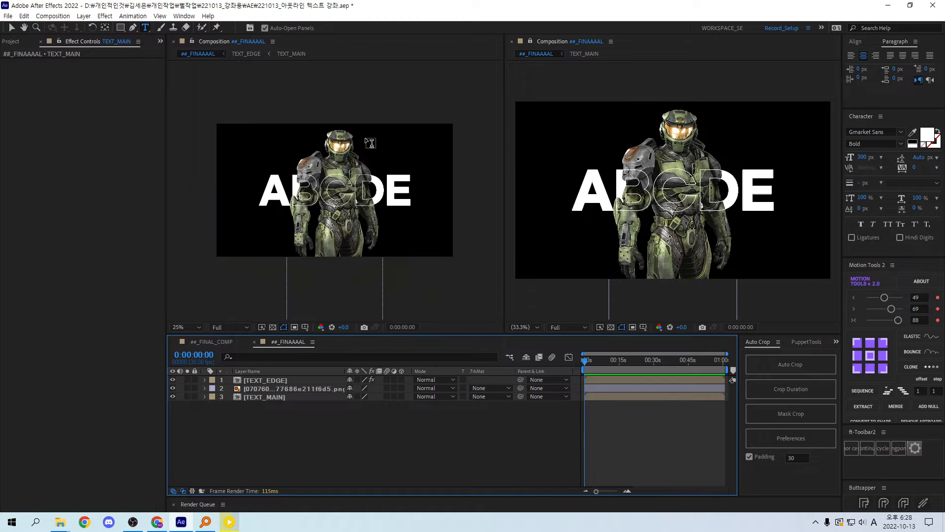
{"action": "scroll", "coordinate": [371, 143], "scroll_direction": "up", "scroll_amount": 2}
{"action": "key", "text": "ctrl+y"}
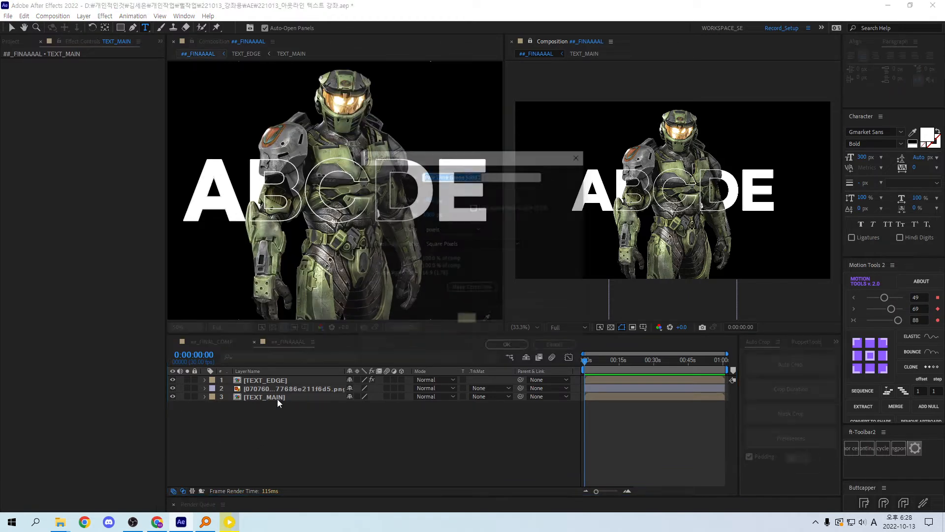
{"action": "left_click", "coordinate": [468, 317]}
{"action": "left_click_drag", "start_coordinate": [392, 278], "coordinate": [391, 301]}
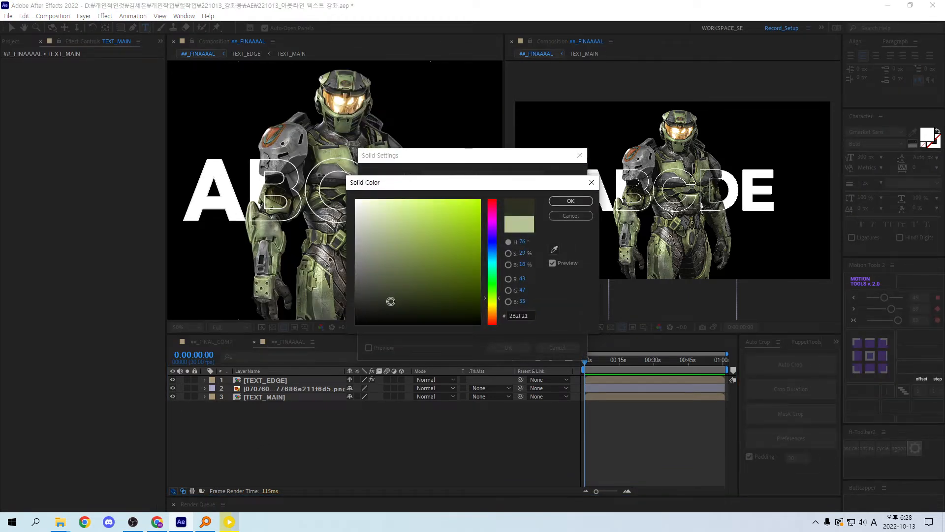
{"action": "key", "text": "Return"}
{"action": "key", "text": "Return"}
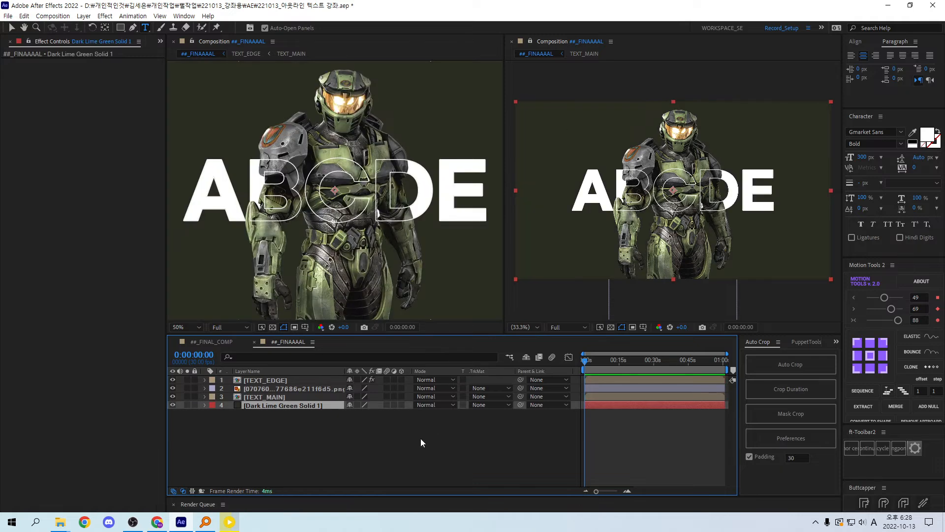
- Darken the background solid's color to a near-black green in its solid settings
{"action": "key", "text": "ctrl+space"}
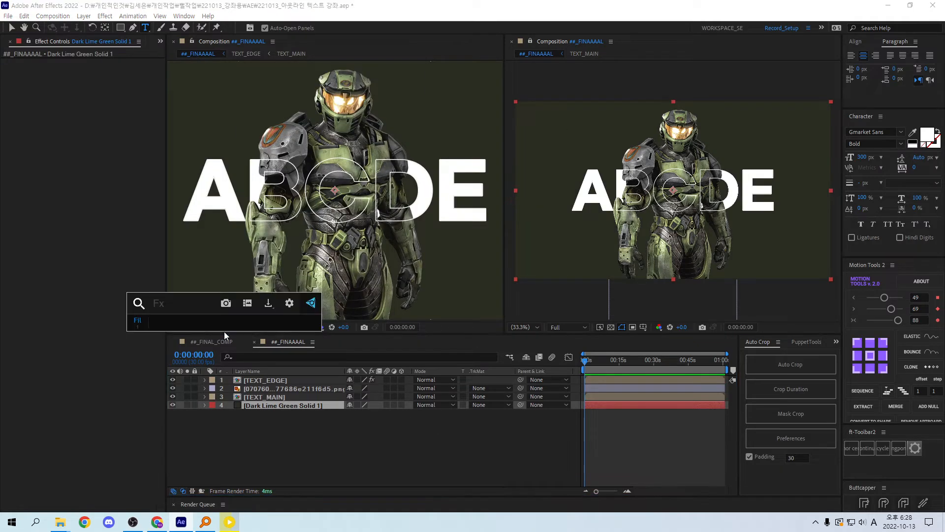
{"action": "key", "text": "Escape"}
{"action": "key", "text": "ctrl+shift+y"}
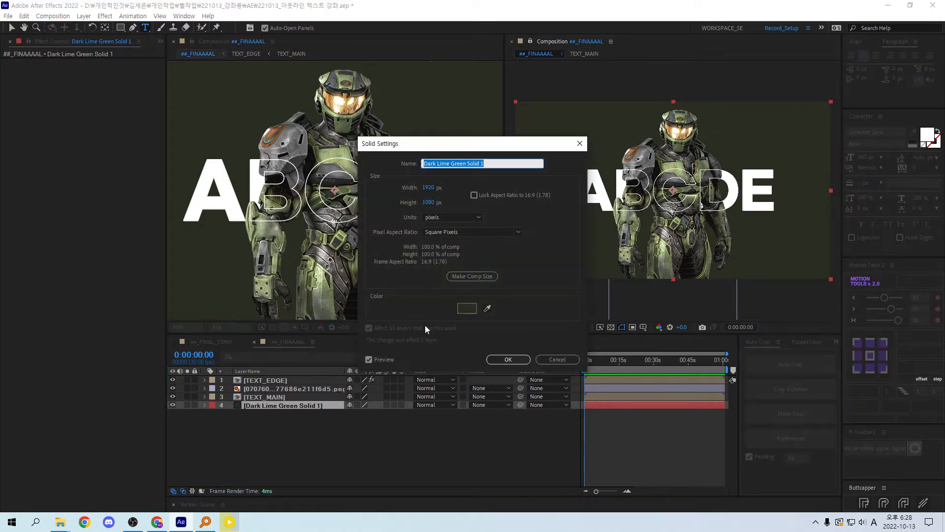
{"action": "left_click", "coordinate": [458, 311]}
{"action": "left_click", "coordinate": [391, 315]}
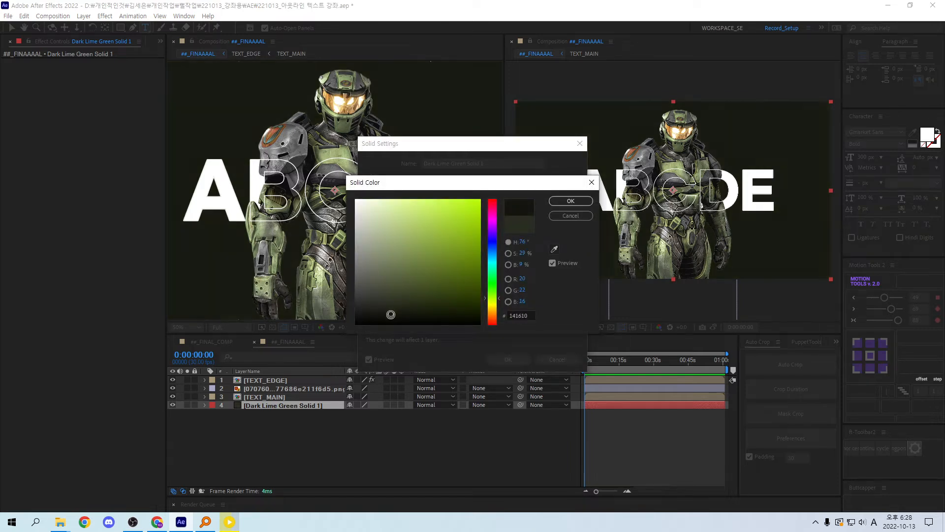
{"action": "key", "text": "Return"}
{"action": "key", "text": "Return"}
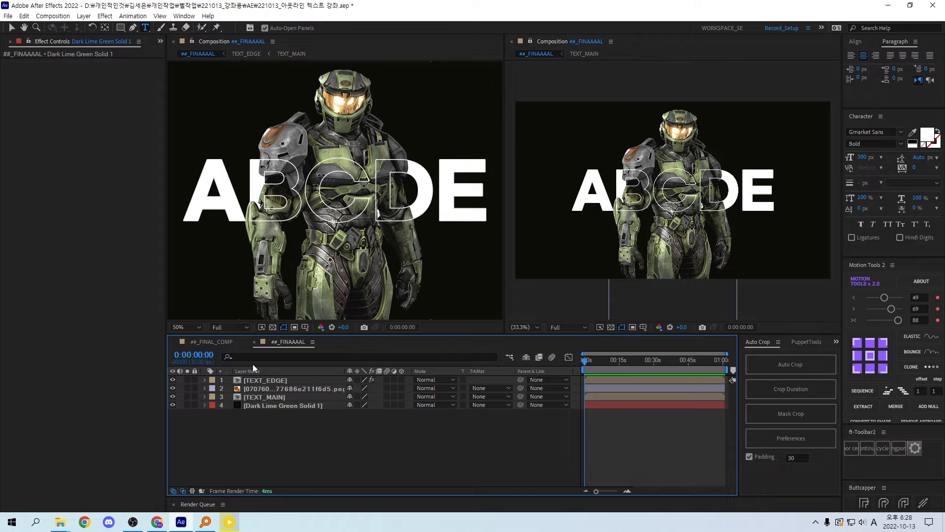
- Open the TEXT_MAIN composition and add a Tracking animator to its ABCDE text layer
{"action": "key", "text": "v"}
{"action": "left_click", "coordinate": [252, 388]}
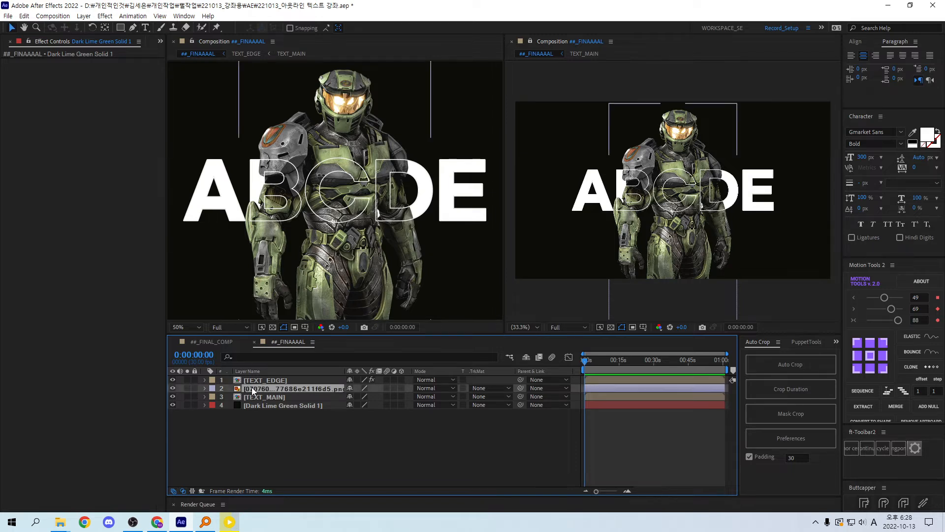
{"action": "left_click", "coordinate": [252, 396]}
{"action": "double_click", "coordinate": [253, 397]}
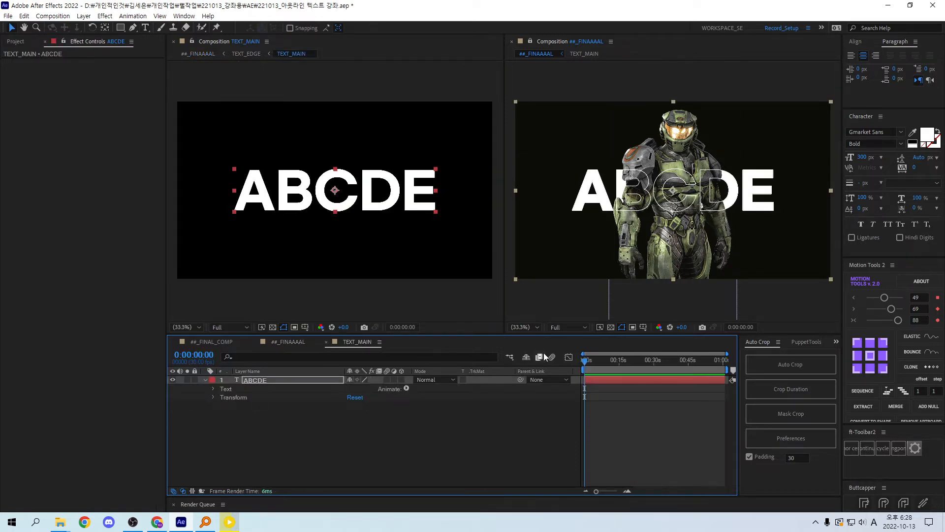
{"action": "left_click", "coordinate": [406, 389]}
{"action": "left_click", "coordinate": [450, 319]}
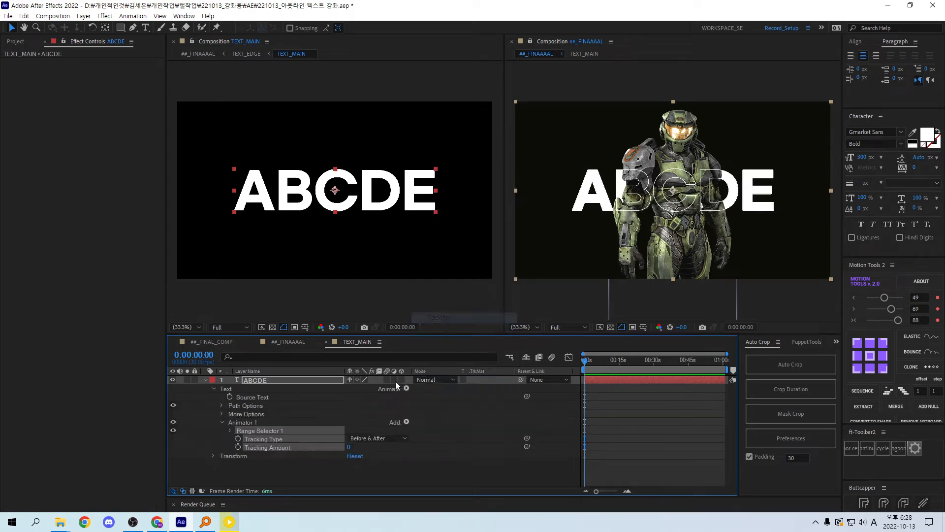
- Try tracking amounts such as 100 and -74 on the ABCDE text, and undo the tracking changes
{"action": "left_click_drag", "start_coordinate": [349, 447], "coordinate": [262, 447]}
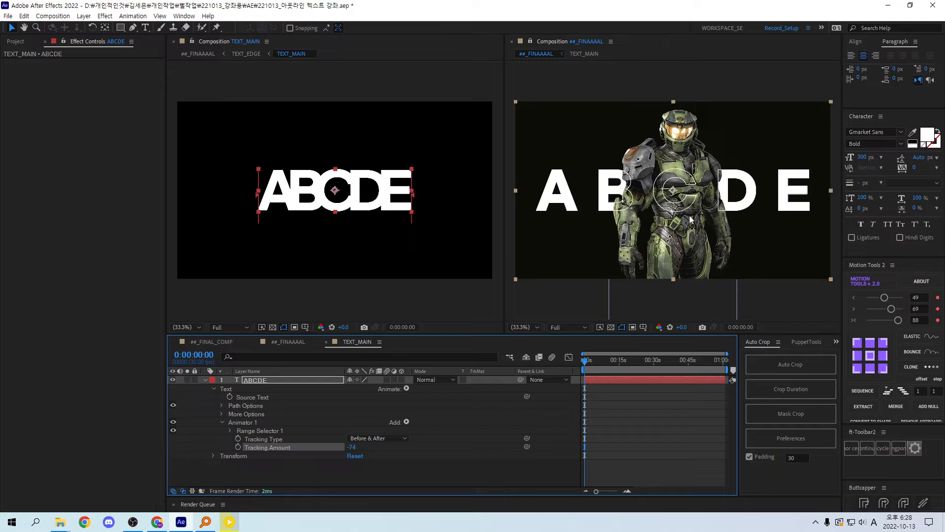
{"action": "key", "text": "ctrl+z"}
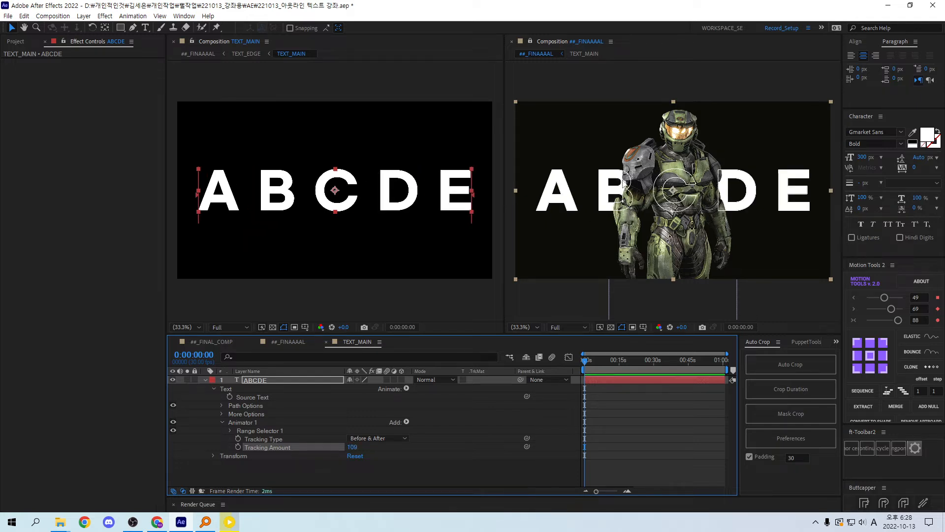
{"action": "key", "text": "ctrl+z"}
{"action": "key", "text": "ctrl+z"}
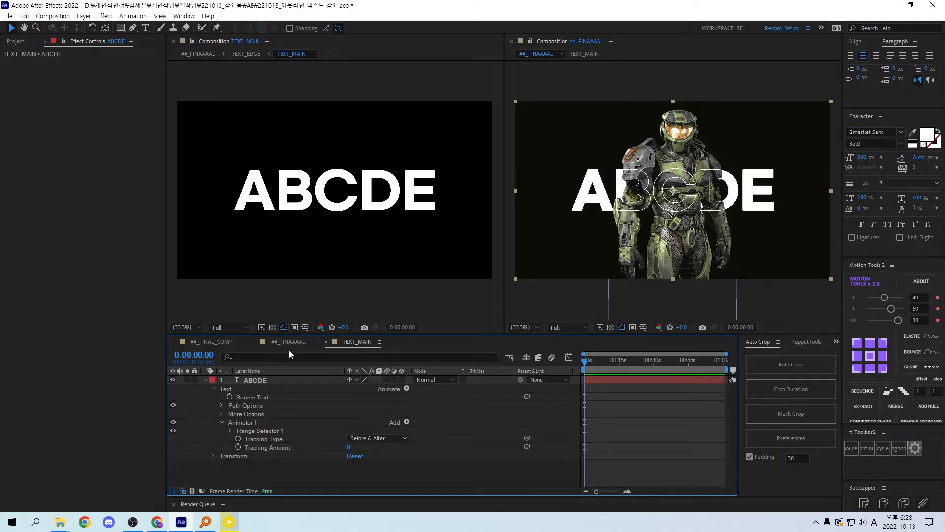
- Return to the ##_FINAAAAL composition, test moving TEXT_EDGE on its own, and parent it to the TEXT_MAIN layer
{"action": "left_click", "coordinate": [294, 341]}
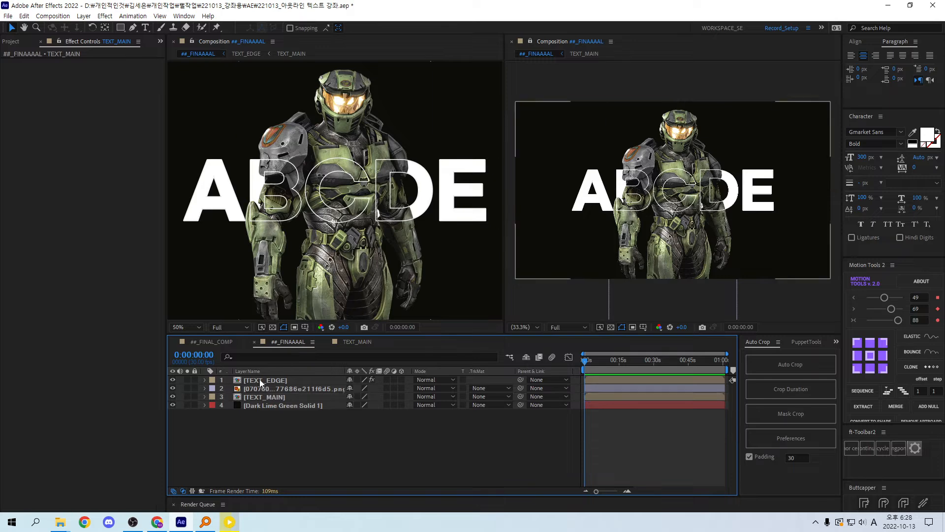
{"action": "left_click", "coordinate": [260, 380]}
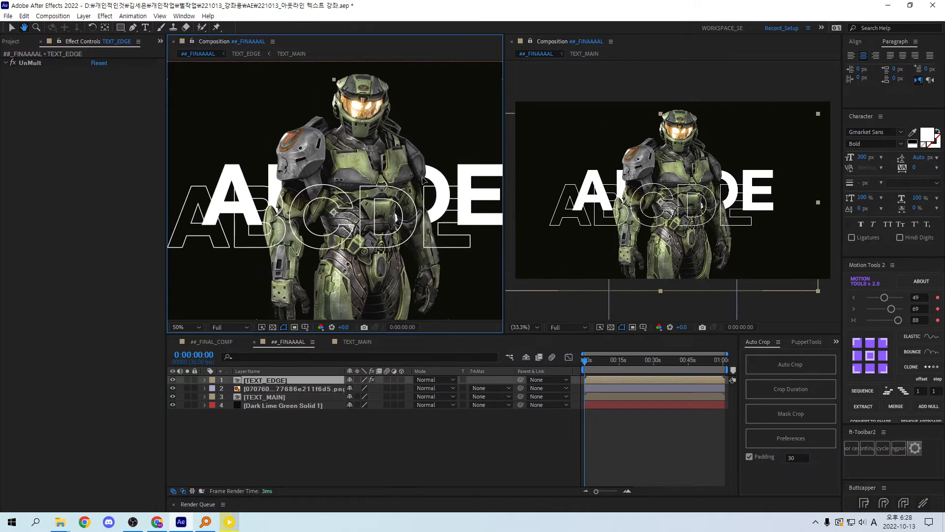
{"action": "left_click", "coordinate": [300, 396]}
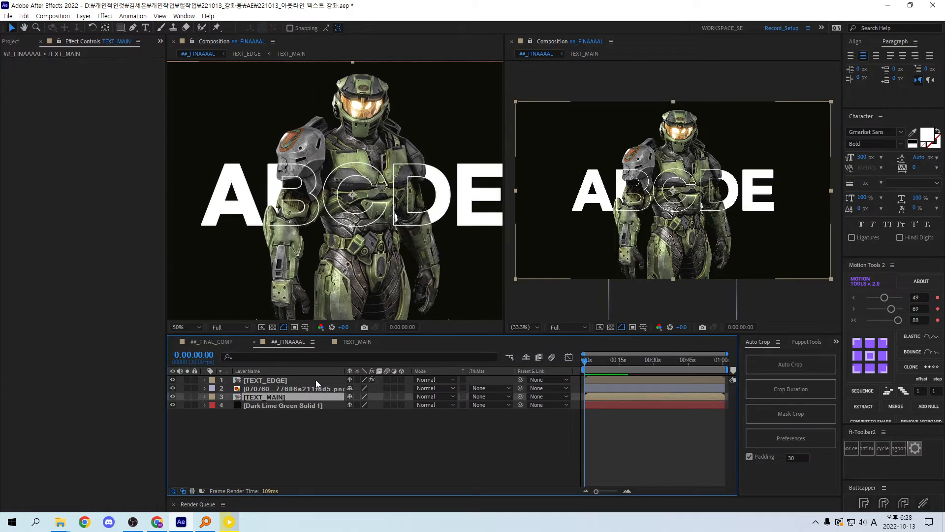
{"action": "left_click", "coordinate": [315, 380]}
{"action": "left_click_drag", "start_coordinate": [521, 379], "coordinate": [316, 397]}
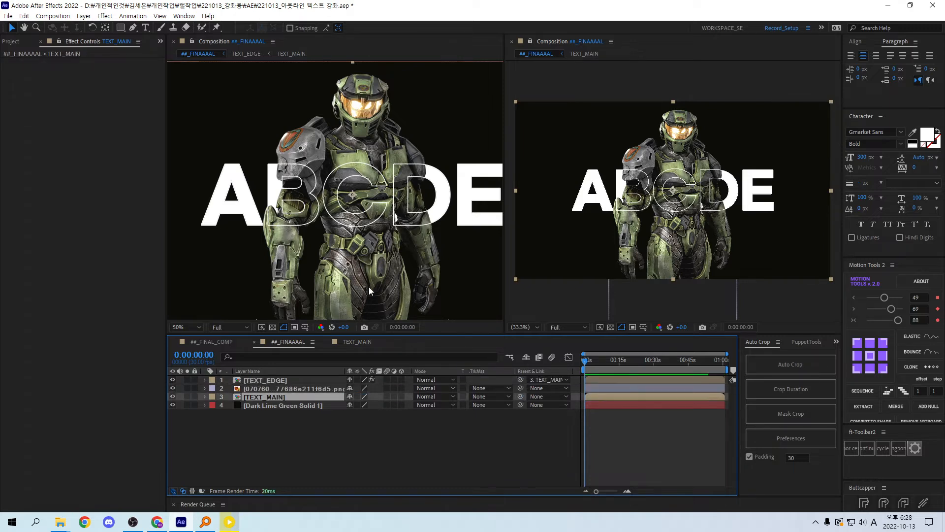
- Lock the TEXT_EDGE layer and unlock all layers again
{"action": "left_click", "coordinate": [256, 380]}
{"action": "key", "text": "ctrl+l"}
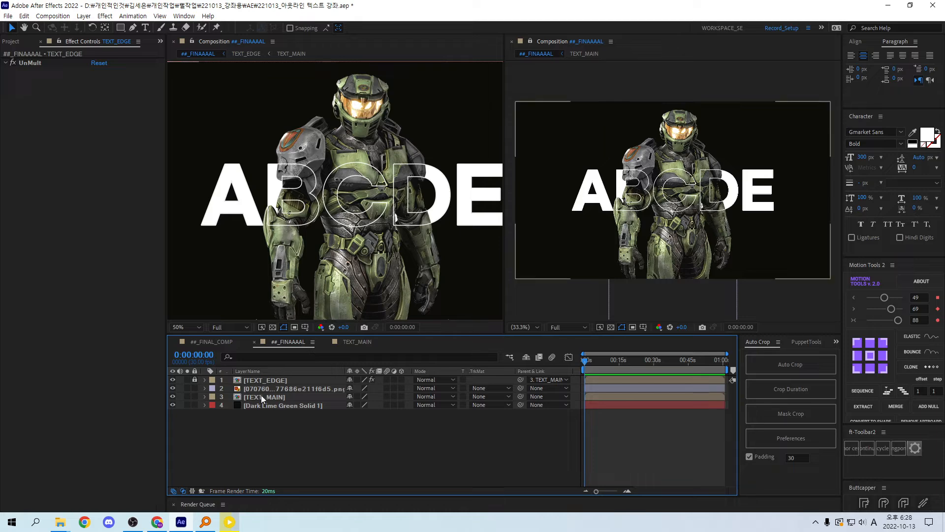
{"action": "left_click", "coordinate": [261, 396]}
{"action": "key", "text": "ctrl+shift+l"}
- Test moving the TEXT_MAIN layer with its linked outline, and undo the move and the parenting
{"action": "left_click", "coordinate": [286, 380]}
{"action": "left_click", "coordinate": [270, 397]}
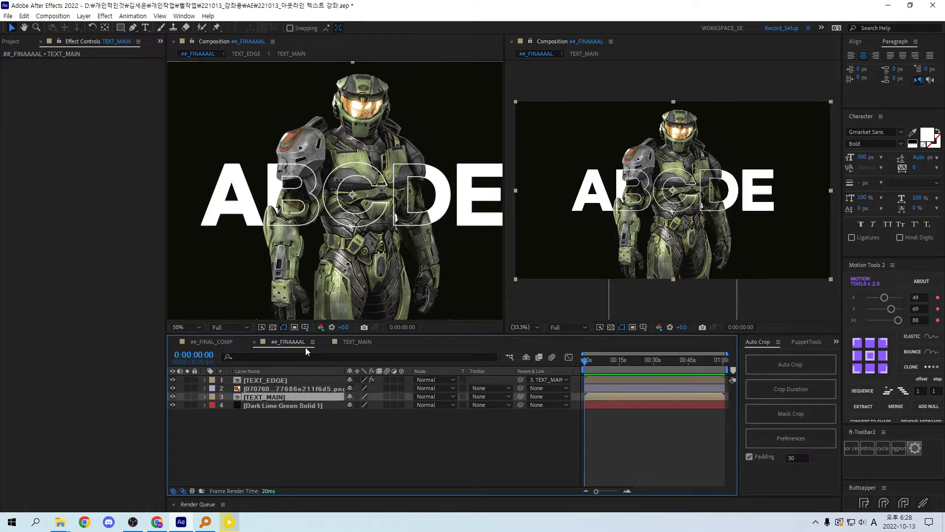
{"action": "left_click_drag", "start_coordinate": [339, 217], "coordinate": [340, 243]}
{"action": "key", "text": "ctrl+z"}
{"action": "key", "text": "ctrl+z"}
{"action": "key", "text": "ctrl+z"}
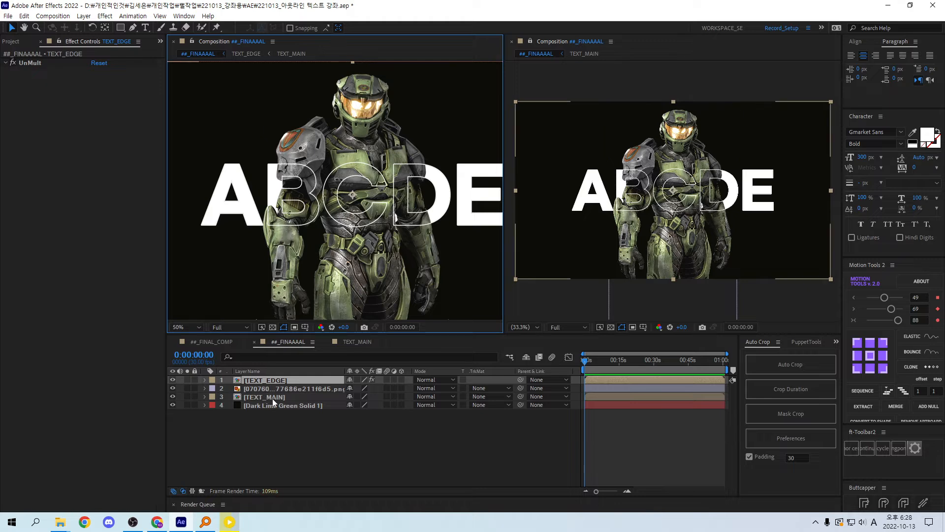
- Add a null object as the shared parent of the TEXT_EDGE and TEXT_MAIN layers
{"action": "left_click", "coordinate": [274, 398], "text": "ctrl"}
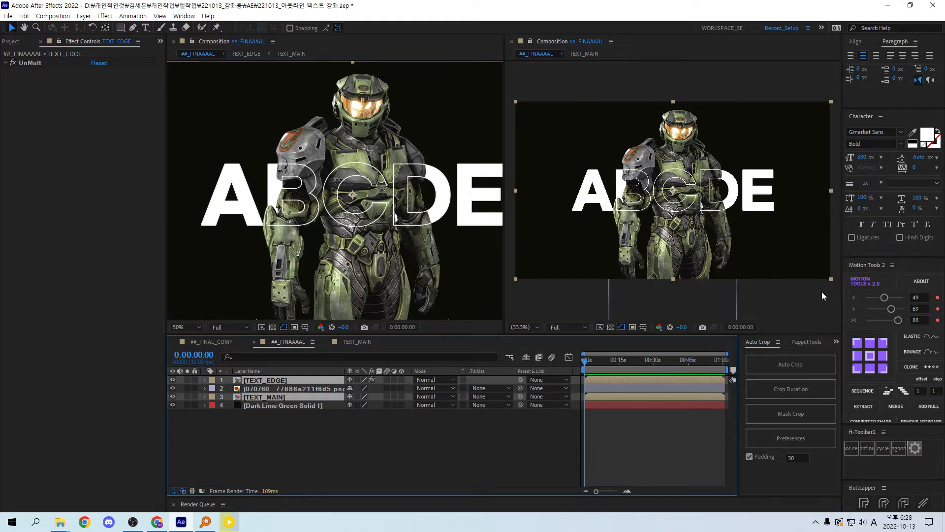
{"action": "left_click", "coordinate": [929, 406]}
{"action": "left_click", "coordinate": [276, 445]}
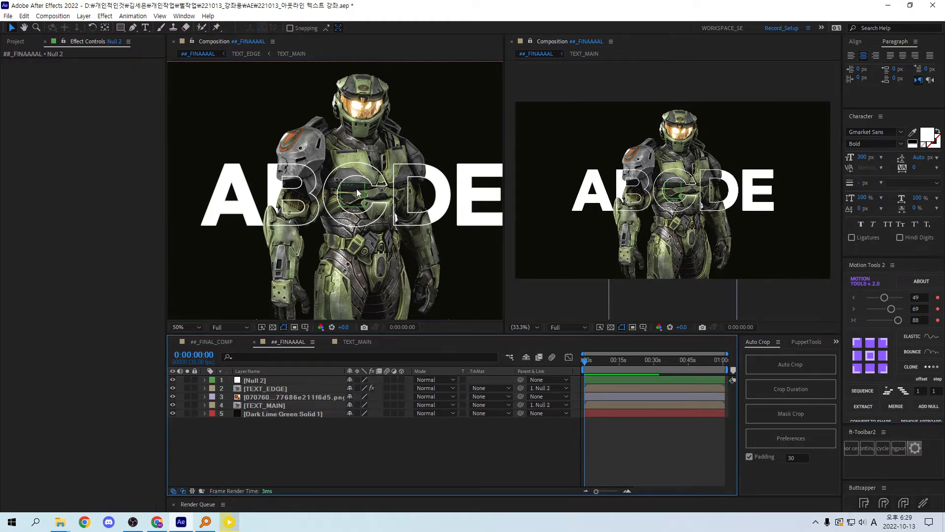
- Test moving both text layers with the null, and undo the move and the null's creation
{"action": "left_click_drag", "start_coordinate": [356, 189], "coordinate": [329, 214]}
{"action": "key", "text": "ctrl+z"}
{"action": "key", "text": "ctrl+z"}
{"action": "key", "text": "ctrl+z"}
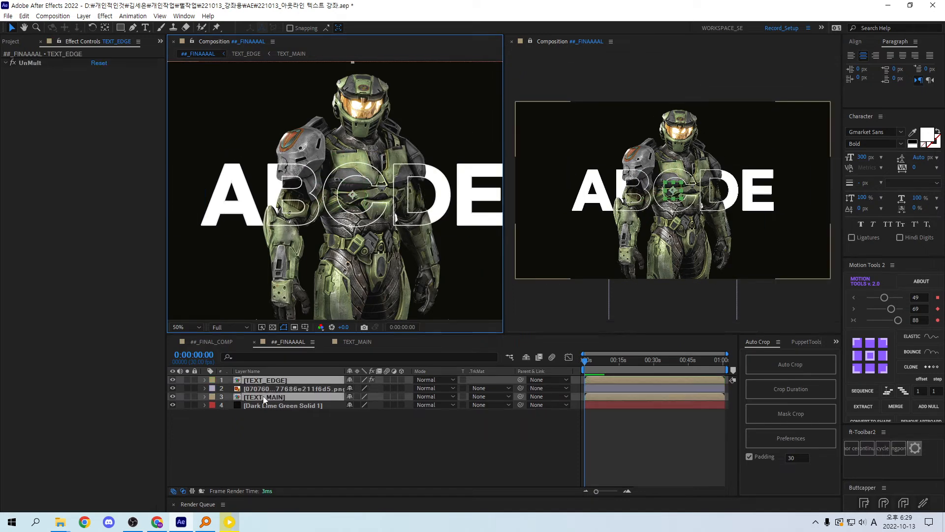
- Open the TEXT_EDGE composition and set the Stroke layer style size of its TEXT_MAIN layer to 5
{"action": "left_click", "coordinate": [255, 421]}
{"action": "left_click", "coordinate": [269, 397]}
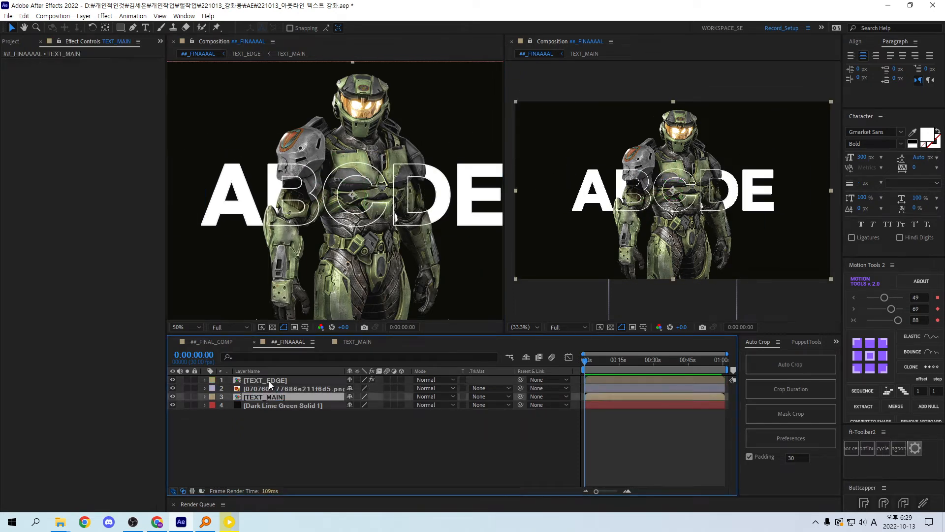
{"action": "double_click", "coordinate": [269, 380]}
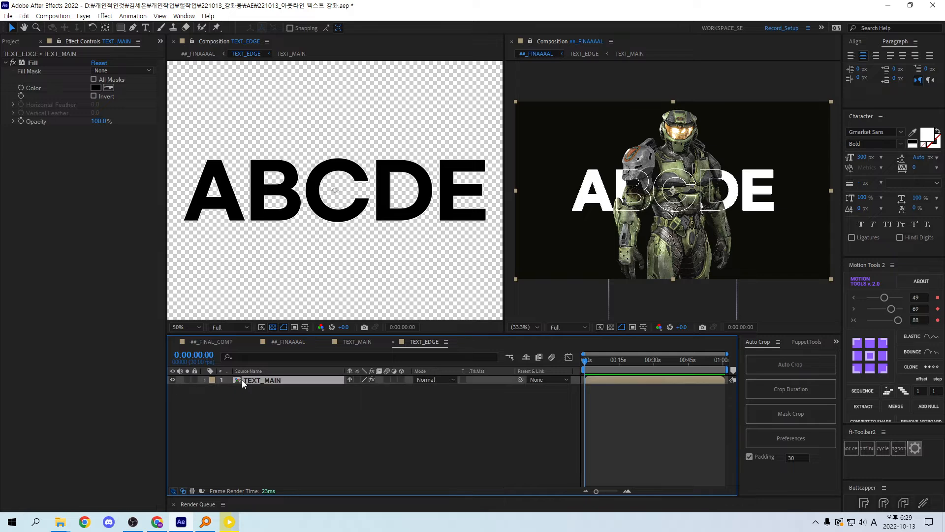
{"action": "left_click", "coordinate": [205, 379]}
{"action": "left_click", "coordinate": [214, 406]}
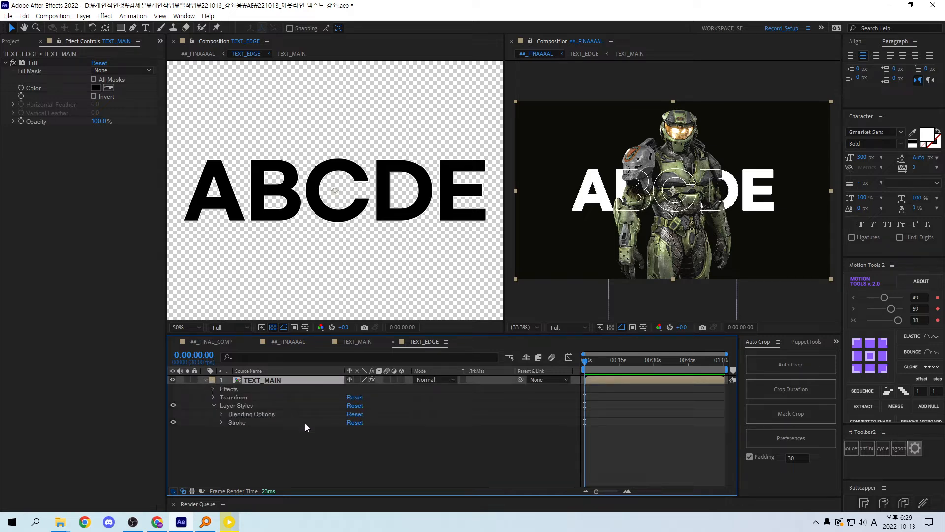
{"action": "left_click", "coordinate": [226, 422]}
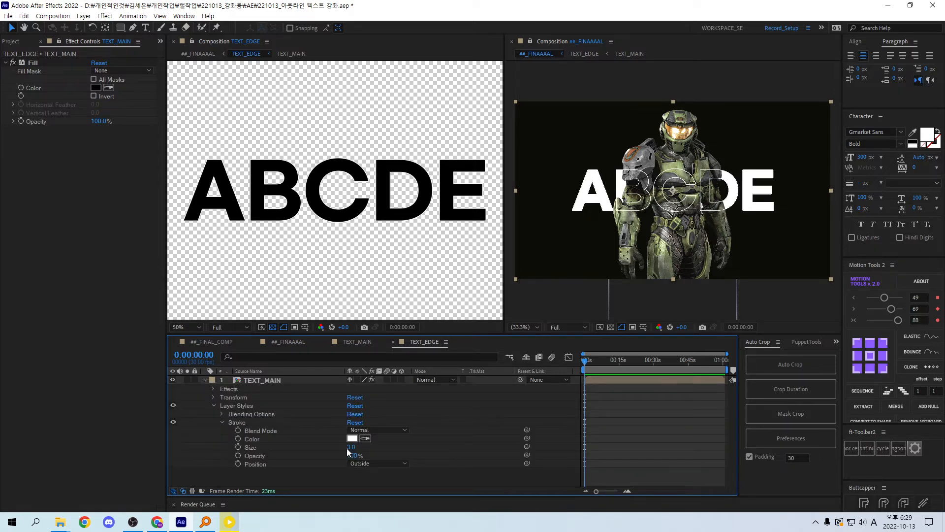
{"action": "left_click", "coordinate": [350, 447]}
{"action": "type", "text": "5"}
{"action": "key", "text": "Return"}
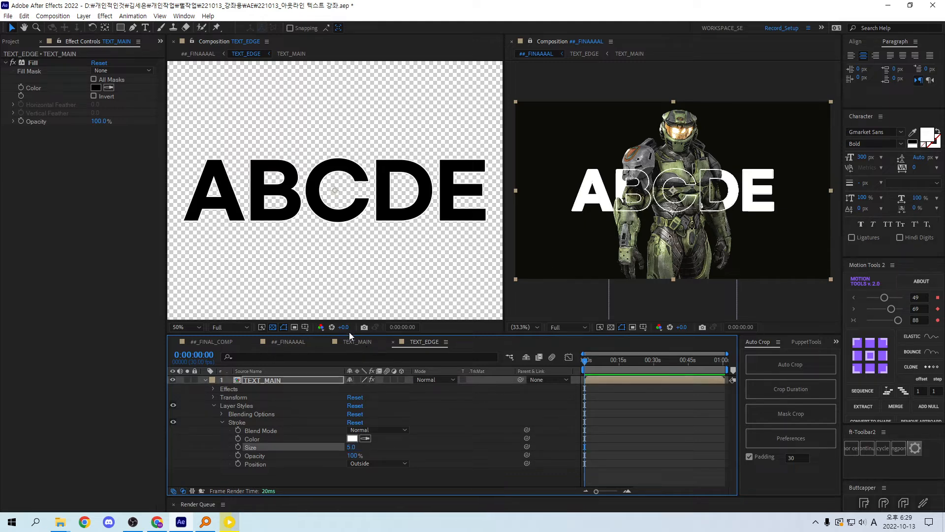
- Turn off the transparency grid and reduce the stroke size to a thinner outline
{"action": "left_click", "coordinate": [272, 327]}
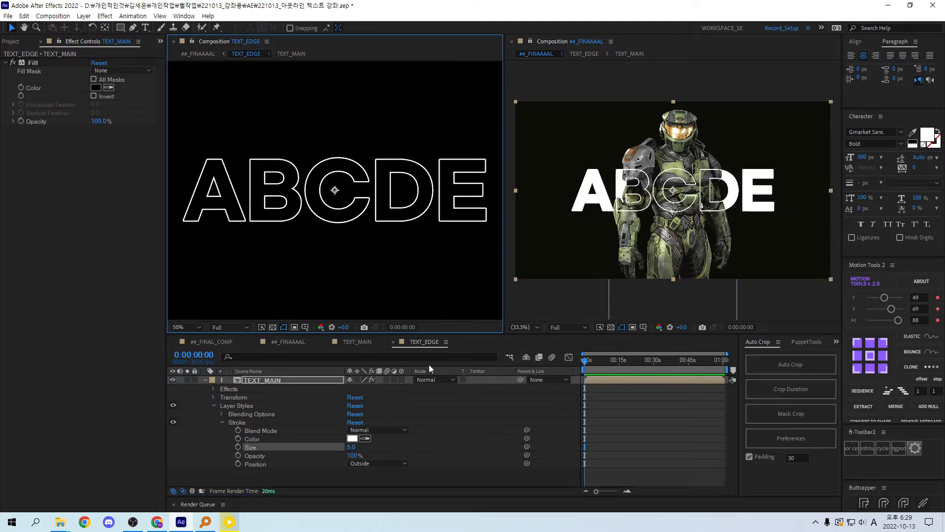
{"action": "mouse_move", "coordinate": [354, 447]}
{"action": "left_mouse_down"}
{"action": "mouse_move", "coordinate": [379, 436]}
{"action": "mouse_move", "coordinate": [351, 447]}
{"action": "left_mouse_up"}
{"action": "key", "text": "Return"}
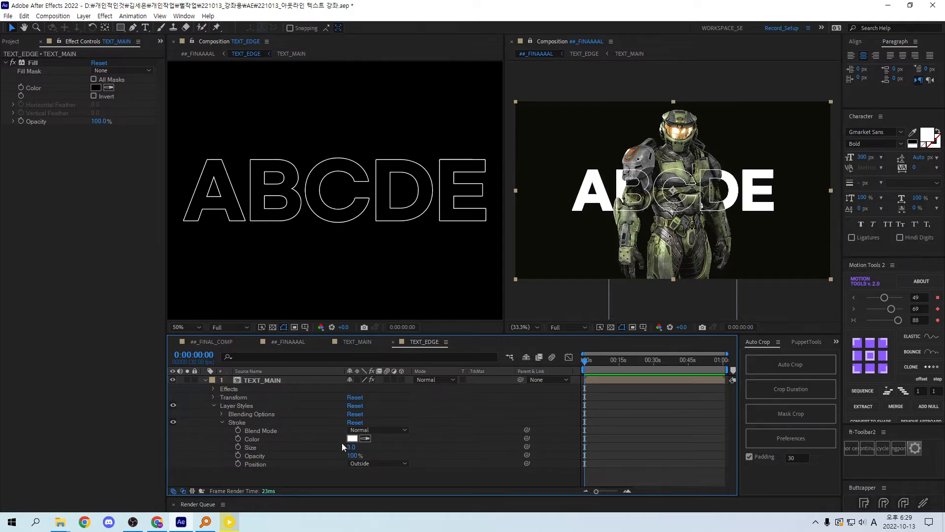
- Close the TEXT_EDGE timeline, collapse the ABCDE layer's properties in TEXT_MAIN, and select that layer
{"action": "left_click", "coordinate": [393, 341]}
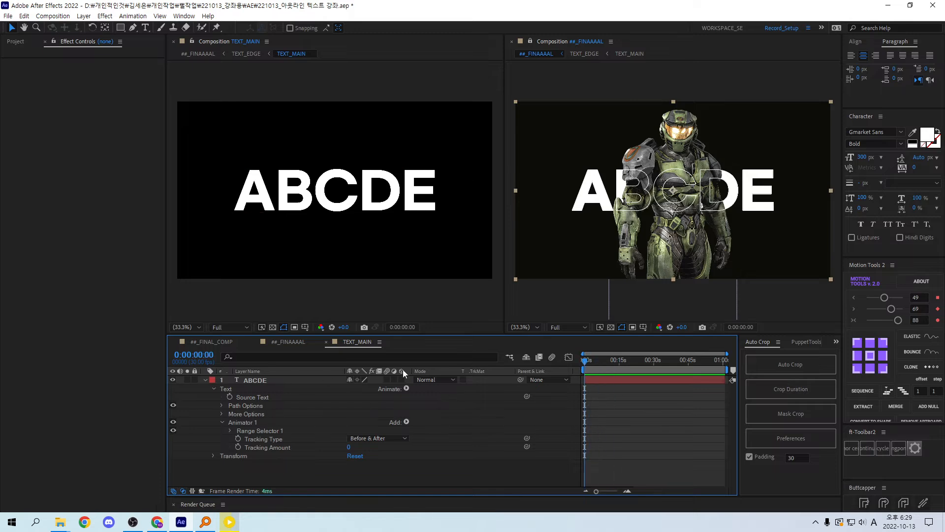
{"action": "left_click", "coordinate": [202, 379]}
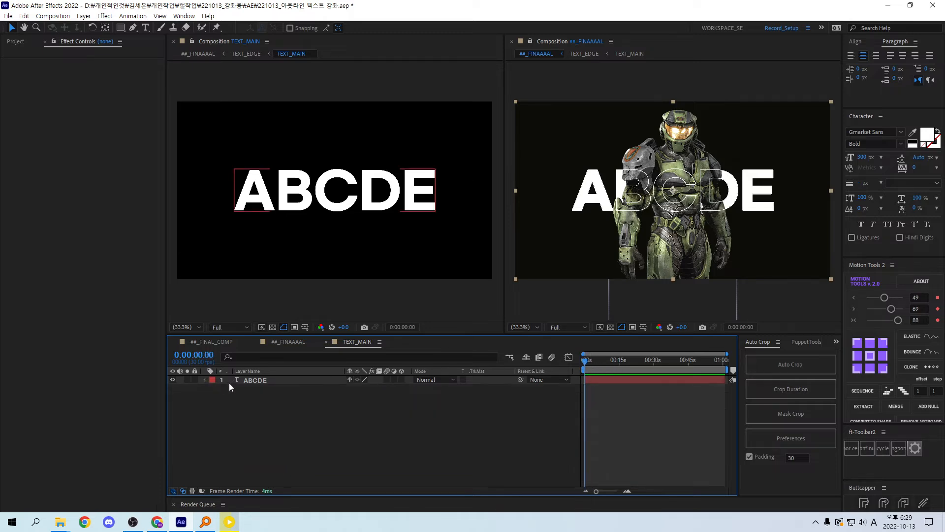
{"action": "left_click", "coordinate": [246, 382]}
- Switch to the video player and go frame by frame to the start of the letter animation in 221013_샘플.mp4
{"action": "left_click", "coordinate": [229, 522]}
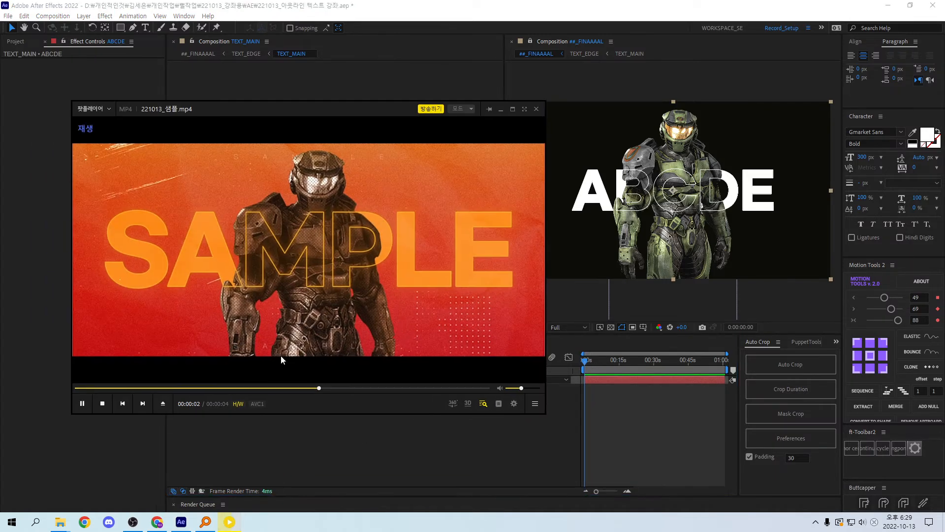
{"action": "left_click", "coordinate": [230, 388]}
{"action": "left_click_drag", "start_coordinate": [175, 380], "coordinate": [212, 390]}
{"action": "left_click", "coordinate": [115, 398]}
{"action": "left_click", "coordinate": [265, 206]}
{"action": "key", "text": "d"}
{"action": "key", "text": "d"}
{"action": "key", "text": "d"}
{"action": "key", "text": "d"}
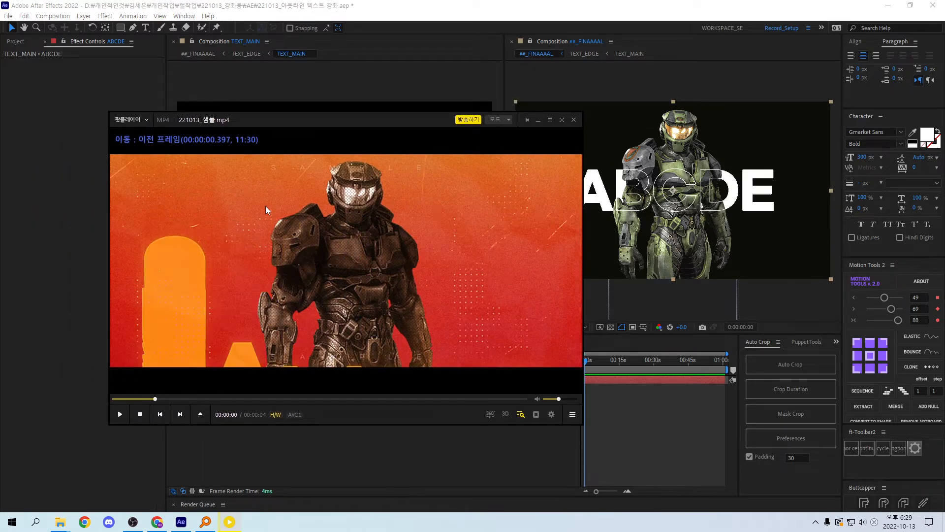
- Examine frame by frame, and in full screen, how the SAMPLE letters and their outlines rise into place
{"action": "key", "text": "f"}
{"action": "key", "text": "f"}
{"action": "key", "text": "f"}
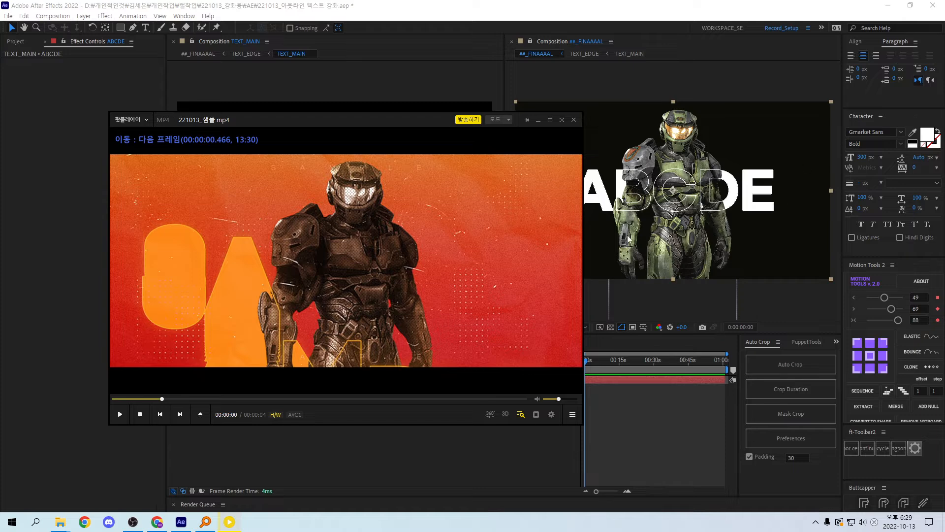
{"action": "key", "text": "d"}
{"action": "left_click_drag", "start_coordinate": [207, 274], "coordinate": [235, 264]}
{"action": "key", "text": "f"}
{"action": "key", "text": "f"}
{"action": "key", "text": "f"}
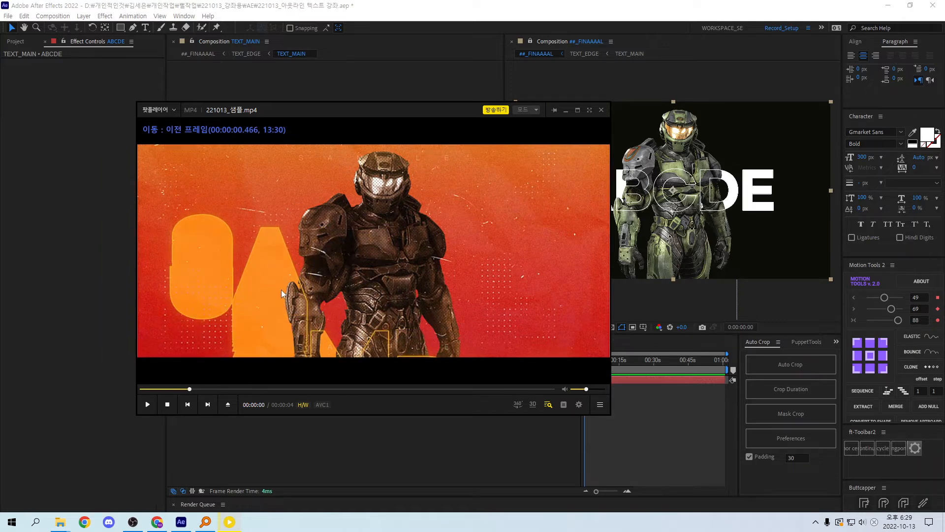
{"action": "double_click", "coordinate": [341, 254]}
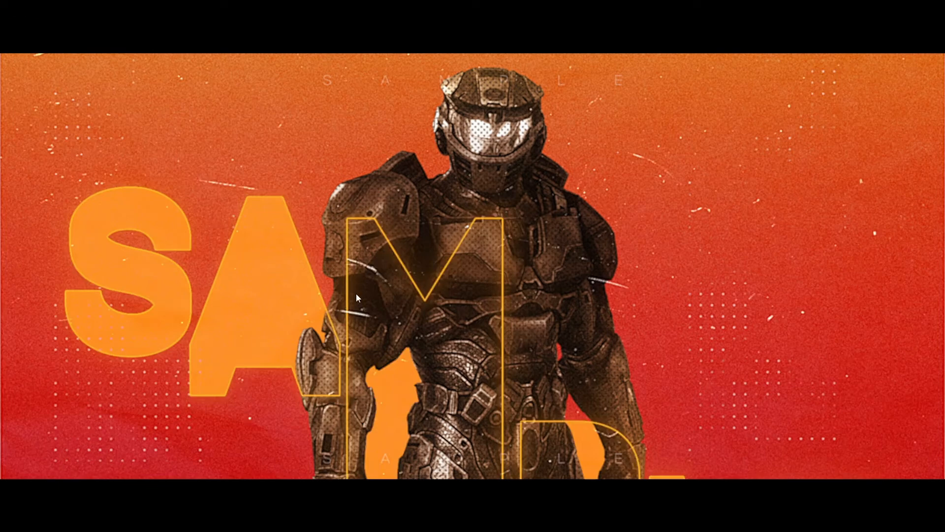
{"action": "double_click", "coordinate": [381, 293]}
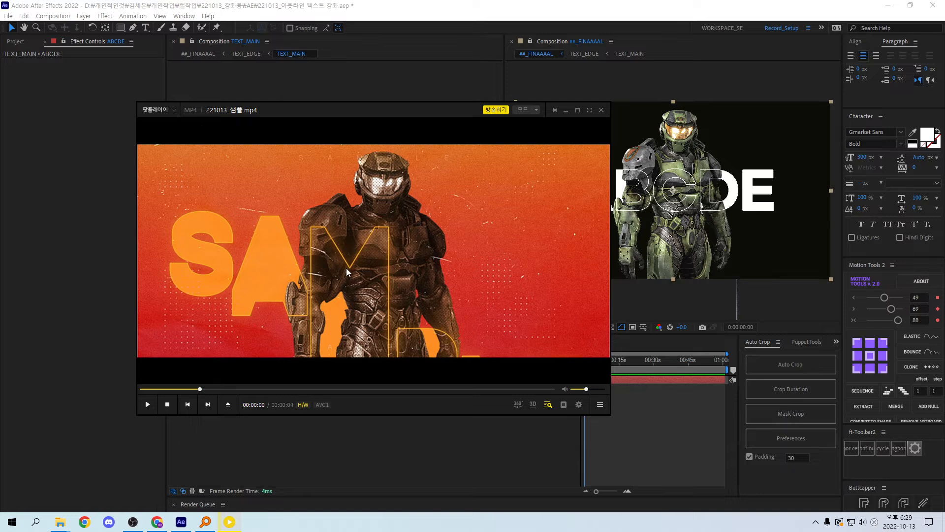
- Shrink the video player to half size, move it aside and examine frame by frame how the SAMPLE letters rise
{"action": "key", "text": "alt+1"}
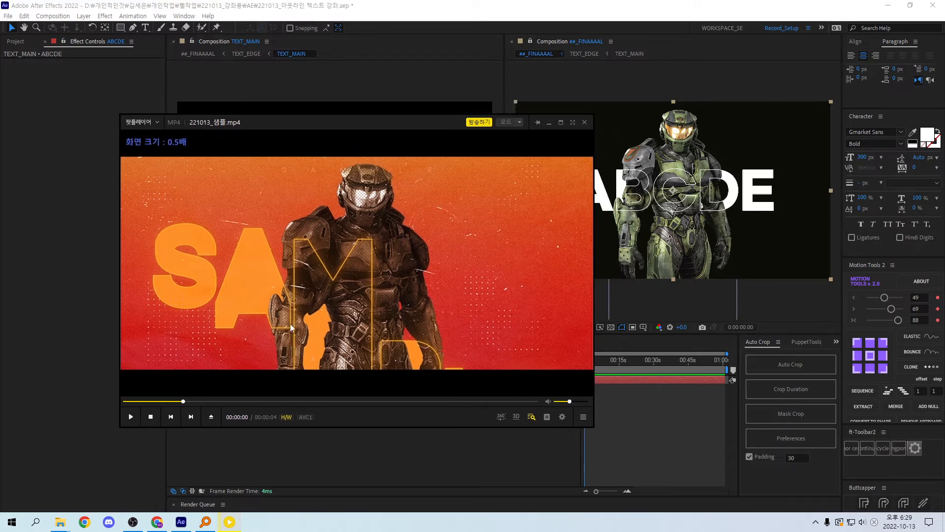
{"action": "left_click_drag", "start_coordinate": [472, 221], "coordinate": [448, 229]}
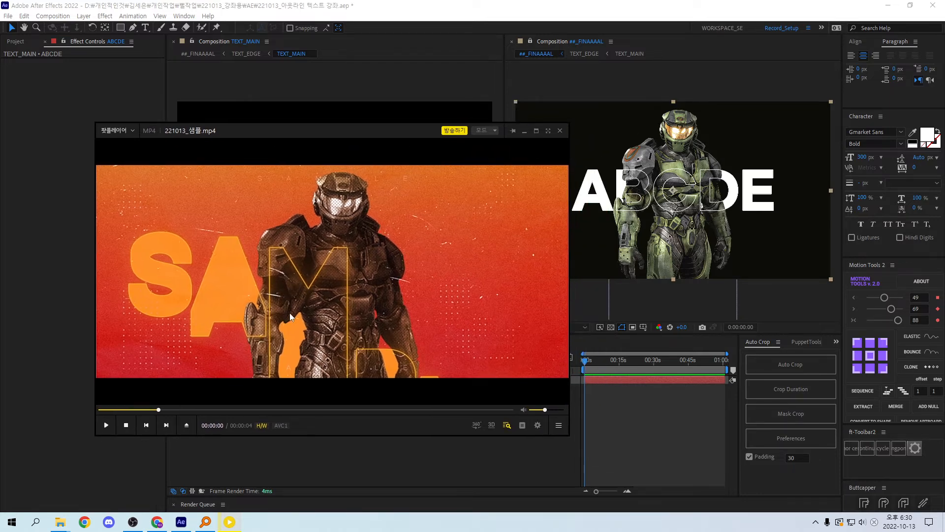
{"action": "key", "text": "space"}
{"action": "key", "text": "d"}
{"action": "key", "text": "d"}
{"action": "key", "text": "d"}
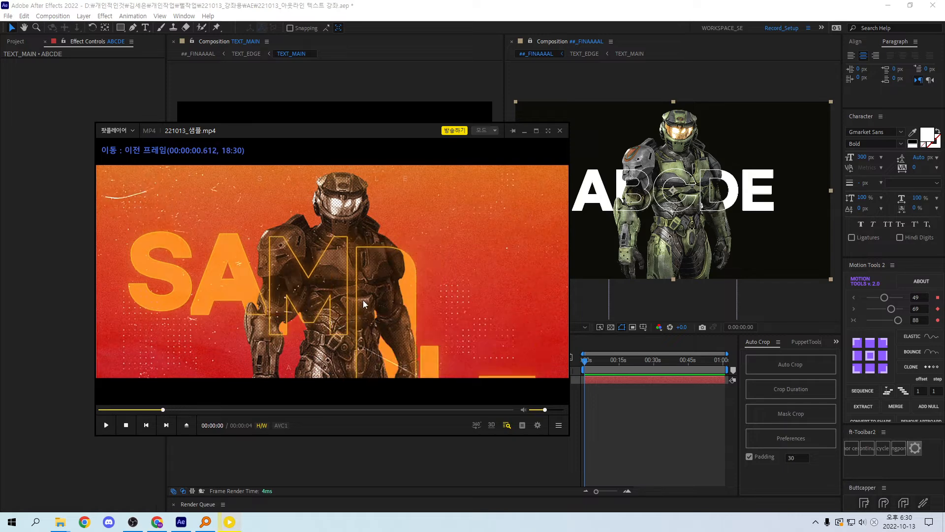
{"action": "key", "text": "f"}
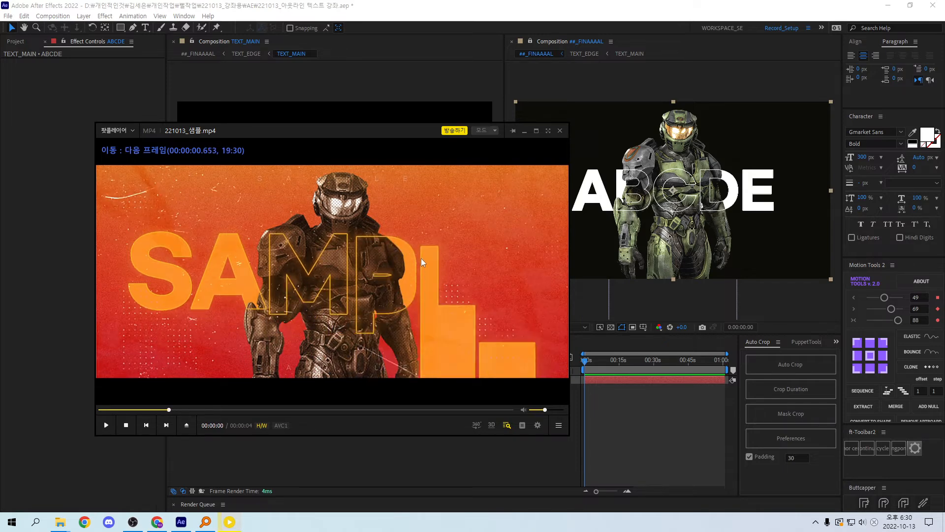
- Return to the TEXT_MAIN composition in After Effects at the first frame and expand the ABCDE layer's text properties
{"action": "left_click", "coordinate": [512, 143]}
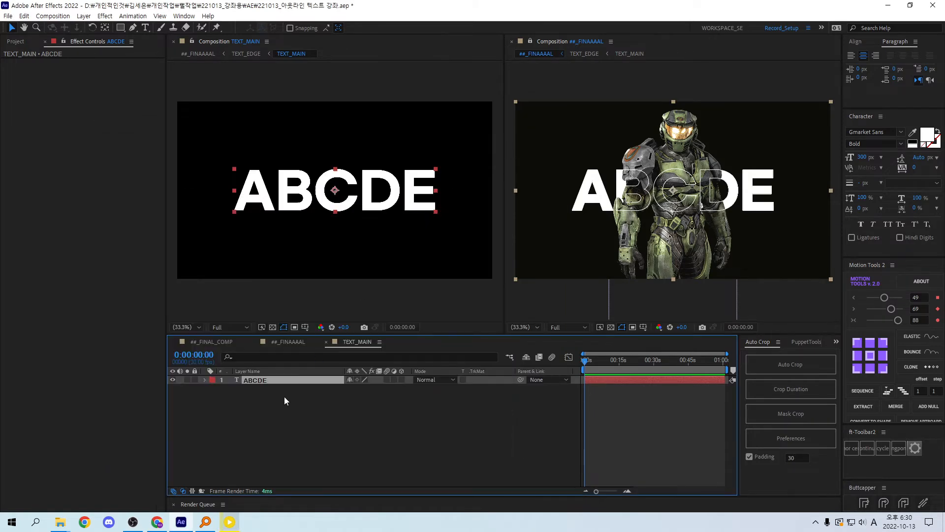
{"action": "left_click", "coordinate": [285, 398]}
{"action": "left_click", "coordinate": [315, 379]}
{"action": "left_click_drag", "start_coordinate": [596, 362], "coordinate": [576, 364]}
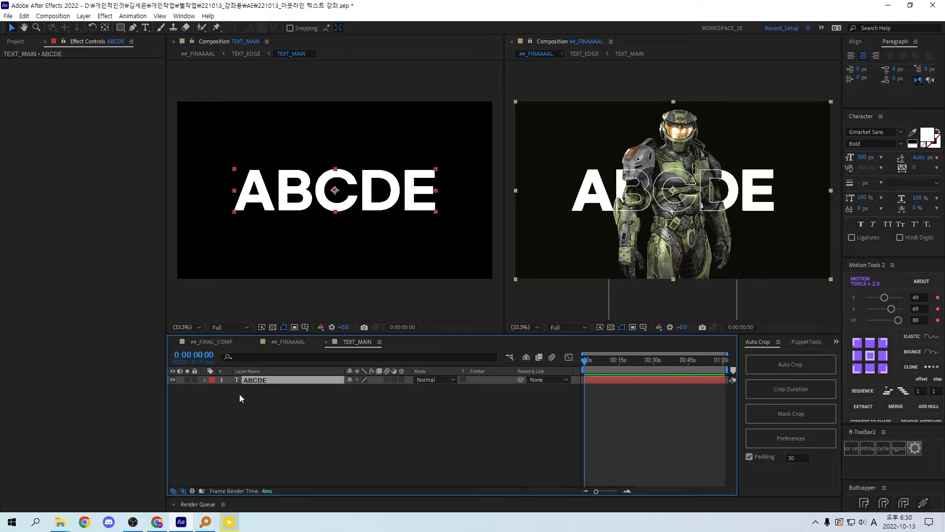
{"action": "left_click", "coordinate": [204, 379]}
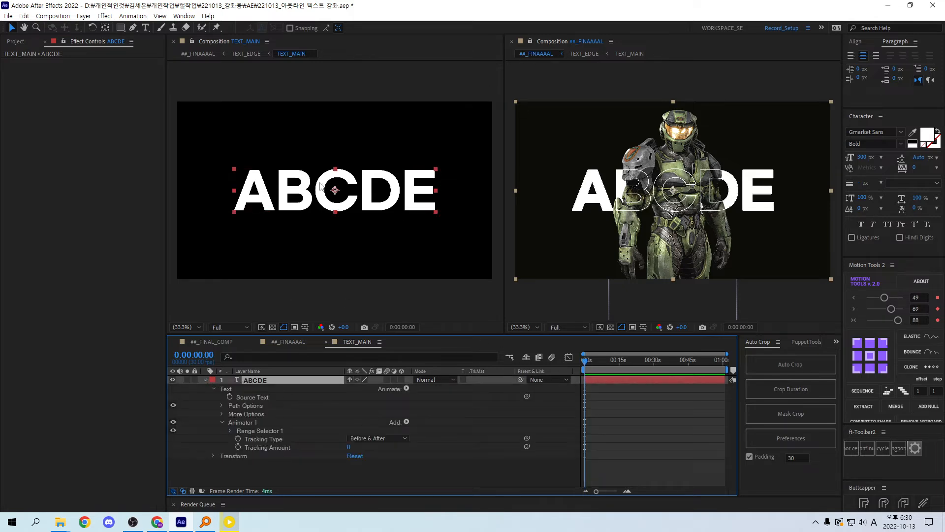
{"action": "left_click", "coordinate": [407, 389]}
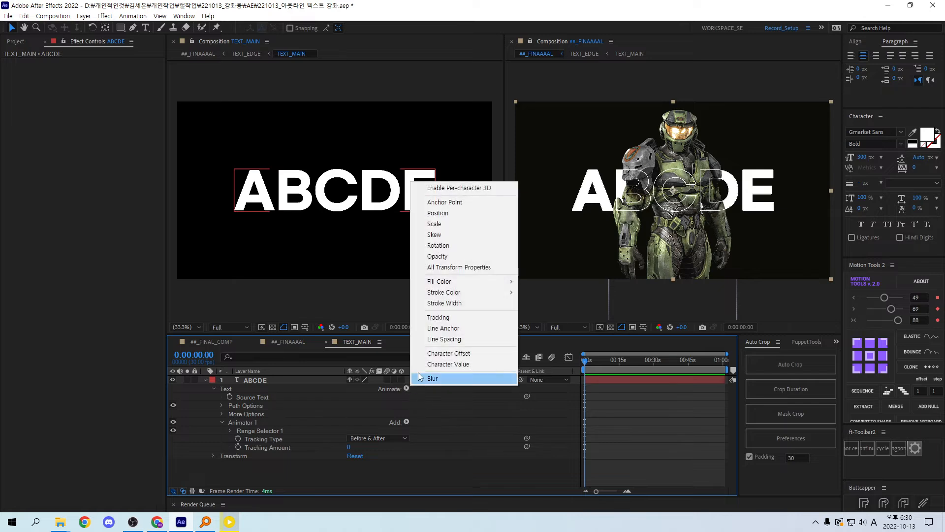
{"action": "left_click", "coordinate": [436, 213]}
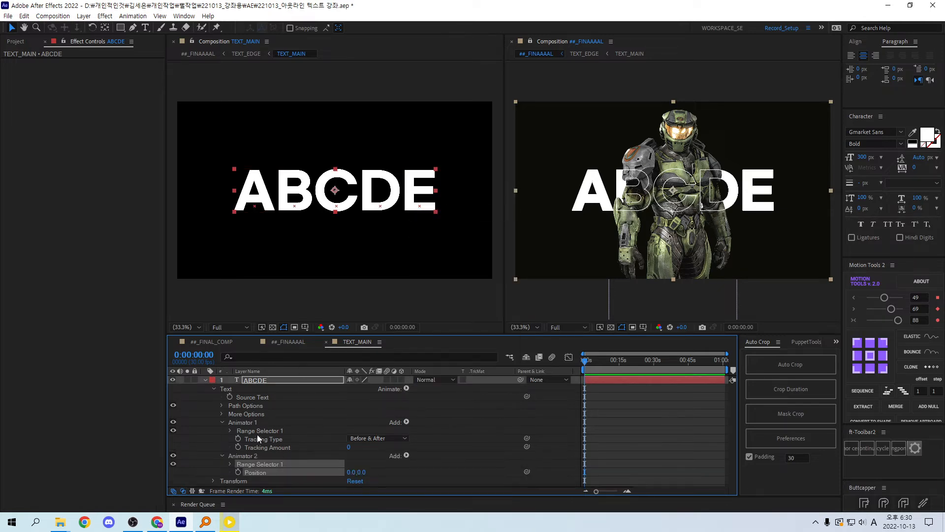
{"action": "key", "text": "ctrl+z"}
- Delete the ABCDE layer's tracking animator and add a Position animator with its position set to 0, 674
{"action": "left_click", "coordinate": [246, 419]}
{"action": "key", "text": "Delete"}
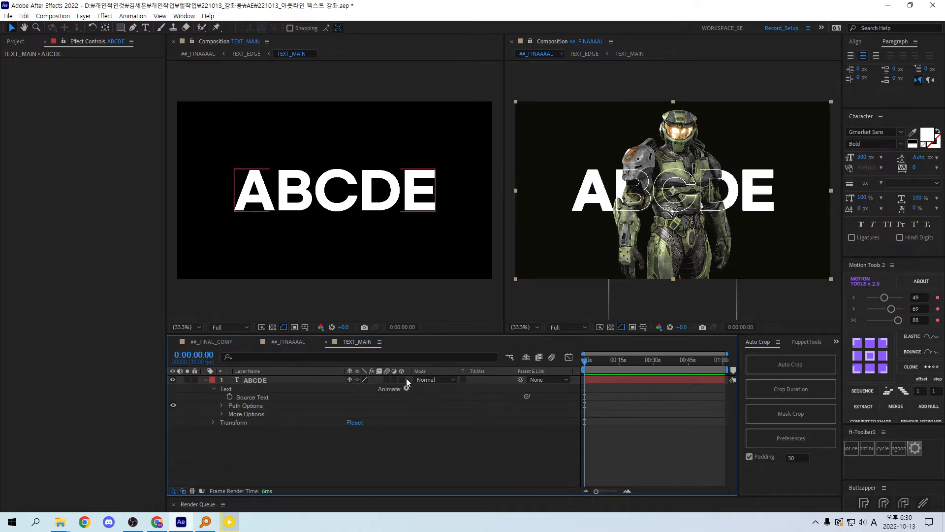
{"action": "left_click", "coordinate": [406, 388]}
{"action": "left_click", "coordinate": [438, 212]}
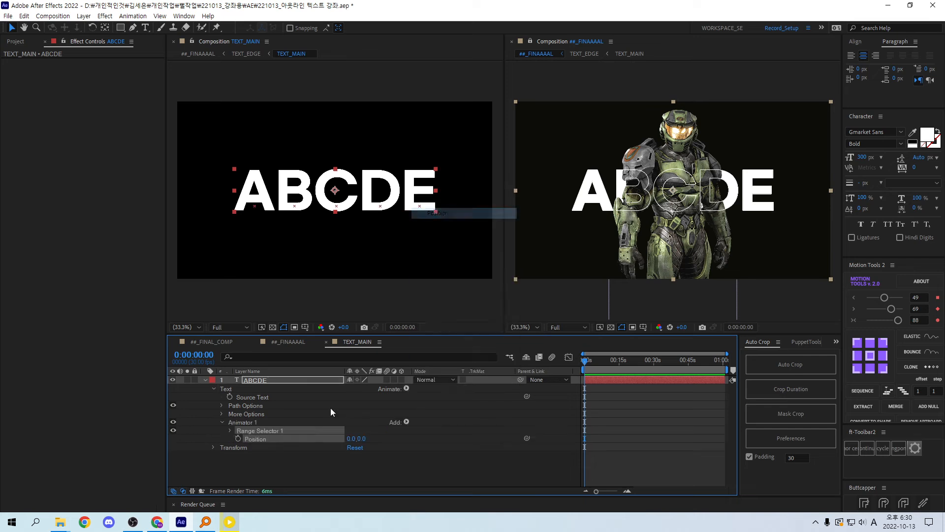
{"action": "left_click_drag", "start_coordinate": [362, 439], "coordinate": [560, 394]}
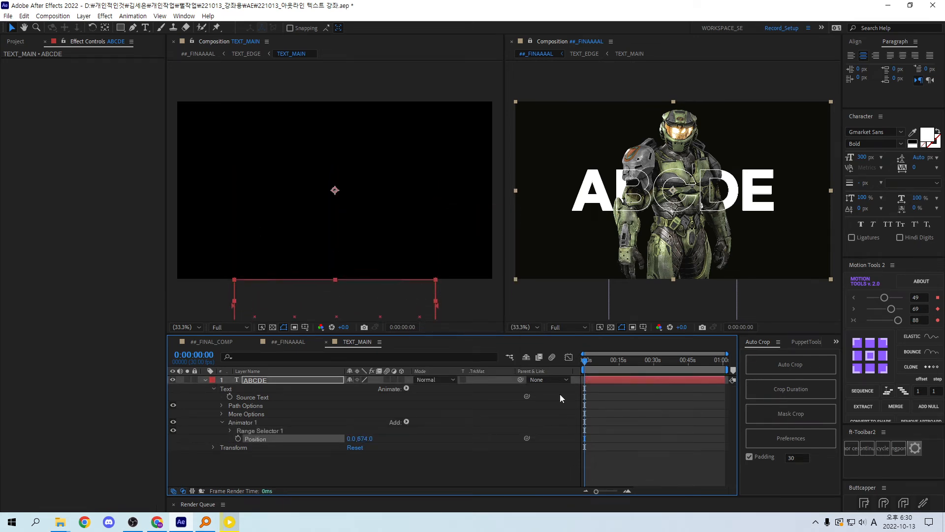
- Expand the advanced settings of the Position animator's Range Selector 1 and set its shape to Ramp Up
{"action": "left_click", "coordinate": [230, 431]}
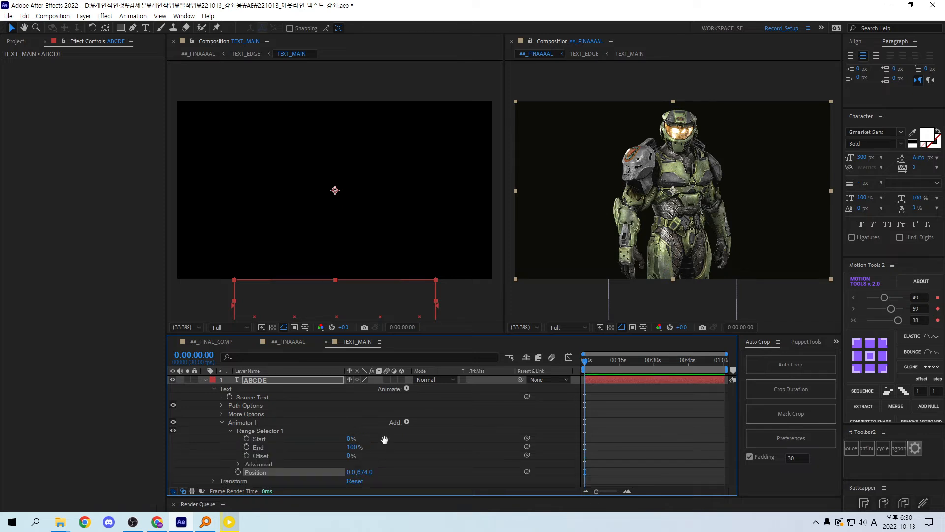
{"action": "left_click", "coordinate": [238, 465]}
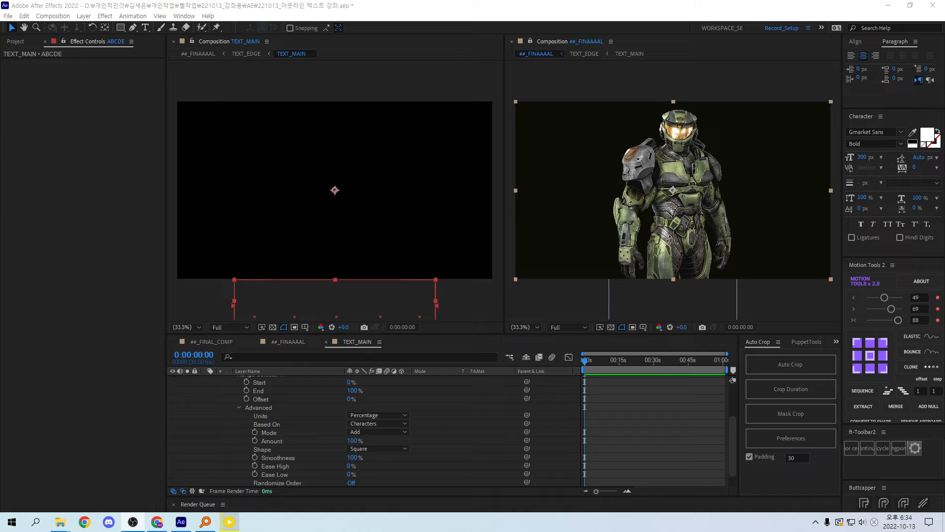
{"action": "left_click", "coordinate": [560, 405]}
{"action": "scroll", "coordinate": [734, 422], "scroll_direction": "down", "scroll_amount": 2}
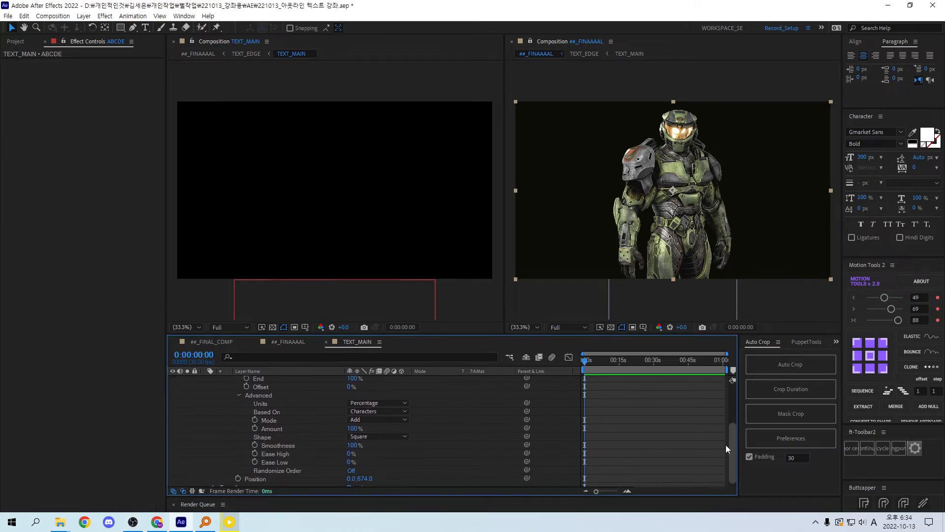
{"action": "scroll", "coordinate": [723, 430], "scroll_direction": "up", "scroll_amount": 3}
{"action": "scroll", "coordinate": [719, 412], "scroll_direction": "down", "scroll_amount": 4}
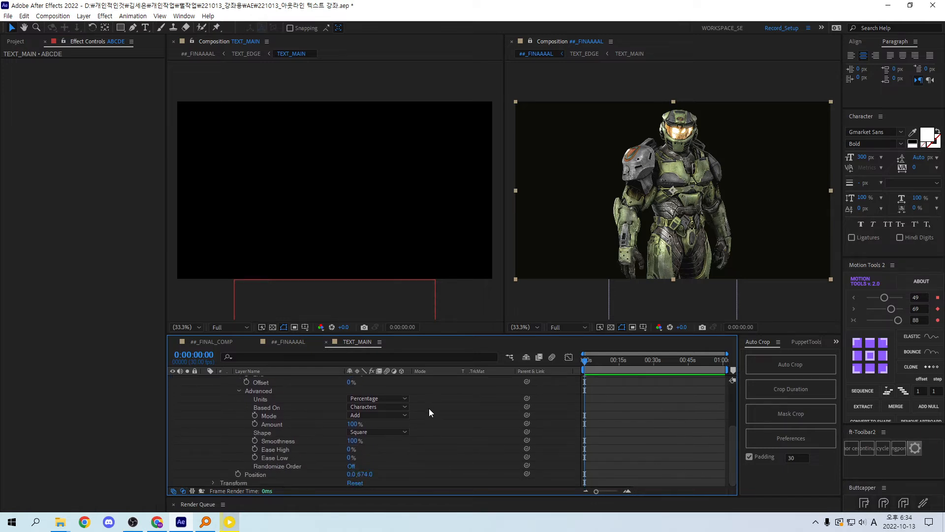
{"action": "left_click", "coordinate": [377, 432]}
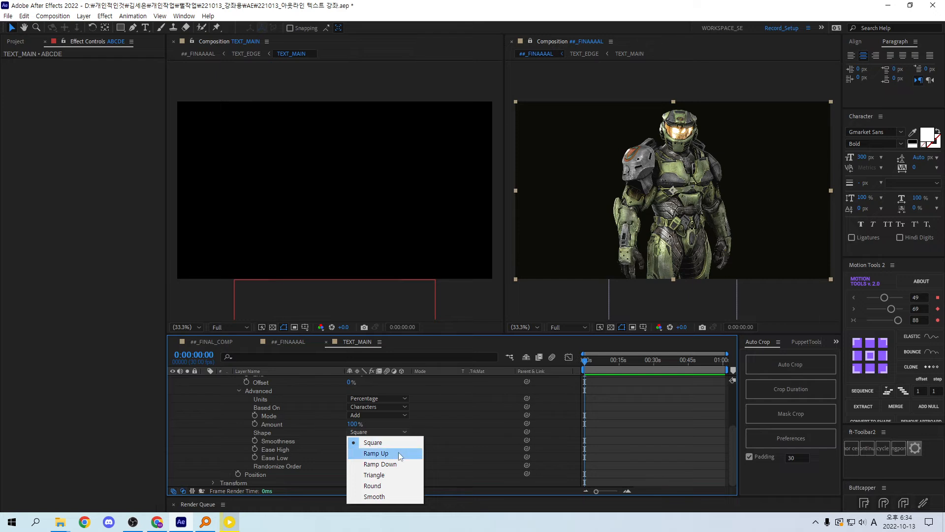
{"action": "left_click", "coordinate": [398, 453]}
- Keyframe the range selector's Offset at -100% on the first frame and 100% at 1 second, and preview it
{"action": "scroll", "coordinate": [347, 426], "scroll_direction": "up", "scroll_amount": 3}
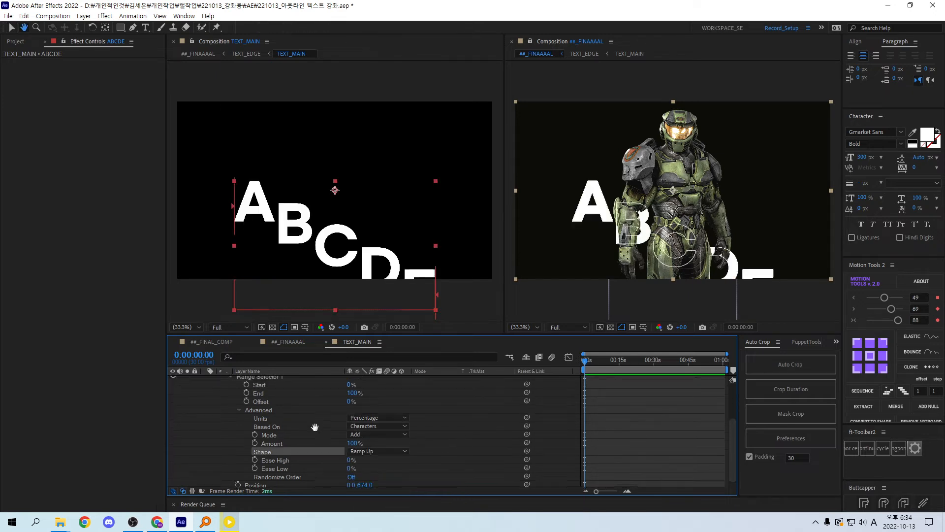
{"action": "left_click_drag", "start_coordinate": [349, 422], "coordinate": [290, 429]}
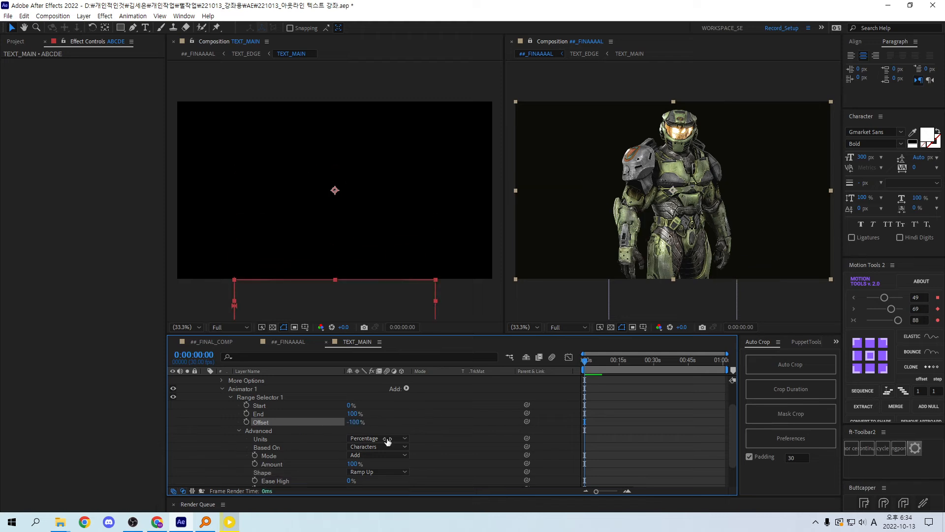
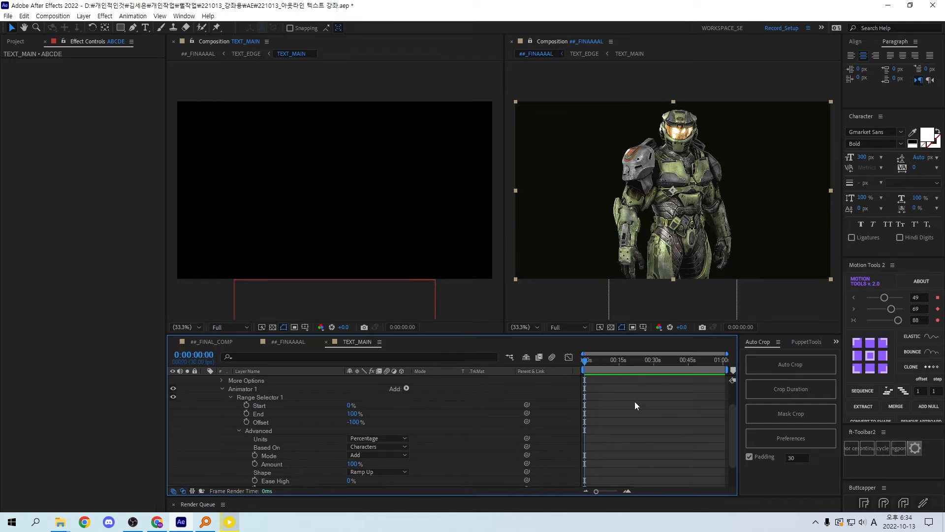
{"action": "left_click", "coordinate": [245, 421]}
{"action": "key", "text": "space"}
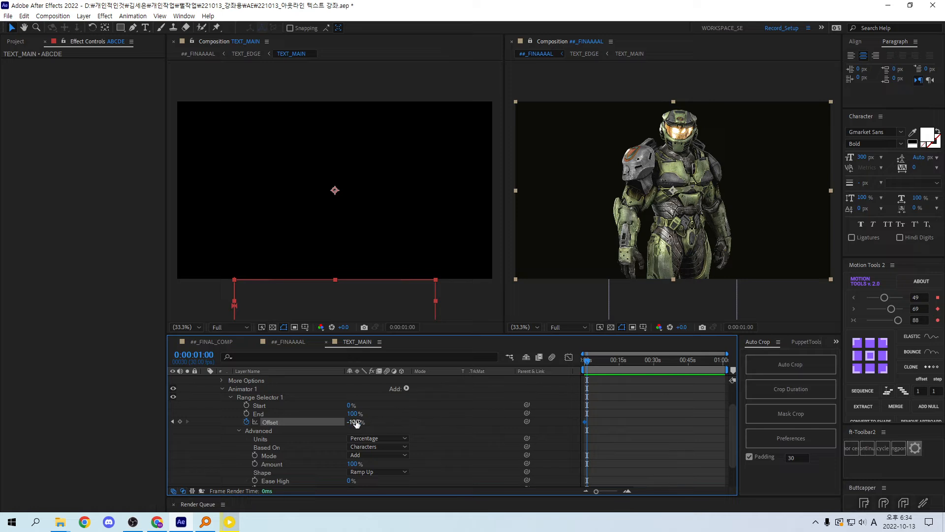
{"action": "left_click_drag", "start_coordinate": [356, 423], "coordinate": [454, 423]}
{"action": "key", "text": "space"}
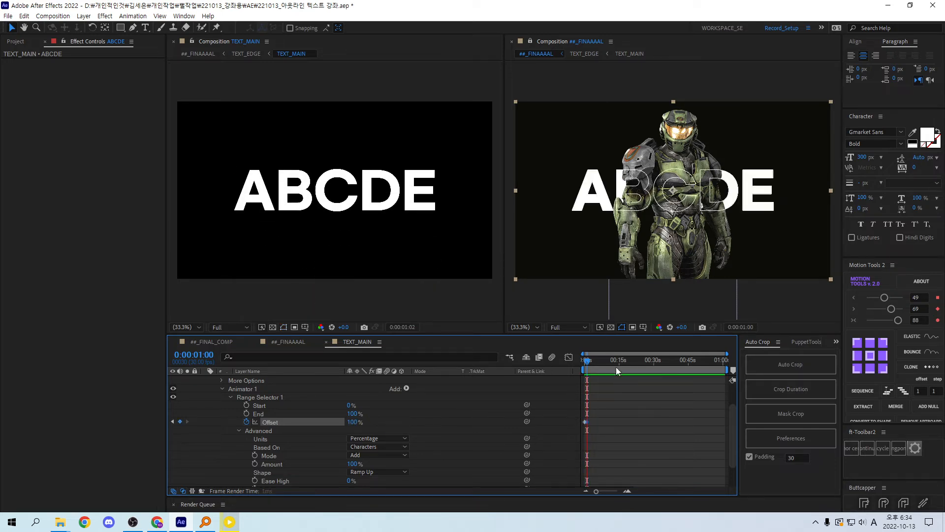
- Close the separate ##_FINAAAAL composition viewer and play the ABCDE letter animation in TEXT_MAIN from the start
{"action": "left_click_drag", "start_coordinate": [587, 361], "coordinate": [577, 361]}
{"action": "key", "text": "equal"}
{"action": "key", "text": "equal"}
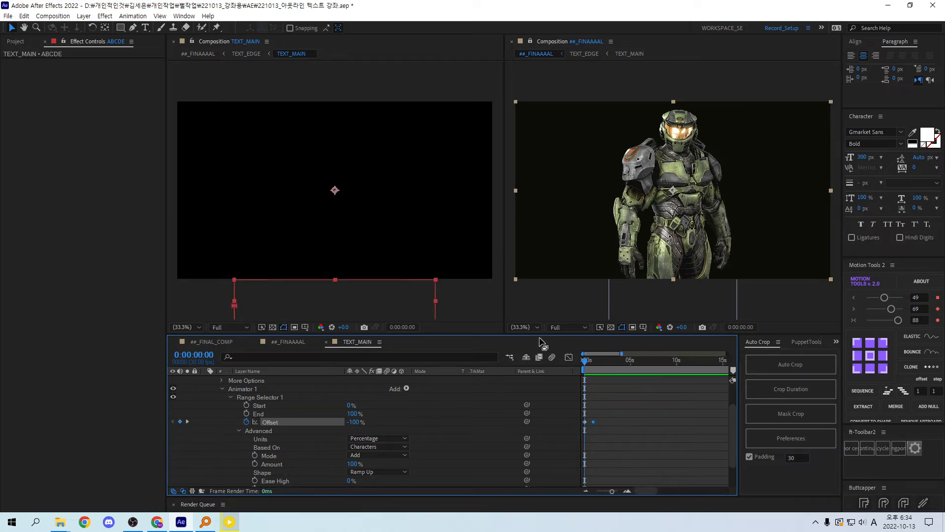
{"action": "left_click", "coordinate": [552, 80]}
{"action": "key", "text": "ctrl+w"}
{"action": "left_click", "coordinate": [598, 397]}
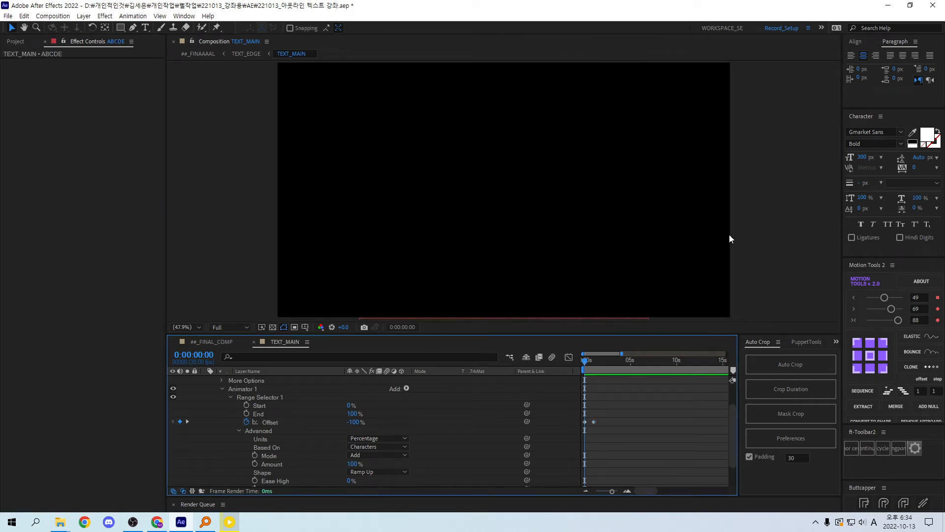
{"action": "left_click", "coordinate": [750, 223]}
{"action": "key", "text": "space"}
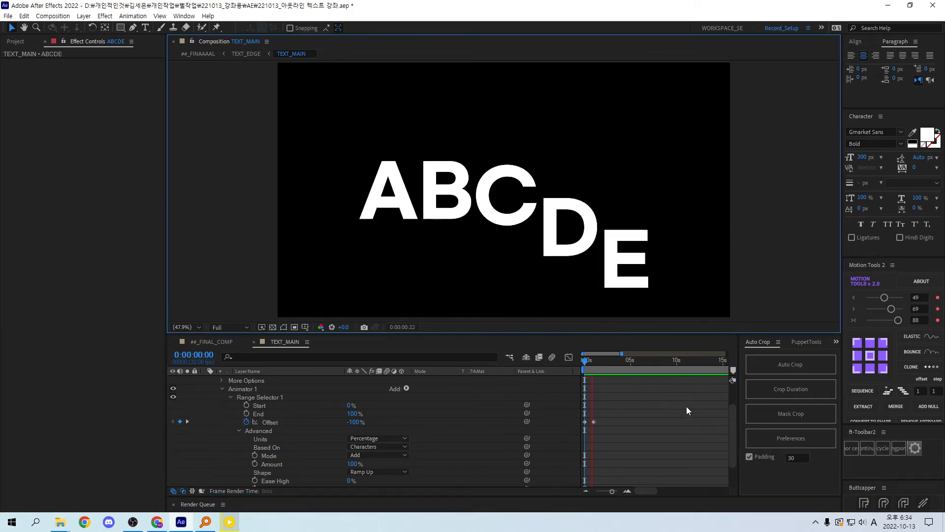
{"action": "left_click", "coordinate": [539, 367]}
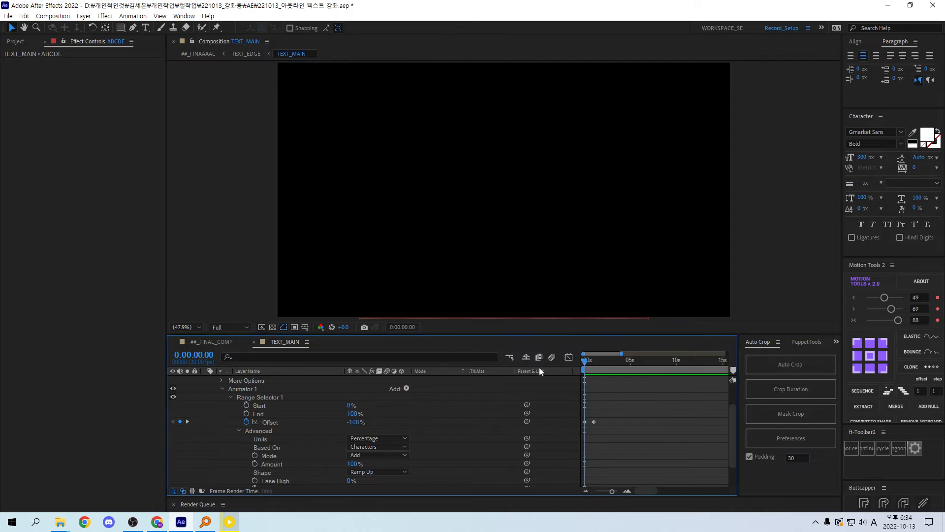
{"action": "scroll", "coordinate": [630, 418], "scroll_direction": "up", "scroll_amount": 2}
{"action": "left_click_drag", "start_coordinate": [645, 413], "coordinate": [603, 436]}
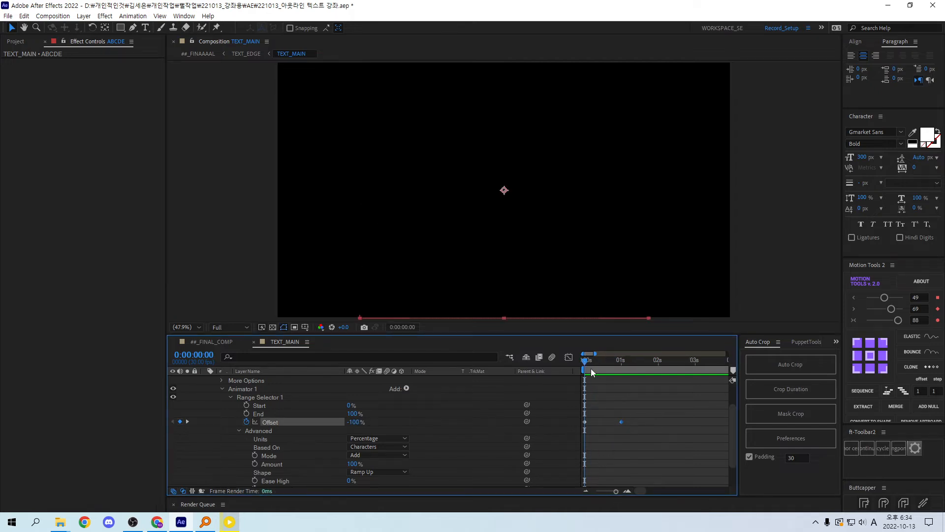
{"action": "mouse_move", "coordinate": [591, 368]}
{"action": "left_mouse_down"}
{"action": "mouse_move", "coordinate": [601, 362]}
{"action": "mouse_move", "coordinate": [593, 362]}
{"action": "left_mouse_up"}
{"action": "left_click_drag", "start_coordinate": [635, 418], "coordinate": [587, 435]}
{"action": "key", "text": "F9"}
{"action": "key", "text": "shift+F3"}
{"action": "key", "text": "shift+F3"}
{"action": "key", "text": "ctrl+z"}
{"action": "left_click", "coordinate": [612, 429]}
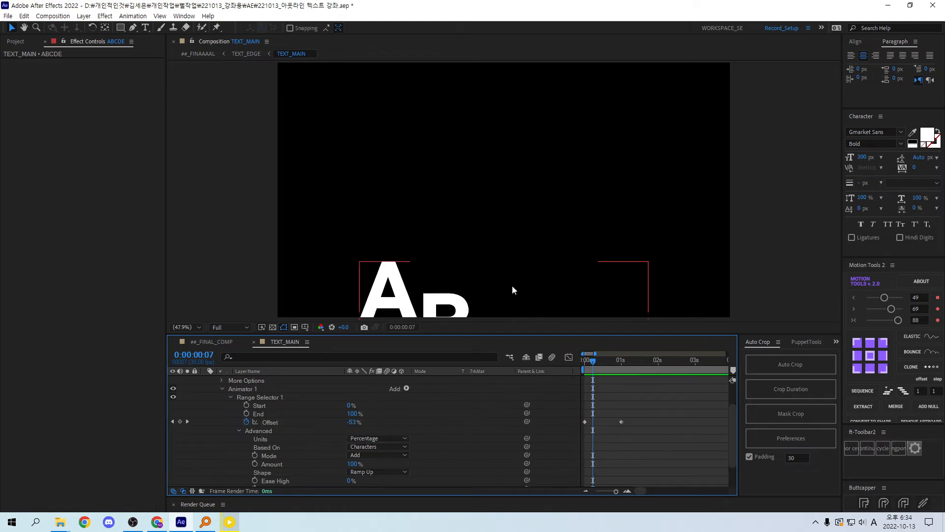
- Preview the letter animation and inspect the two Offset keyframes and their speed graph
{"action": "key", "text": "space"}
{"action": "key", "text": "space"}
{"action": "left_click_drag", "start_coordinate": [652, 422], "coordinate": [670, 420]}
{"action": "left_click_drag", "start_coordinate": [612, 422], "coordinate": [556, 415]}
{"action": "left_click", "coordinate": [618, 403]}
{"action": "left_click_drag", "start_coordinate": [646, 415], "coordinate": [581, 431]}
{"action": "key", "text": "shift+F3"}
{"action": "key", "text": "shift+F3"}
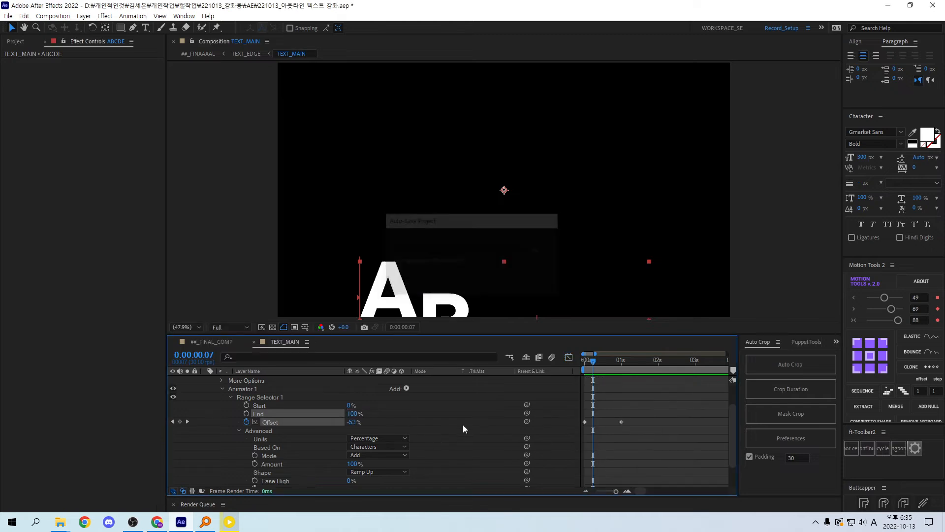
{"action": "left_click", "coordinate": [623, 409]}
{"action": "key", "text": "space"}
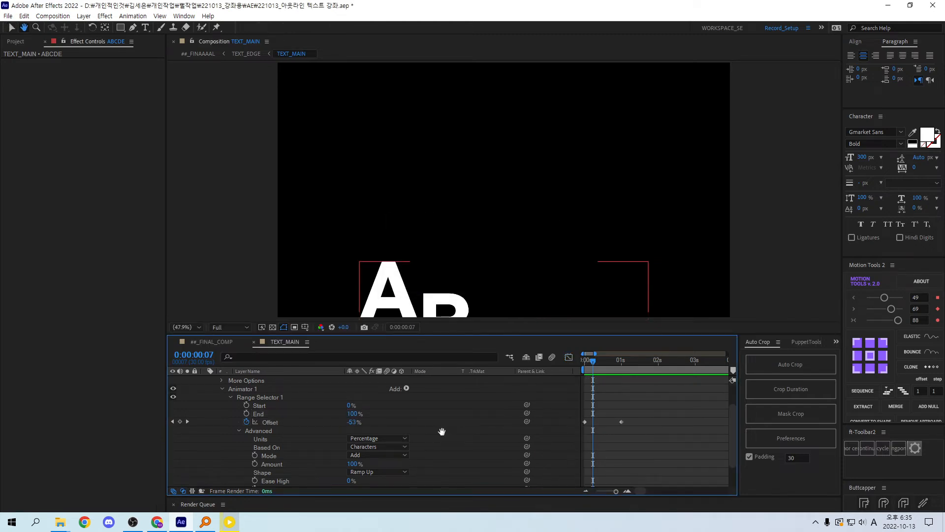
- Apply Easy Ease to both Offset keyframes and display their speed curve in the graph editor
{"action": "scroll", "coordinate": [441, 431], "scroll_direction": "down", "scroll_amount": 1}
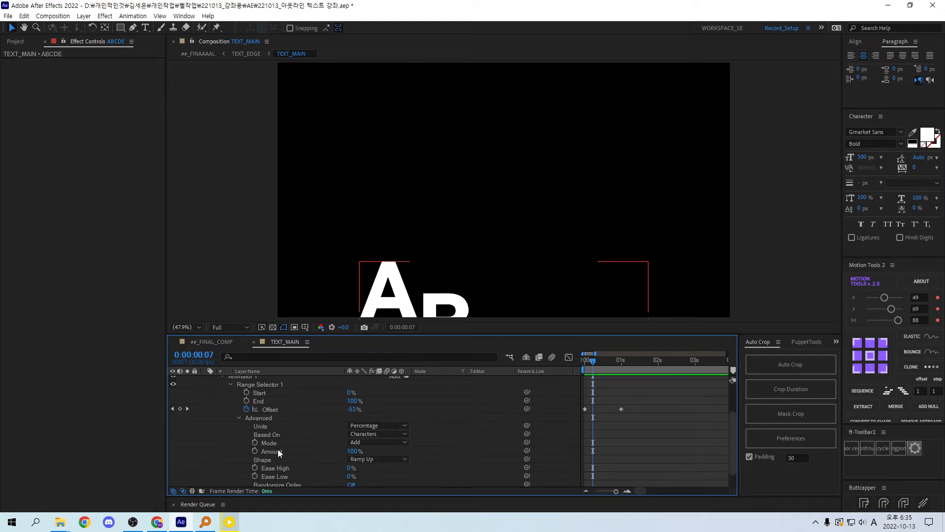
{"action": "scroll", "coordinate": [265, 429], "scroll_direction": "down", "scroll_amount": 2}
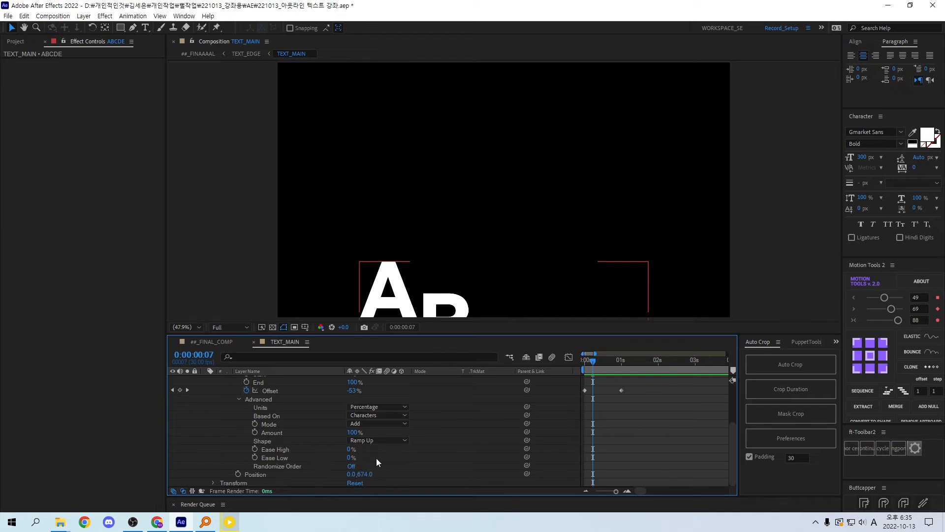
{"action": "left_click", "coordinate": [581, 358]}
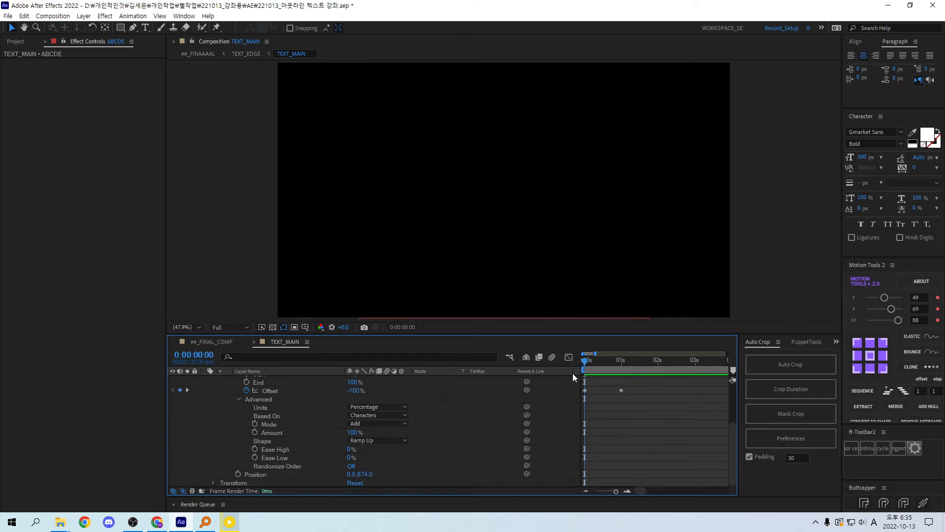
{"action": "left_click_drag", "start_coordinate": [638, 388], "coordinate": [577, 397]}
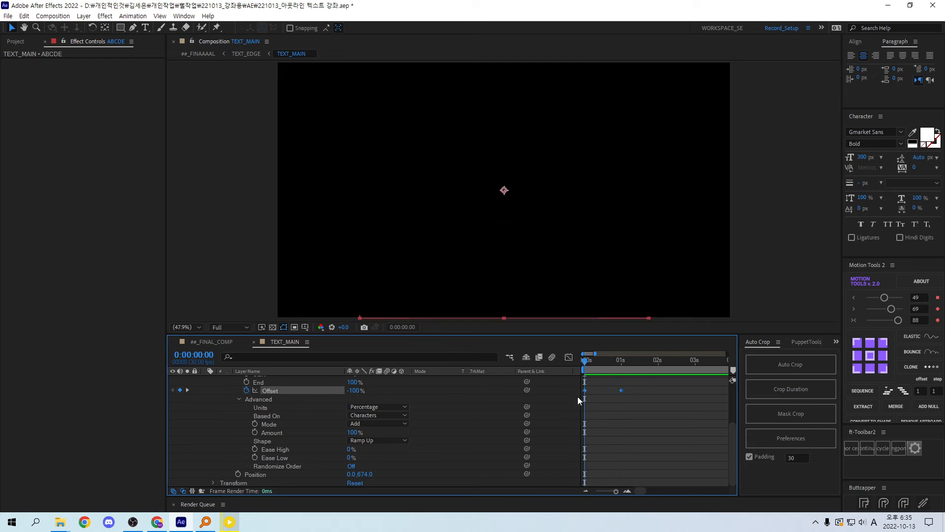
{"action": "key", "text": "F9"}
{"action": "key", "text": "shift+F3"}
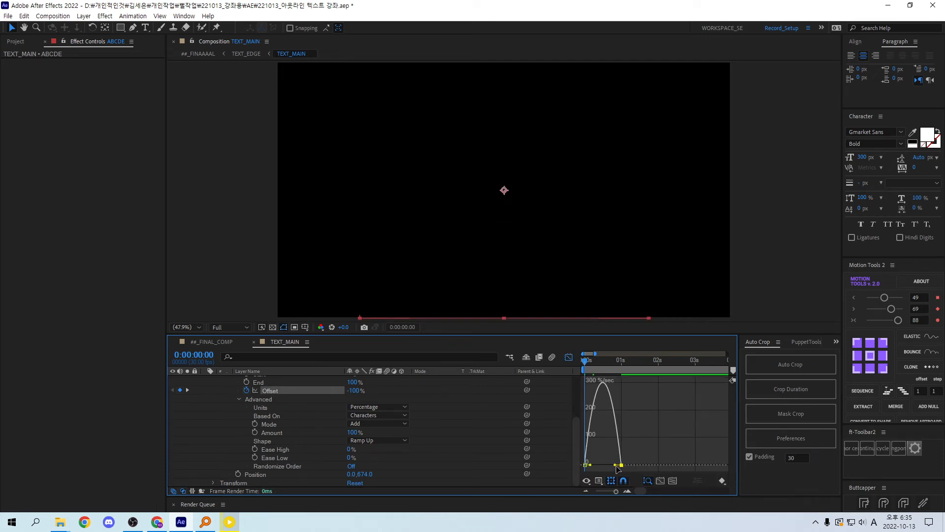
- Lengthen the ease into the last Offset keyframe in the speed graph, preview it, and close the graph editor
{"action": "left_click_drag", "start_coordinate": [616, 465], "coordinate": [602, 465]}
{"action": "key", "text": "space"}
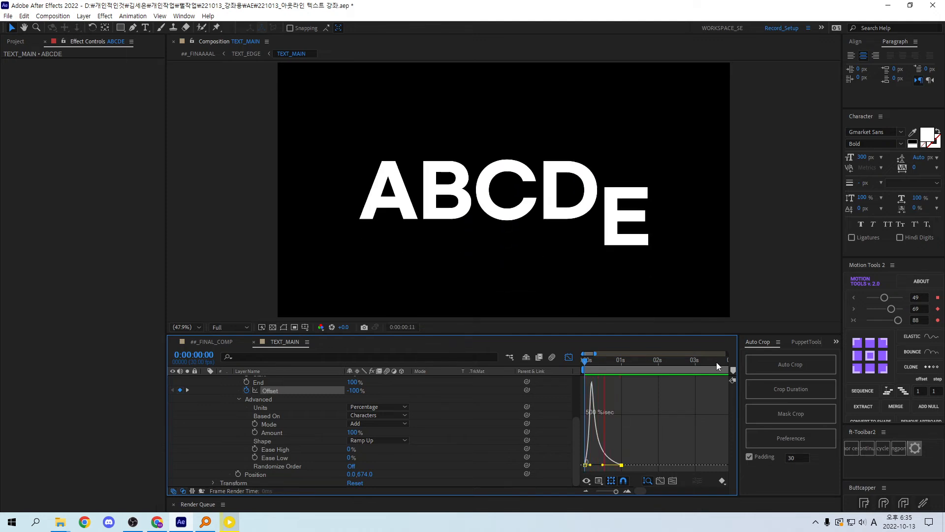
{"action": "key", "text": "shift+F3"}
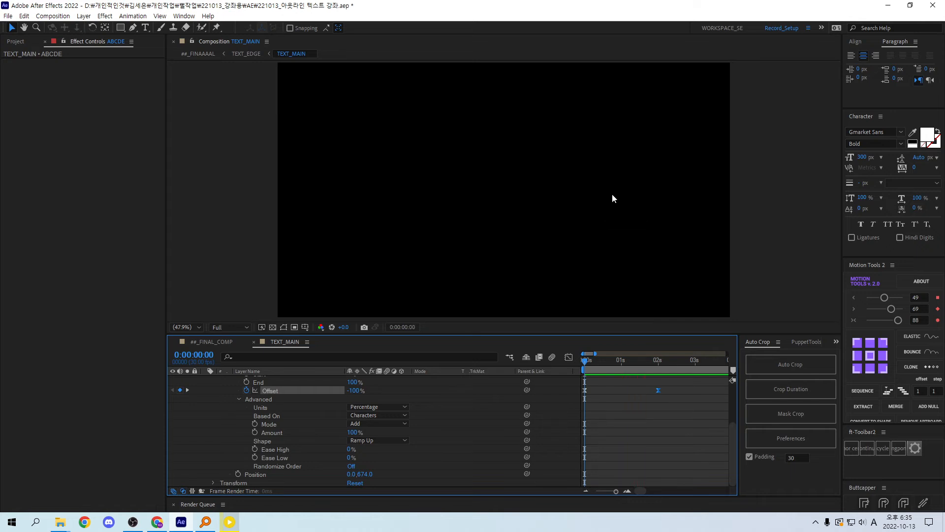
{"action": "key", "text": "space"}
- Undo the easing and spacing changes so the Offset keyframes are linear again at 0 and 1 second
{"action": "scroll", "coordinate": [619, 410], "scroll_direction": "up", "scroll_amount": 2}
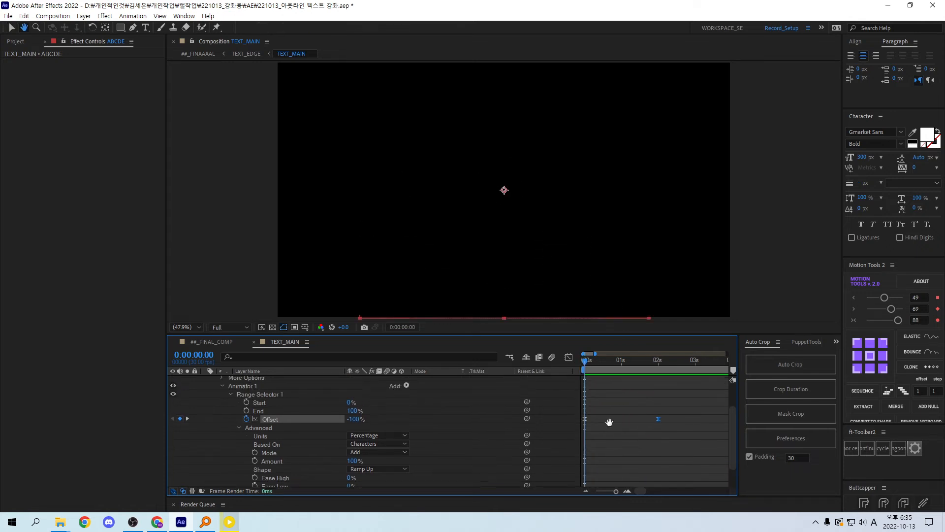
{"action": "left_click_drag", "start_coordinate": [636, 424], "coordinate": [662, 426]}
{"action": "left_click", "coordinate": [643, 423]}
{"action": "left_click_drag", "start_coordinate": [623, 369], "coordinate": [660, 368]}
{"action": "key", "text": "ctrl+z"}
{"action": "left_click", "coordinate": [620, 418]}
{"action": "left_click", "coordinate": [470, 442]}
{"action": "scroll", "coordinate": [389, 436], "scroll_direction": "down", "scroll_amount": 2}
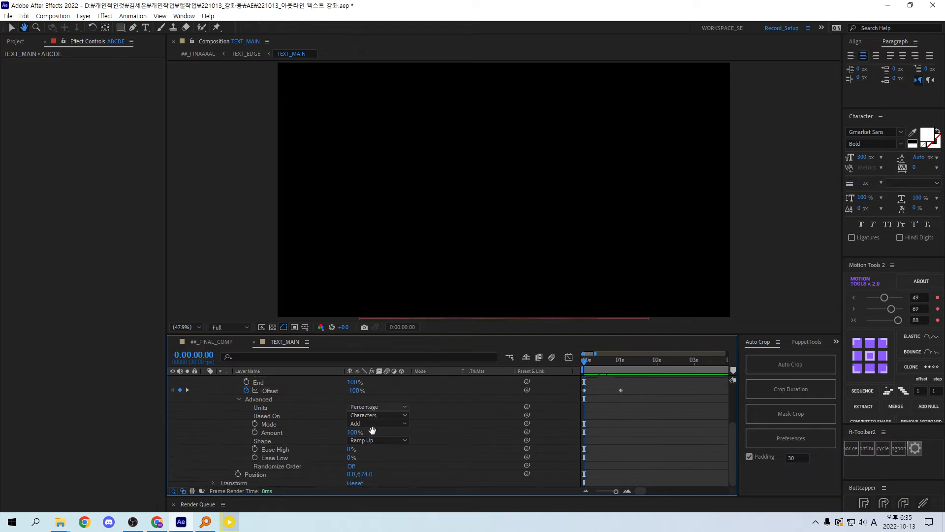
- Move to frame 26, set the range selector's Ease Low to 85%, and preview the letters
{"action": "left_click", "coordinate": [594, 362]}
{"action": "left_click_drag", "start_coordinate": [595, 362], "coordinate": [616, 364]}
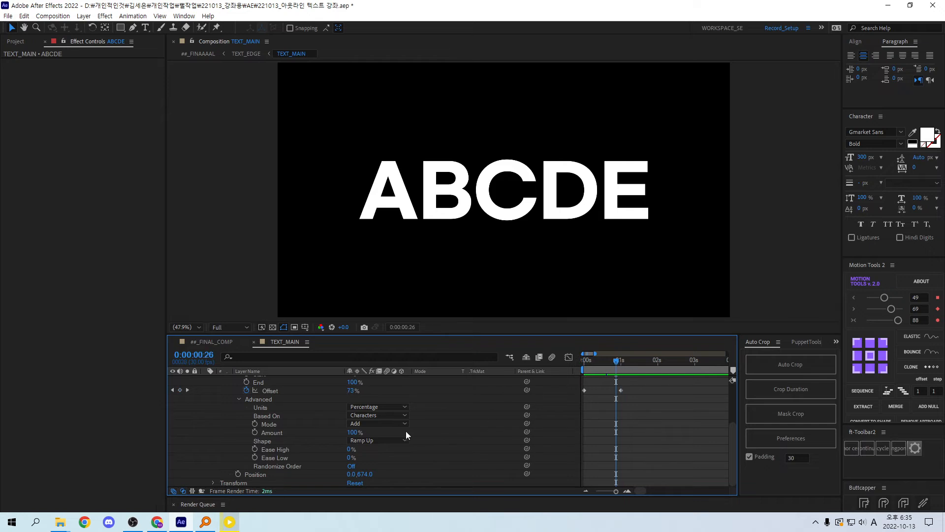
{"action": "left_click", "coordinate": [350, 457]}
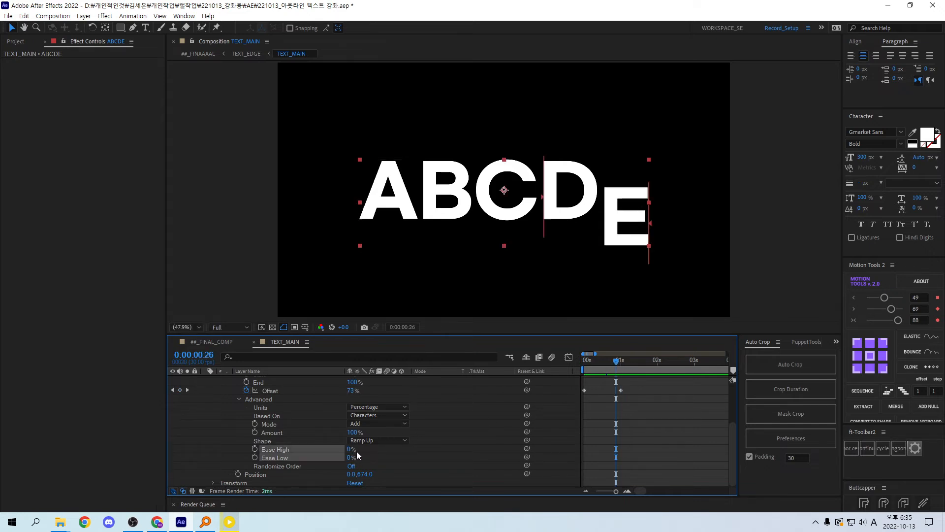
{"action": "type", "text": "85"}
{"action": "key", "text": "Return"}
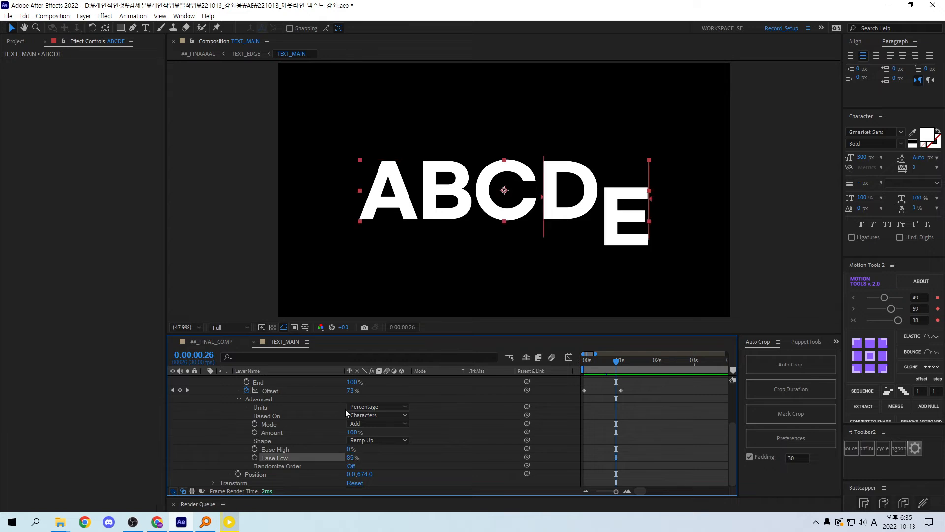
{"action": "key", "text": "space"}
{"action": "key", "text": "space"}
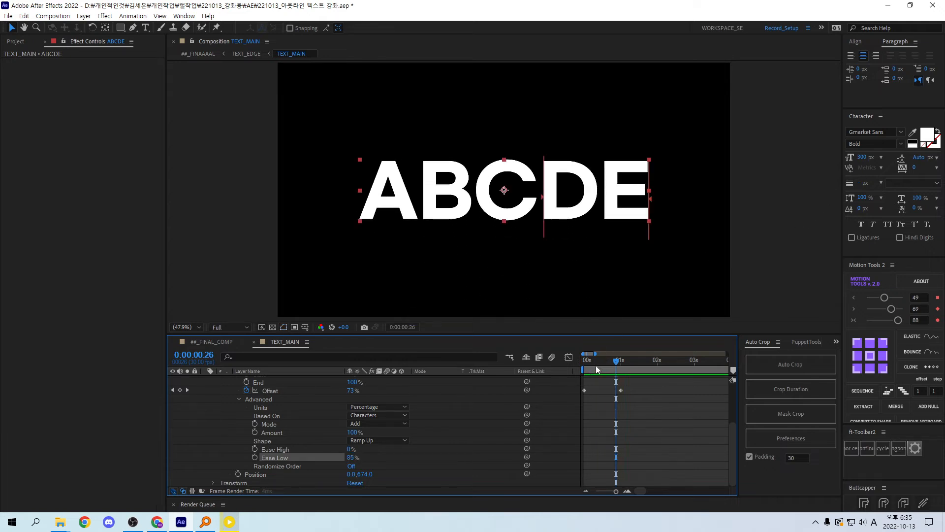
{"action": "key", "text": "space"}
{"action": "key", "text": "space"}
{"action": "key", "text": "space"}
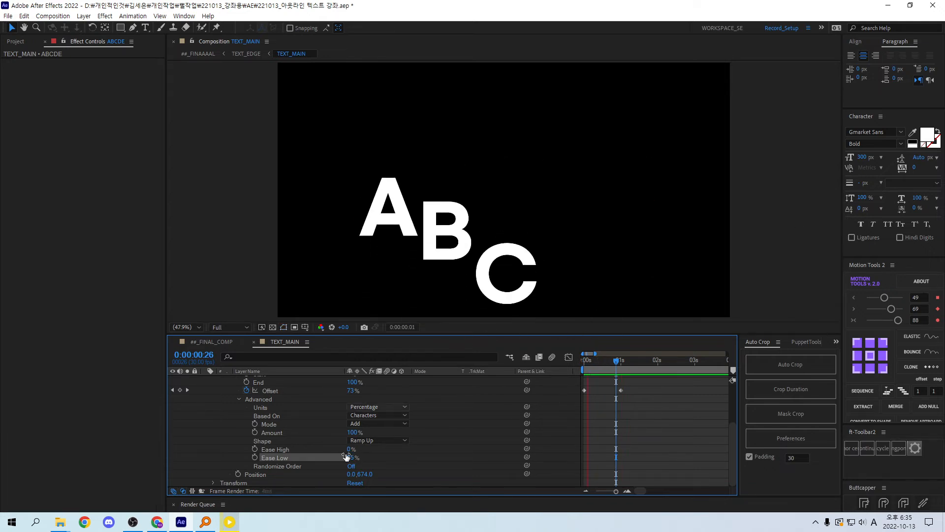
{"action": "key", "text": "space"}
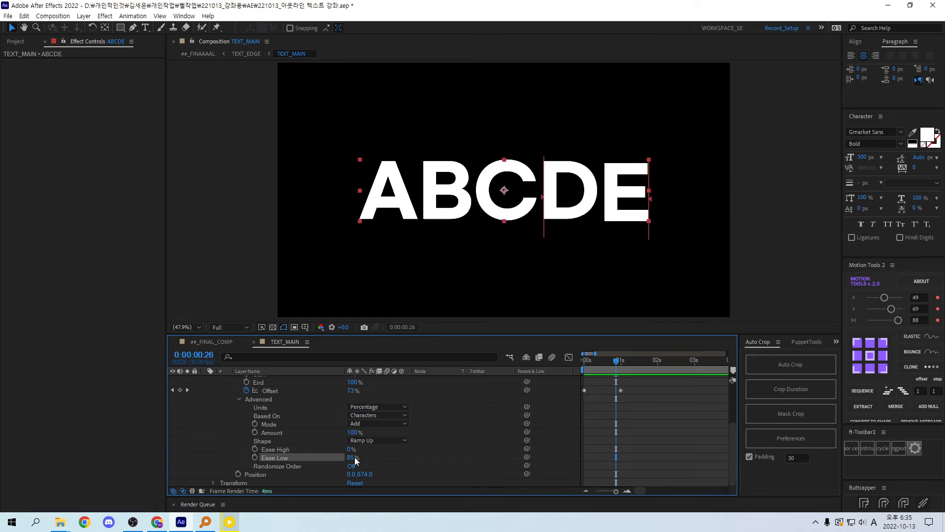
- Set the range selector's Ease Low to 100% and preview the letter animation
{"action": "left_click", "coordinate": [351, 458]}
{"action": "type", "text": "100"}
{"action": "key", "text": "Return"}
{"action": "key", "text": "space"}
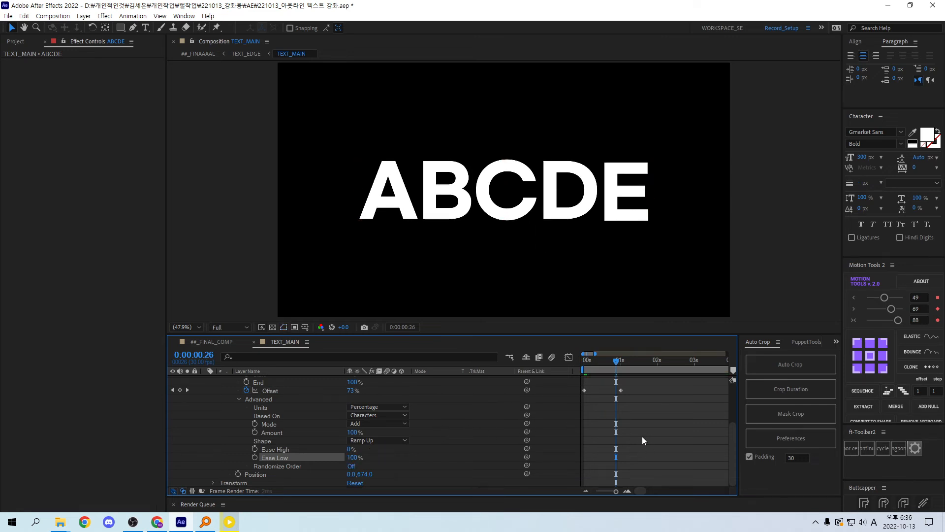
{"action": "key", "text": "space"}
{"action": "key", "text": "space"}
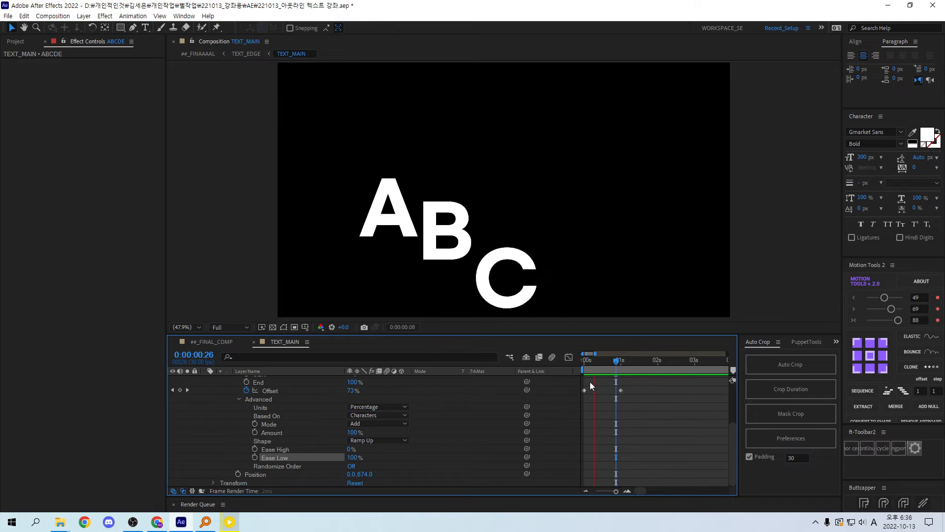
{"action": "key", "text": "space"}
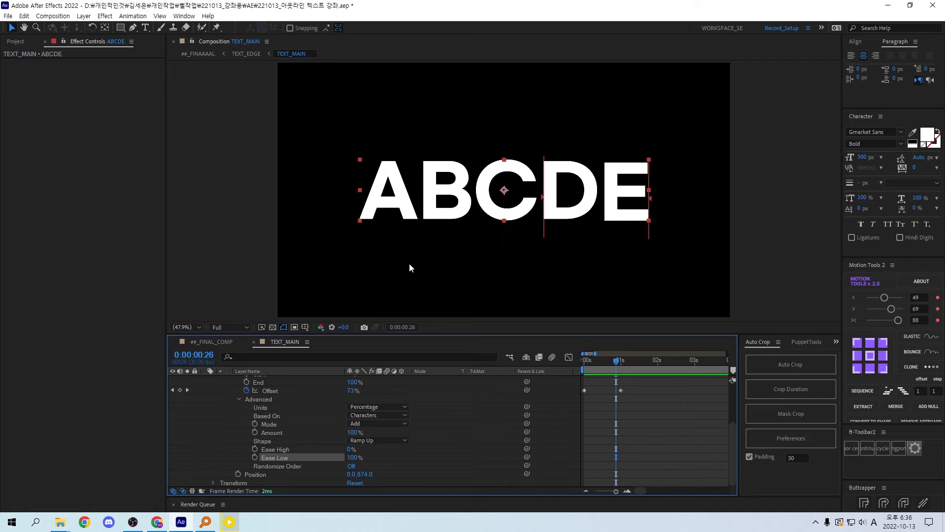
- Ease both Offset keyframes and lengthen the ease into the last one in the enlarged speed graph
{"action": "left_click", "coordinate": [631, 429]}
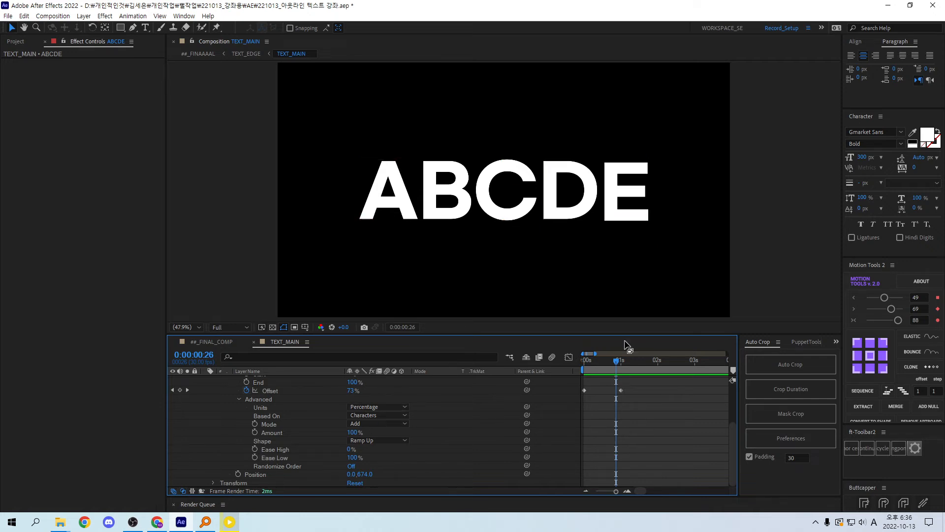
{"action": "left_click_drag", "start_coordinate": [635, 395], "coordinate": [570, 381]}
{"action": "left_click", "coordinate": [568, 357]}
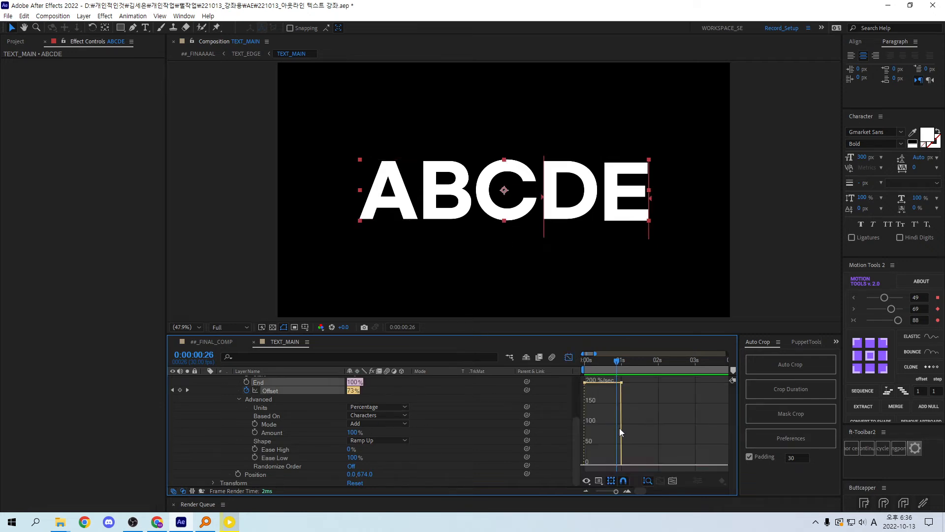
{"action": "key", "text": "grave"}
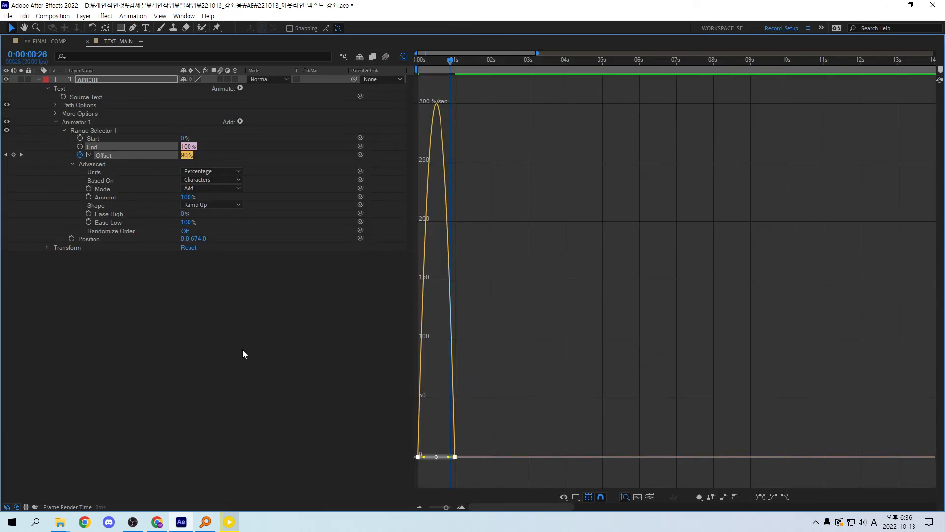
{"action": "left_click", "coordinate": [242, 350]}
{"action": "left_click", "coordinate": [90, 147]}
{"action": "left_click", "coordinate": [110, 155]}
{"action": "left_click_drag", "start_coordinate": [543, 395], "coordinate": [436, 459]}
{"action": "key", "text": "Home"}
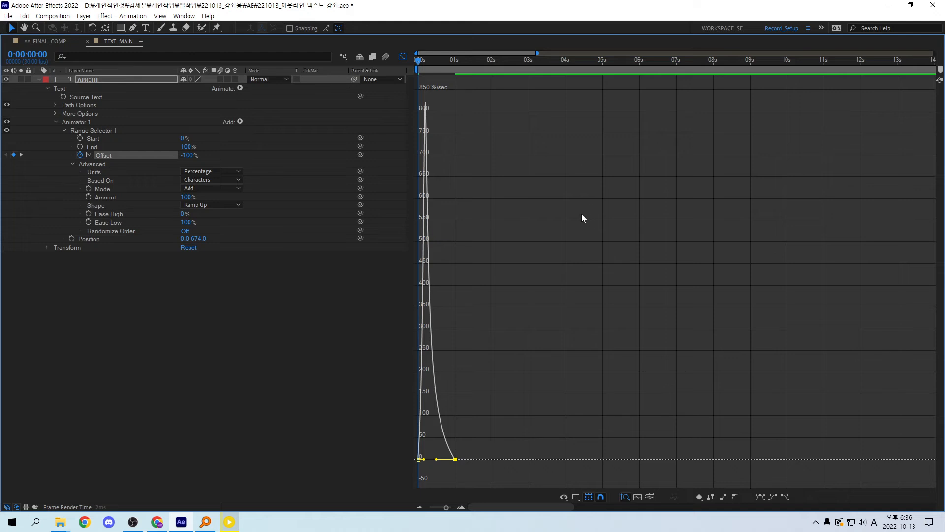
- Lengthen the ease out of the first Offset keyframe to shape a sharp speed peak midway between the keyframes
{"action": "key", "text": "equal"}
{"action": "key", "text": "equal"}
{"action": "key", "text": "equal"}
{"action": "key", "text": "space"}
{"action": "key", "text": "space"}
{"action": "left_click_drag", "start_coordinate": [703, 418], "coordinate": [400, 479]}
{"action": "left_click_drag", "start_coordinate": [467, 459], "coordinate": [559, 462]}
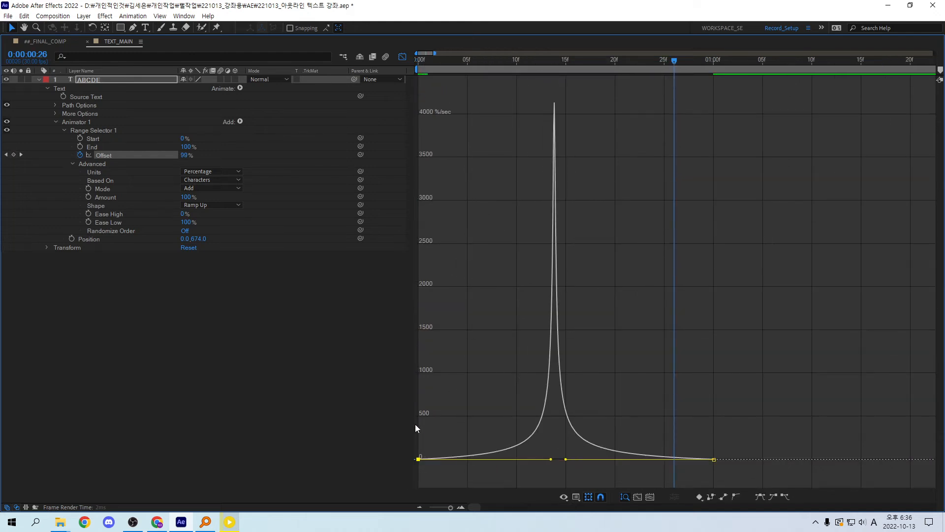
- Undo the easing edits on the Offset keyframes, close the graph editor and restore the timeline to its normal size
{"action": "key", "text": "ctrl+z"}
{"action": "key", "text": "ctrl+z"}
{"action": "key", "text": "ctrl+z"}
{"action": "key", "text": "shift+F3"}
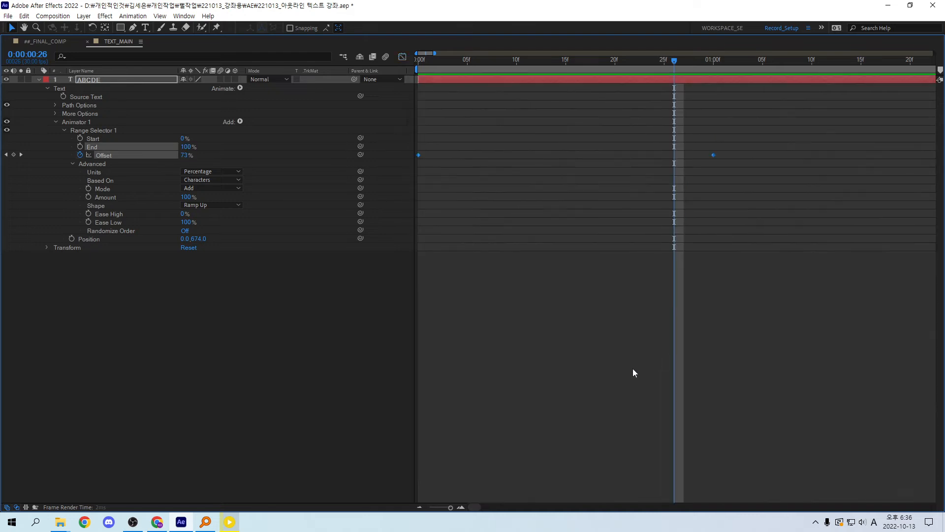
{"action": "key", "text": "grave"}
{"action": "left_click", "coordinate": [612, 441]}
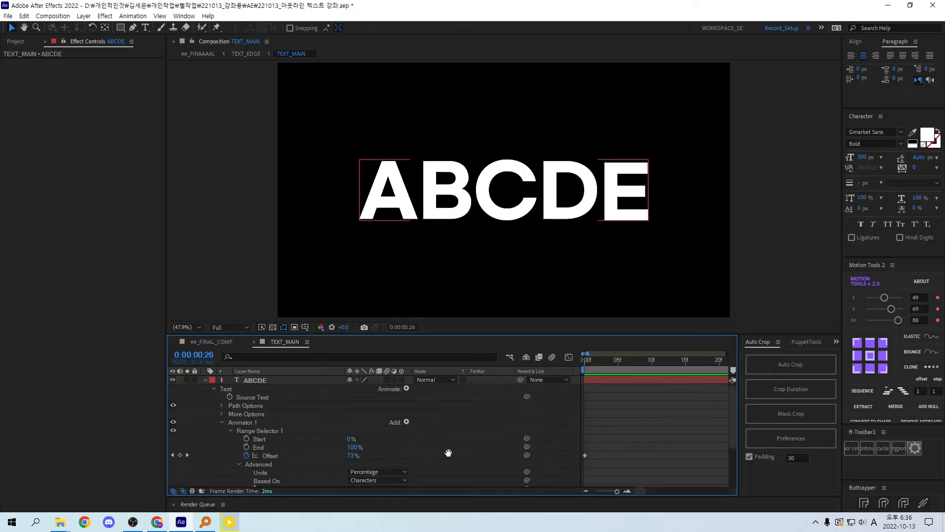
- Set the range selector's Ease High to 85% and preview the letter animation
{"action": "scroll", "coordinate": [448, 452], "scroll_direction": "down", "scroll_amount": 3}
{"action": "left_click", "coordinate": [348, 449]}
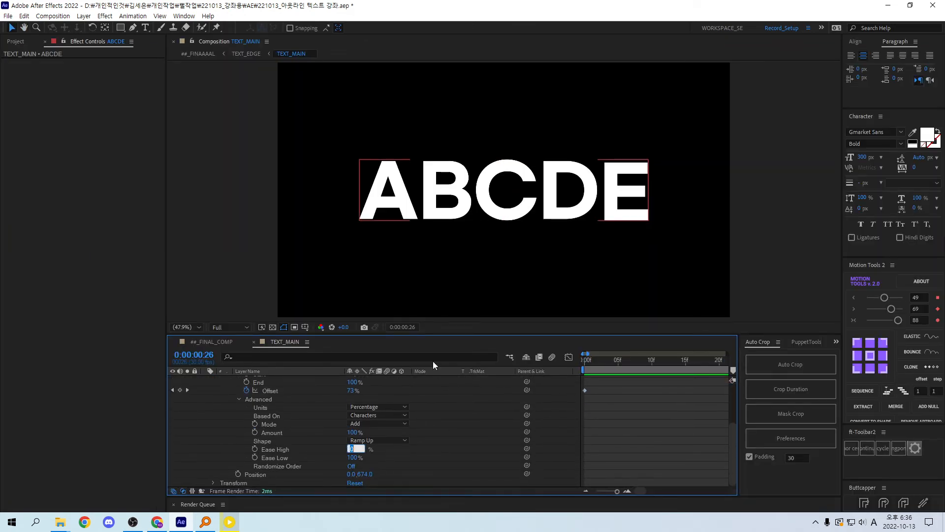
{"action": "type", "text": "85"}
{"action": "key", "text": "Return"}
{"action": "key", "text": "space"}
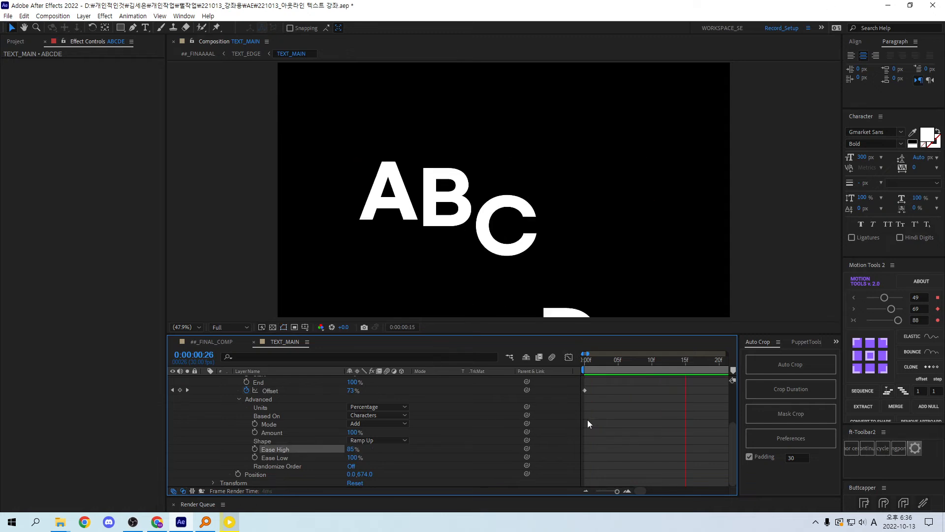
{"action": "key", "text": "space"}
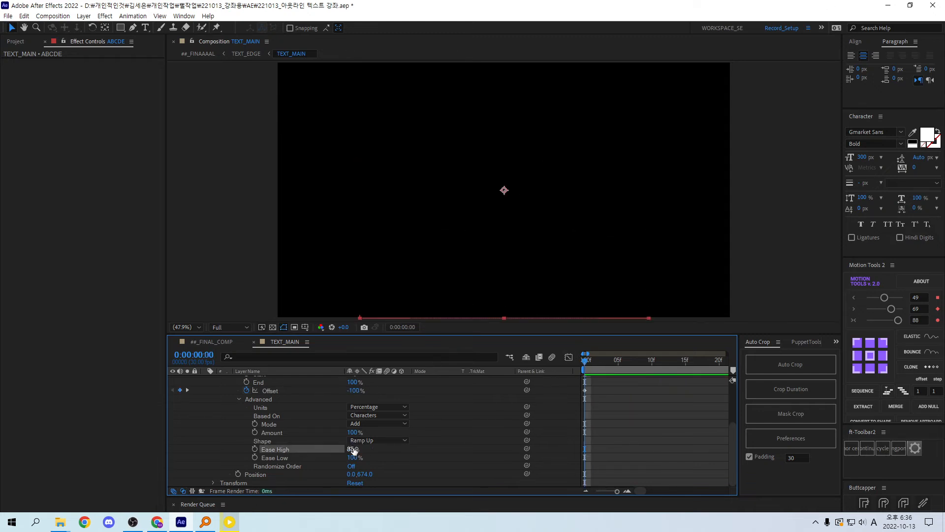
- Set the range selector's Ease High to 75% and preview the letters
{"action": "left_click", "coordinate": [352, 449]}
{"action": "type", "text": "75"}
{"action": "key", "text": "Return"}
{"action": "key", "text": "space"}
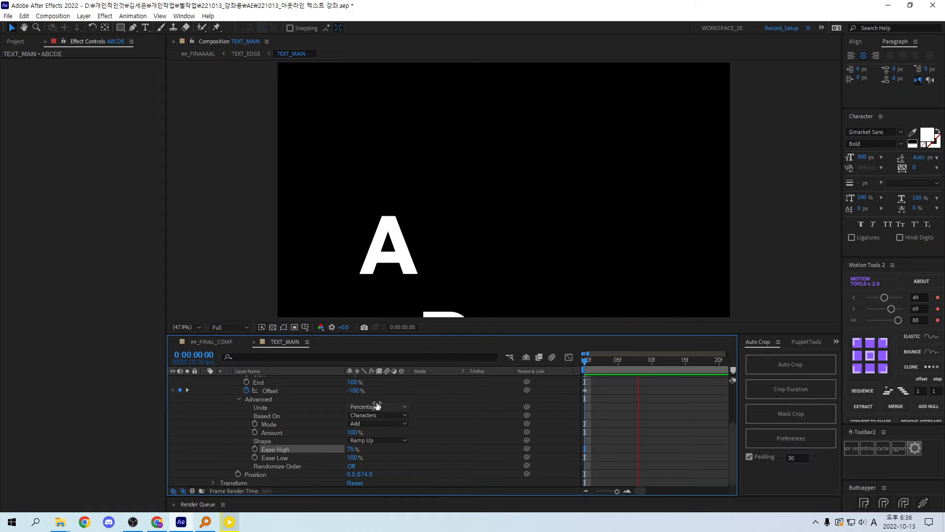
{"action": "key", "text": "space"}
{"action": "key", "text": "minus"}
{"action": "key", "text": "minus"}
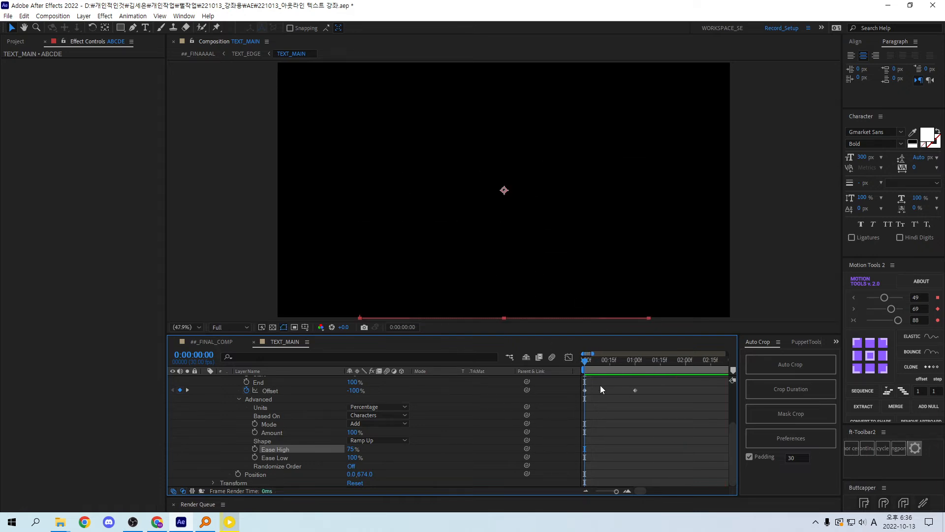
{"action": "key", "text": "equal"}
- Move to frame 10 and collapse all properties of the ABCDE text layer
{"action": "left_click_drag", "start_coordinate": [593, 362], "coordinate": [618, 370]}
{"action": "scroll", "coordinate": [609, 423], "scroll_direction": "up", "scroll_amount": 3}
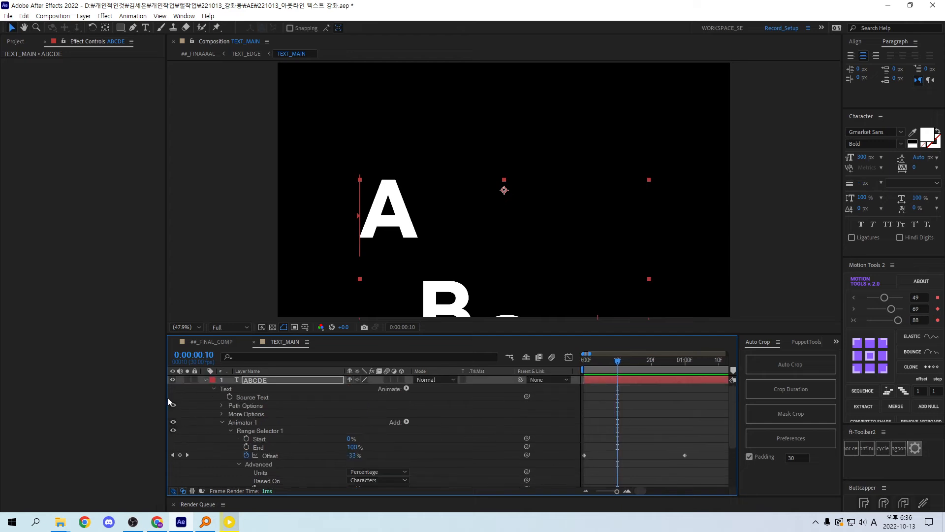
{"action": "scroll", "coordinate": [257, 432], "scroll_direction": "down", "scroll_amount": 1}
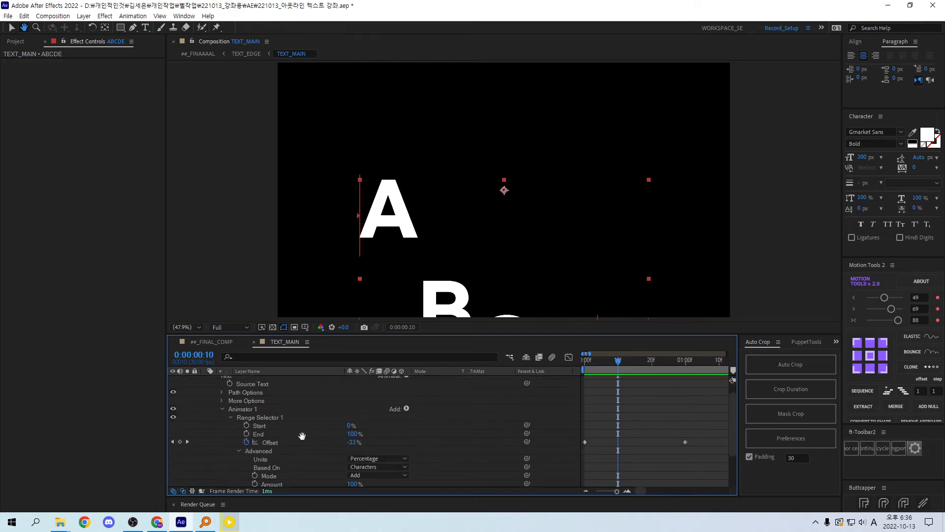
{"action": "left_click", "coordinate": [233, 415]}
{"action": "scroll", "coordinate": [232, 415], "scroll_direction": "up", "scroll_amount": 1}
{"action": "left_click", "coordinate": [273, 380]}
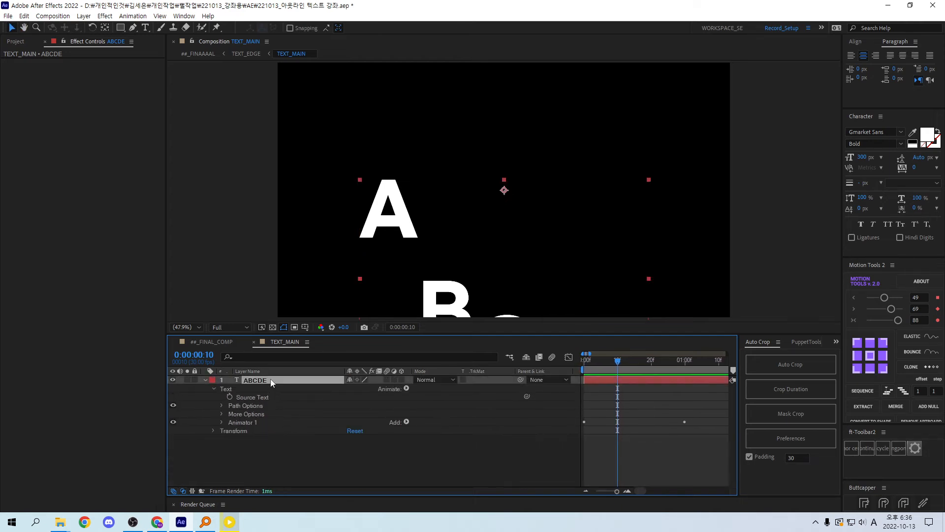
{"action": "key", "text": "ctrl+grave"}
- Apply the Echo effect to the ABCDE text layer and check it at frame 11
{"action": "key", "text": "ctrl+space"}
{"action": "type", "text": "echo"}
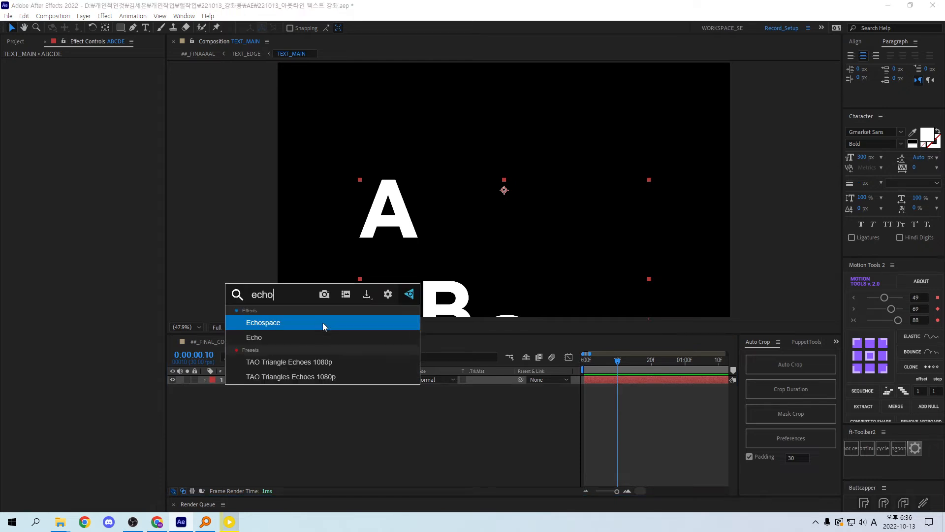
{"action": "key", "text": "Return"}
{"action": "mouse_move", "coordinate": [627, 358]}
{"action": "left_mouse_down"}
{"action": "mouse_move", "coordinate": [607, 365]}
{"action": "mouse_move", "coordinate": [621, 368]}
{"action": "left_mouse_up"}
{"action": "left_click", "coordinate": [109, 104]}
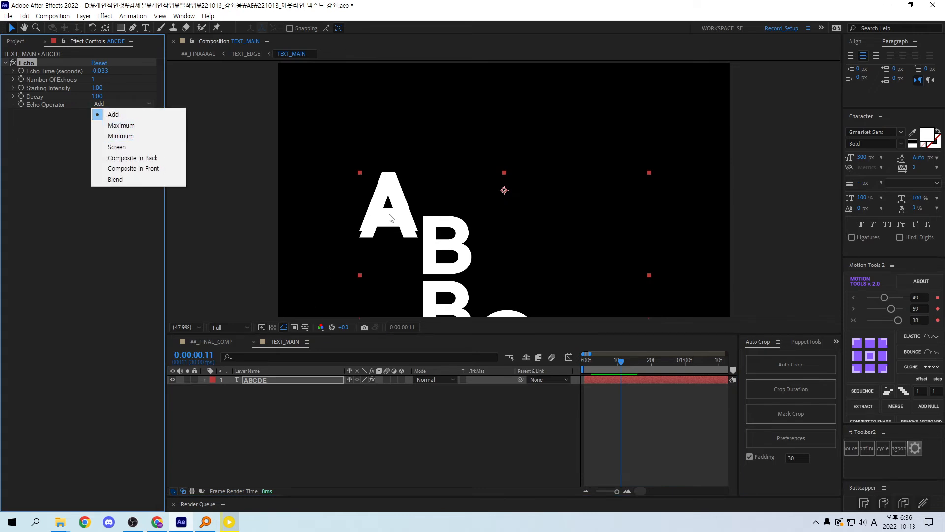
- Try a light green text color on the ABCDE layer and undo it
{"action": "left_click", "coordinate": [228, 381]}
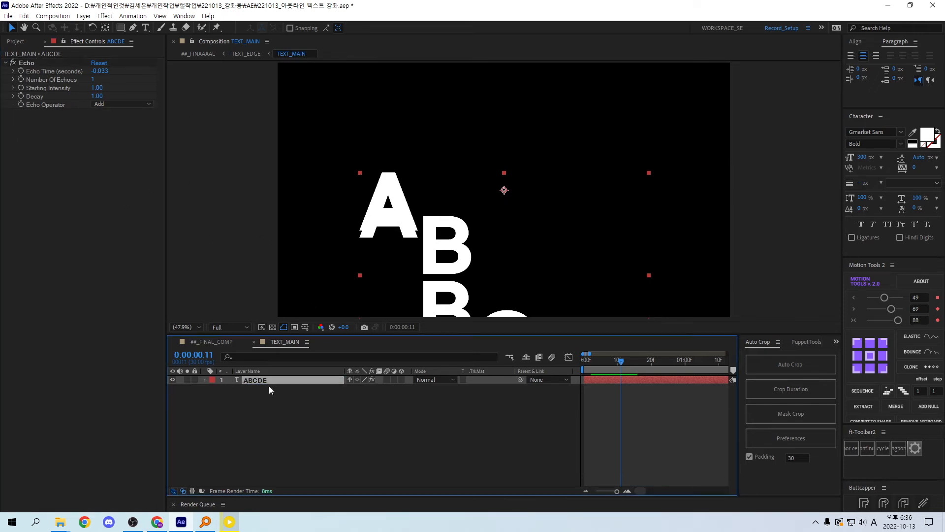
{"action": "left_click", "coordinate": [926, 135]}
{"action": "left_click", "coordinate": [494, 284]}
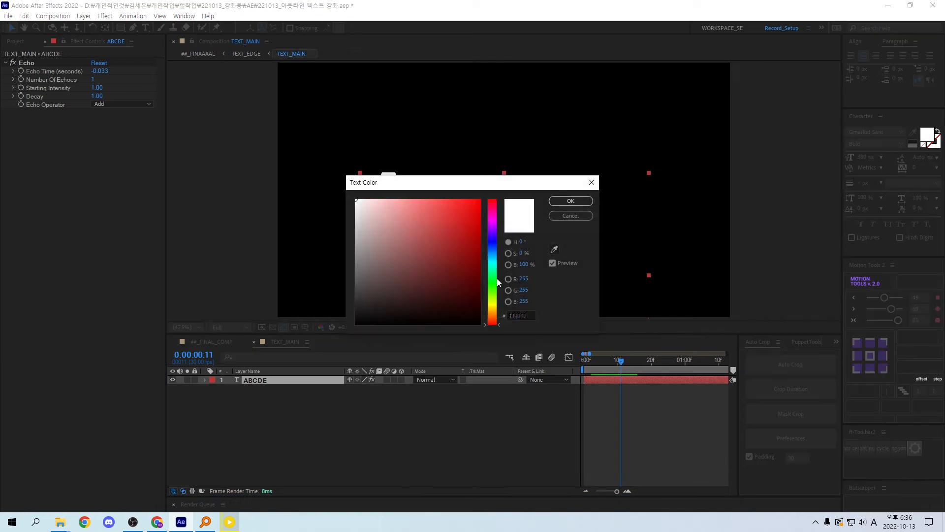
{"action": "left_click", "coordinate": [450, 231]}
{"action": "left_click", "coordinate": [491, 292]}
{"action": "left_click", "coordinate": [417, 203]}
{"action": "key", "text": "Return"}
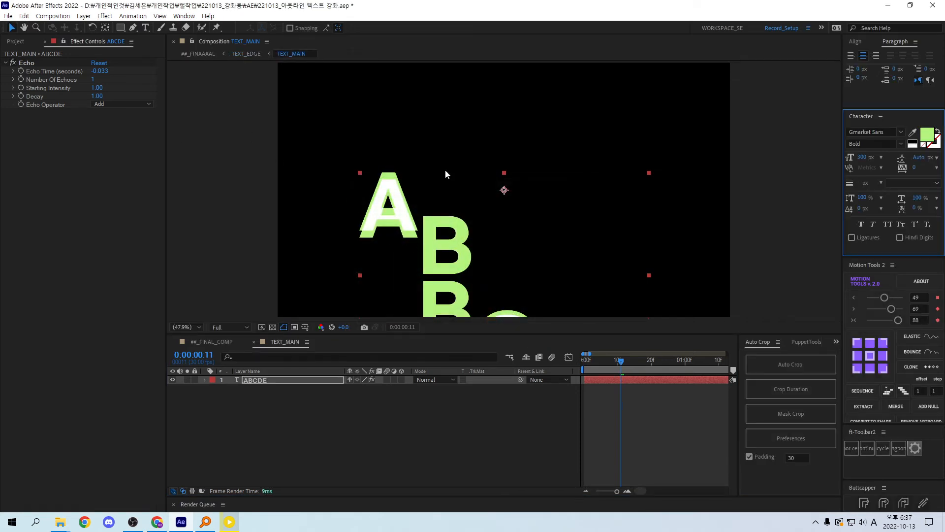
{"action": "key", "text": "ctrl+z"}
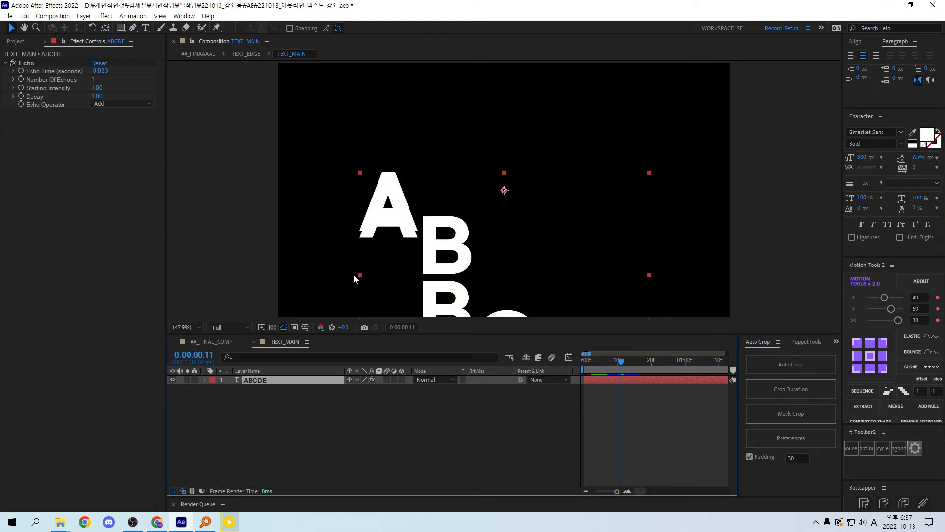
- Set the Echo effect's Echo Operator to Composite In Back
{"action": "left_click", "coordinate": [107, 104]}
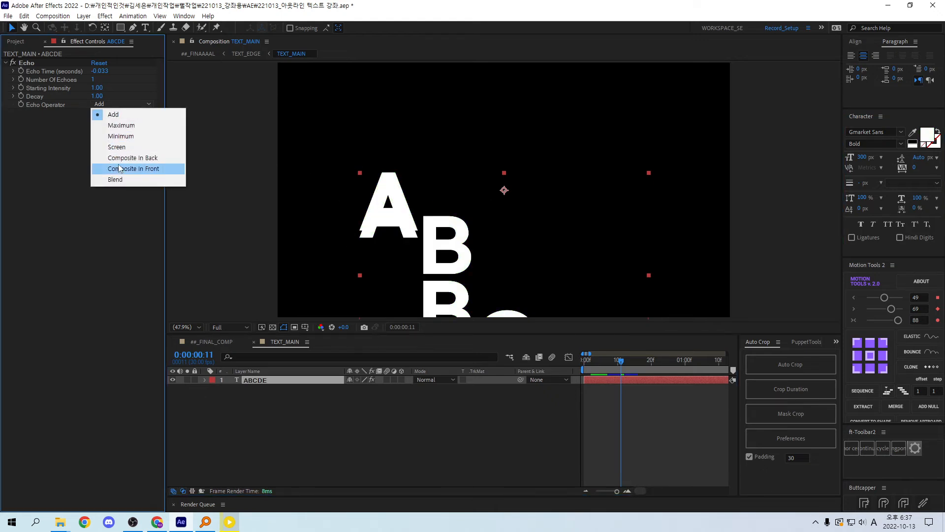
{"action": "left_click", "coordinate": [131, 158]}
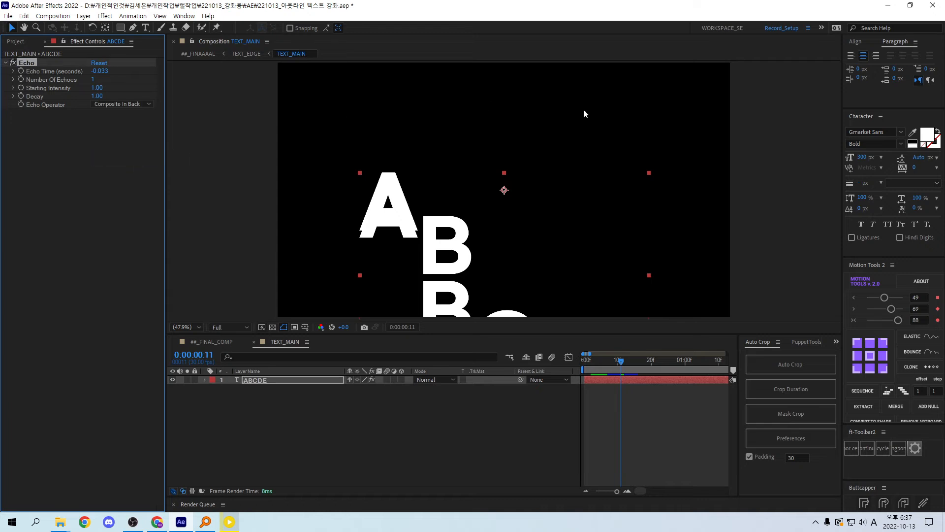
- Try a bright green text color on the ABCDE layer to compare the echo stacking, and undo it
{"action": "left_click", "coordinate": [927, 139]}
{"action": "left_click", "coordinate": [492, 284]}
{"action": "left_click", "coordinate": [455, 247]}
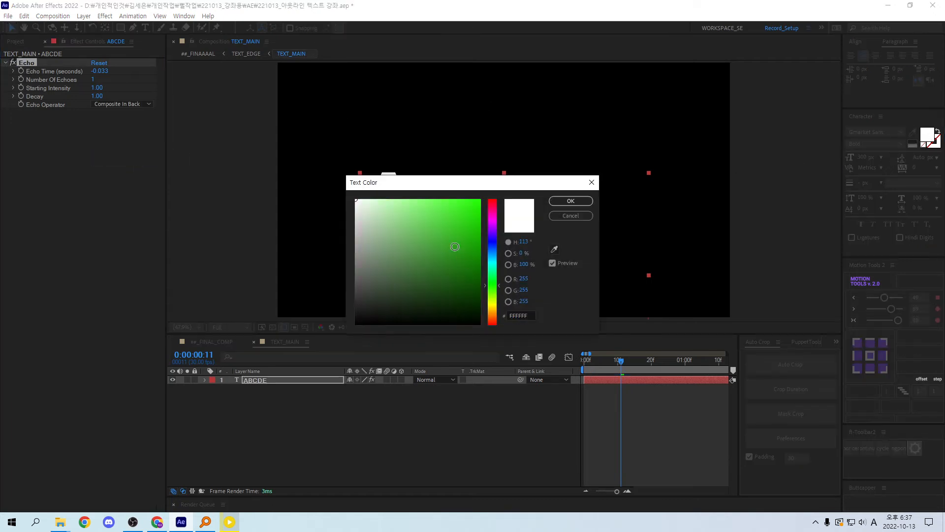
{"action": "left_click", "coordinate": [568, 203]}
{"action": "left_click", "coordinate": [112, 105]}
{"action": "left_click", "coordinate": [124, 165]}
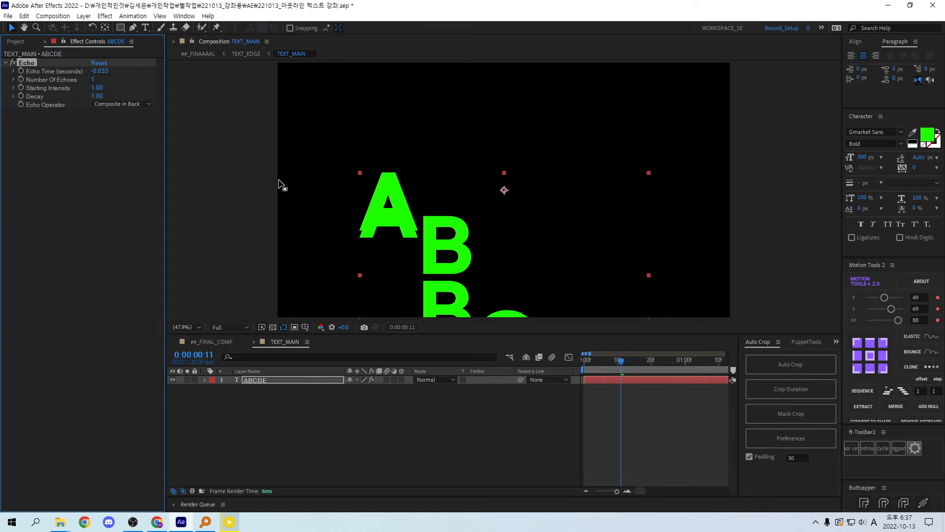
{"action": "key", "text": "ctrl+z"}
{"action": "key", "text": "ctrl+z"}
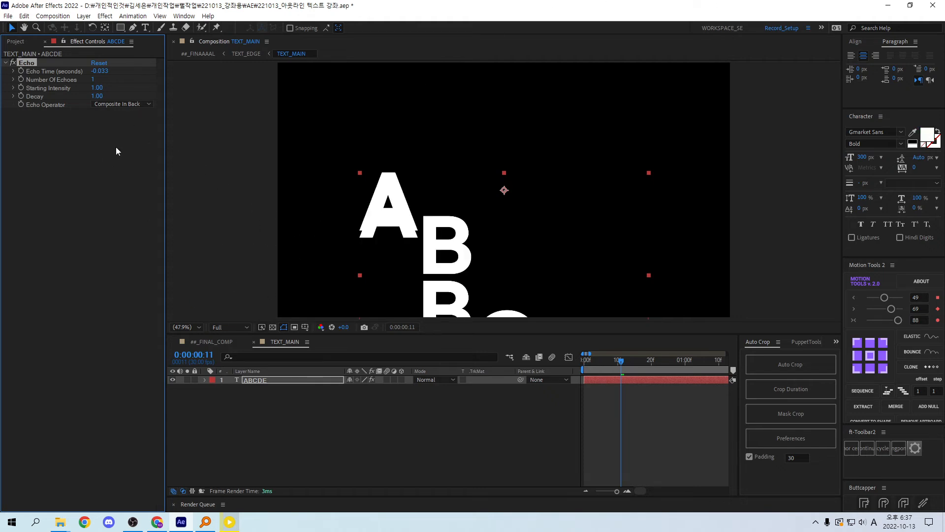
- Review the Echo Operator options, keep Composite In Back, and check the letters at frame 12
{"action": "left_click", "coordinate": [131, 103]}
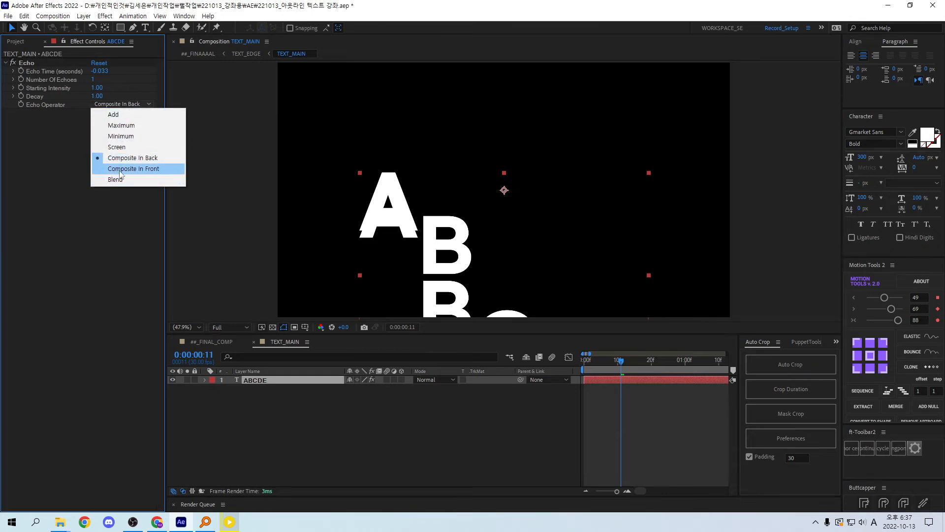
{"action": "left_click", "coordinate": [129, 158]}
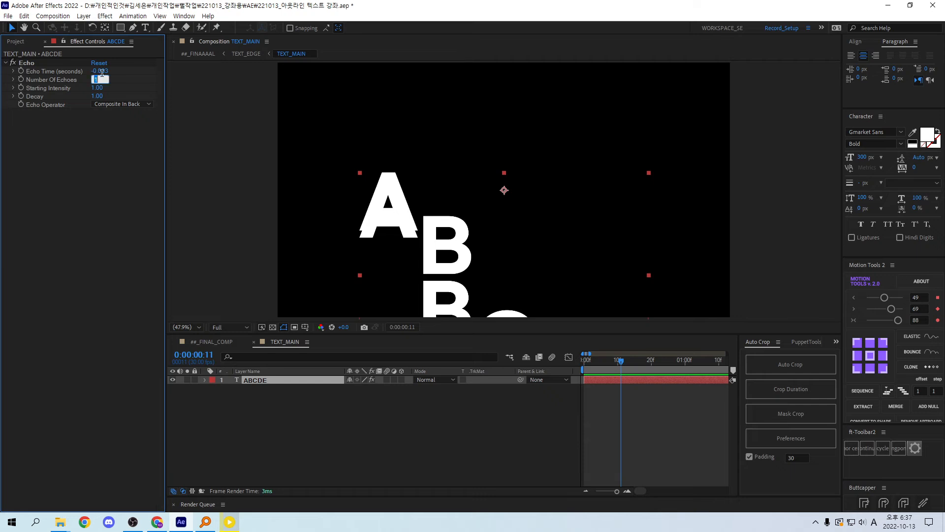
{"action": "left_click_drag", "start_coordinate": [598, 358], "coordinate": [624, 363]}
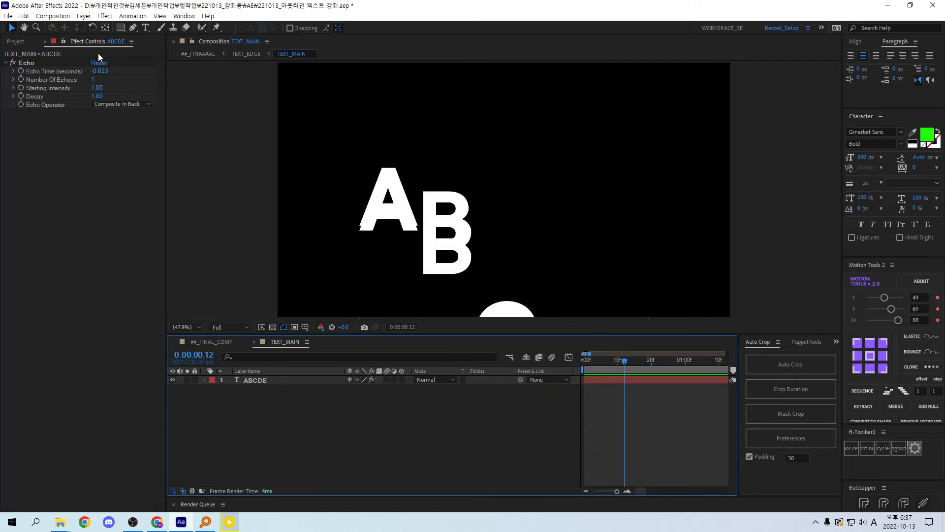
- Set the Echo Time on the ABCDE layer to -0.0005 seconds
{"action": "left_click", "coordinate": [101, 71]}
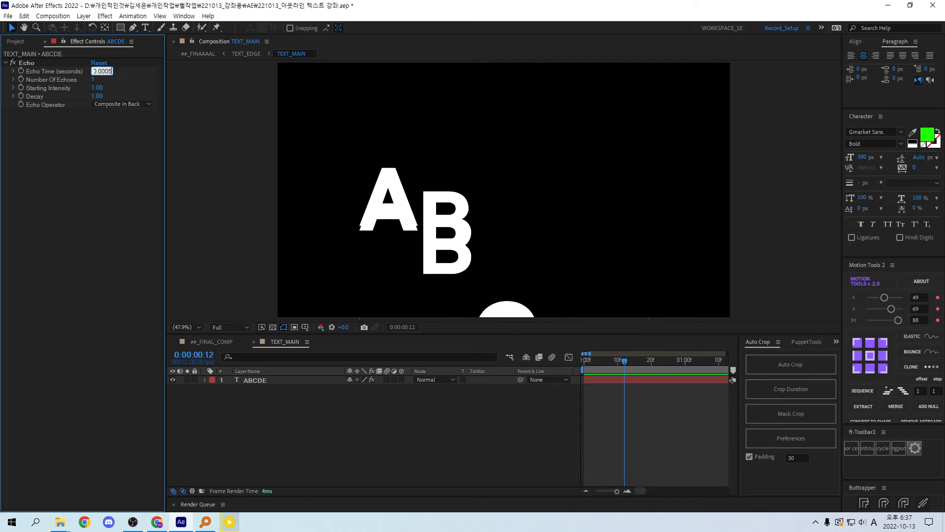
{"action": "key", "text": "Return"}
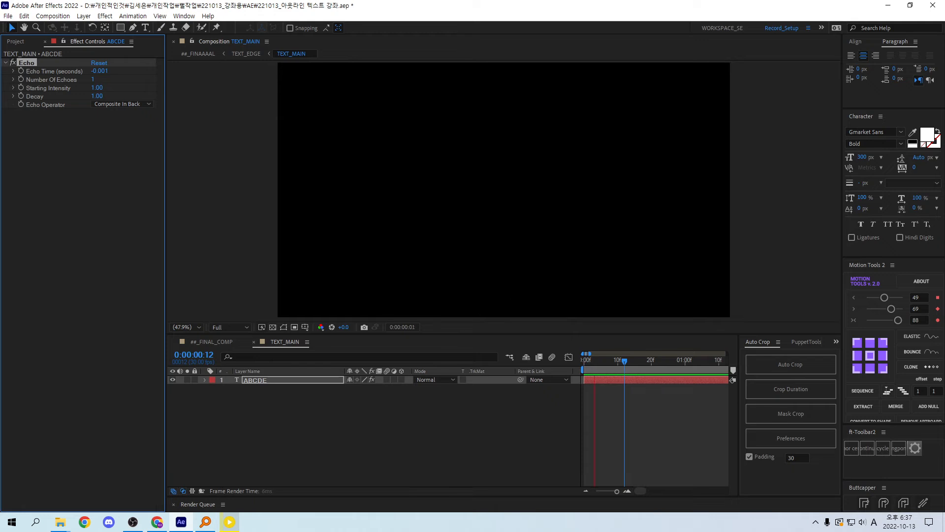
{"action": "left_click", "coordinate": [100, 71]}
{"action": "type", "text": "-0.0005"}
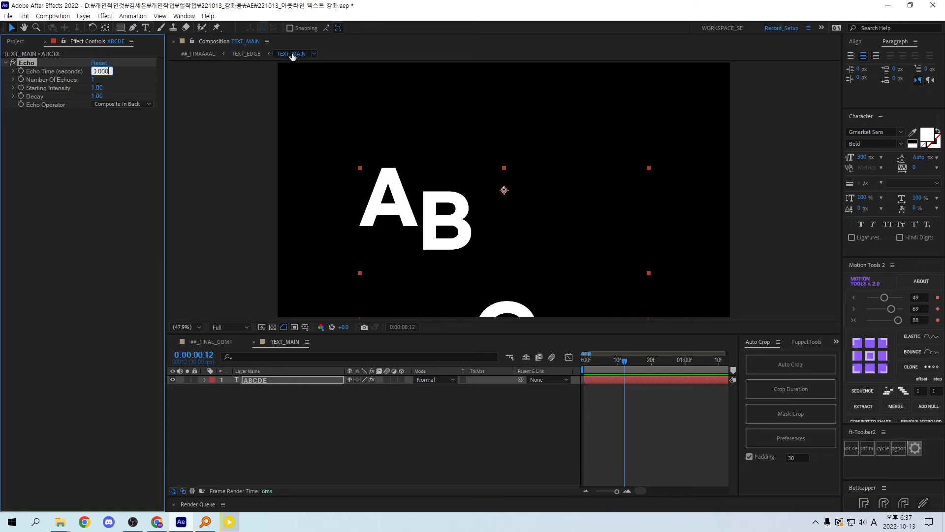
{"action": "key", "text": "Return"}
- Set the Number Of Echoes to 50 and preview the letter trails
{"action": "left_click", "coordinate": [91, 80]}
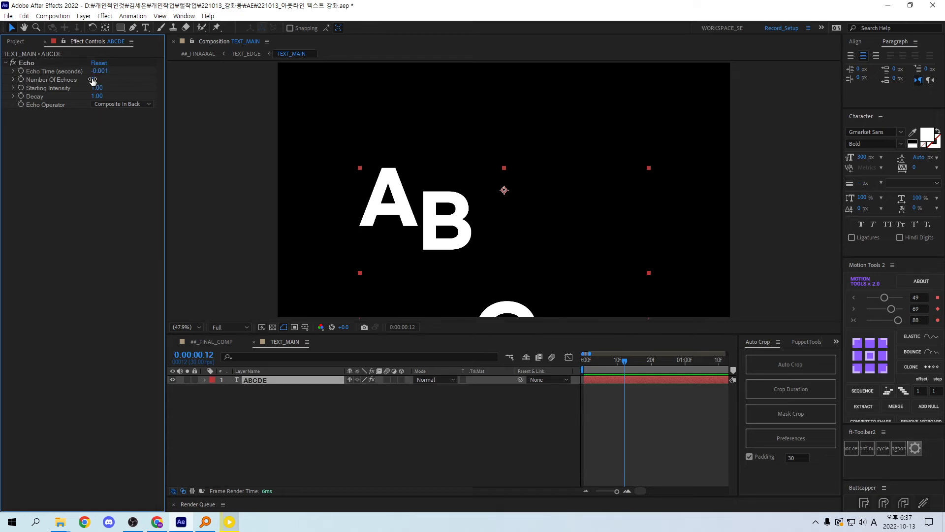
{"action": "left_click", "coordinate": [93, 81]}
{"action": "type", "text": "50"}
{"action": "key", "text": "Return"}
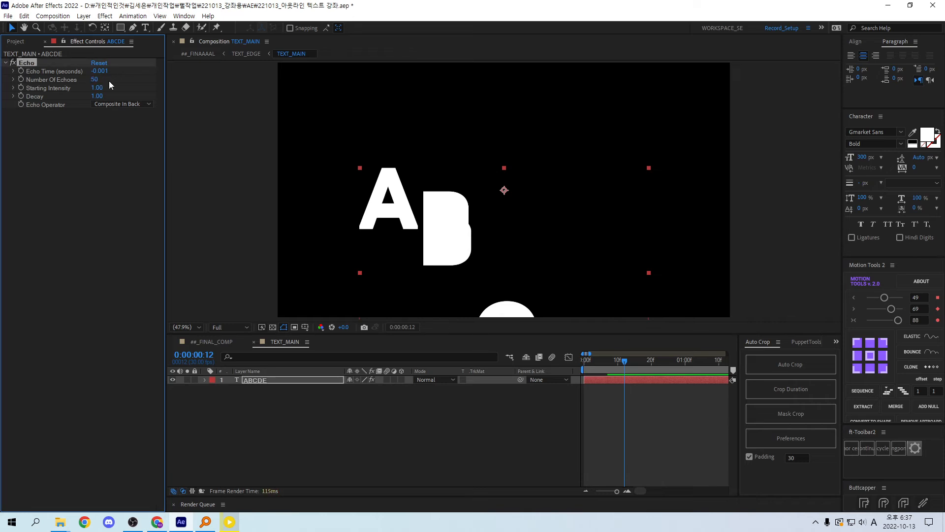
{"action": "key", "text": "space"}
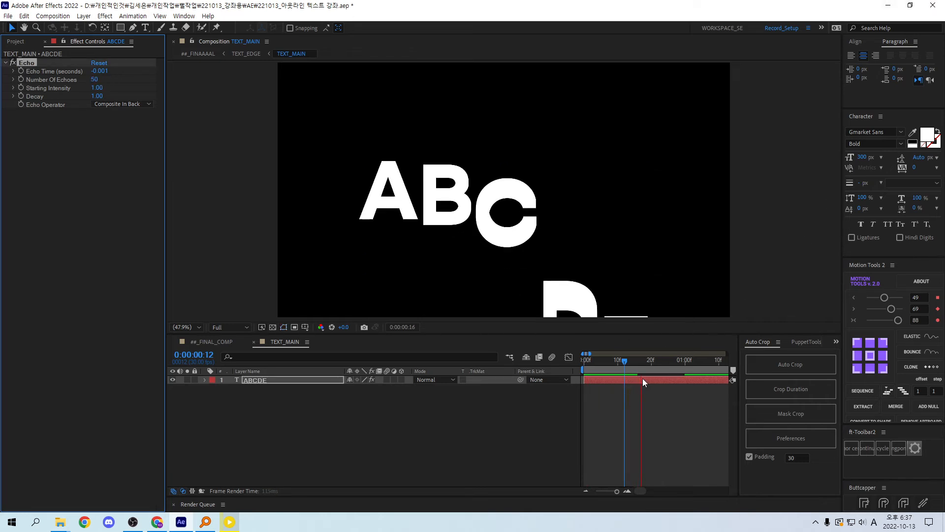
- Set the Number Of Echoes to 90 and check the trails at frame 11
{"action": "left_click", "coordinate": [94, 81]}
{"action": "left_click", "coordinate": [93, 80]}
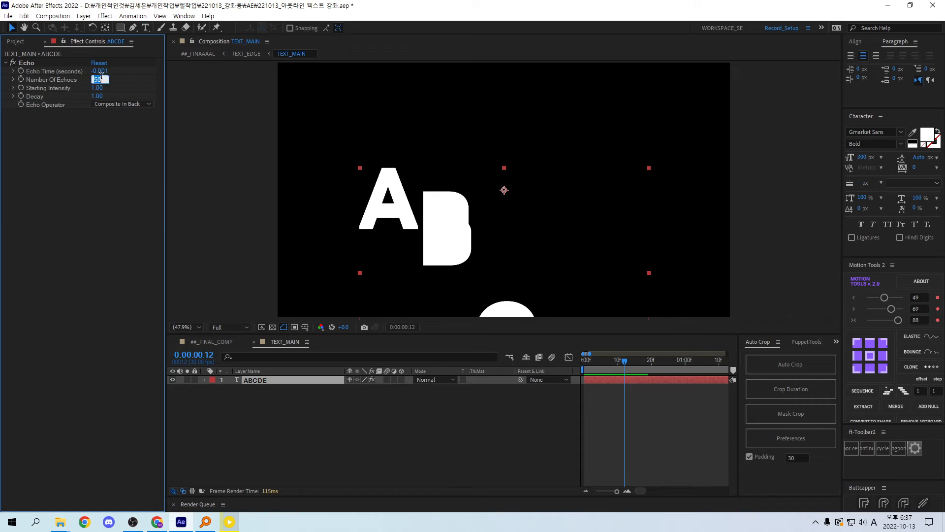
{"action": "type", "text": "90"}
{"action": "key", "text": "Return"}
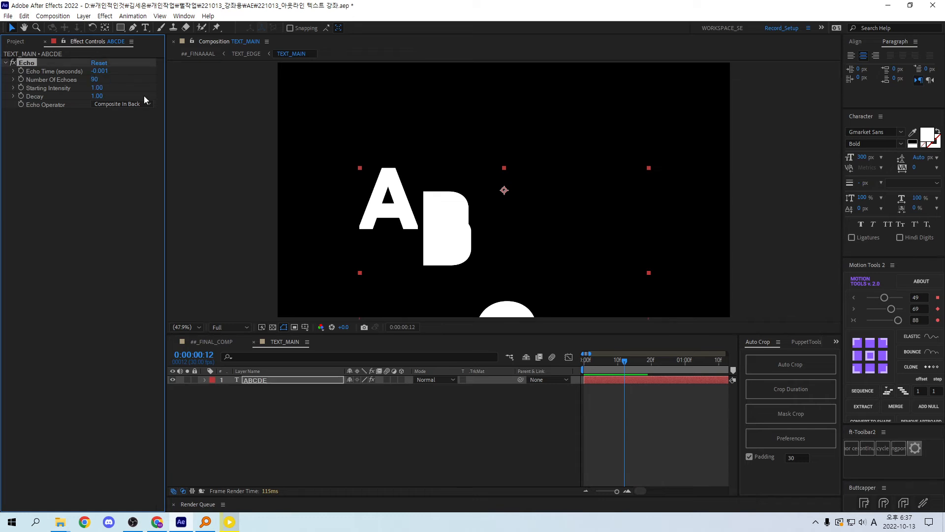
{"action": "left_click", "coordinate": [619, 365]}
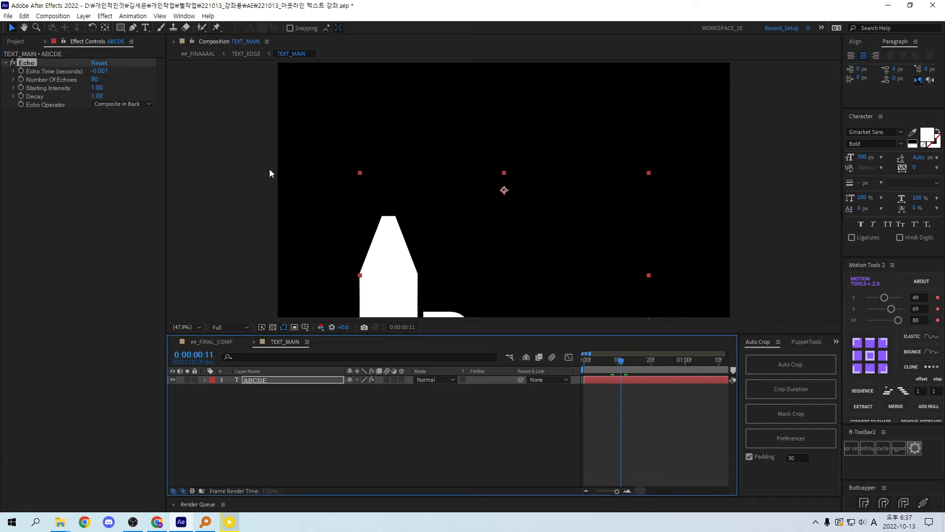
- Set the Number Of Echoes to 120 and preview the animation
{"action": "left_click", "coordinate": [97, 81]}
{"action": "type", "text": "120"}
{"action": "key", "text": "Return"}
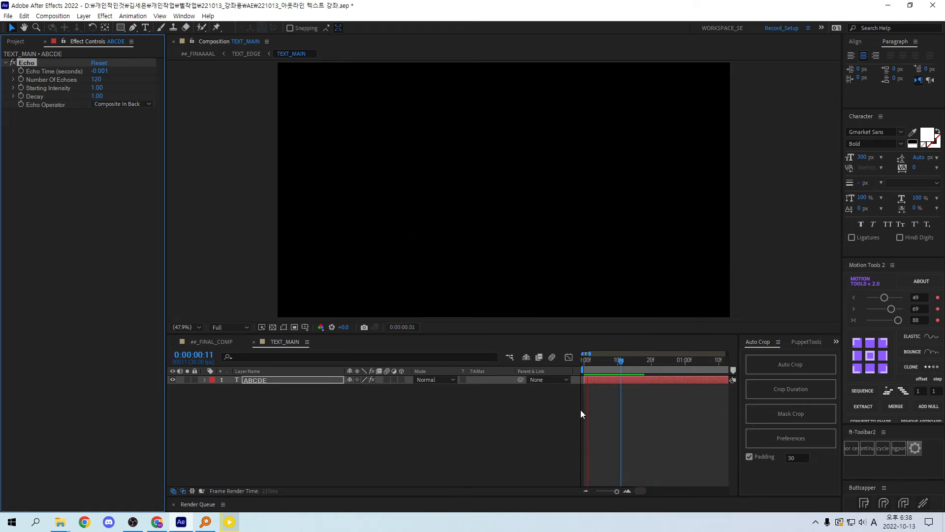
- Keyframe the Number Of Echoes at 120, reveal the layer's keyframes, and move that keyframe to frame 26
{"action": "key", "text": "u"}
{"action": "key", "text": "space"}
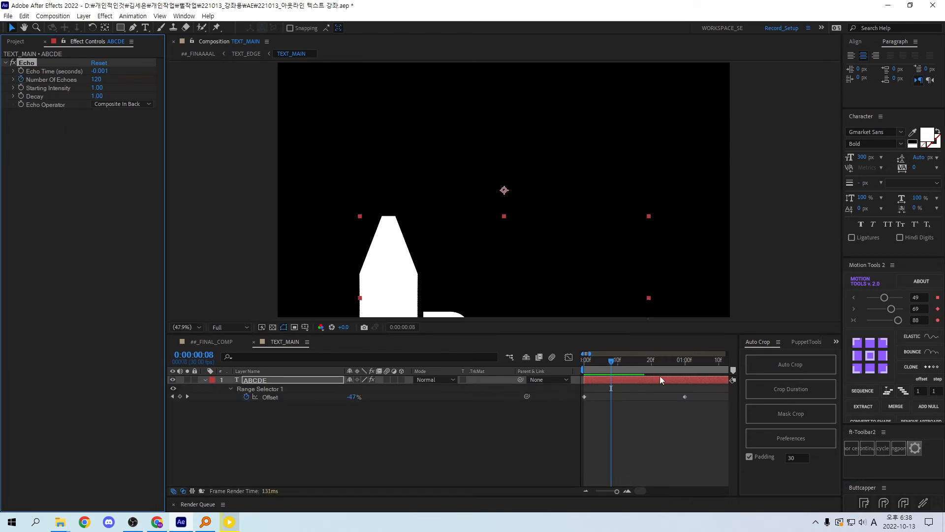
{"action": "key", "text": "u"}
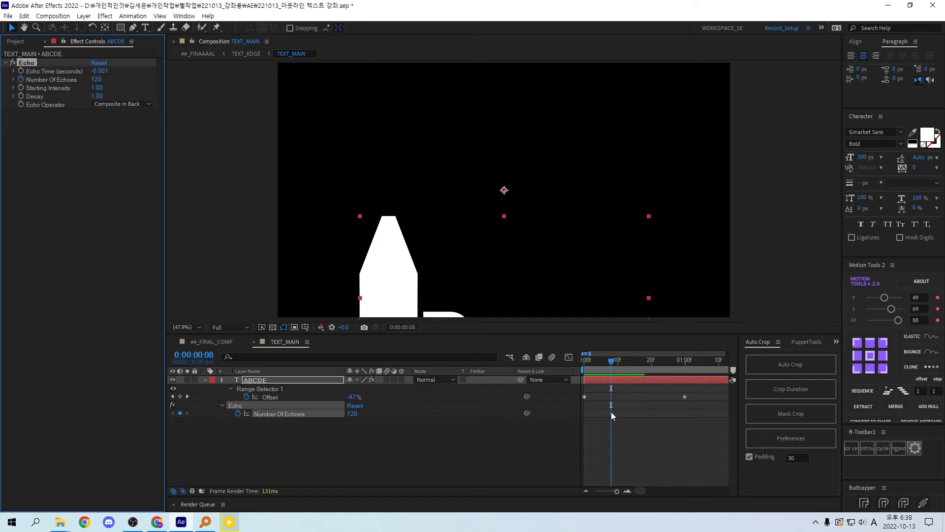
{"action": "left_click_drag", "start_coordinate": [611, 412], "coordinate": [659, 417]}
{"action": "left_click_drag", "start_coordinate": [656, 360], "coordinate": [669, 362]}
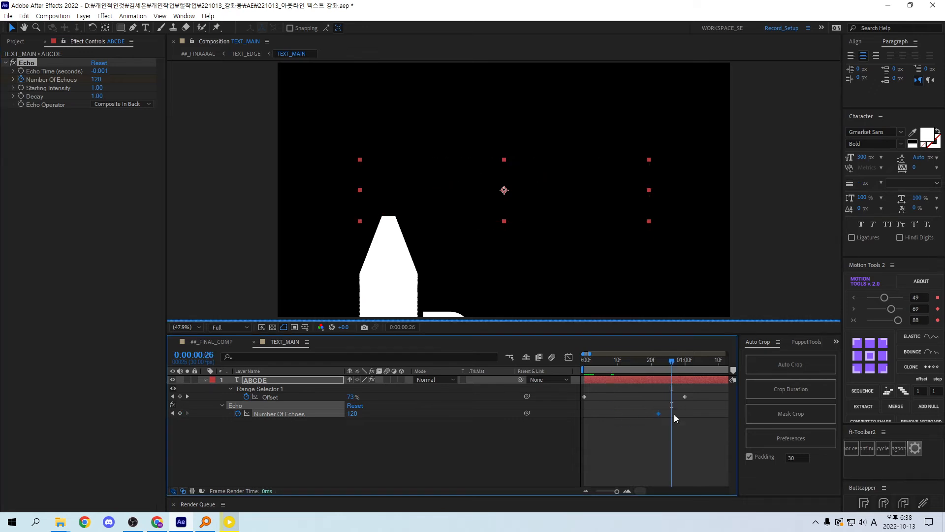
{"action": "left_click_drag", "start_coordinate": [658, 412], "coordinate": [669, 415]}
- Set the Number Of Echoes to 0 at 0:00:01:03 and preview the animation
{"action": "key", "text": "space"}
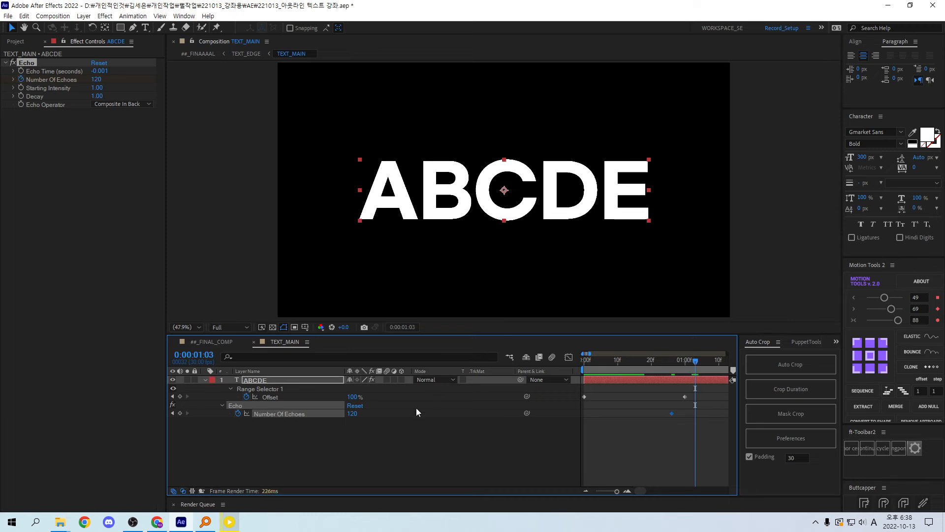
{"action": "left_click", "coordinate": [360, 420]}
{"action": "left_click", "coordinate": [355, 413]}
{"action": "type", "text": "0"}
{"action": "key", "text": "Return"}
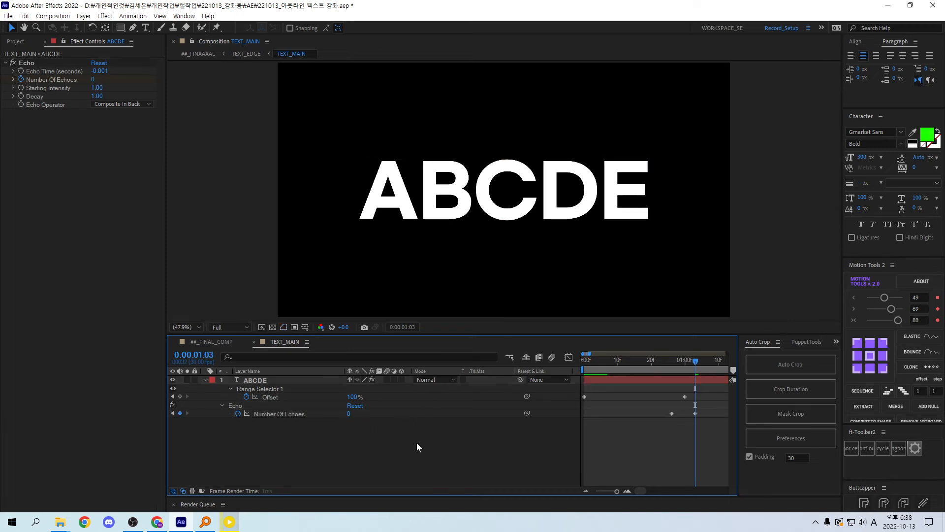
{"action": "key", "text": "space"}
{"action": "scroll", "coordinate": [710, 414], "scroll_direction": "down", "scroll_amount": 3}
{"action": "key", "text": "space"}
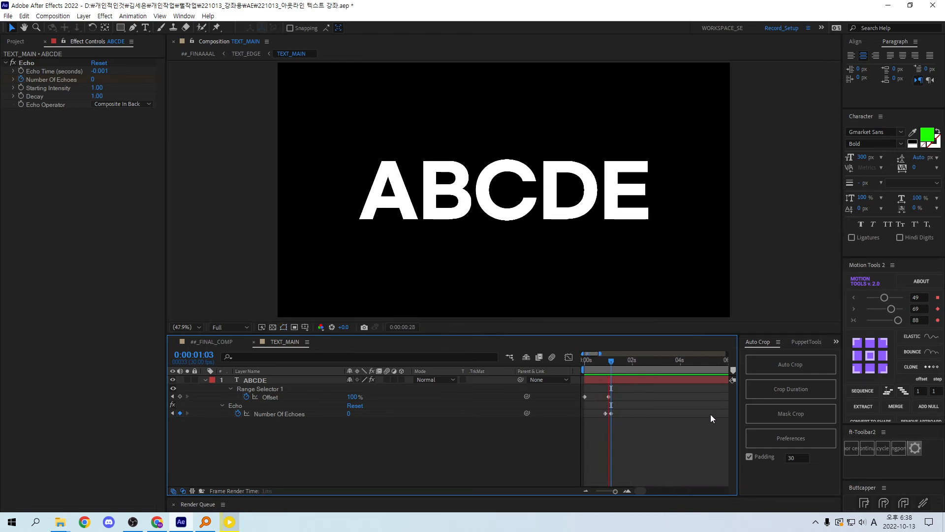
{"action": "key", "text": "space"}
- Try moving the 120 Number Of Echoes keyframe to the start of the composition
{"action": "key", "text": "equal"}
{"action": "key", "text": "equal"}
{"action": "key", "text": "equal"}
{"action": "key", "text": "minus"}
{"action": "left_click_drag", "start_coordinate": [605, 364], "coordinate": [588, 366]}
{"action": "key", "text": "equal"}
{"action": "left_click_drag", "start_coordinate": [589, 414], "coordinate": [573, 417]}
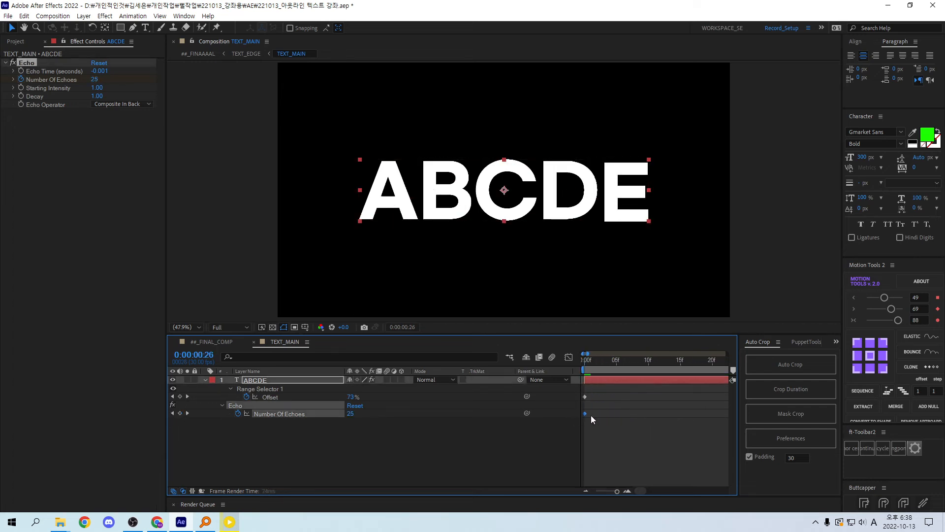
{"action": "key", "text": "minus"}
- From frame 24, try shifting the 120 Number Of Echoes keyframe three frames earlier, to frame 23, and preview
{"action": "left_click_drag", "start_coordinate": [675, 362], "coordinate": [668, 364]}
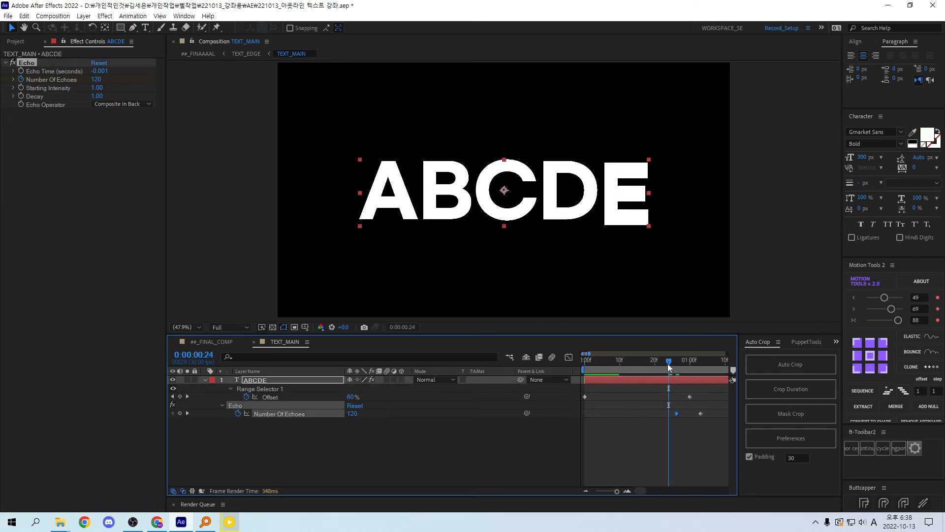
{"action": "key", "text": "alt+Left"}
{"action": "key", "text": "alt+Left"}
{"action": "key", "text": "alt+Left"}
{"action": "key", "text": "space"}
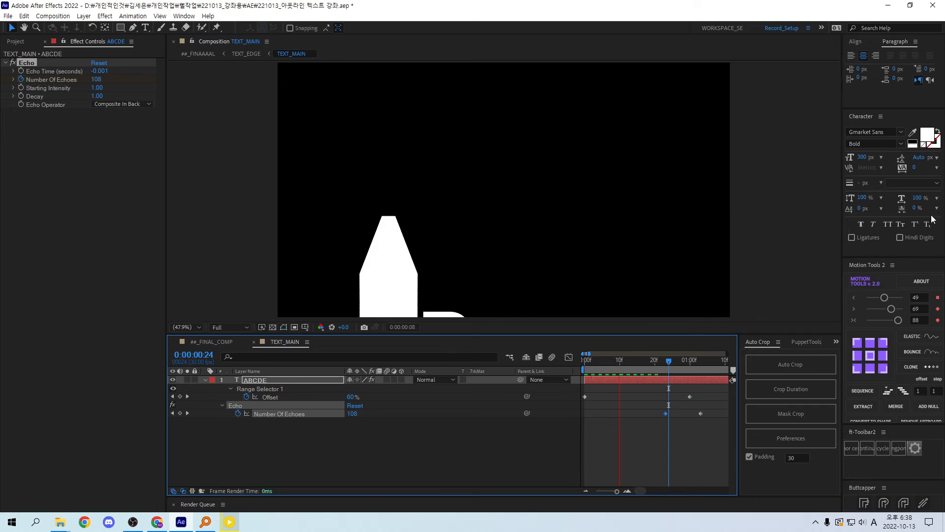
{"action": "key", "text": "space"}
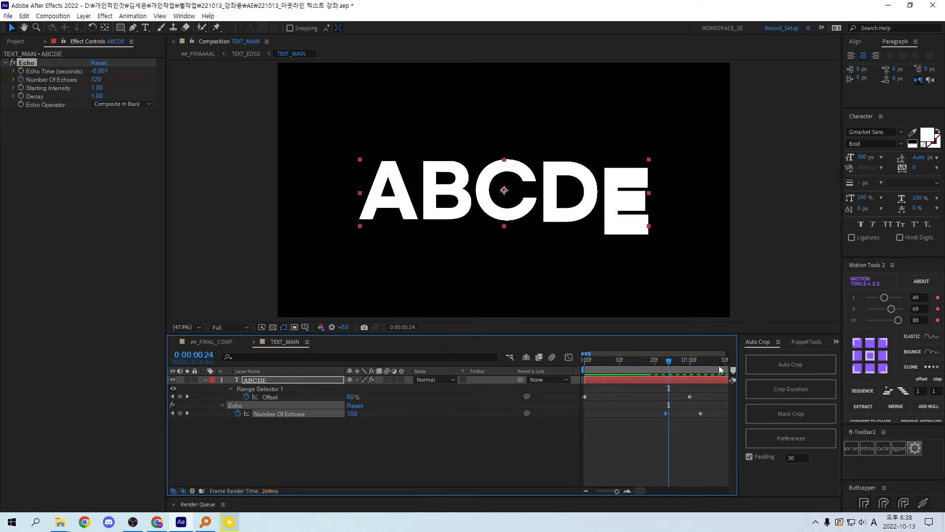
- Move the 120 Number Of Echoes keyframe to frame 29, previewing the animation along the way
{"action": "key", "text": "alt+Right"}
{"action": "key", "text": "alt+Right"}
{"action": "key", "text": "alt+Right"}
{"action": "key", "text": "alt+Right"}
{"action": "key", "text": "space"}
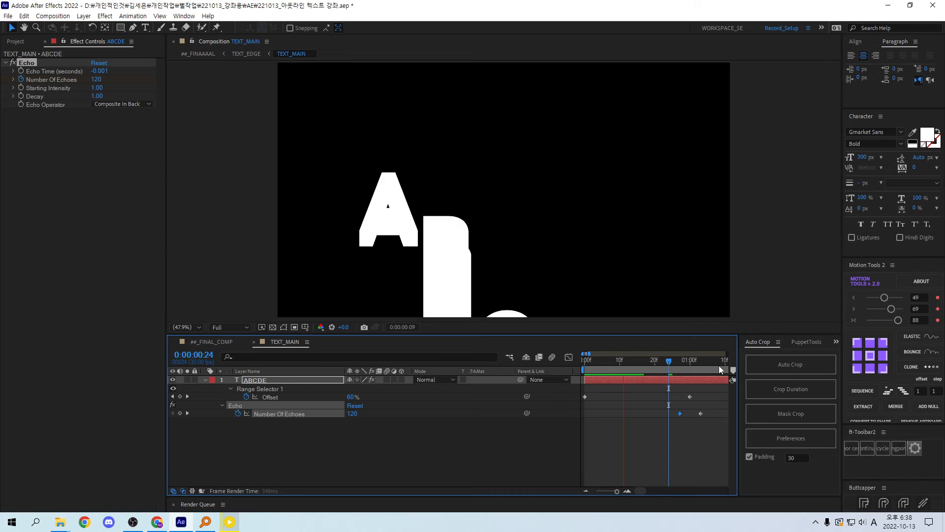
{"action": "key", "text": "space"}
{"action": "key", "text": "alt+Right"}
{"action": "key", "text": "alt+Right"}
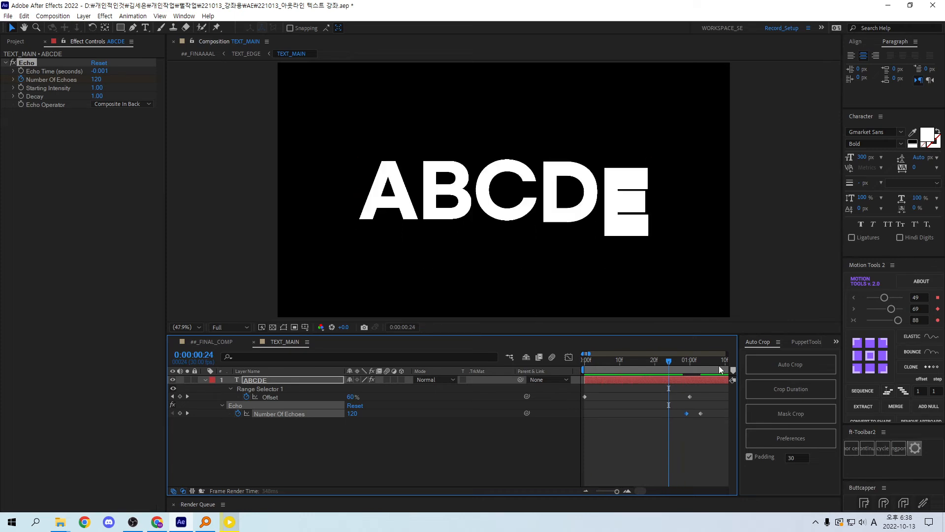
{"action": "key", "text": "space"}
{"action": "key", "text": "space"}
{"action": "key", "text": "space"}
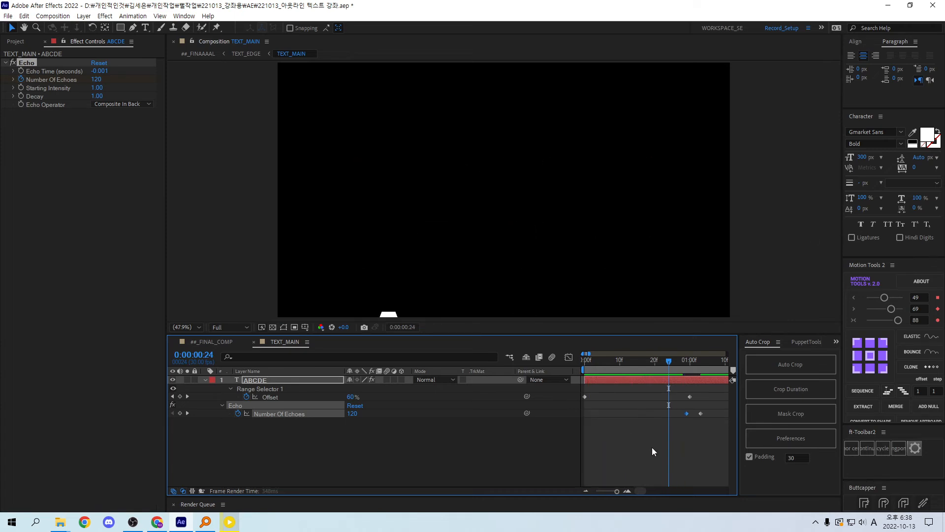
{"action": "key", "text": "space"}
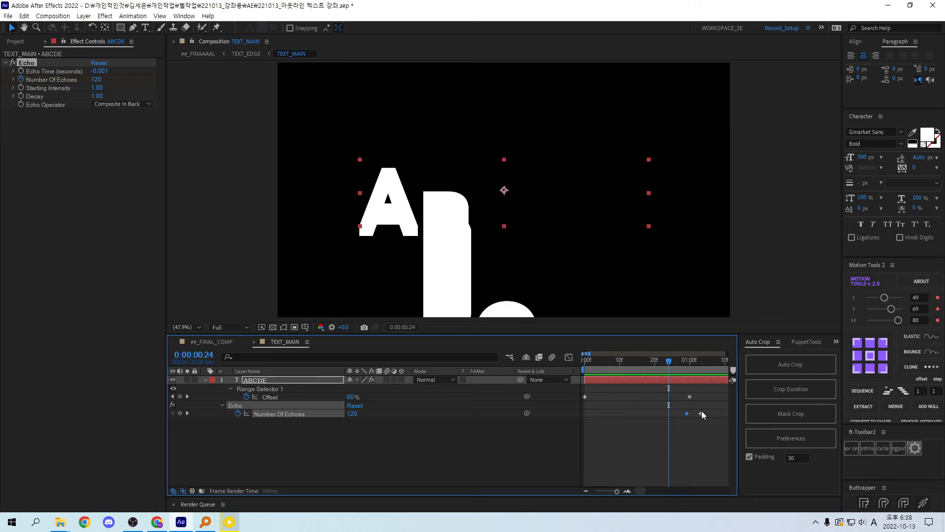
- Move the final Number Of Echoes keyframe to 0:00:01:05, preview the animation, and deselect the layer
{"action": "left_click", "coordinate": [704, 412]}
{"action": "left_click_drag", "start_coordinate": [701, 414], "coordinate": [712, 419]}
{"action": "key", "text": "space"}
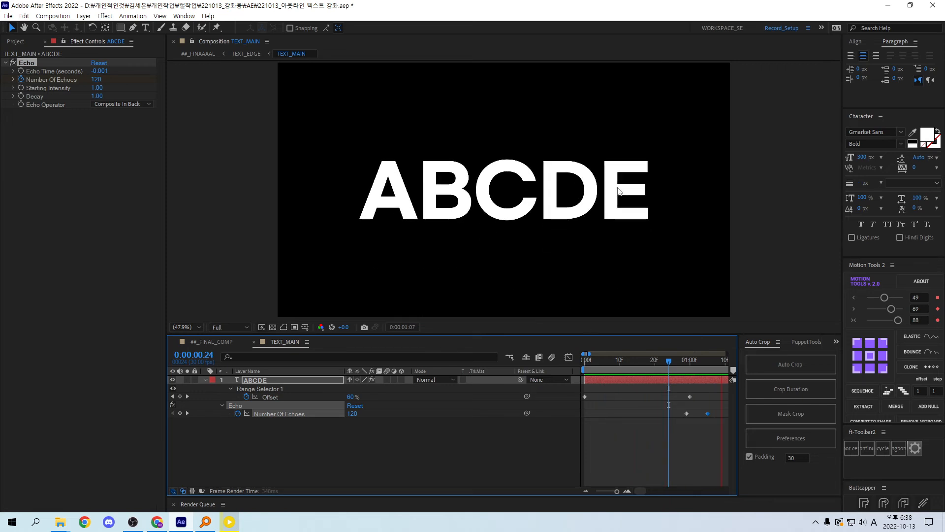
{"action": "key", "text": "space"}
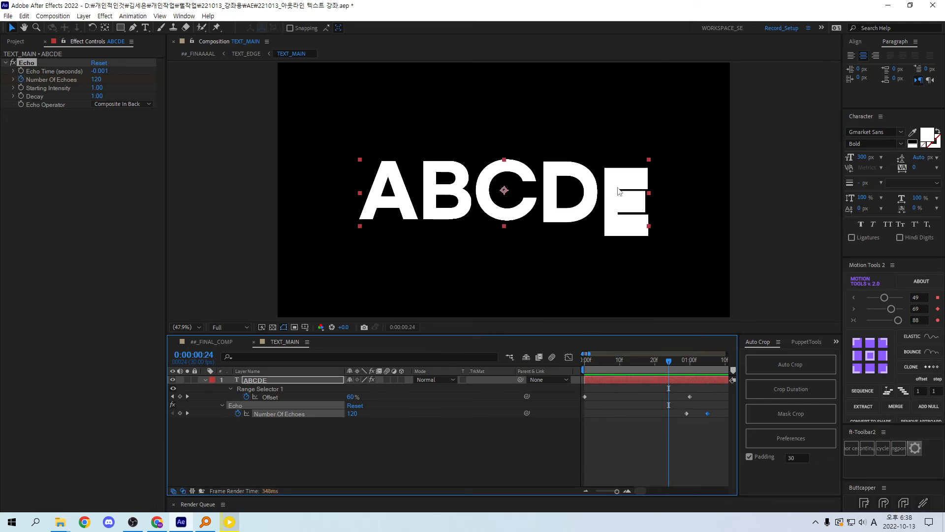
{"action": "left_click", "coordinate": [388, 439]}
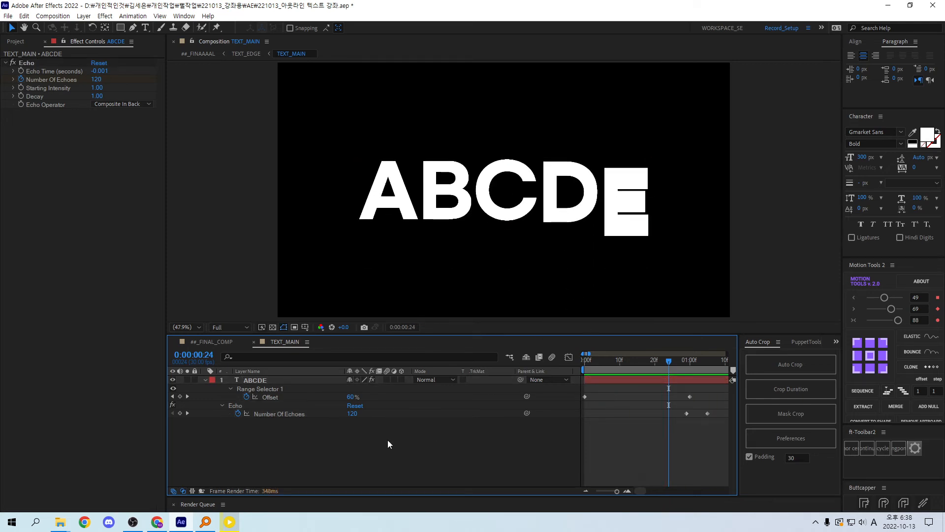
- Collapse the ABCDE layer's properties, close the TEXT_MAIN composition and open ##_FINAAAAL from the project
{"action": "left_click", "coordinate": [253, 372]}
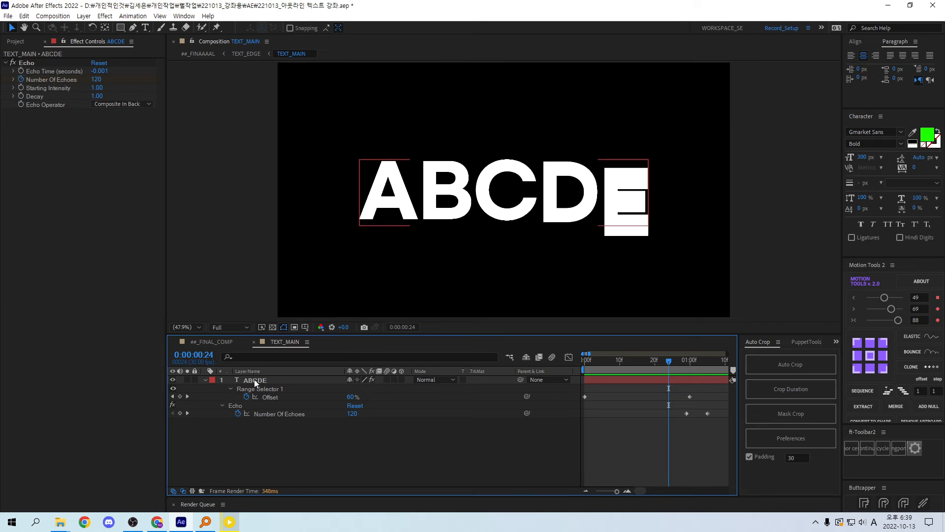
{"action": "left_click", "coordinate": [204, 379]}
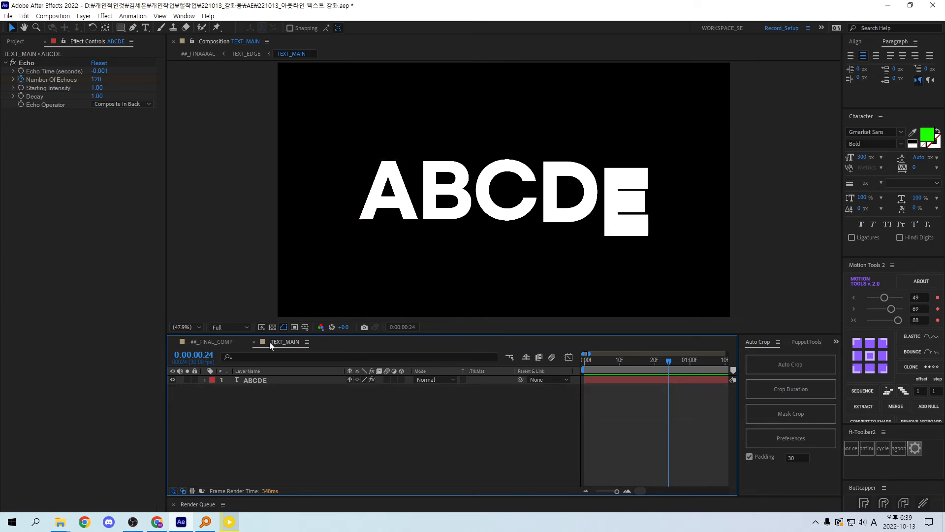
{"action": "left_click", "coordinate": [254, 341]}
{"action": "left_click", "coordinate": [22, 43]}
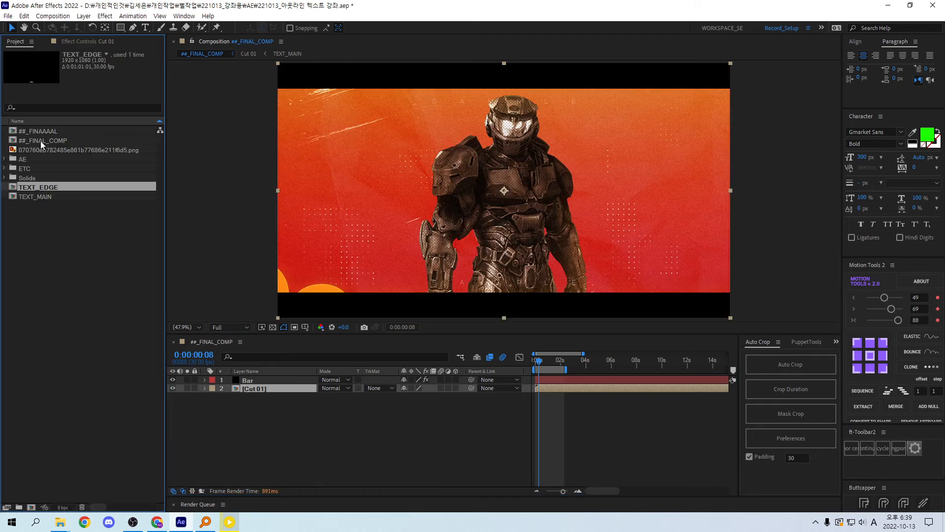
{"action": "left_click", "coordinate": [34, 138]}
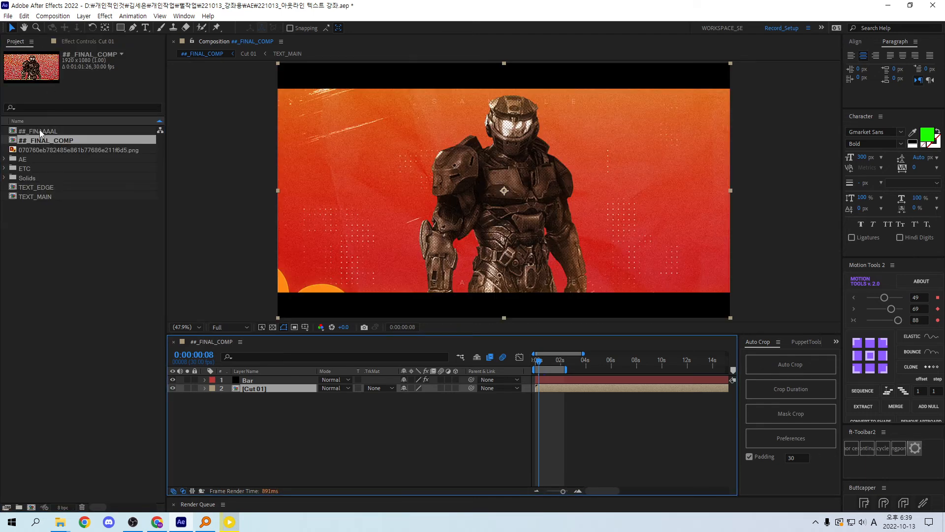
{"action": "double_click", "coordinate": [49, 132]}
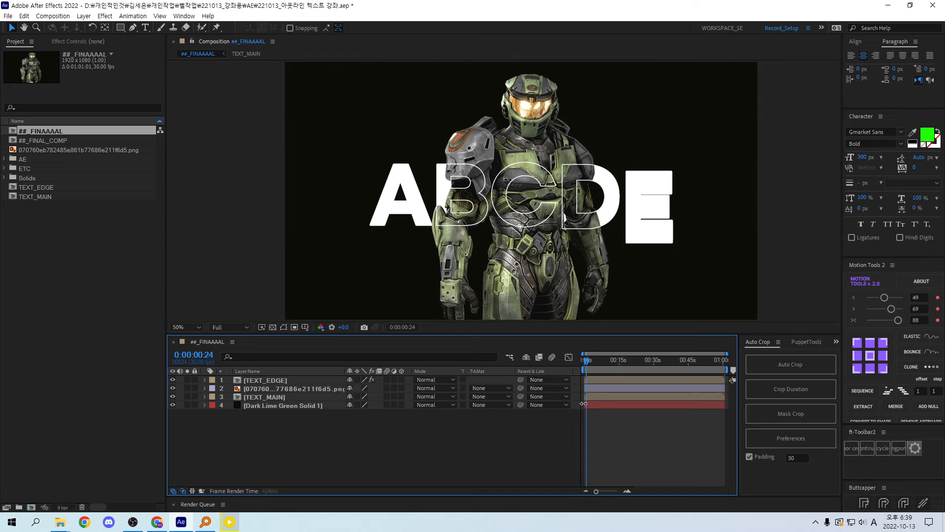
- Preview the ##_FINAAAAL animation in an enlarged, fitted view, restore the layout and move the playhead to 0:00:07:14
{"action": "key", "text": "space"}
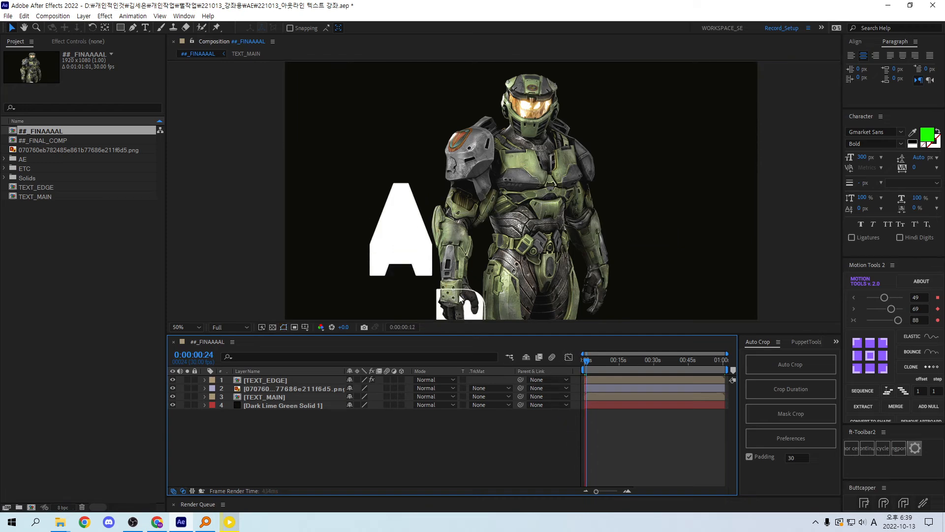
{"action": "key", "text": "grave"}
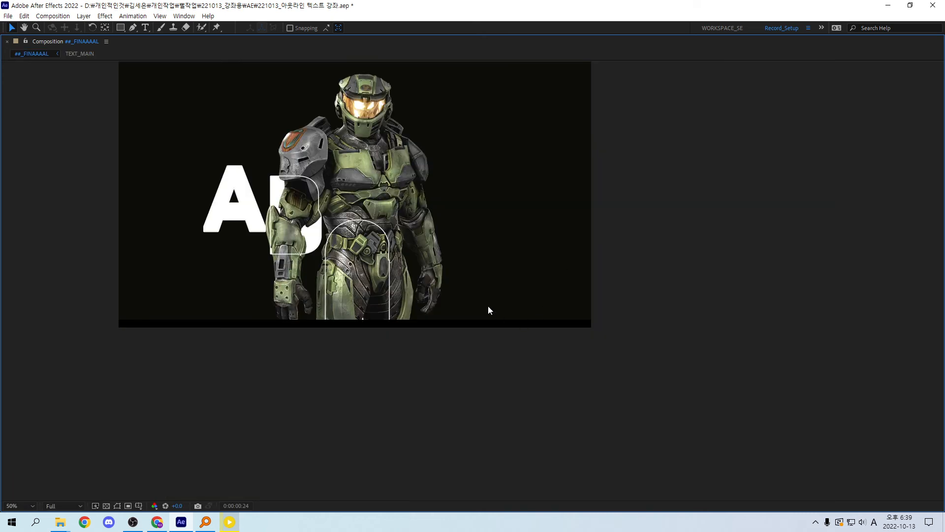
{"action": "key", "text": "shift+slash"}
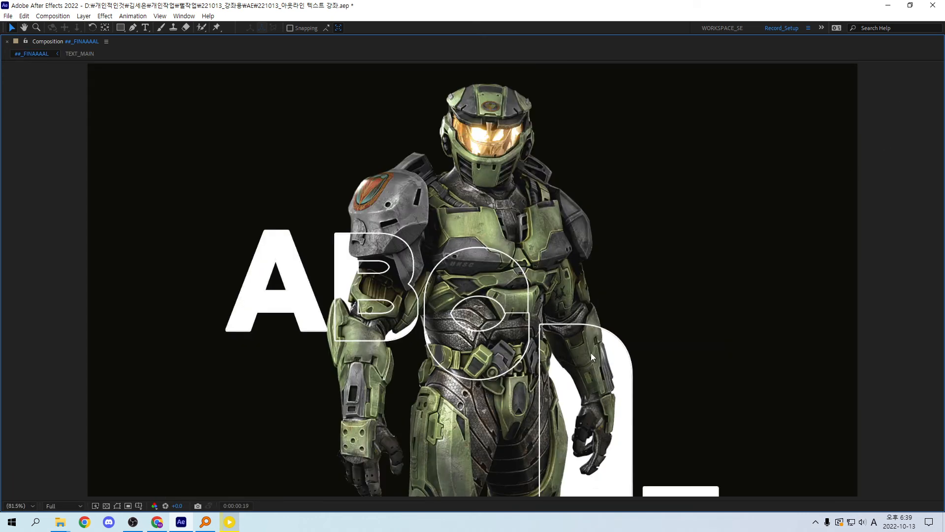
{"action": "key", "text": "grave"}
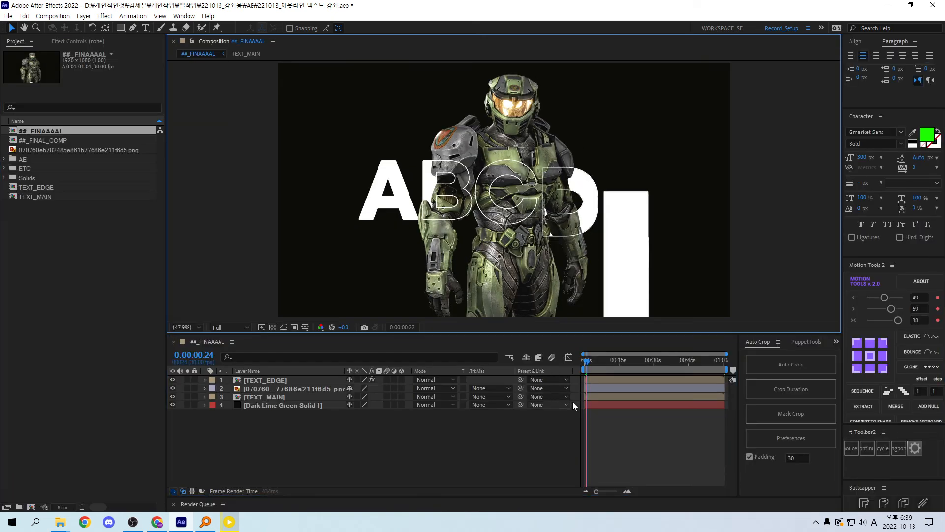
{"action": "left_click", "coordinate": [602, 359]}
{"action": "left_click", "coordinate": [259, 390]}
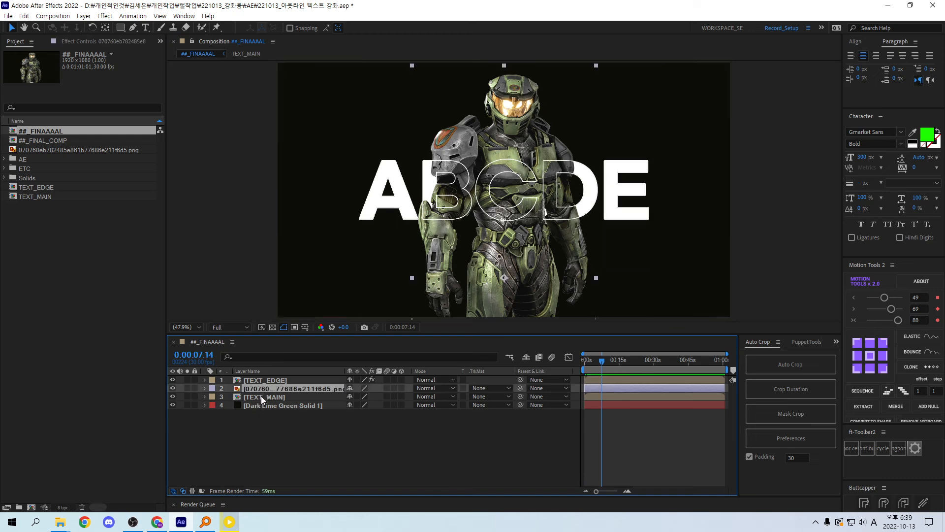
{"action": "double_click", "coordinate": [261, 391]}
{"action": "key", "text": "ctrl+w"}
{"action": "key", "text": "ctrl+w"}
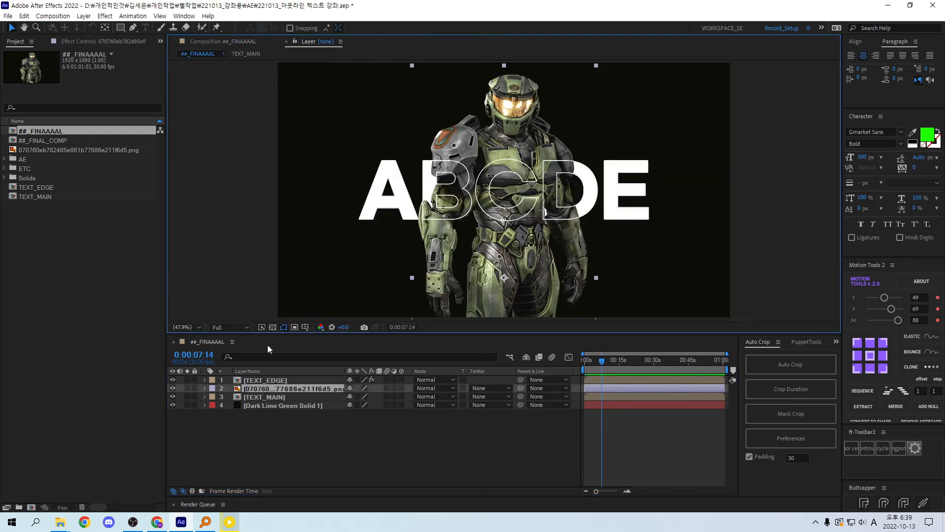
- Open the TEXT_MAIN precomp, select its ABCDE text layer and view the text at 0:00:07:03
{"action": "left_click", "coordinate": [258, 396]}
{"action": "double_click", "coordinate": [258, 396]}
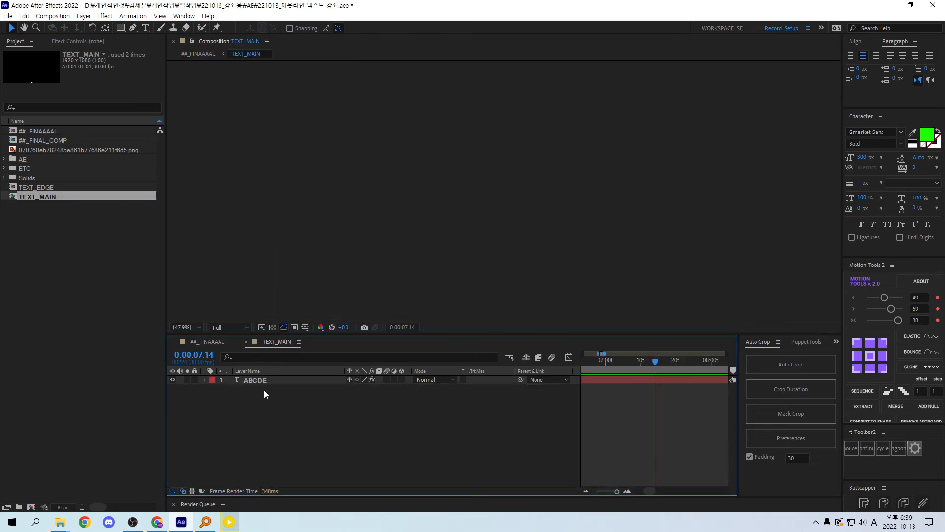
{"action": "left_click", "coordinate": [266, 381]}
{"action": "left_click_drag", "start_coordinate": [607, 362], "coordinate": [615, 365]}
- Return to ##_FINAAAAL, solo the TEXT_MAIN layer and preview the text animation from the start
{"action": "key", "text": "Tab"}
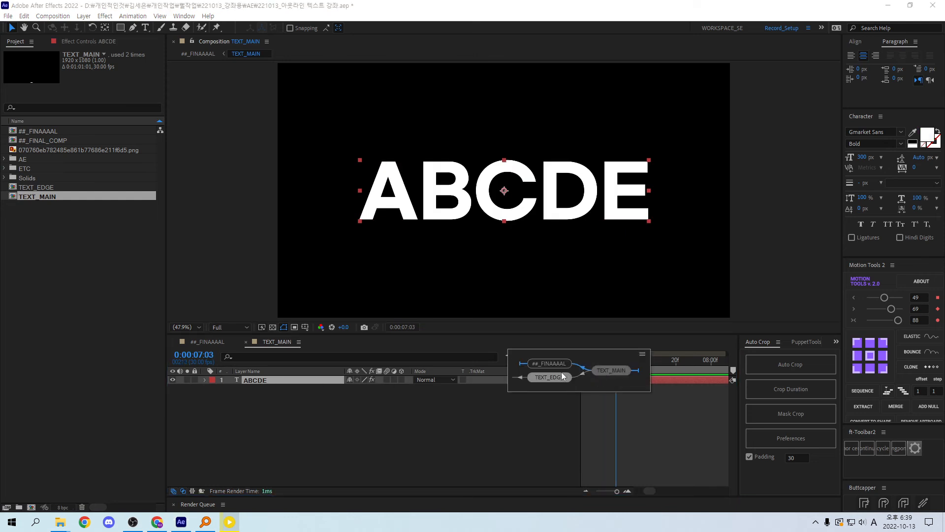
{"action": "left_click", "coordinate": [552, 362]}
{"action": "left_click", "coordinate": [187, 396]}
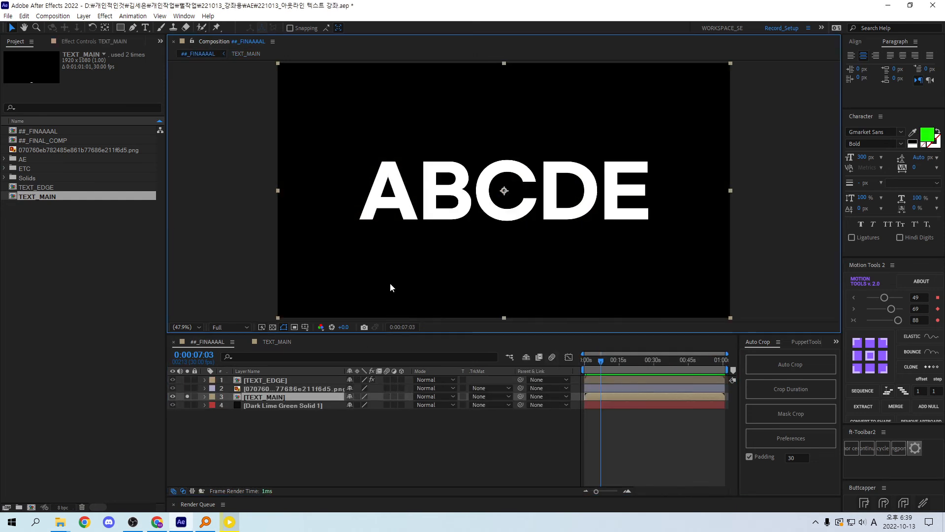
{"action": "mouse_move", "coordinate": [589, 360]}
{"action": "left_mouse_down"}
{"action": "mouse_move", "coordinate": [627, 362]}
{"action": "mouse_move", "coordinate": [583, 364]}
{"action": "left_mouse_up"}
{"action": "key", "text": "="}
{"action": "key", "text": "="}
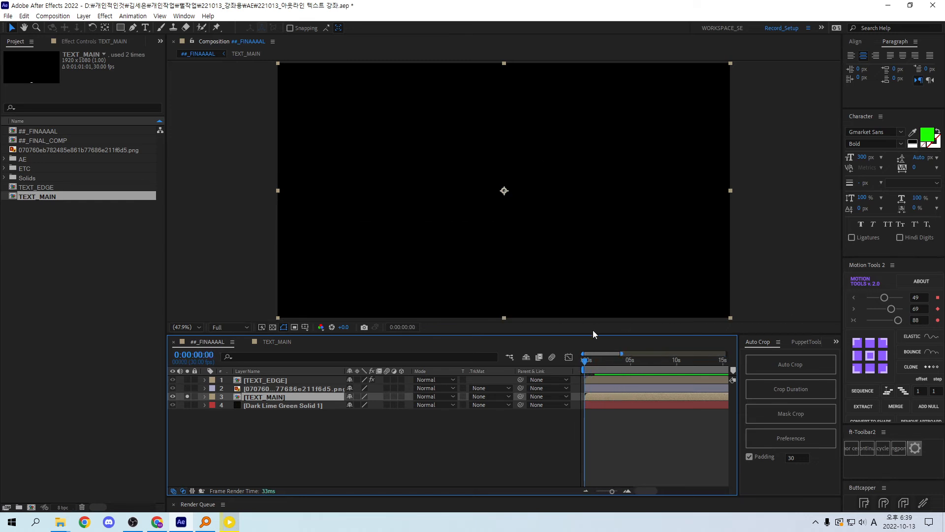
{"action": "key", "text": "space"}
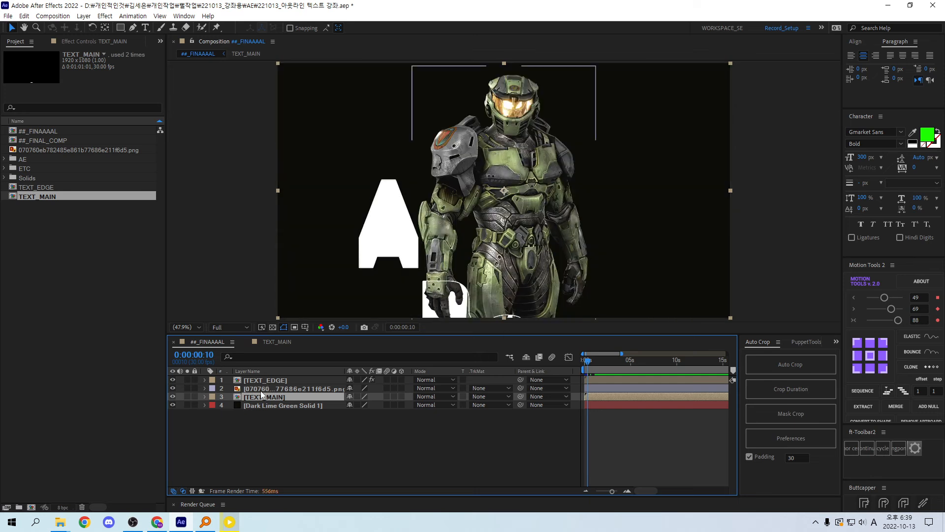
- Open the TEXT_EDGE composition through TEXT_MAIN, select its TEXT_MAIN layer and show its Fill effect and Stroke layer style settings
{"action": "double_click", "coordinate": [259, 397]}
{"action": "key", "text": "Tab"}
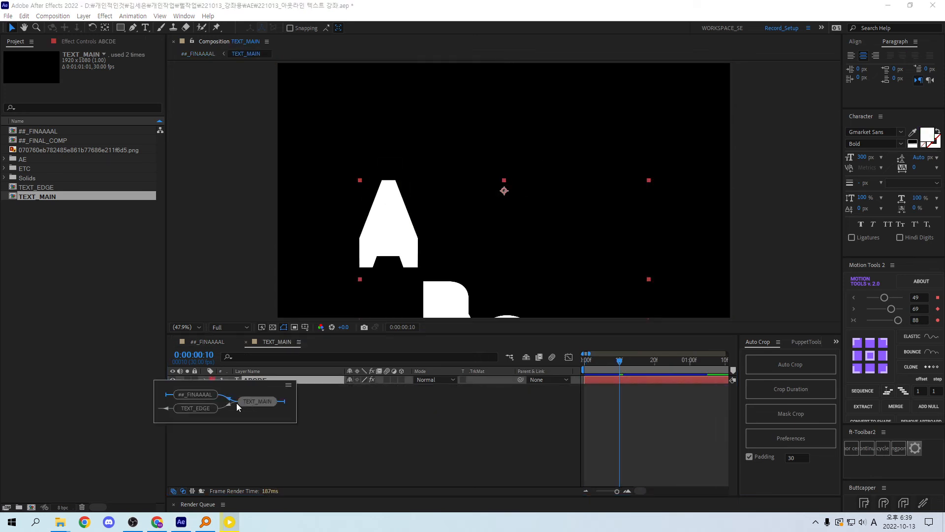
{"action": "left_click", "coordinate": [203, 408]}
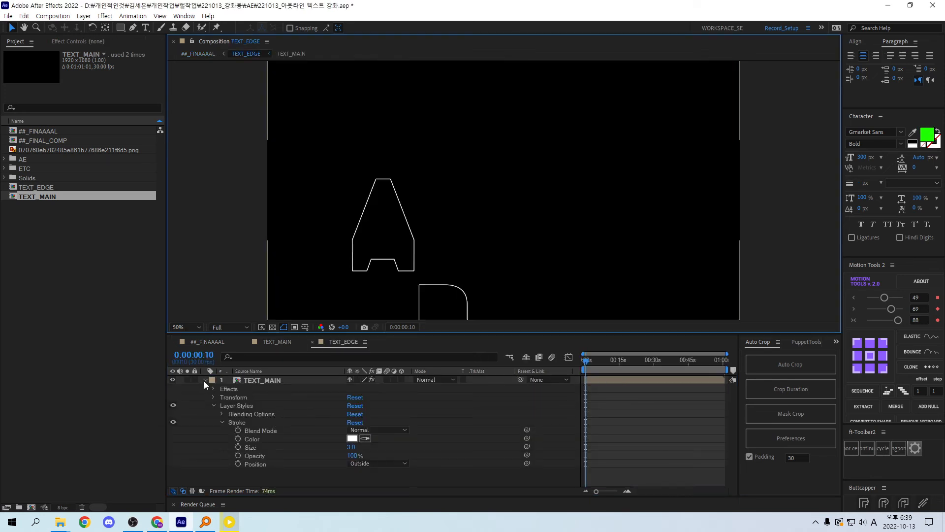
{"action": "left_click", "coordinate": [204, 380]}
{"action": "left_click", "coordinate": [234, 383]}
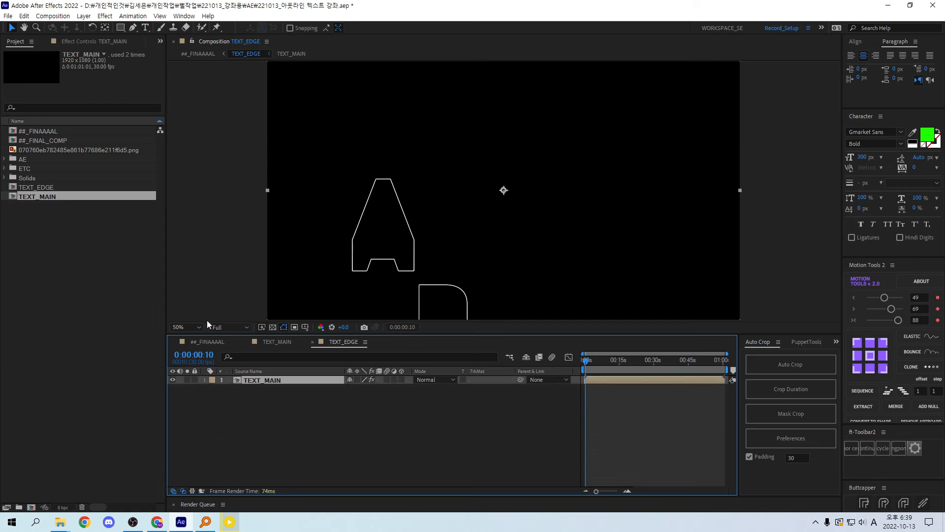
{"action": "left_click", "coordinate": [205, 380]}
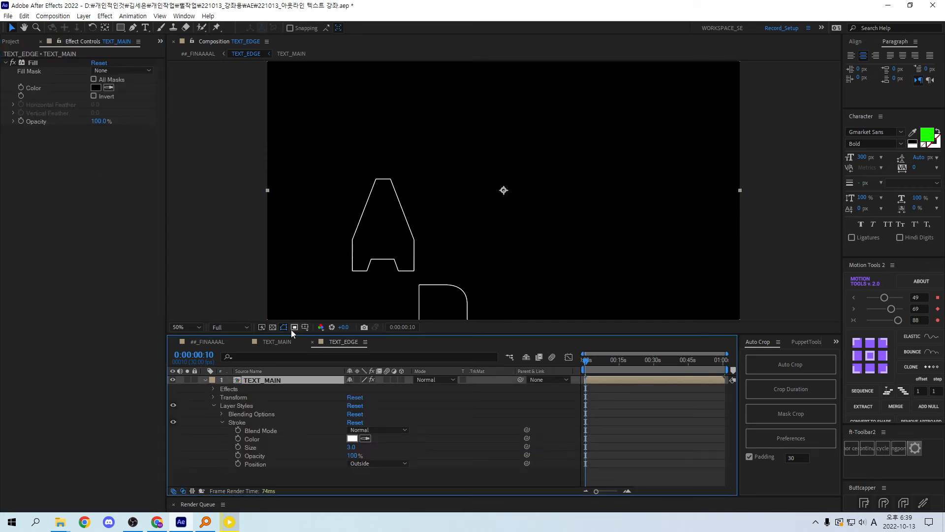
- Show the transparency grid in TEXT_EDGE and turn off the TEXT_MAIN layer's Stroke style
{"action": "left_click", "coordinate": [273, 327]}
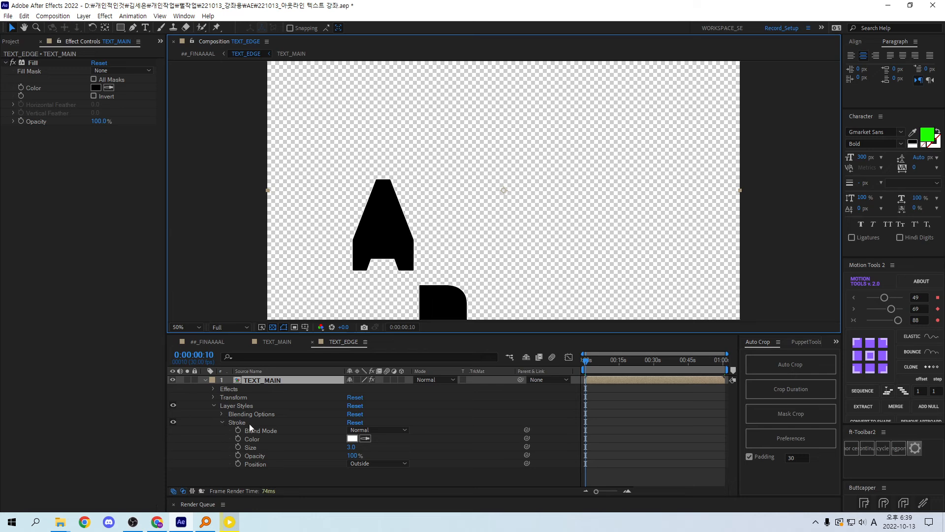
{"action": "left_click", "coordinate": [174, 422]}
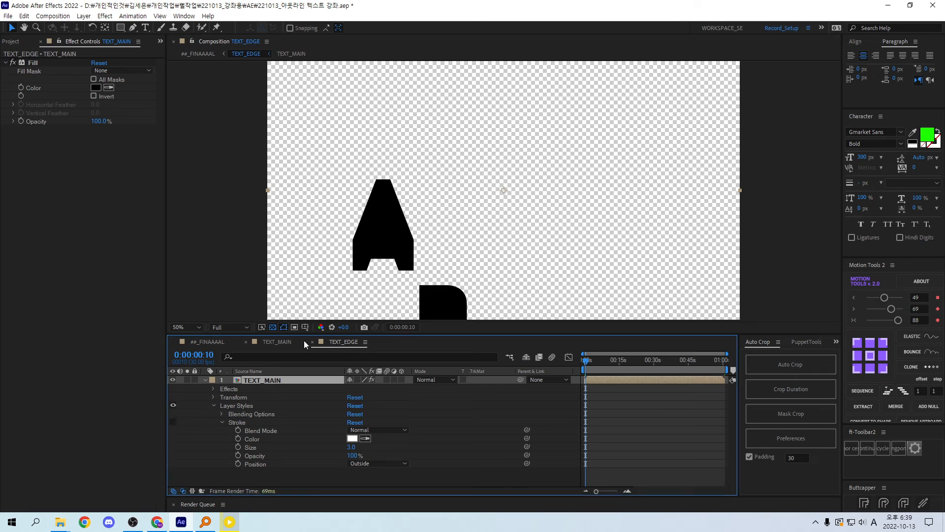
{"action": "left_click", "coordinate": [273, 327]}
{"action": "left_click", "coordinate": [273, 327]}
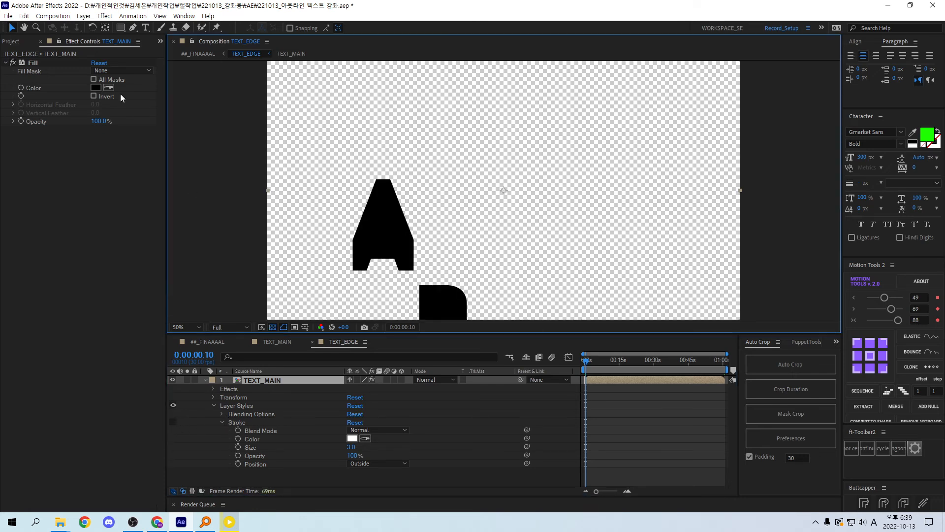
- Change the Fill effect's color on the TEXT_MAIN layer to red, ff0000
{"action": "left_click", "coordinate": [95, 88]}
{"action": "type", "text": "ff0000"}
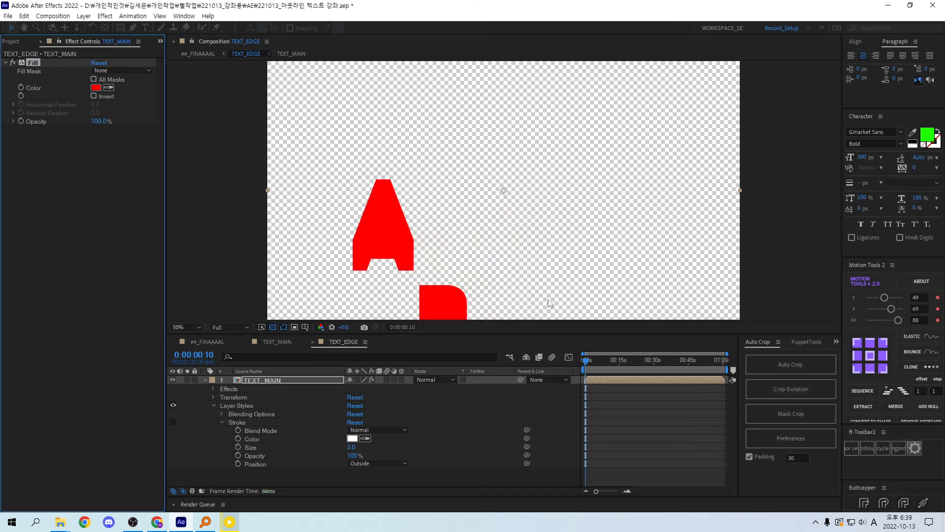
{"action": "key", "text": "Return"}
- Scrub and step through the TEXT_EDGE composition to examine how the fill covers the animated letters
{"action": "left_click_drag", "start_coordinate": [589, 362], "coordinate": [595, 362]}
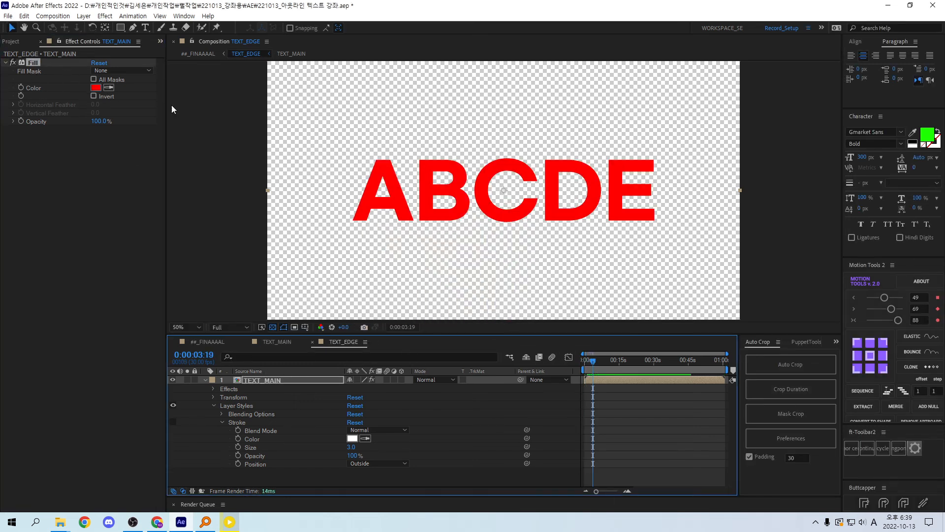
{"action": "key", "text": "shift+Page_Up"}
{"action": "key", "text": "shift+Page_Up"}
{"action": "key", "text": "shift+Page_Up"}
{"action": "key", "text": "shift+Page_Up"}
{"action": "key", "text": "shift+Page_Up"}
{"action": "key", "text": "shift+Page_Up"}
{"action": "key", "text": "shift+Page_Up"}
{"action": "key", "text": "shift+Page_Up"}
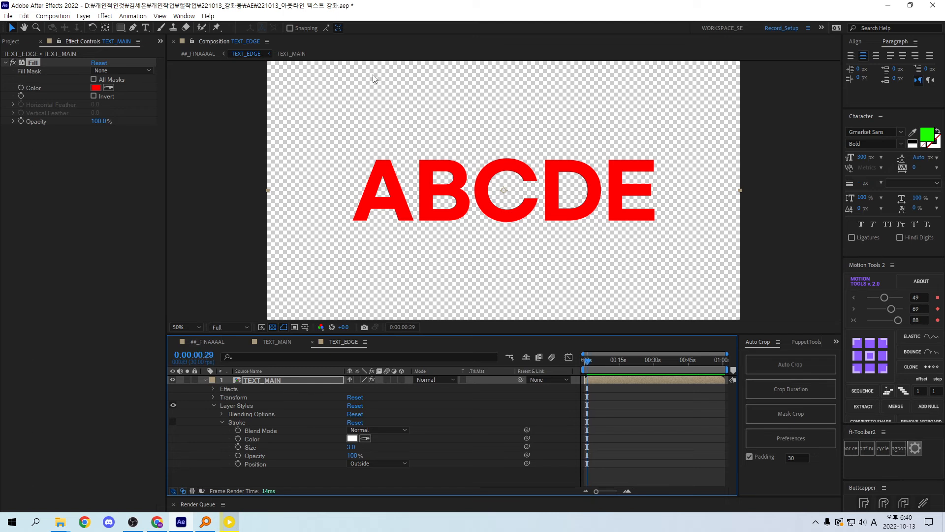
{"action": "key", "text": "shift+Page_Down"}
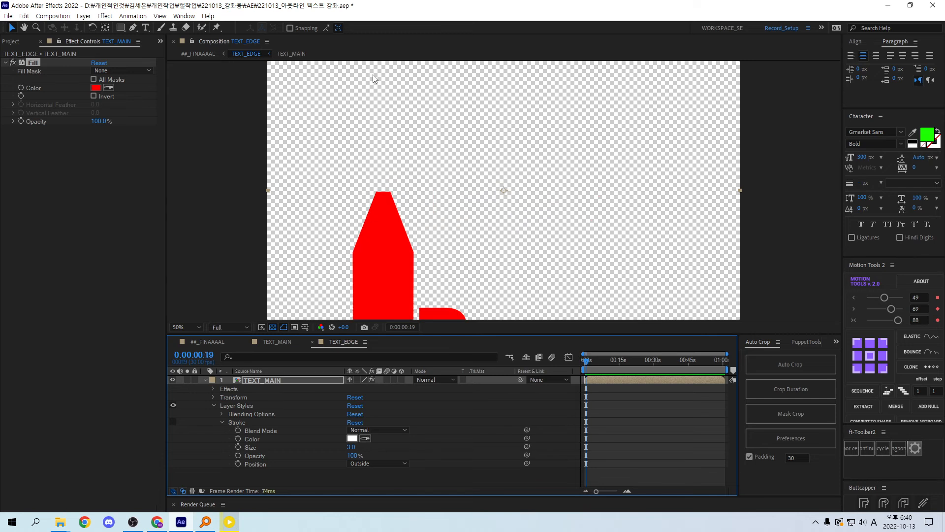
- Set the Fill effect's color on the TEXT_MAIN layer back to black, 000000
{"action": "left_click", "coordinate": [97, 87]}
{"action": "left_click", "coordinate": [297, 217]}
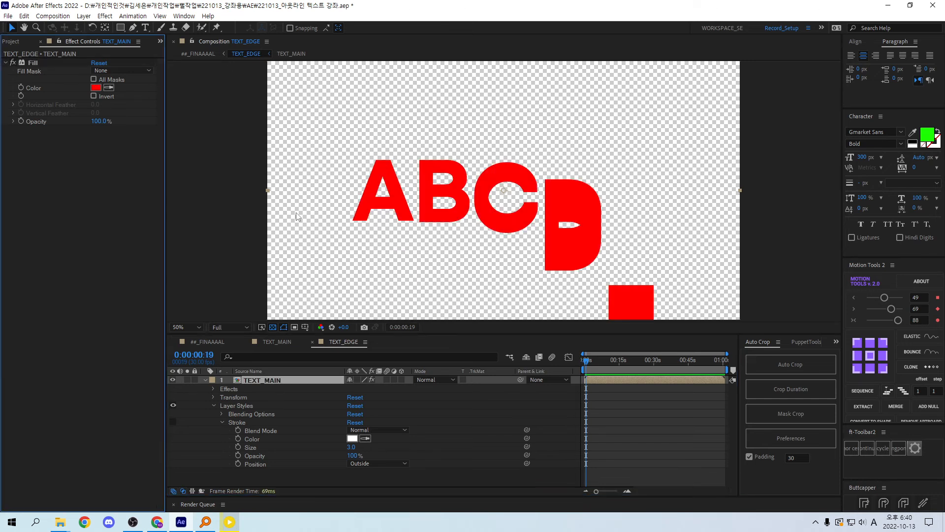
{"action": "left_click", "coordinate": [98, 88]}
{"action": "left_click_drag", "start_coordinate": [468, 294], "coordinate": [318, 369]}
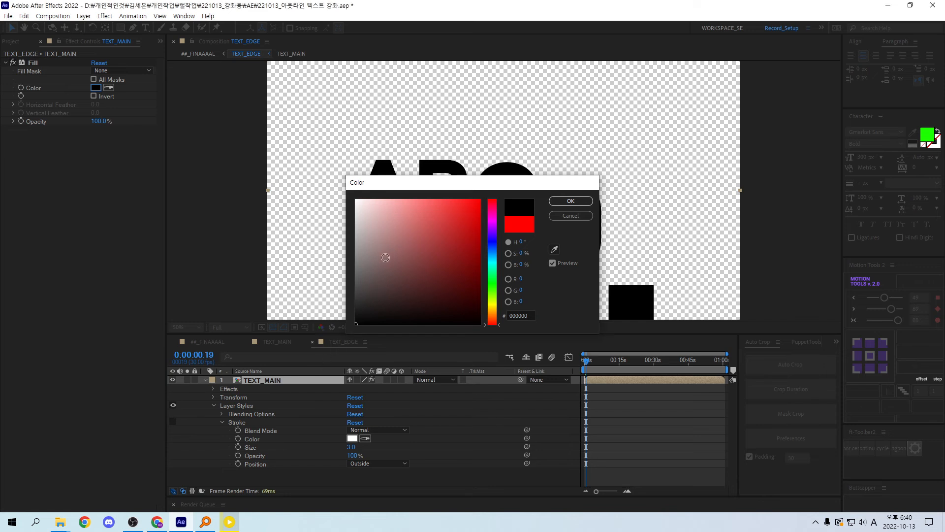
{"action": "key", "text": "Return"}
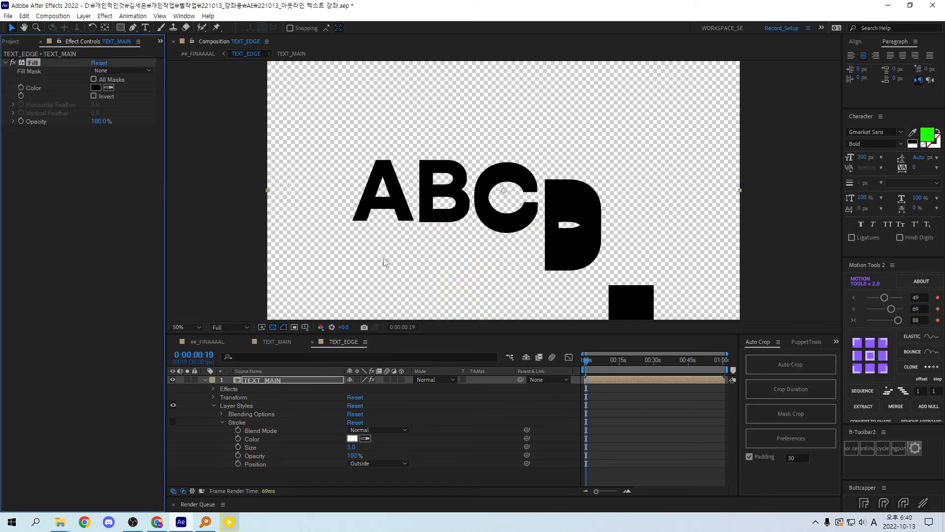
- Turn the TEXT_MAIN layer's Stroke style back on, set its color to red and inspect the letter outlines up close
{"action": "left_click", "coordinate": [173, 421]}
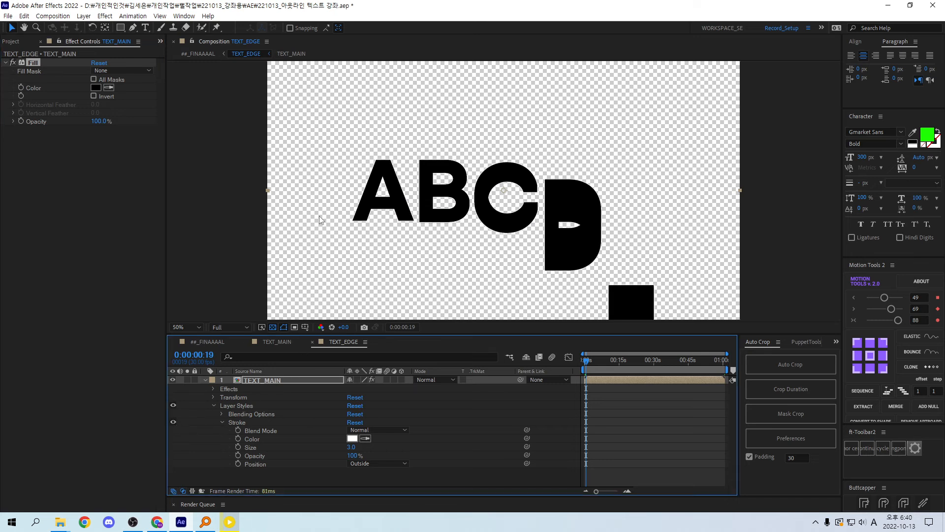
{"action": "scroll", "coordinate": [339, 189], "scroll_direction": "up", "scroll_amount": 4}
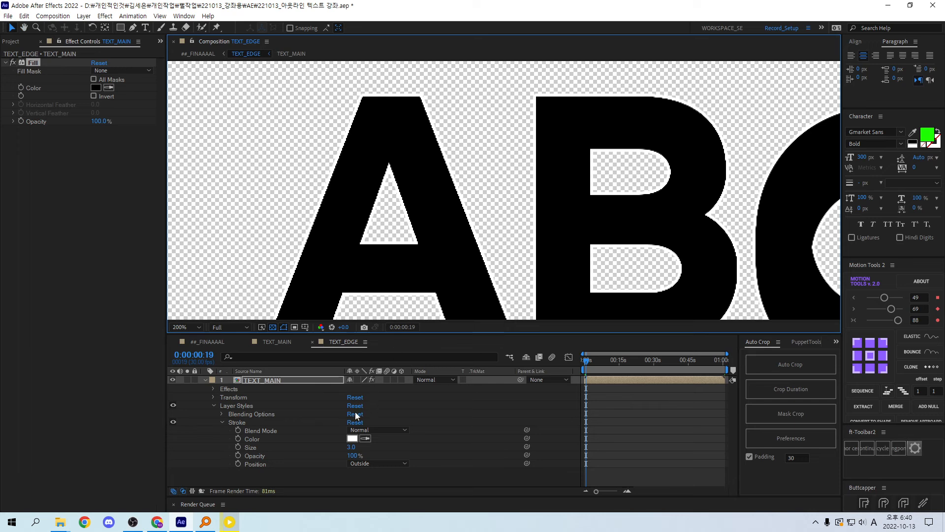
{"action": "left_click", "coordinate": [352, 438]}
{"action": "left_click_drag", "start_coordinate": [483, 286], "coordinate": [544, 158]}
{"action": "key", "text": "Return"}
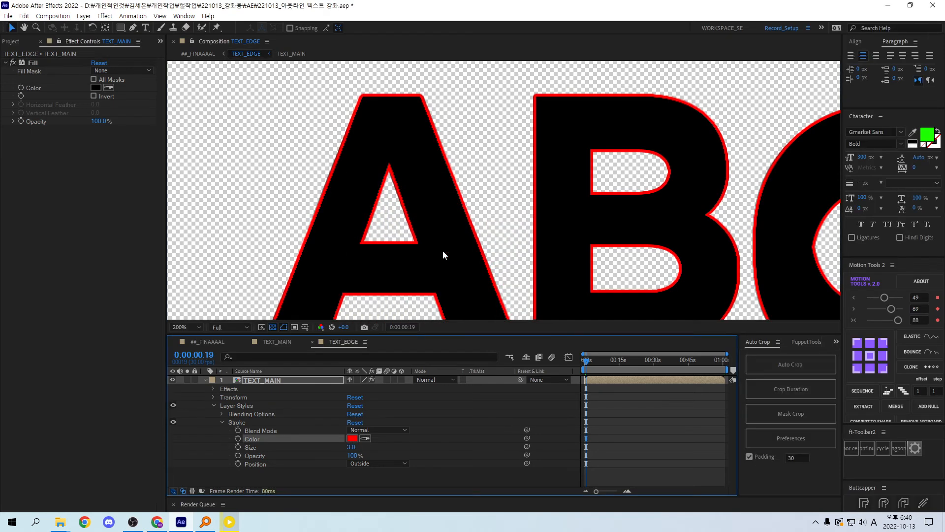
{"action": "scroll", "coordinate": [487, 257], "scroll_direction": "down", "scroll_amount": 2}
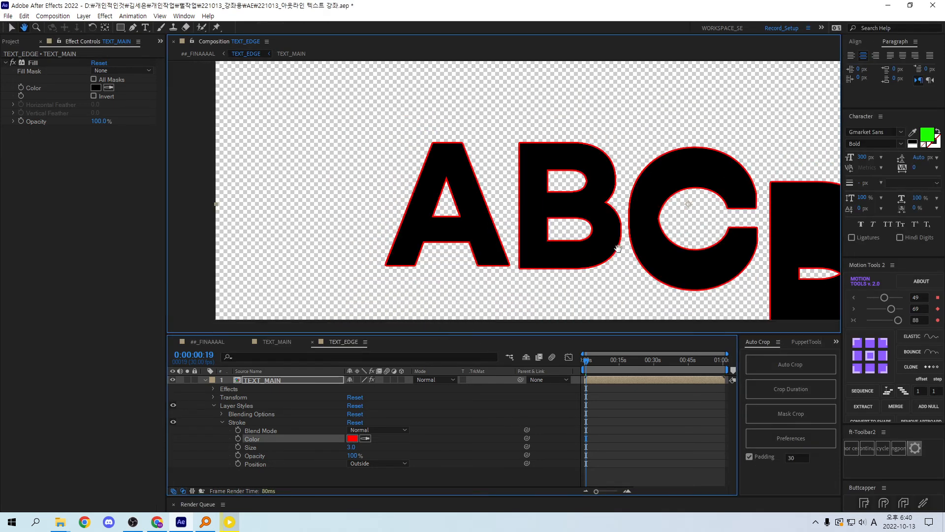
{"action": "scroll", "coordinate": [574, 194], "scroll_direction": "right", "scroll_amount": 3}
{"action": "scroll", "coordinate": [497, 189], "scroll_direction": "up", "scroll_amount": 2}
{"action": "scroll", "coordinate": [476, 163], "scroll_direction": "down", "scroll_amount": 2}
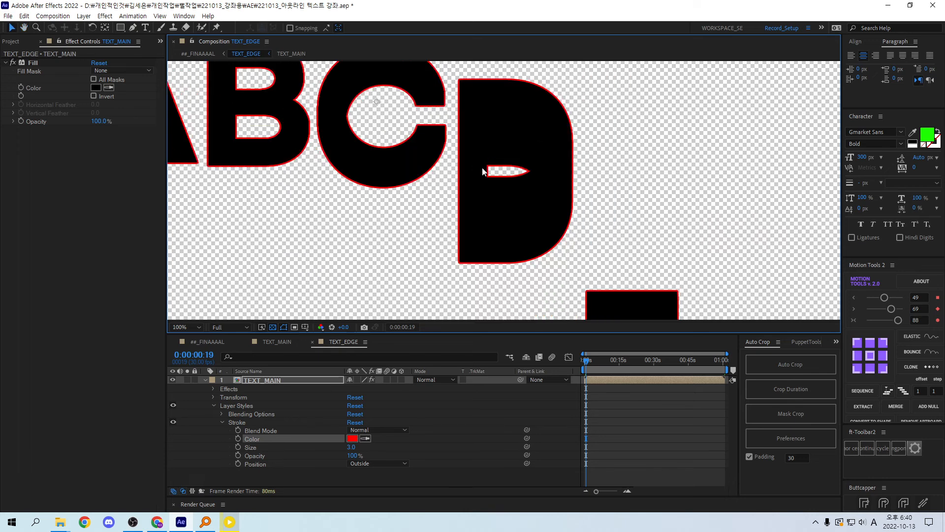
- Switch the TEXT_MAIN layer's Stroke style off and back on, and inspect the red outlines up close in the ##_FINAAAAL composition
{"action": "left_click", "coordinate": [173, 422]}
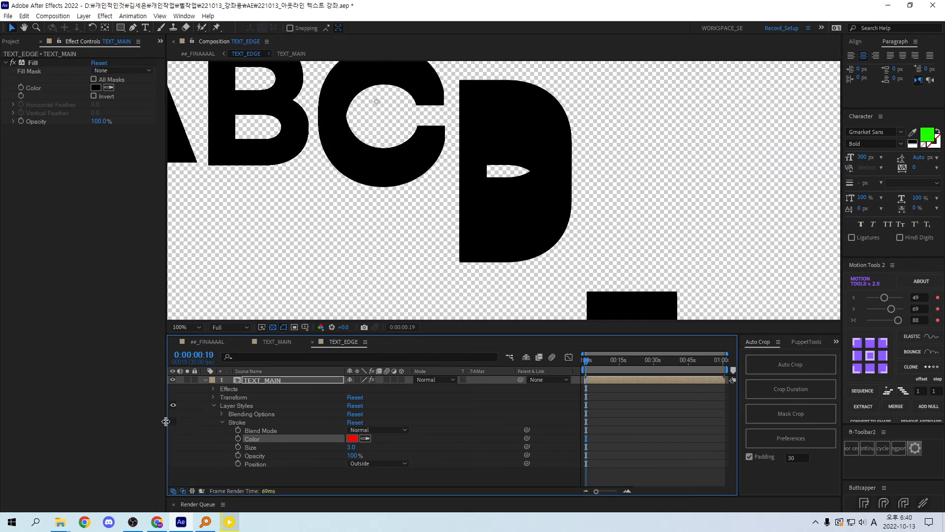
{"action": "left_click", "coordinate": [173, 421]}
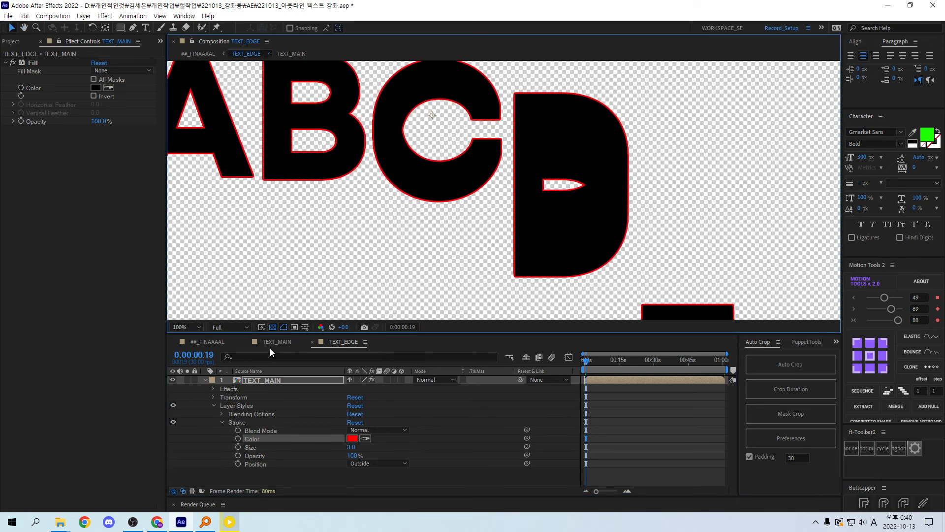
{"action": "left_click", "coordinate": [207, 341]}
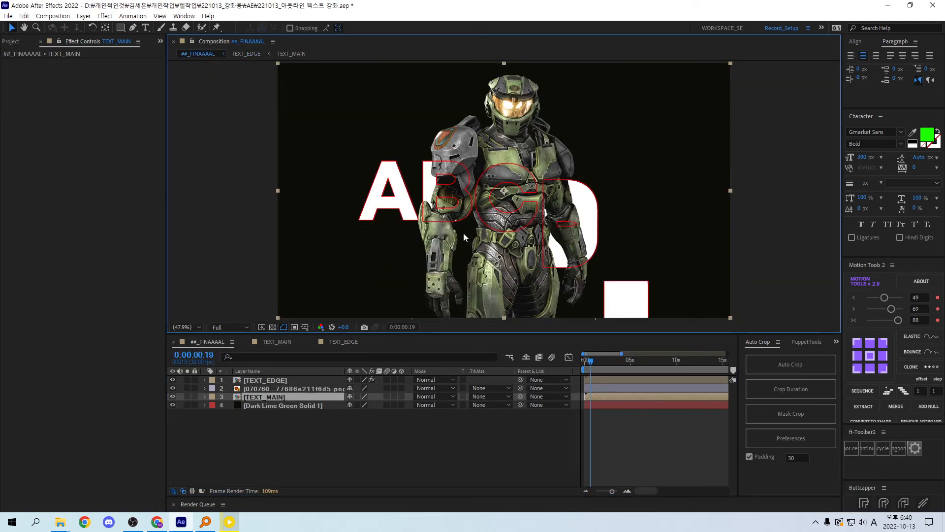
{"action": "key", "text": "period"}
{"action": "key", "text": "period"}
{"action": "key", "text": "period"}
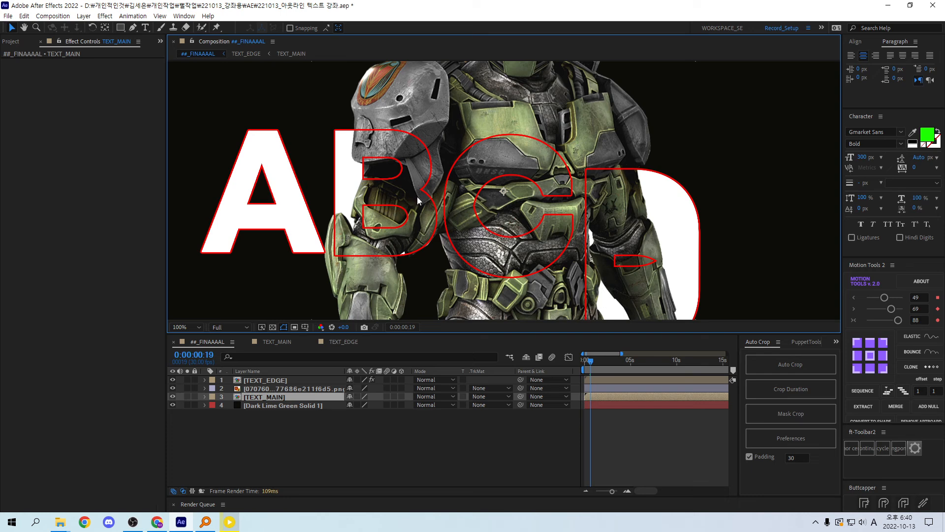
- Set the TEXT_MAIN layer's Stroke color to white in TEXT_EDGE and return to ##_FINAAAAL with the whole frame fitted in view
{"action": "left_click", "coordinate": [278, 341]}
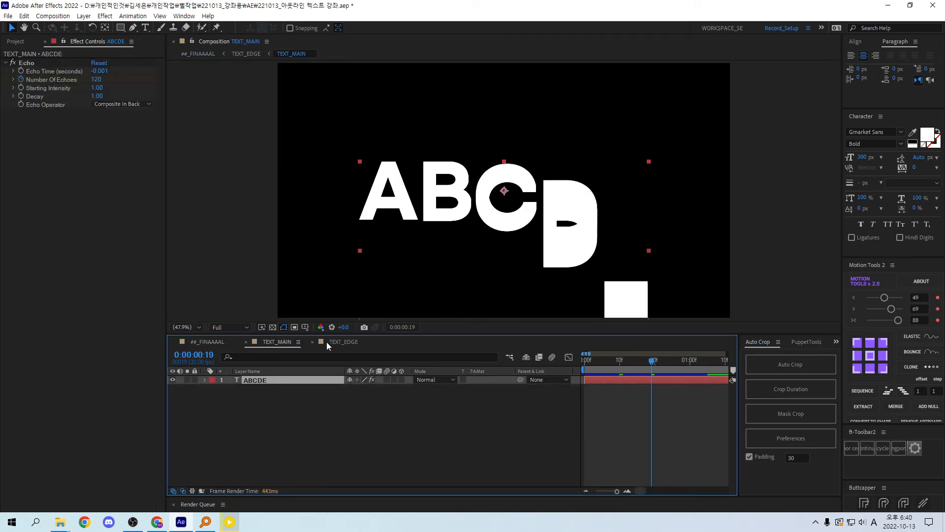
{"action": "key", "text": "ctrl+w"}
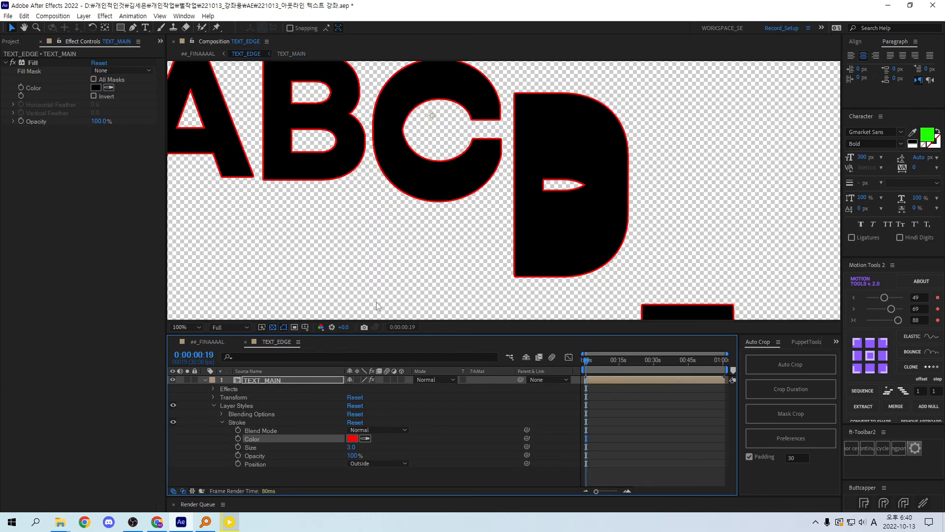
{"action": "left_click", "coordinate": [353, 440]}
{"action": "left_click_drag", "start_coordinate": [416, 255], "coordinate": [344, 165]}
{"action": "key", "text": "Return"}
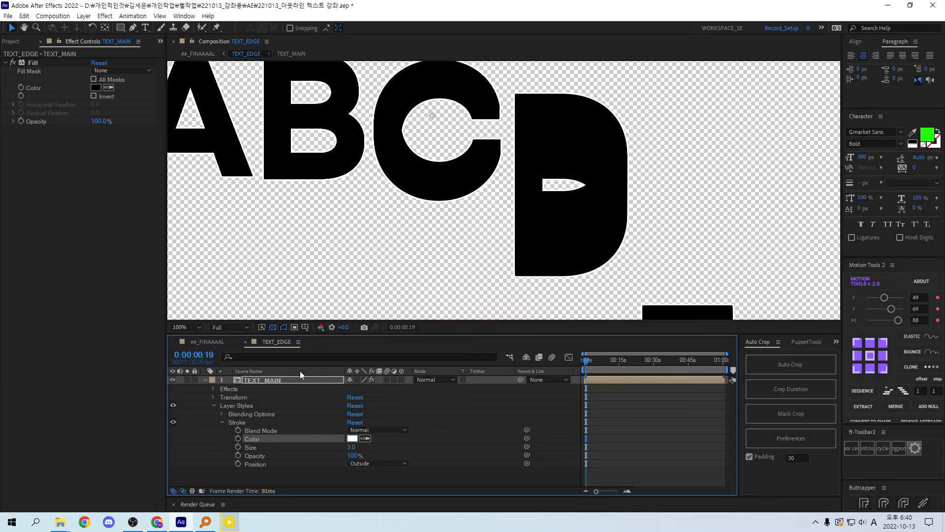
{"action": "key", "text": "ctrl+w"}
{"action": "left_click_drag", "start_coordinate": [595, 241], "coordinate": [561, 216]}
{"action": "key", "text": "v"}
{"action": "key", "text": "shift+slash"}
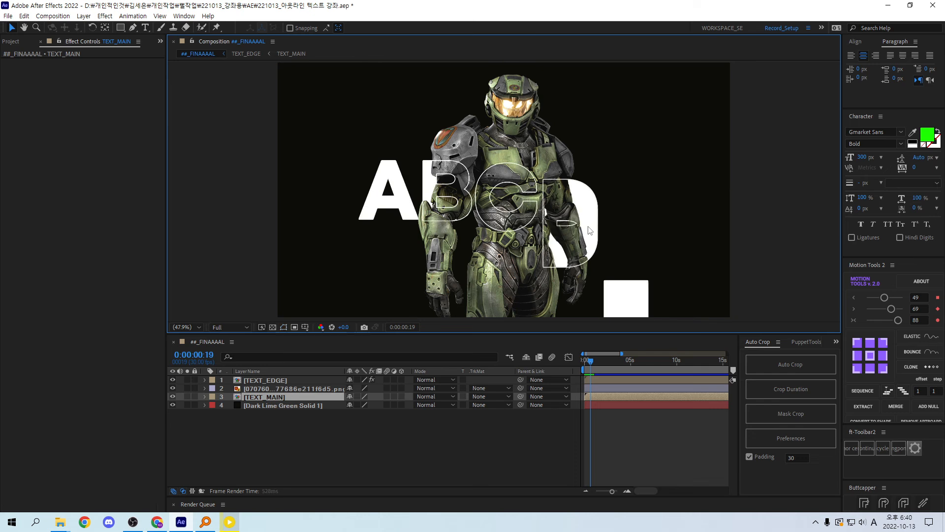
- Replace the ABCDE text inside the TEXT_MAIN composition with WHERE
{"action": "left_click", "coordinate": [258, 397]}
{"action": "double_click", "coordinate": [253, 395]}
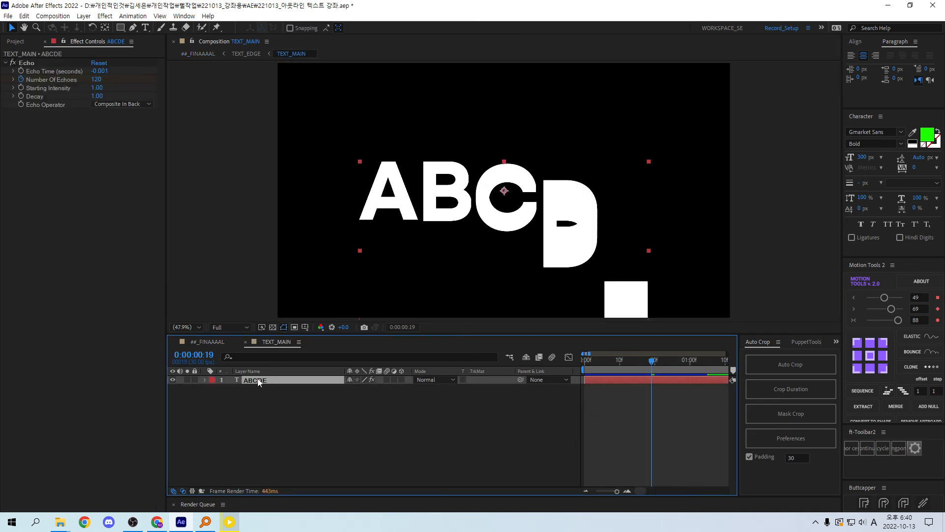
{"action": "double_click", "coordinate": [256, 380]}
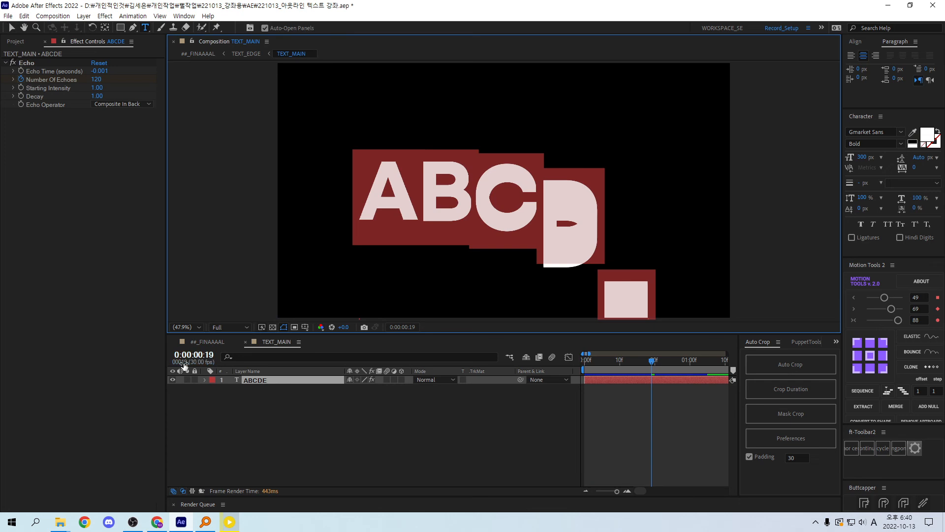
{"action": "type", "text": "WHERE"}
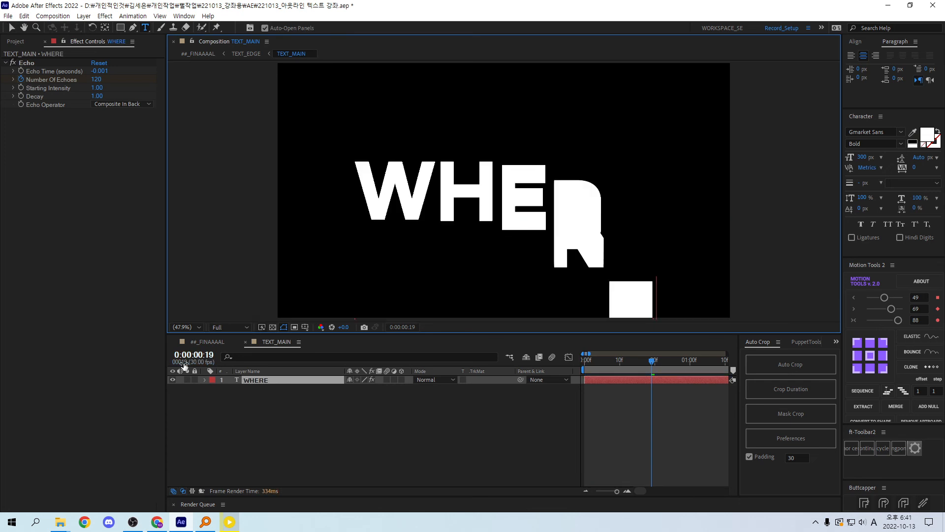
{"action": "key", "text": "Escape"}
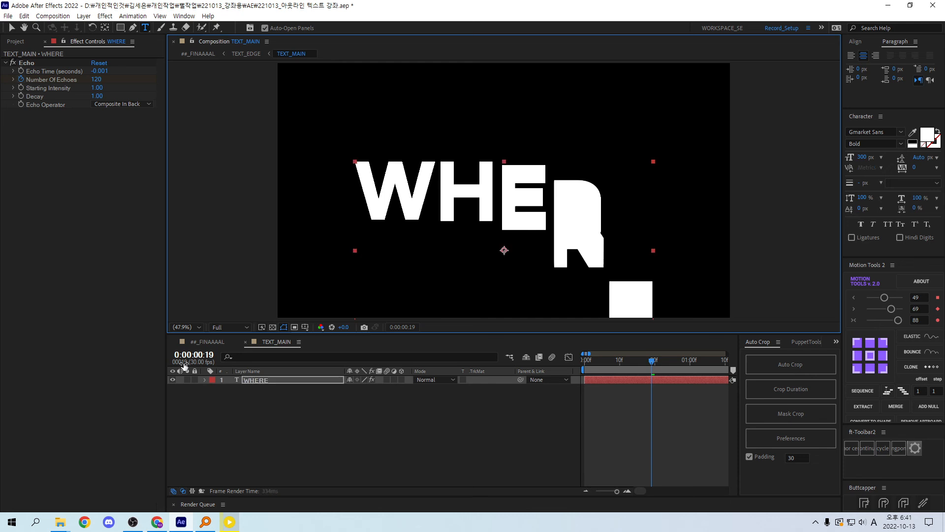
- Preview the WHERE text animation in the ##_FINAAAAL composition and return to the Selection tool
{"action": "left_click_drag", "start_coordinate": [661, 361], "coordinate": [704, 362]}
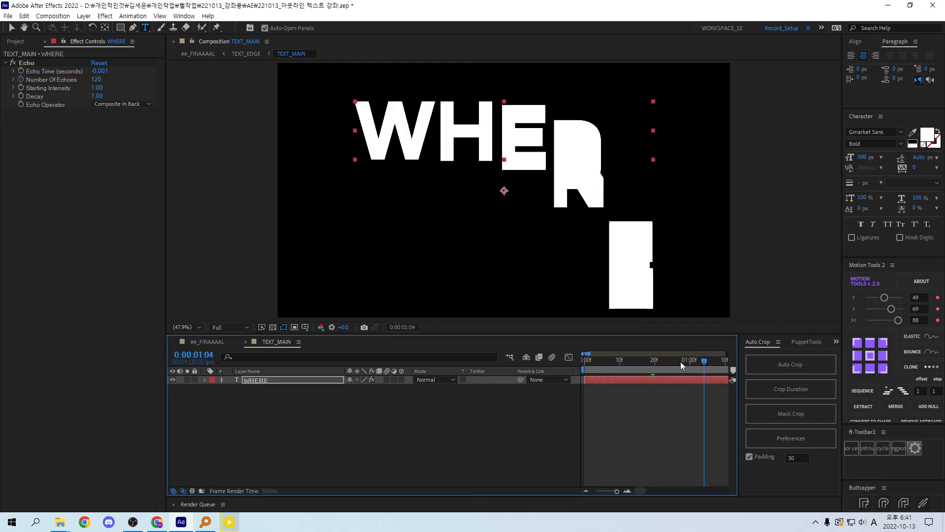
{"action": "left_click", "coordinate": [217, 340]}
{"action": "key", "text": "space"}
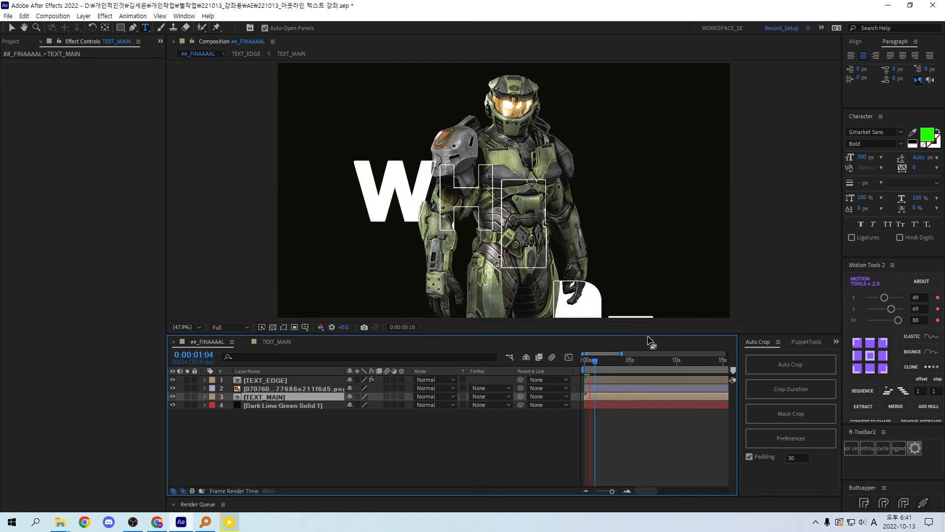
{"action": "left_click", "coordinate": [600, 362]}
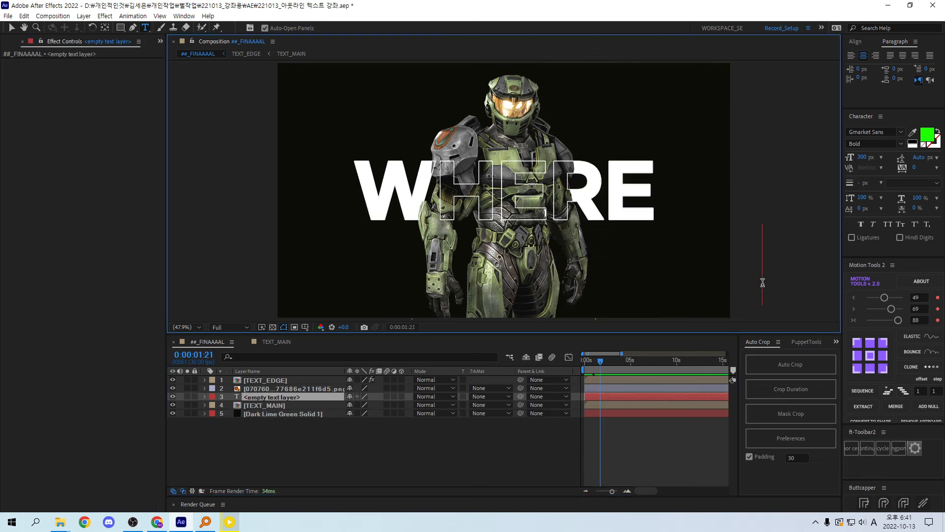
{"action": "key", "text": "v"}
{"action": "left_click", "coordinate": [769, 271]}
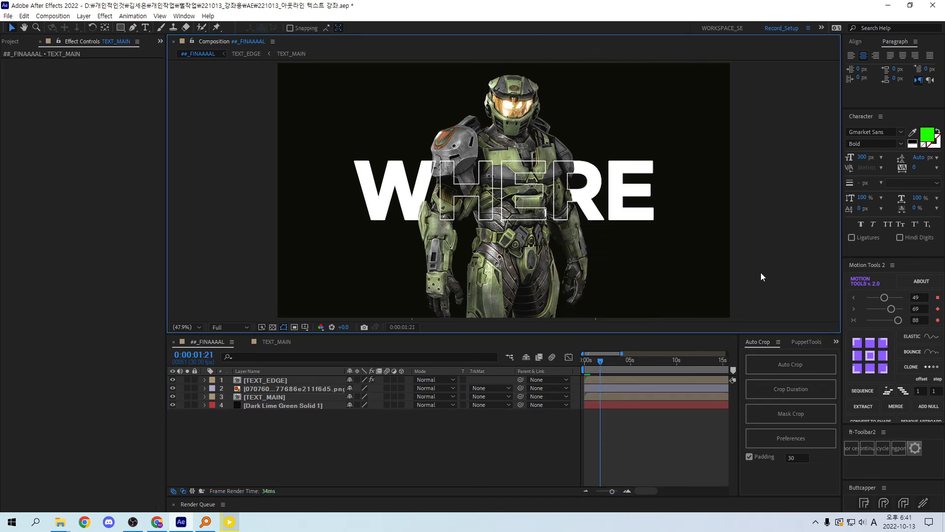
- Open a second, locked viewer showing ##_FINAAAAL and view the TEXT_MAIN composition beside it
{"action": "key", "text": "ctrl+alt+shift+n"}
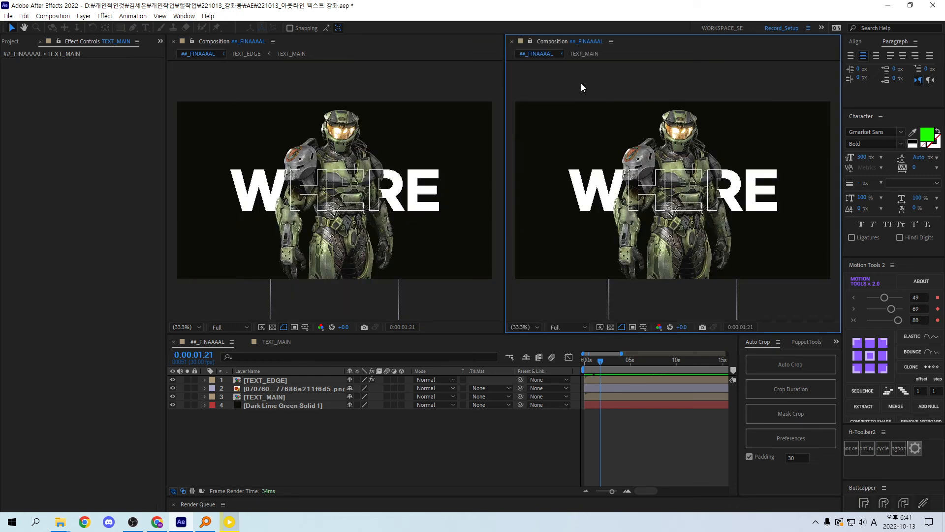
{"action": "left_click", "coordinate": [276, 342]}
{"action": "left_click", "coordinate": [244, 341]}
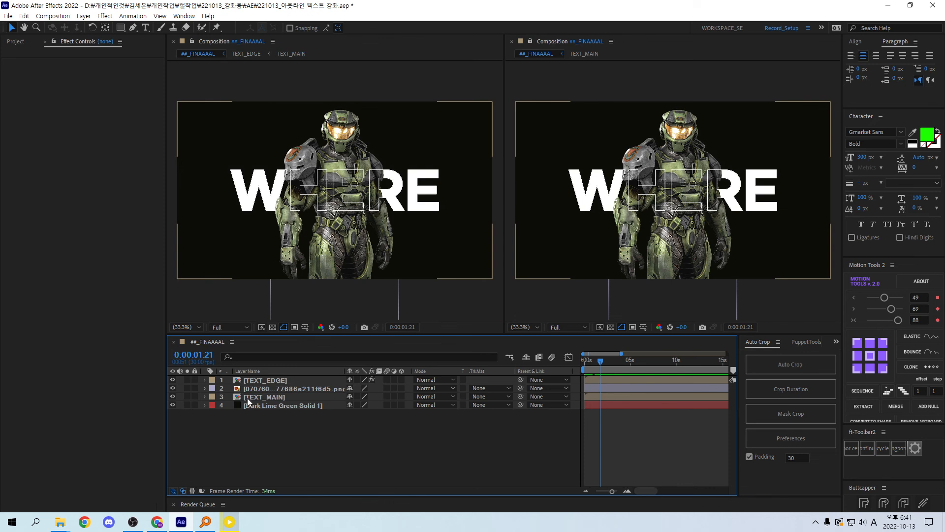
{"action": "double_click", "coordinate": [247, 398]}
{"action": "left_click", "coordinate": [250, 407]}
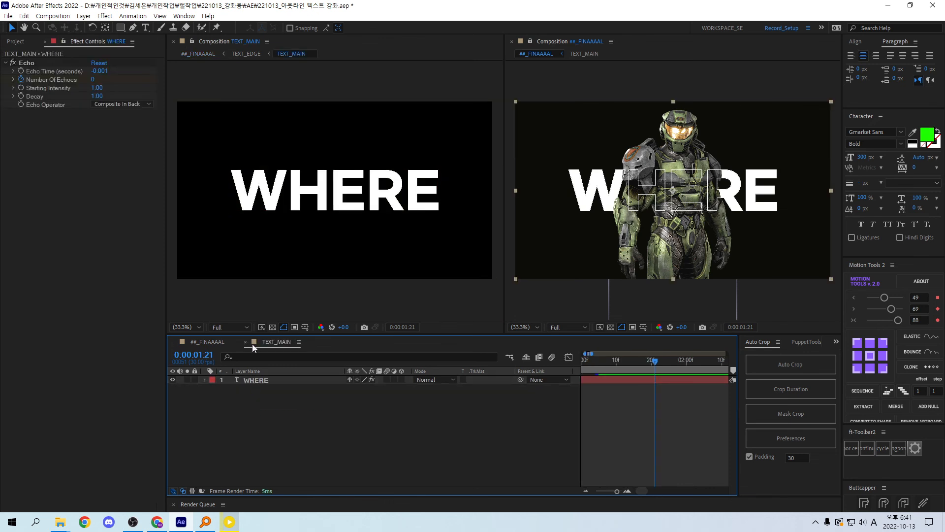
{"action": "left_click", "coordinate": [245, 342]}
{"action": "double_click", "coordinate": [251, 397]}
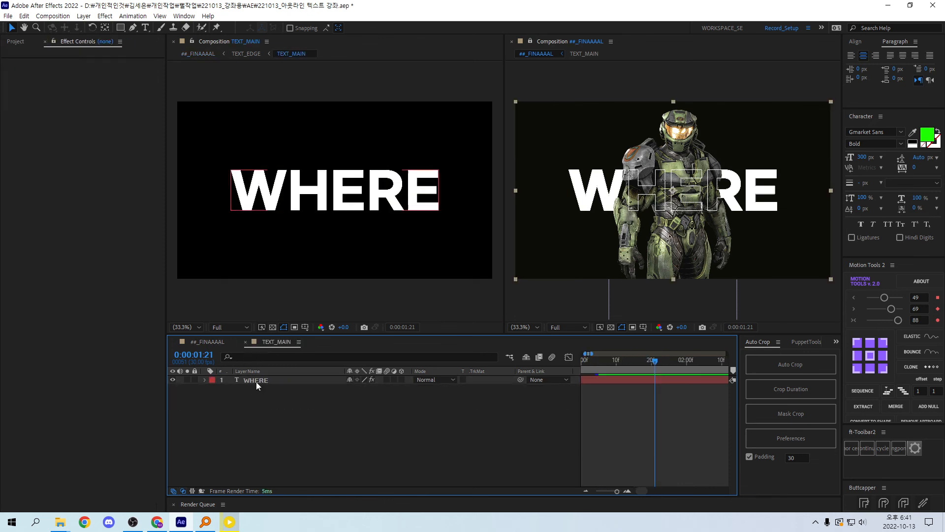
- Open TEXT_EDGE from the composition flowchart, compare its whole frame with the final composition and return to ##_FINAAAAL
{"action": "key", "text": "Tab"}
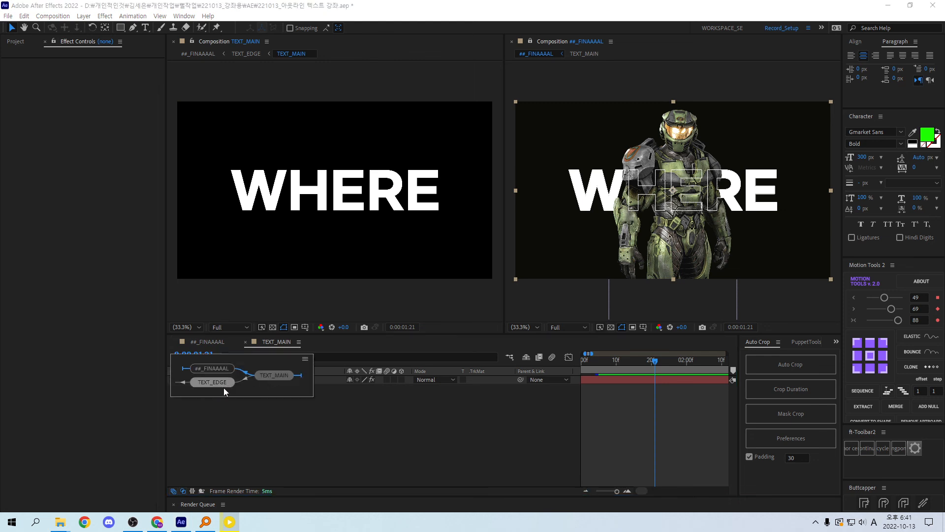
{"action": "left_click", "coordinate": [224, 383]}
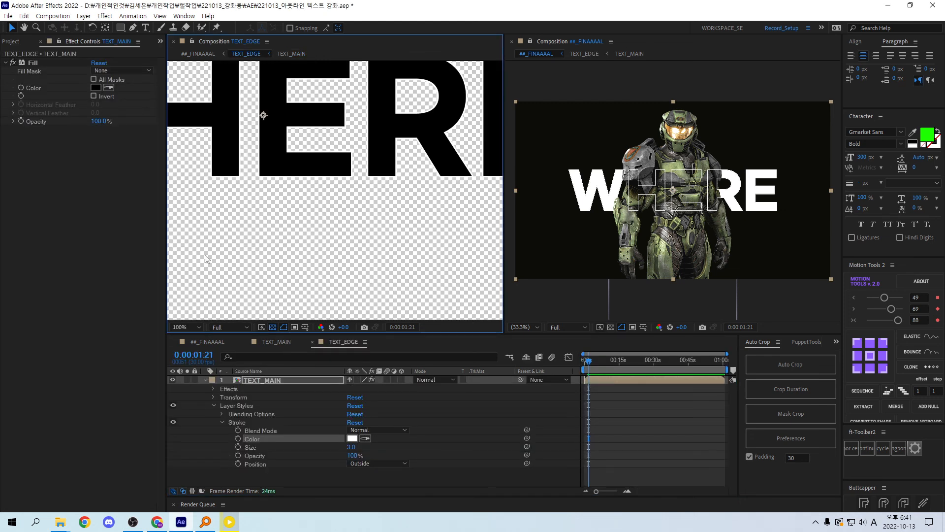
{"action": "key", "text": "shift+slash"}
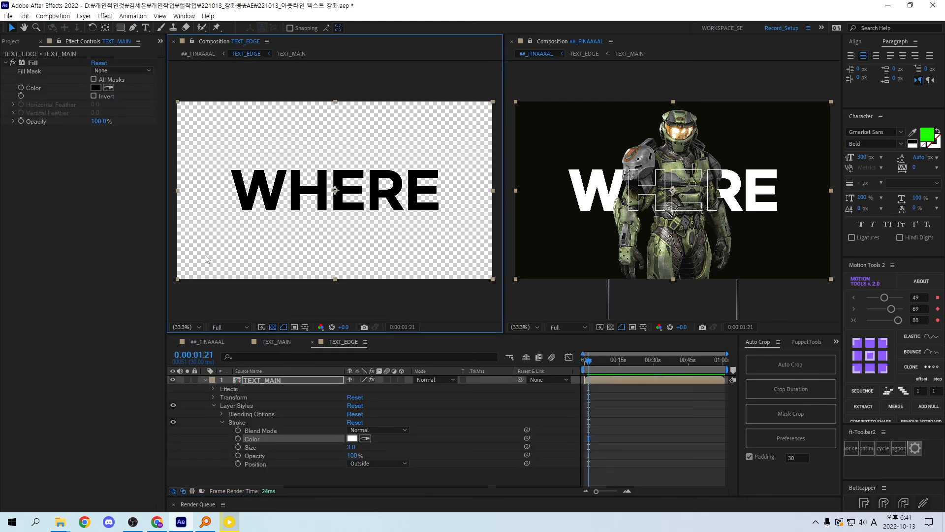
{"action": "left_click", "coordinate": [313, 341]}
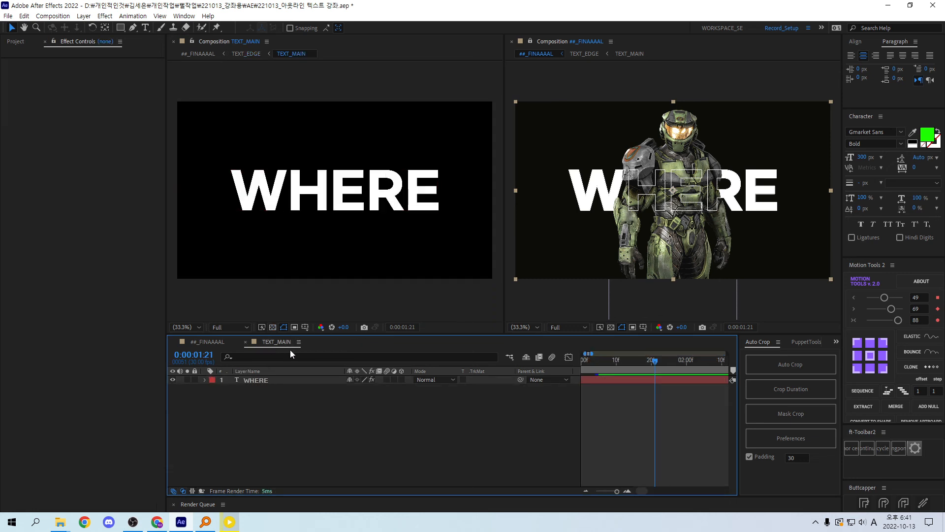
{"action": "left_click", "coordinate": [245, 341]}
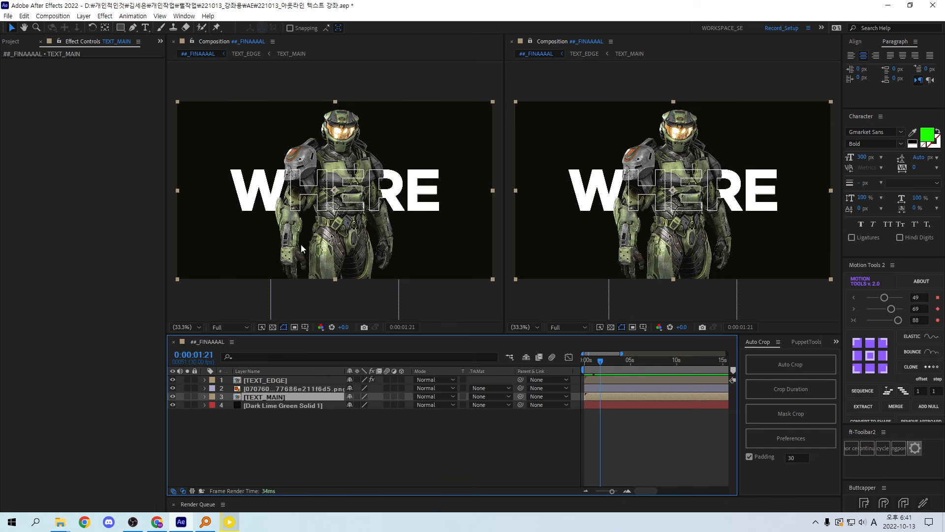
- Open TEXT_MAIN again and expand the WHERE layer to examine its text animator properties
{"action": "double_click", "coordinate": [254, 397]}
{"action": "left_click", "coordinate": [246, 380]}
{"action": "left_click", "coordinate": [205, 379]}
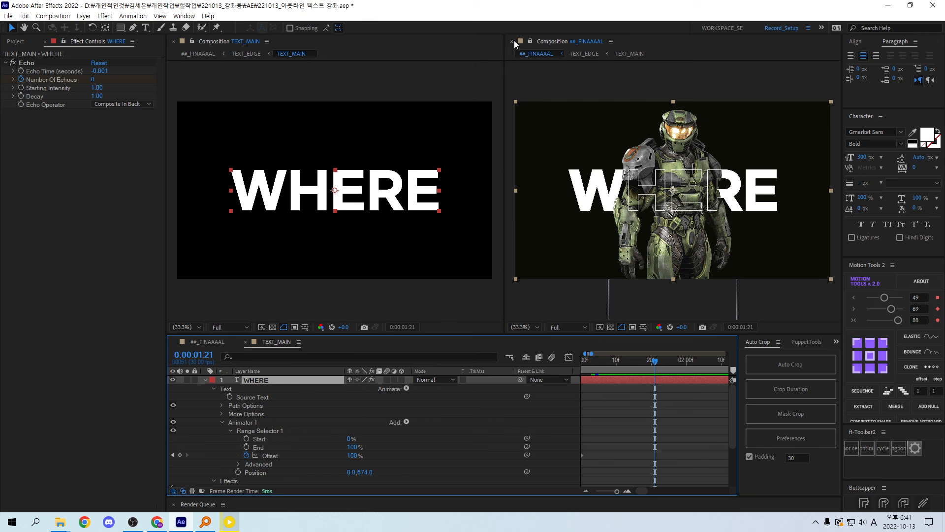
- Return ##_FINAAAAL to its first frame and preview the animation with the viewer temporarily maximized
{"action": "left_click", "coordinate": [244, 341]}
{"action": "left_click_drag", "start_coordinate": [601, 363], "coordinate": [586, 362]}
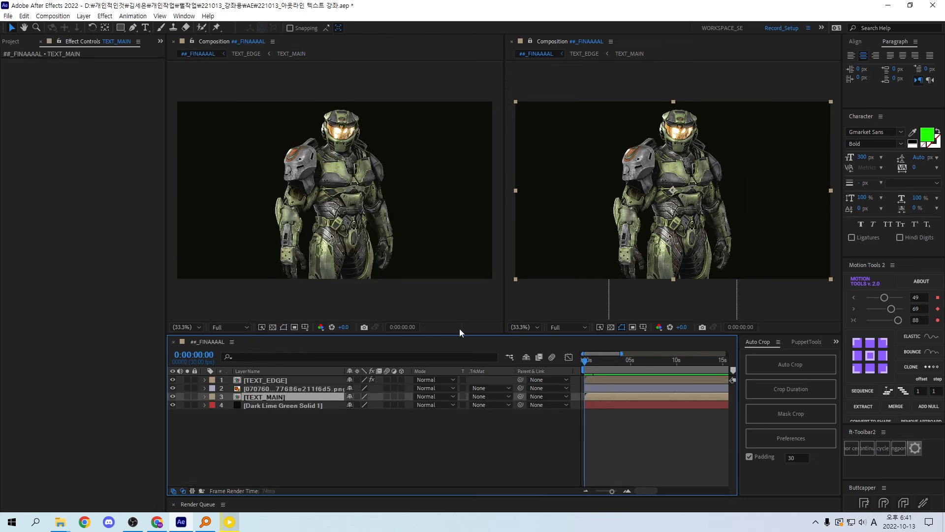
{"action": "key", "text": "space"}
{"action": "key", "text": "grave"}
{"action": "key", "text": "space"}
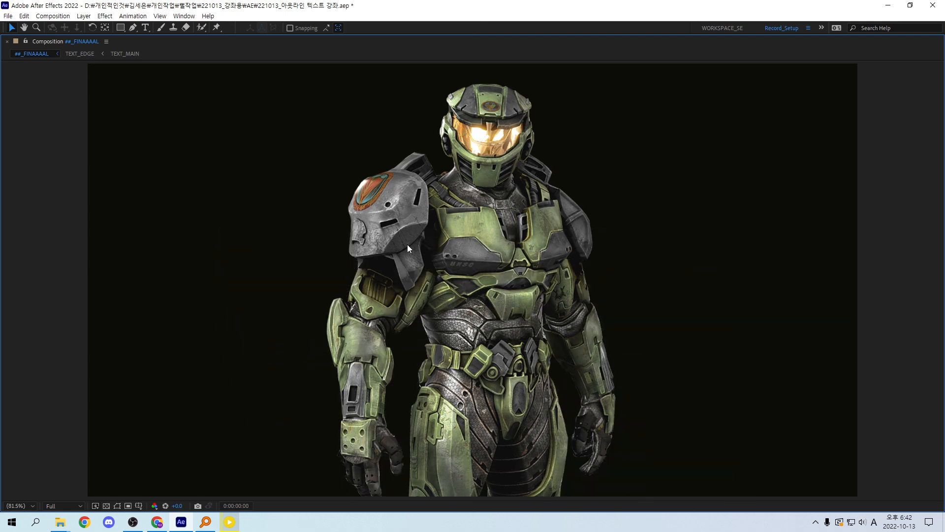
{"action": "left_click", "coordinate": [406, 244]}
{"action": "key", "text": "grave"}
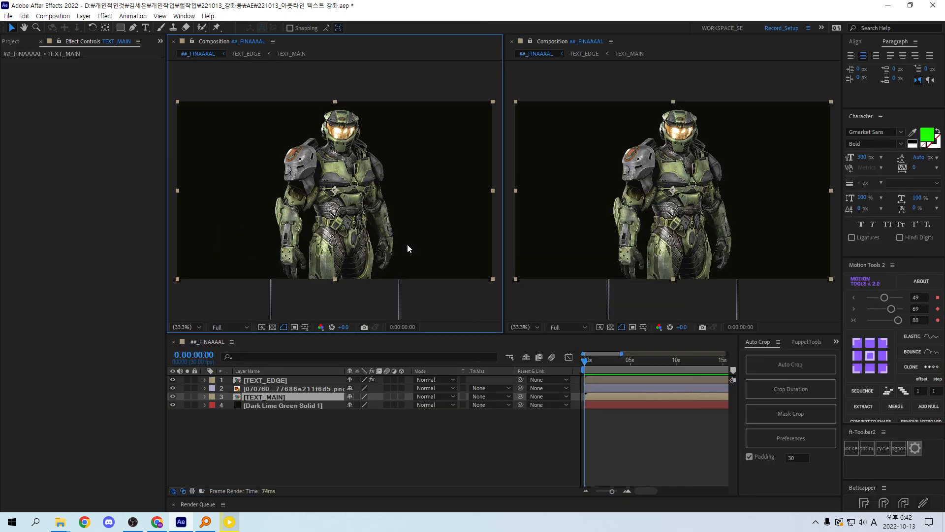
- Close the split viewers, reopen ##_FINAAAAL from the project in a single viewer and preview its animation
{"action": "key", "text": "ctrl+w"}
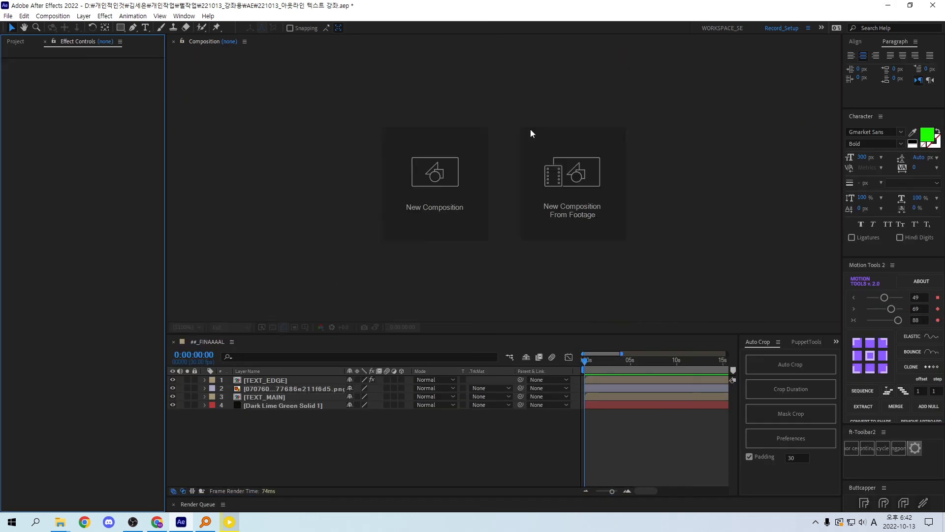
{"action": "left_click", "coordinate": [38, 44]}
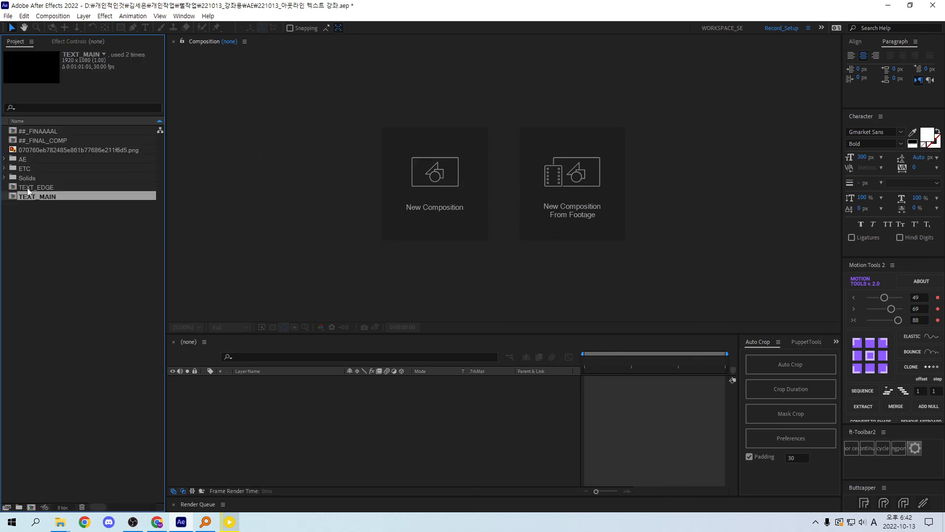
{"action": "double_click", "coordinate": [38, 131]}
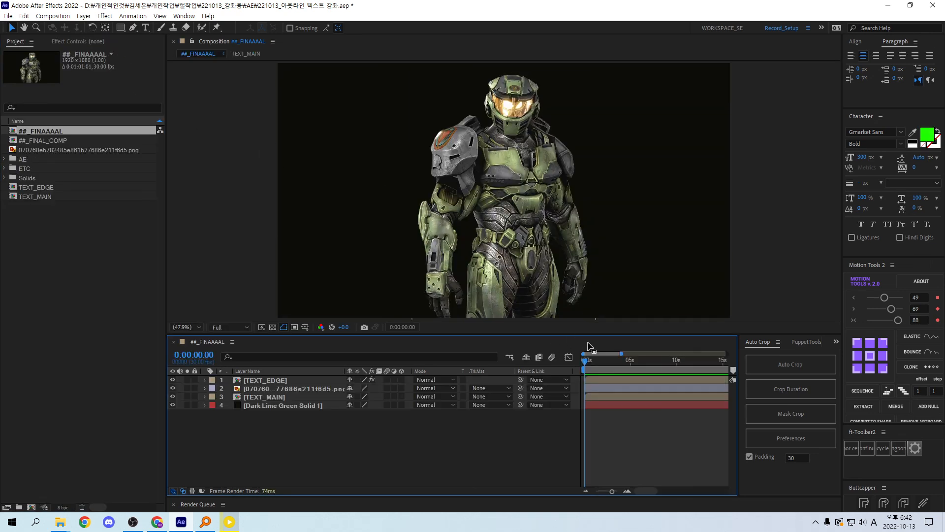
{"action": "left_click", "coordinate": [607, 359]}
{"action": "key", "text": "space"}
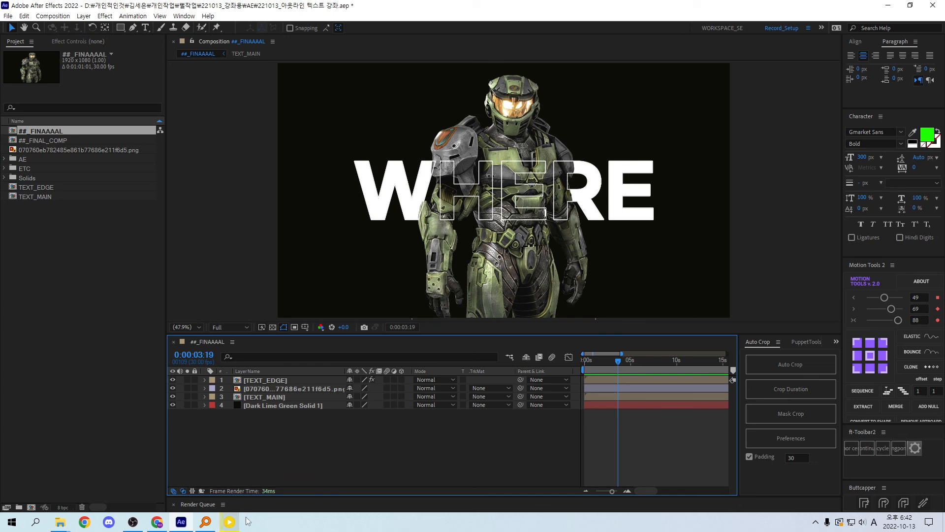
- Switch to PotPlayer and watch the finished reference video 221013_샘플.mp4 in full screen
{"action": "left_click", "coordinate": [222, 526]}
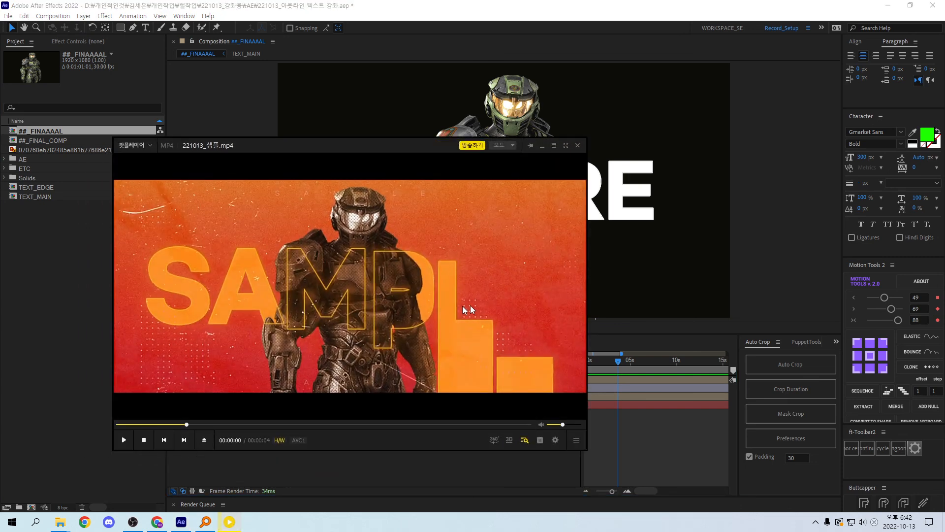
{"action": "double_click", "coordinate": [583, 279]}
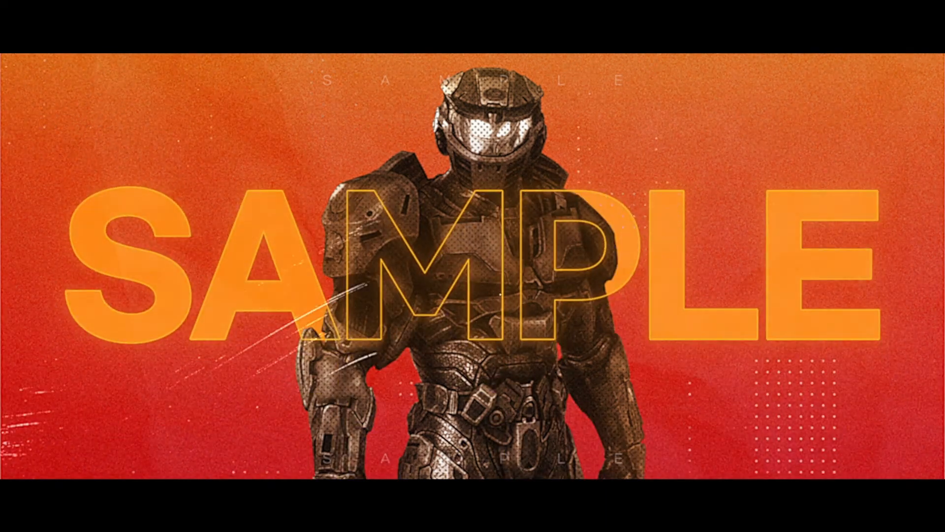
{"action": "key", "text": "Escape"}
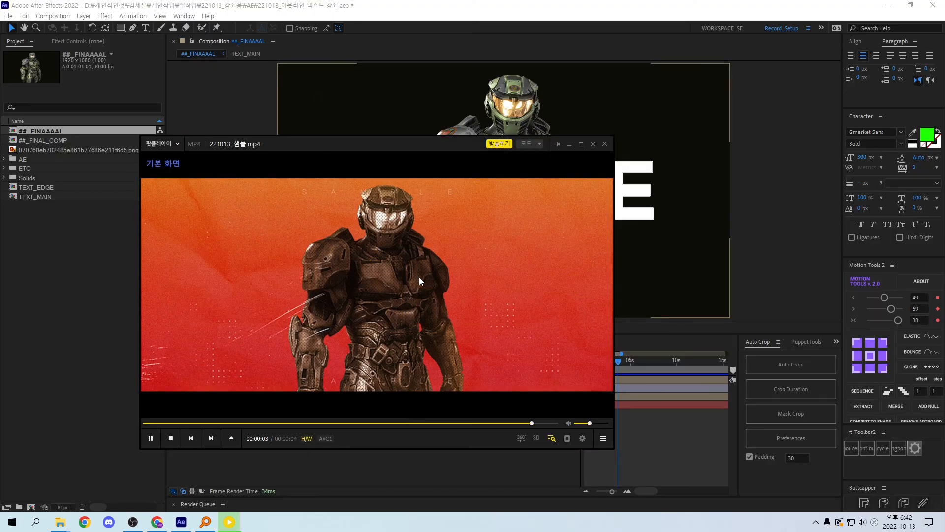
{"action": "left_click_drag", "start_coordinate": [418, 277], "coordinate": [512, 291]}
{"action": "double_click", "coordinate": [507, 214]}
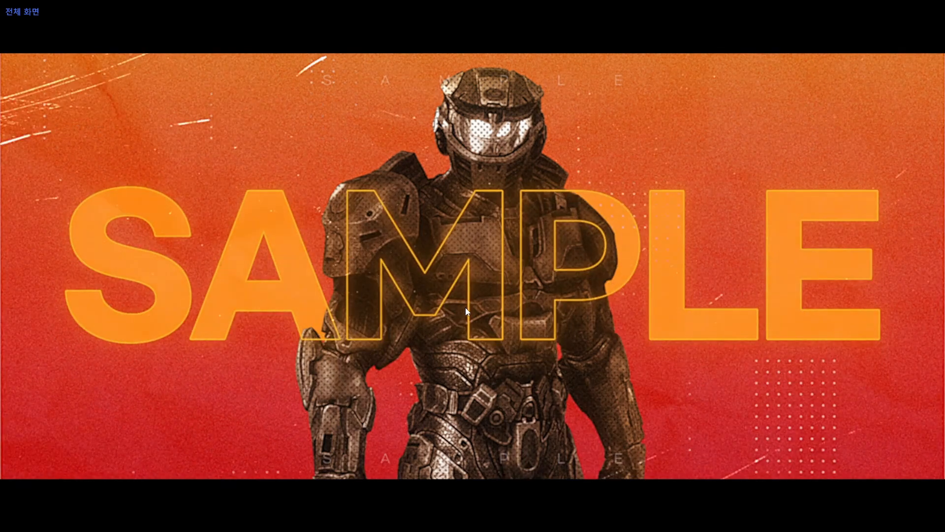